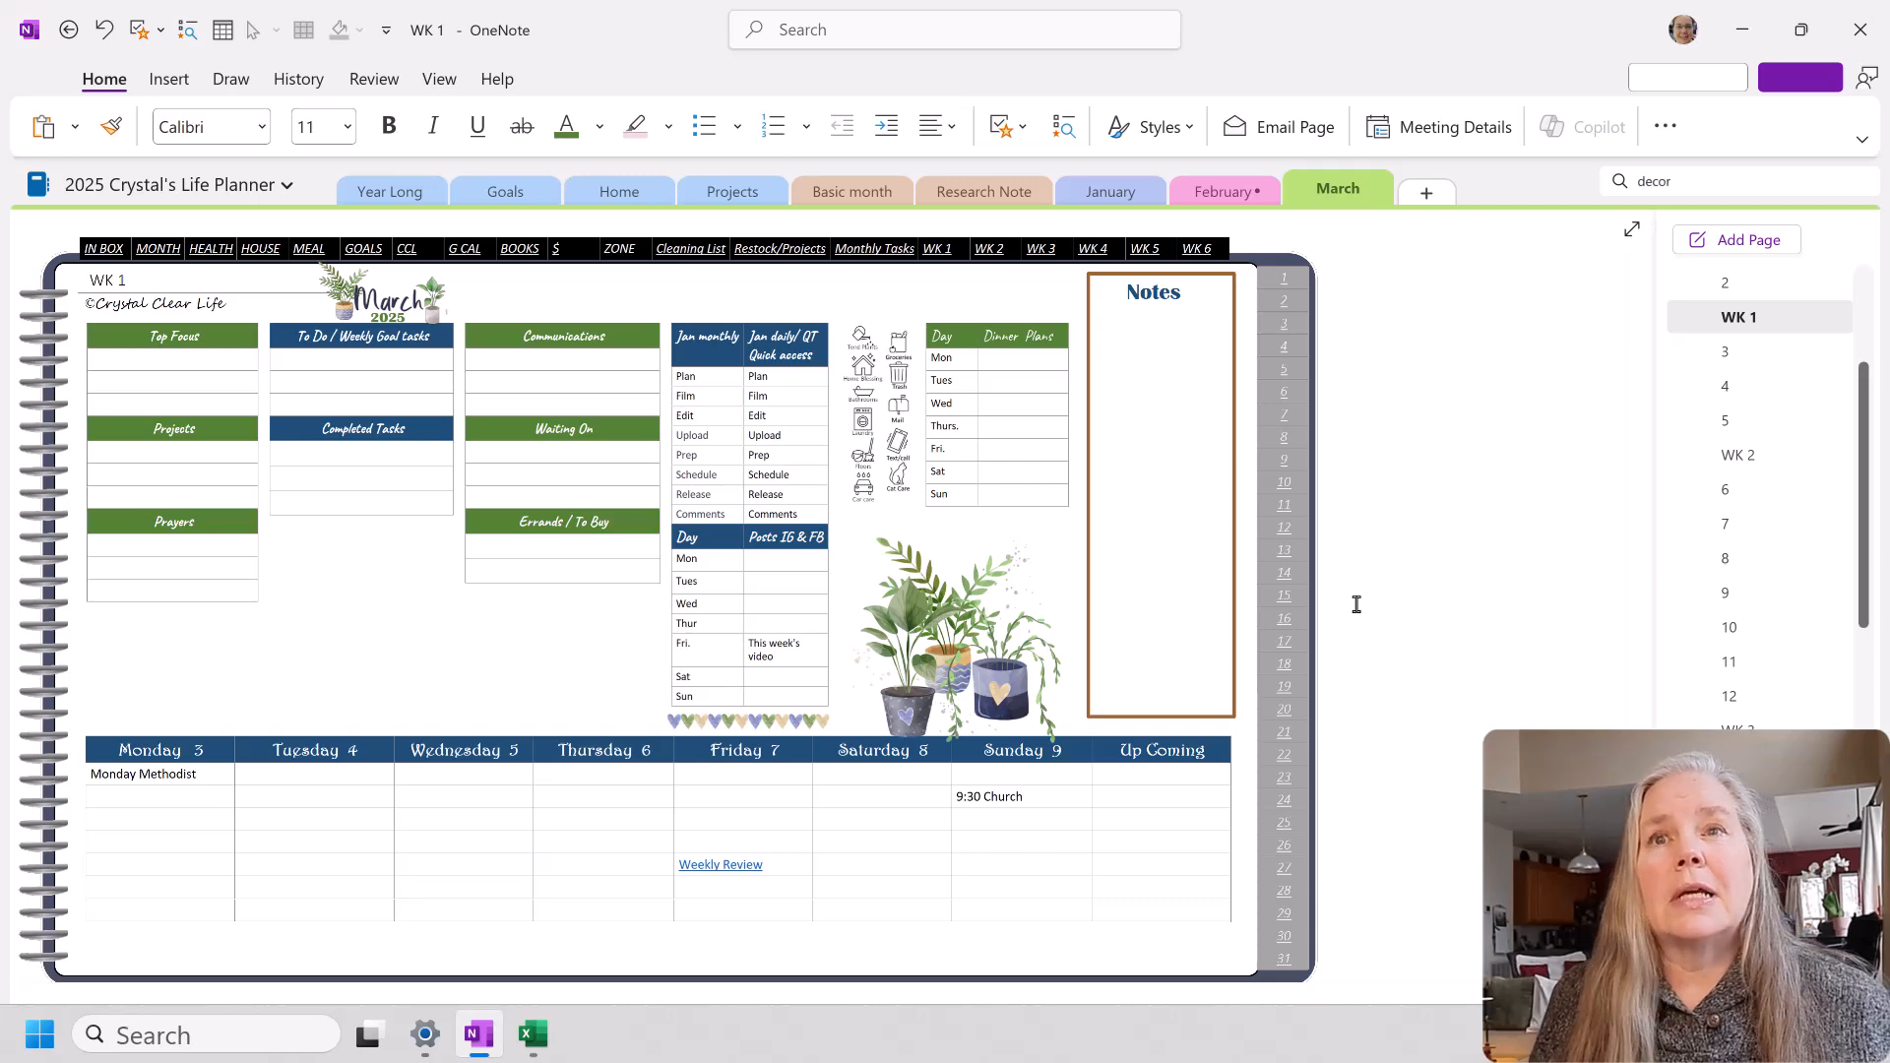
Step: Open the daily page 3 in the March section and fill in the Weekly Compass date as "March 3-10"
left_click(1719, 356)
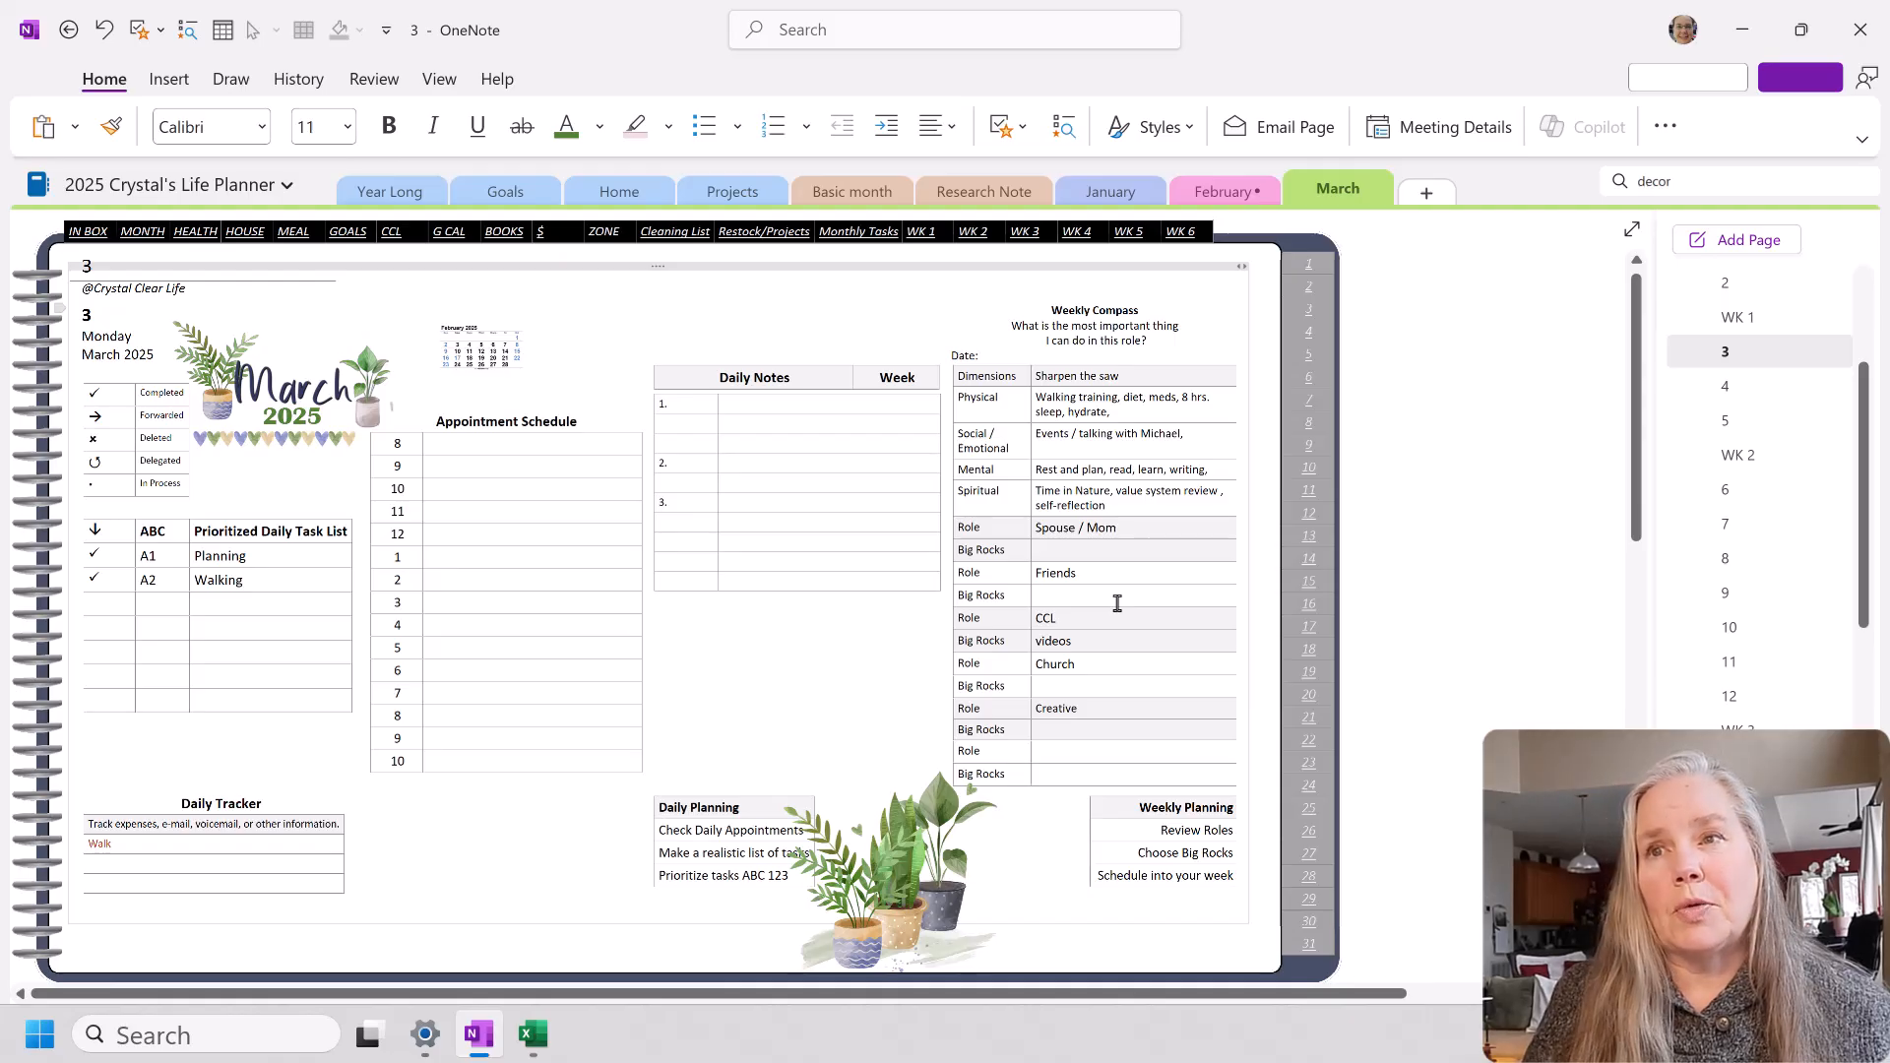
scroll(1118, 602, "up", 3)
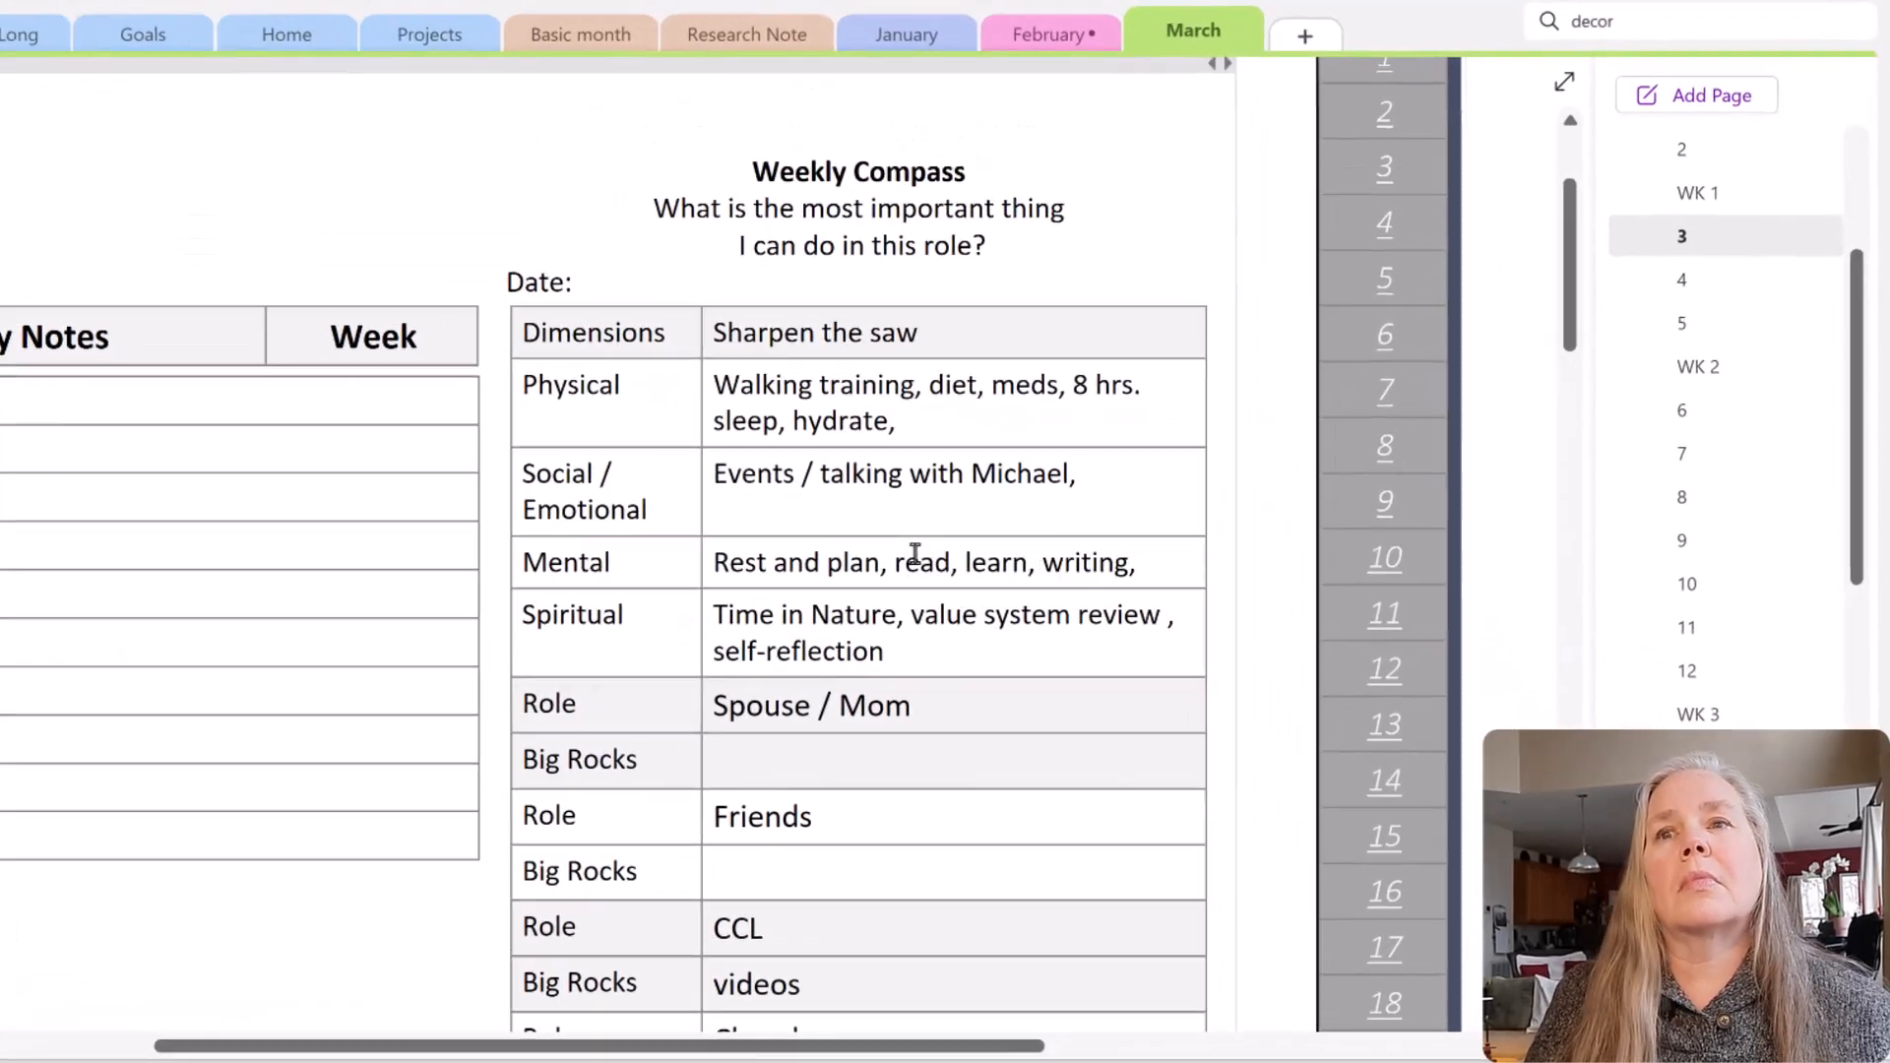
scroll(914, 553, "up", 2)
scroll(911, 549, "up", 1)
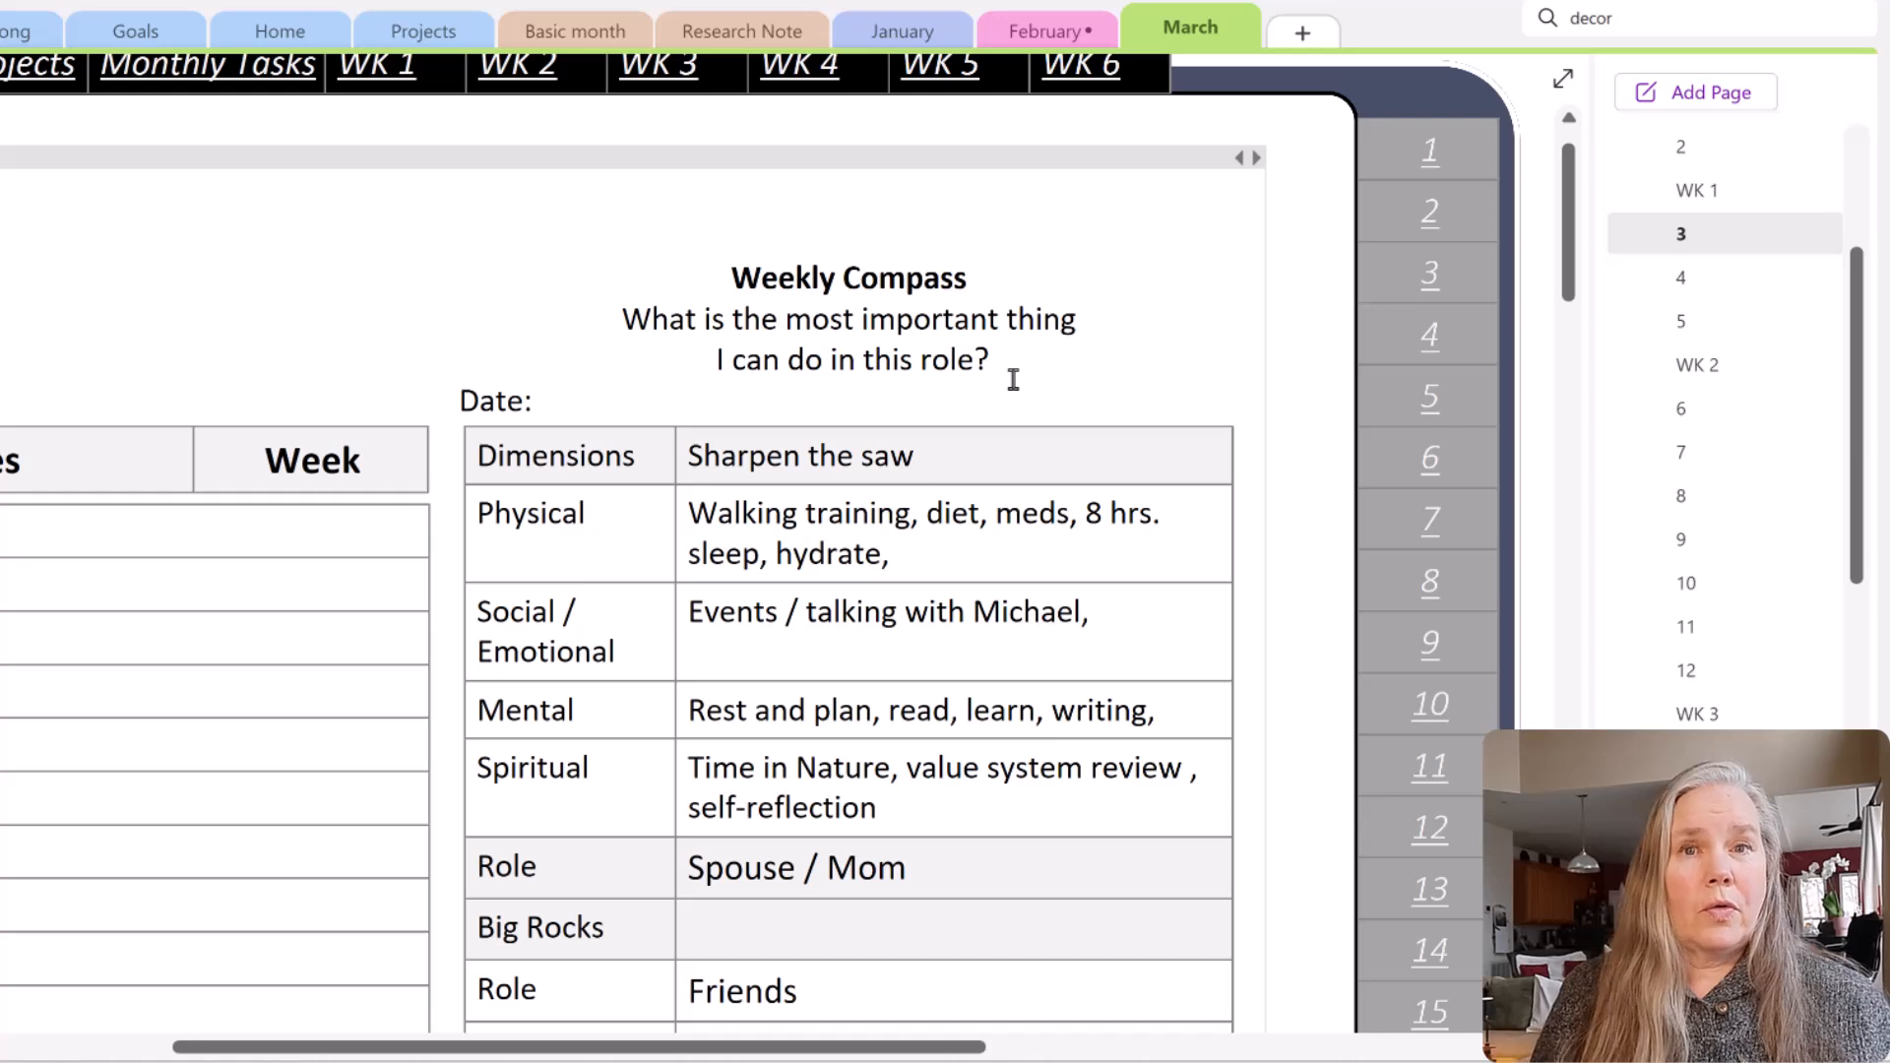
left_click(578, 398)
type("March")
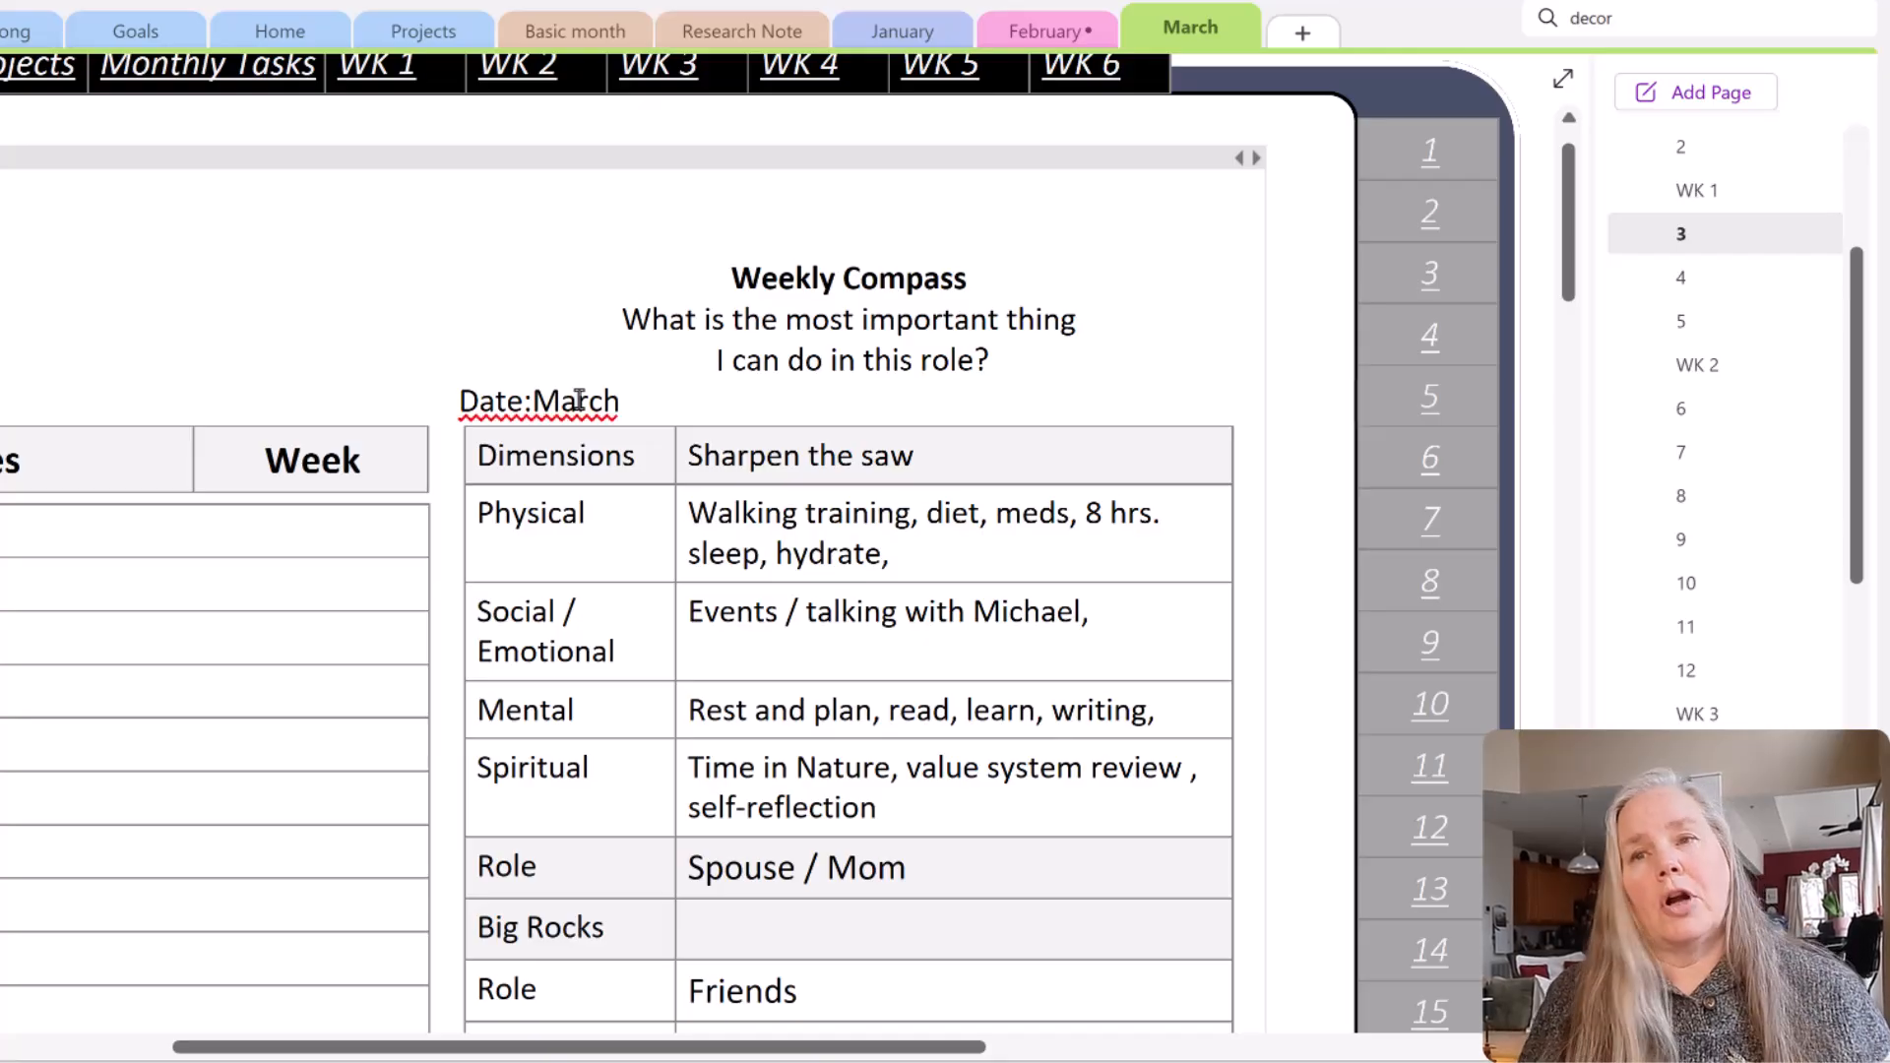
left_click(535, 402)
left_click(650, 411)
type("3-10")
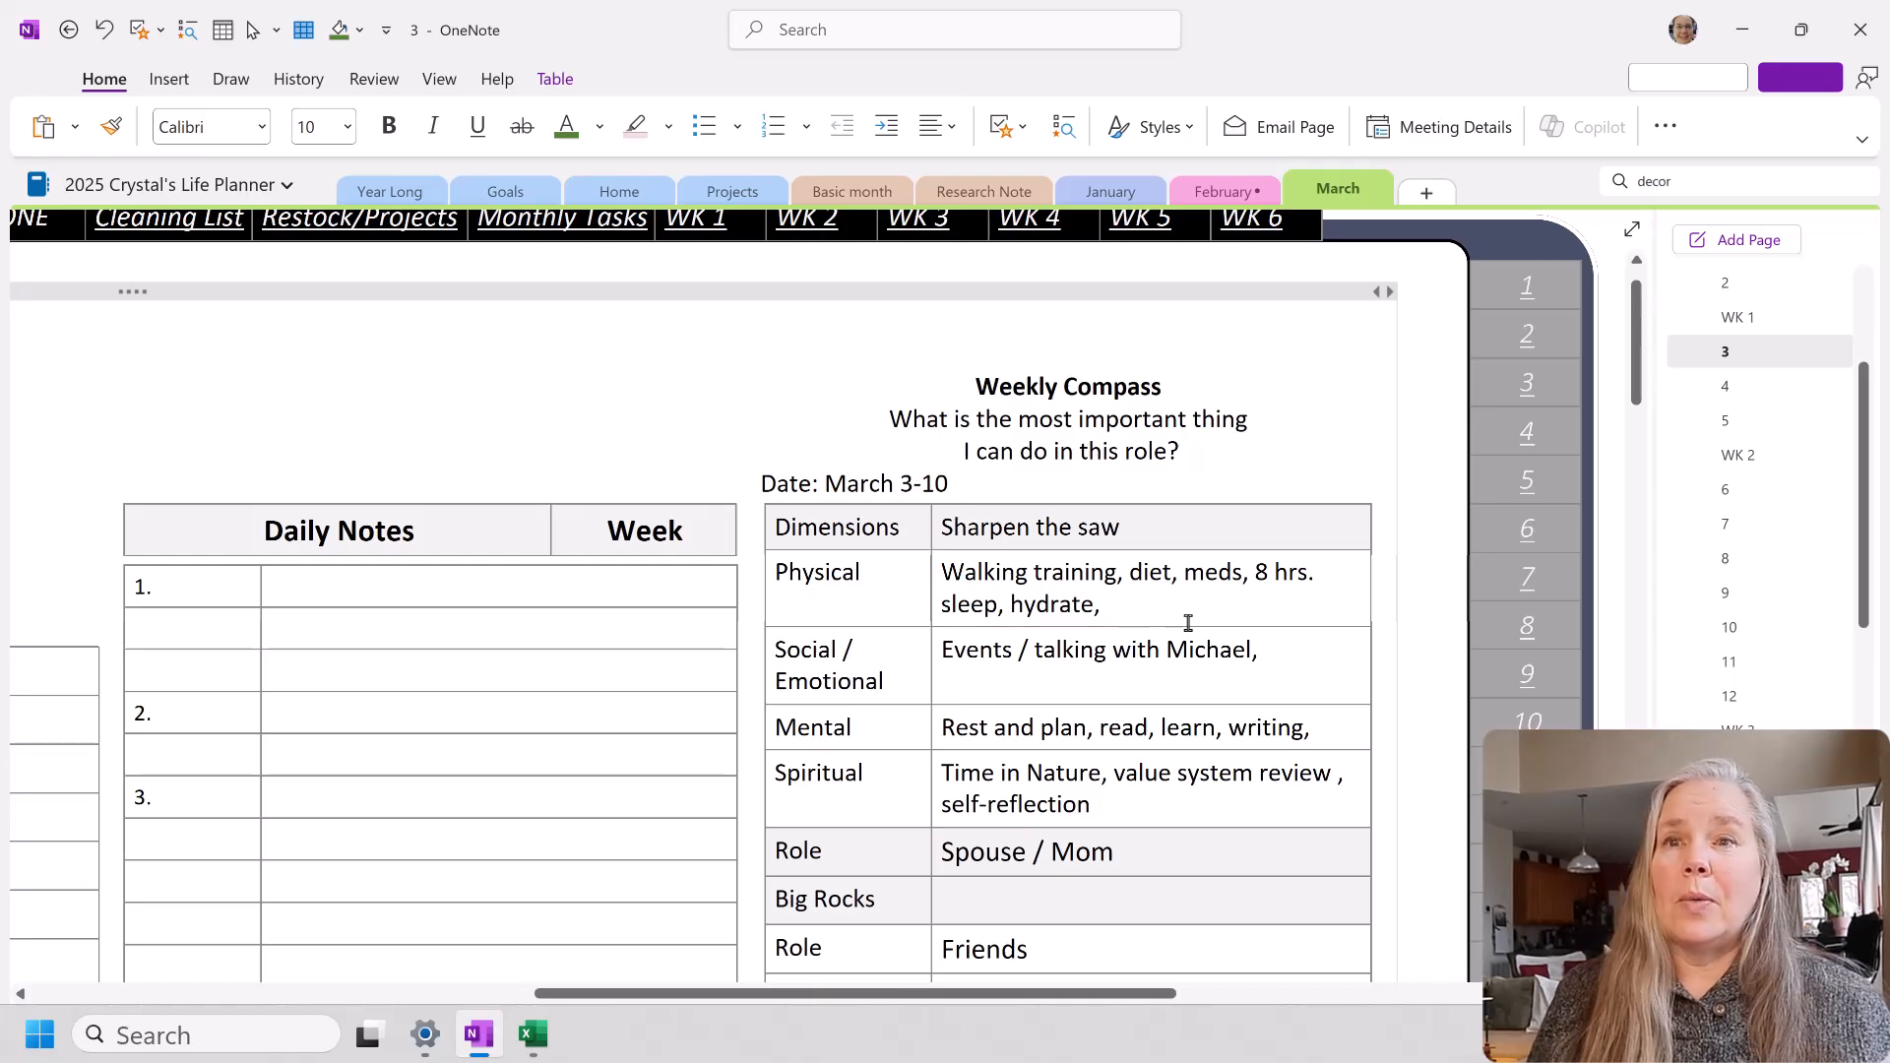
Step: Insert "Bike riding," before "Walking training" in the Physical row of the Weekly Compass
left_click(938, 573)
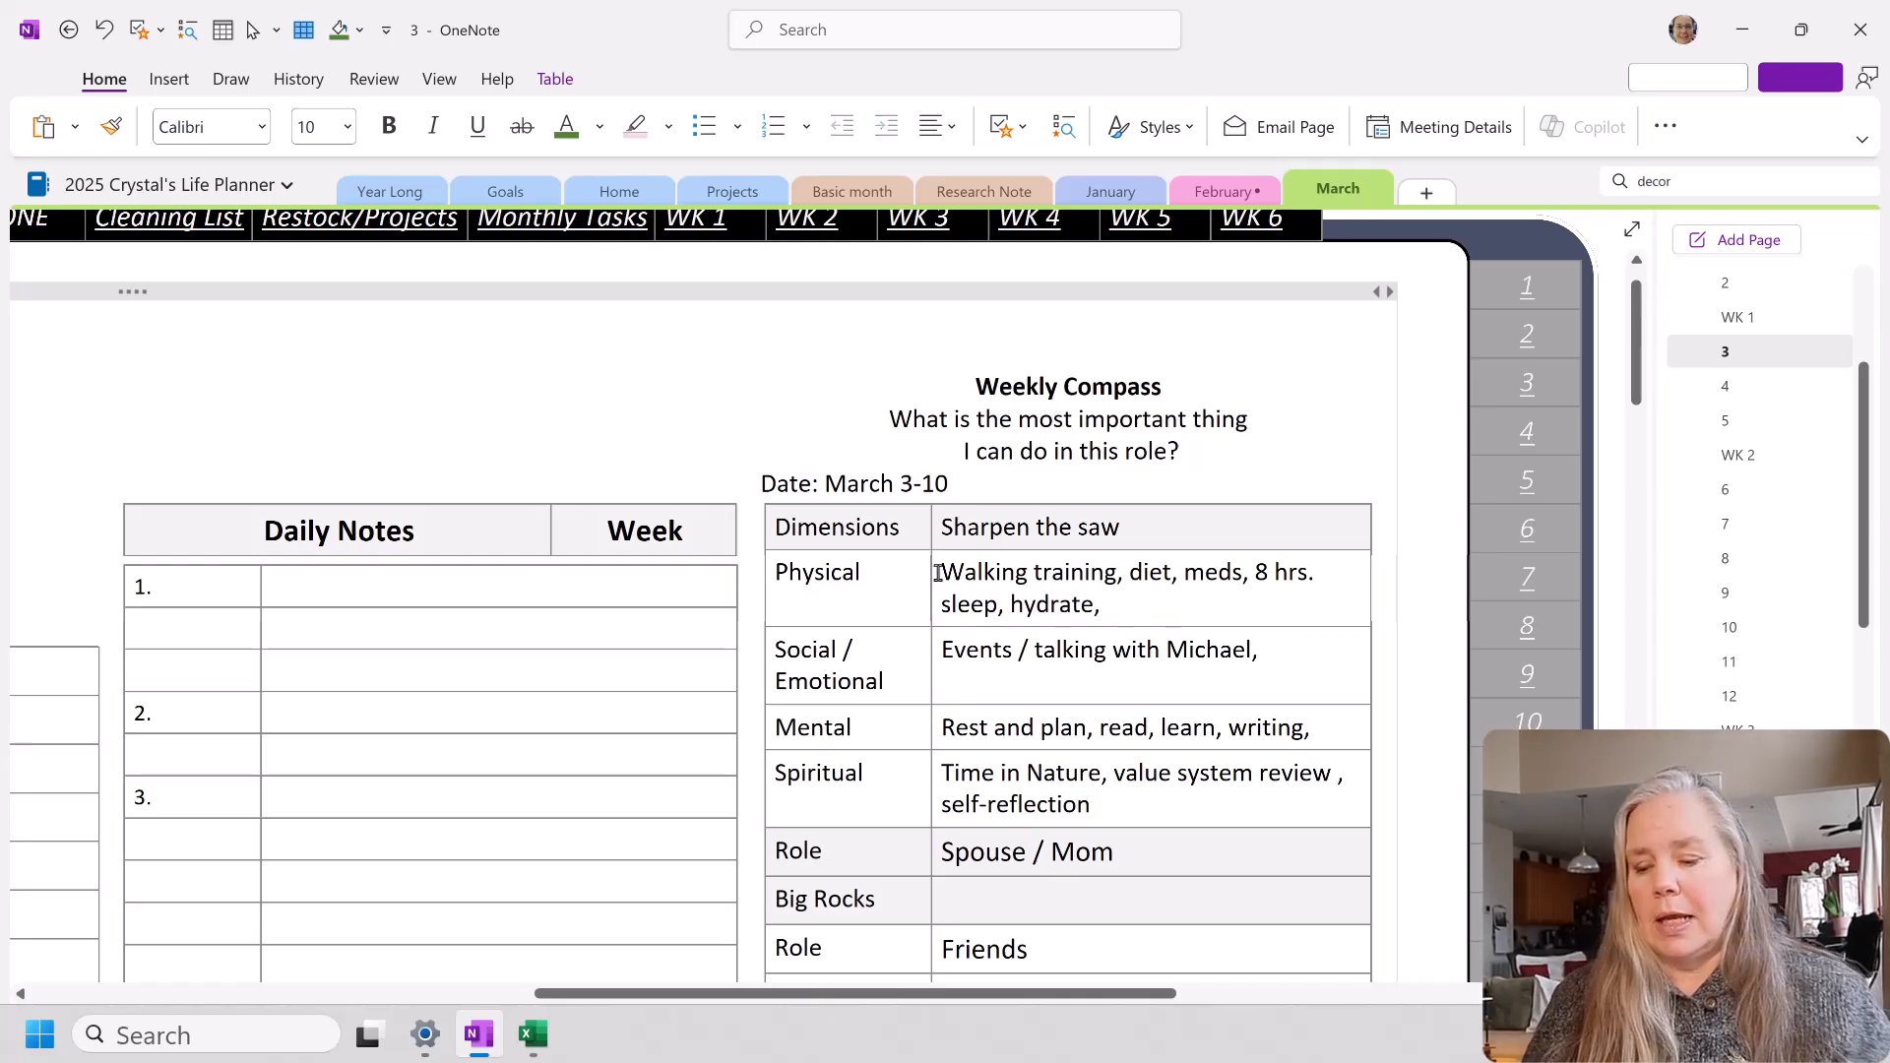
type("Bik")
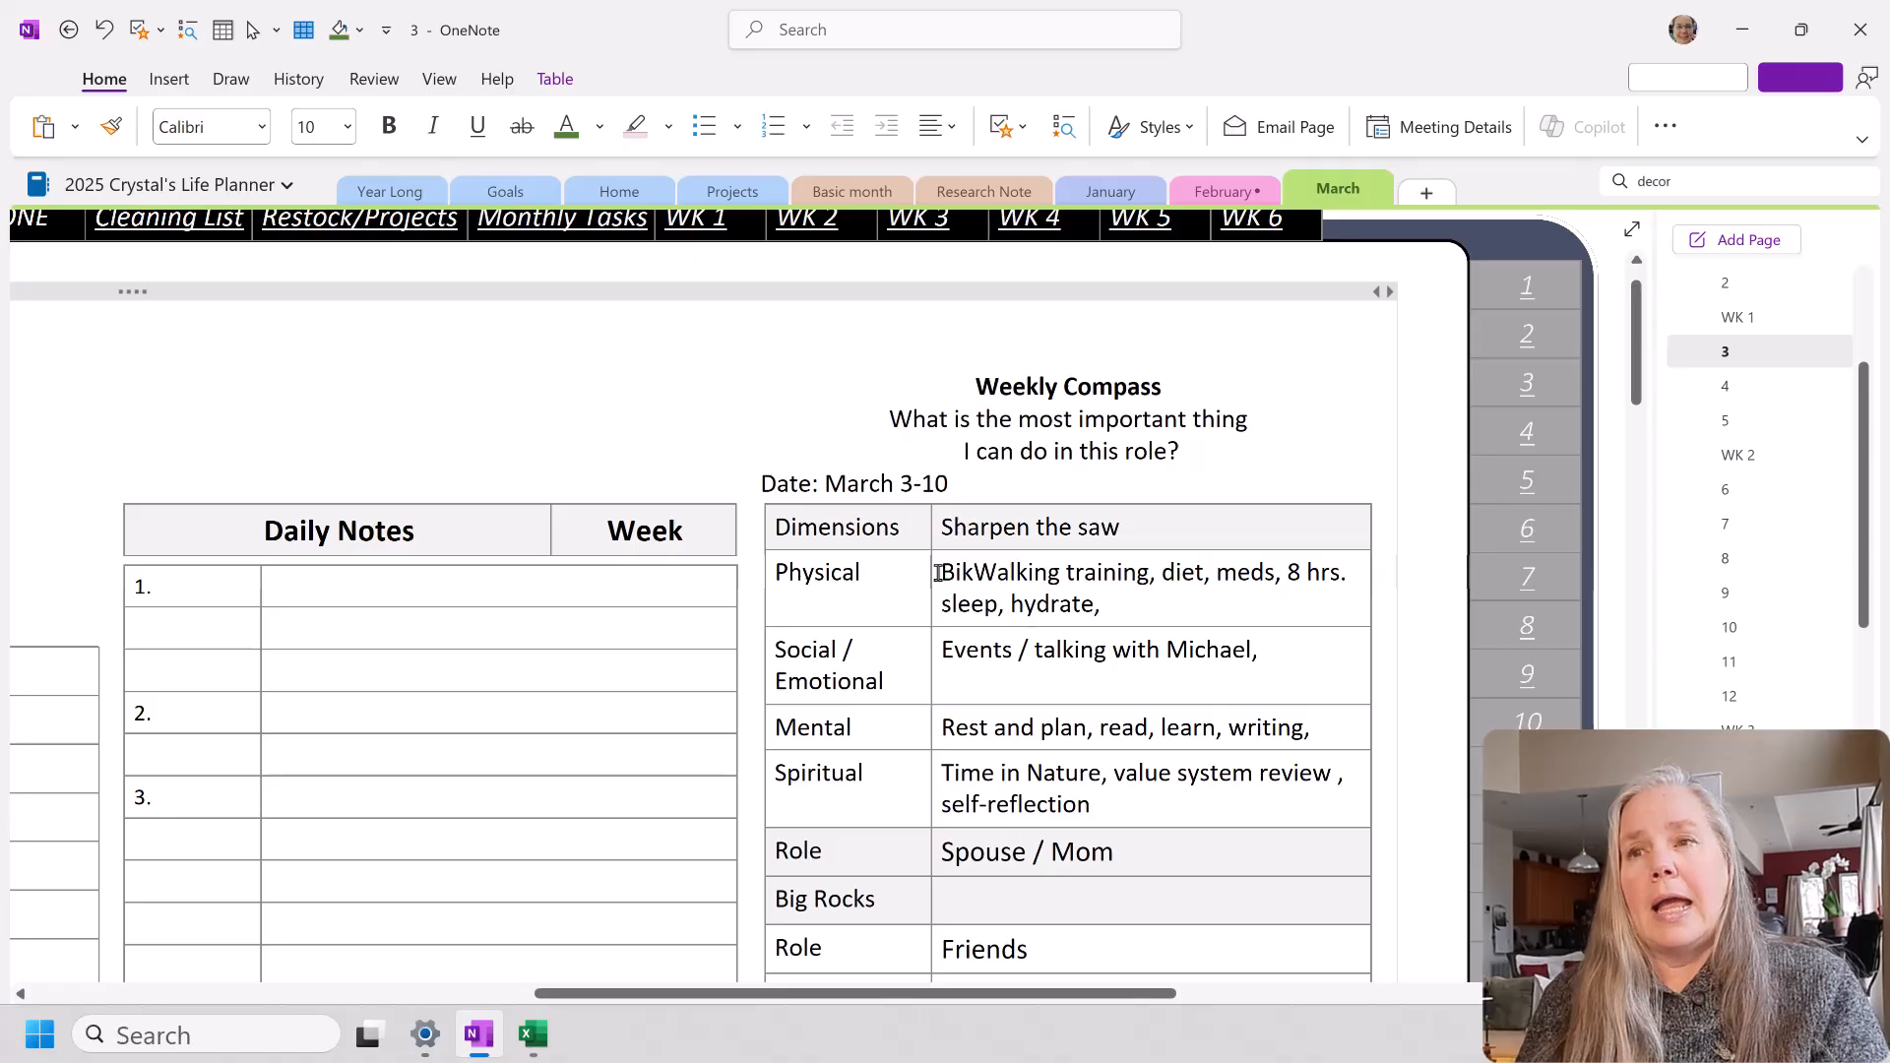
type("e ridin")
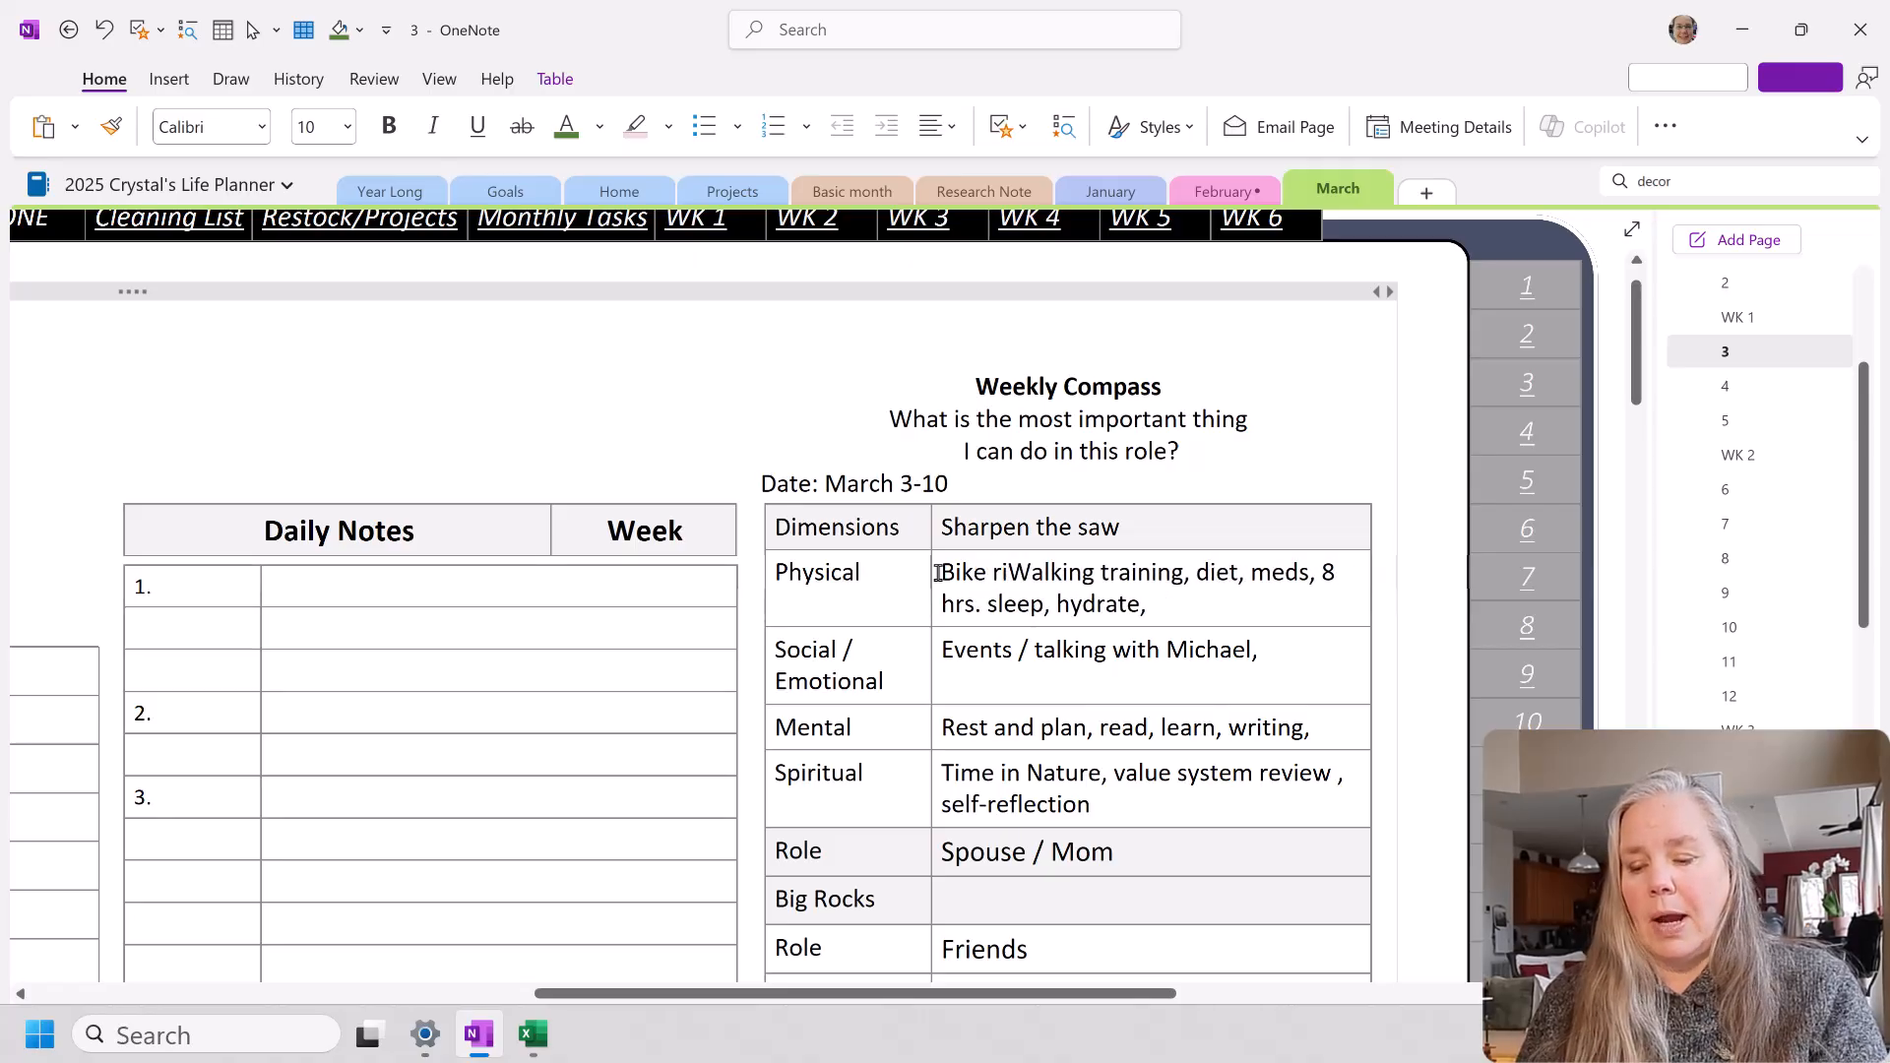
type("g")
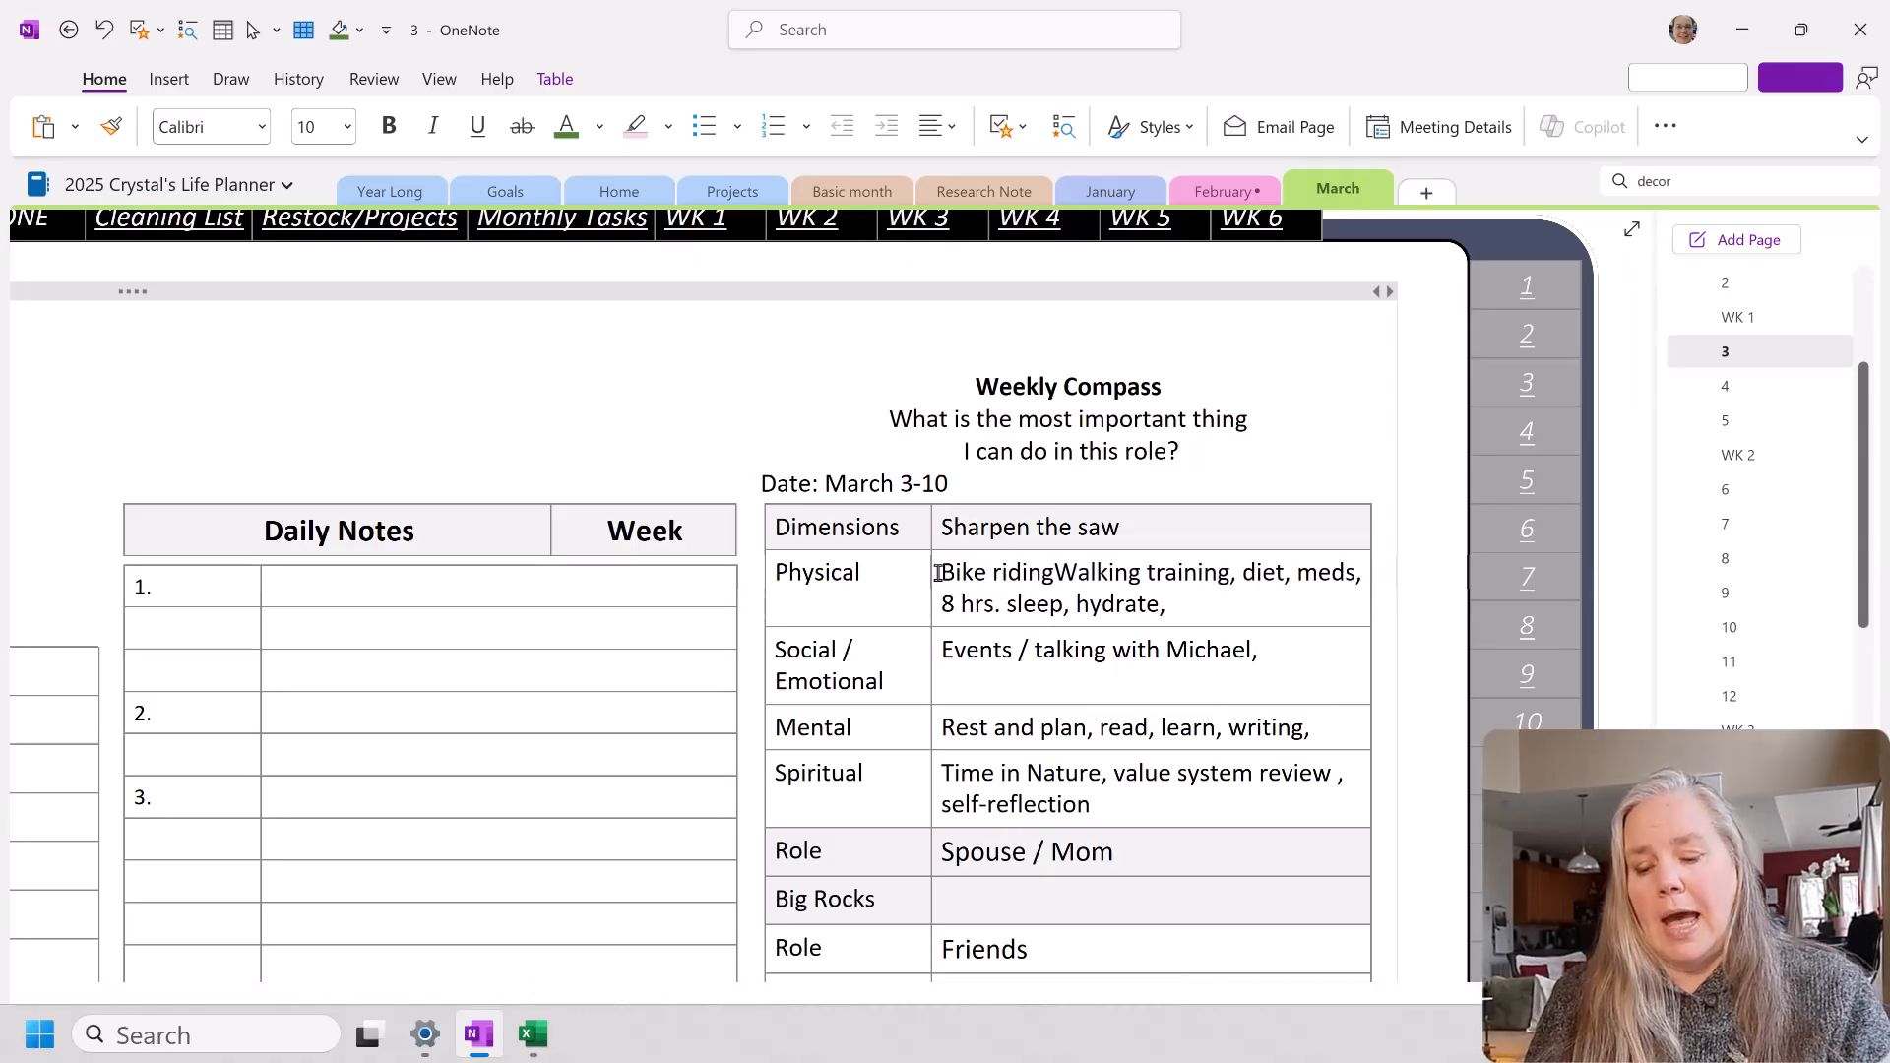
type(",")
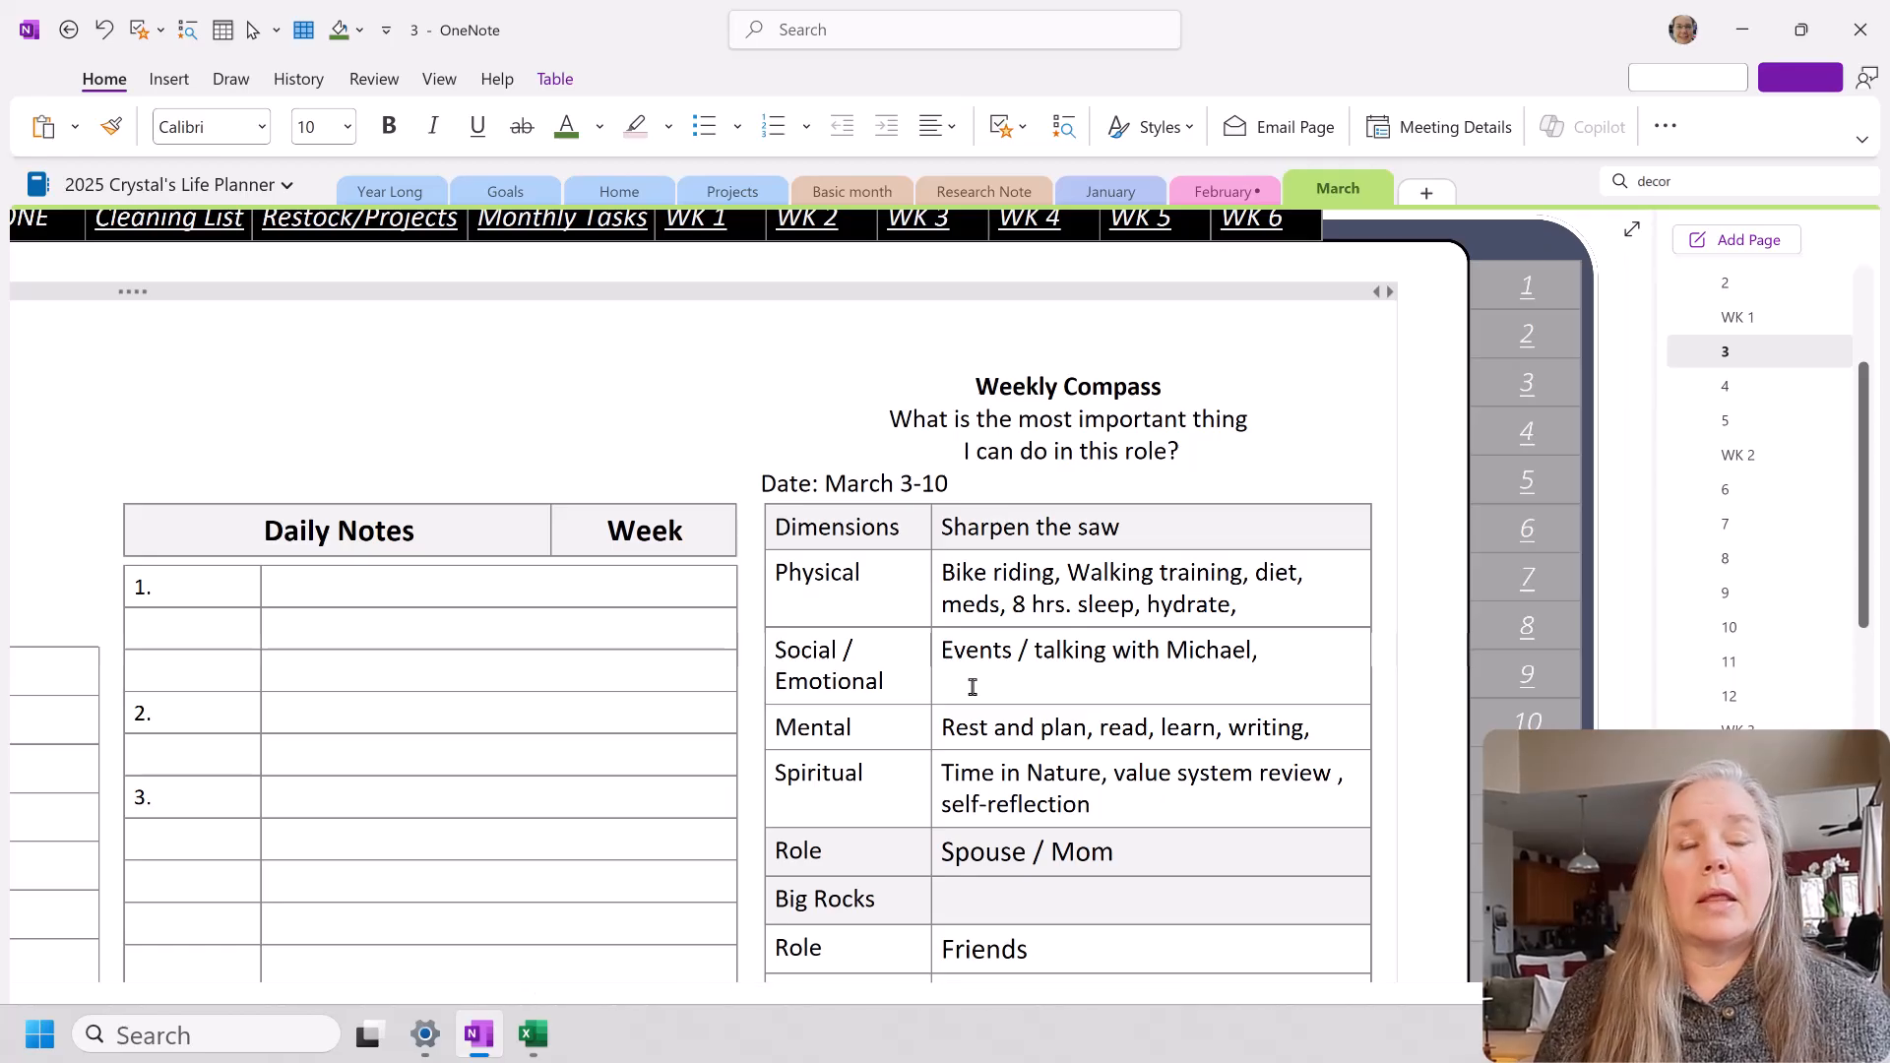
Step: Replace "Events" with "Game day Ladies, book club" in the Social / Emotional row of the Weekly Compass
left_click_drag(1014, 650, 940, 652)
type("Game day Ladies, ")
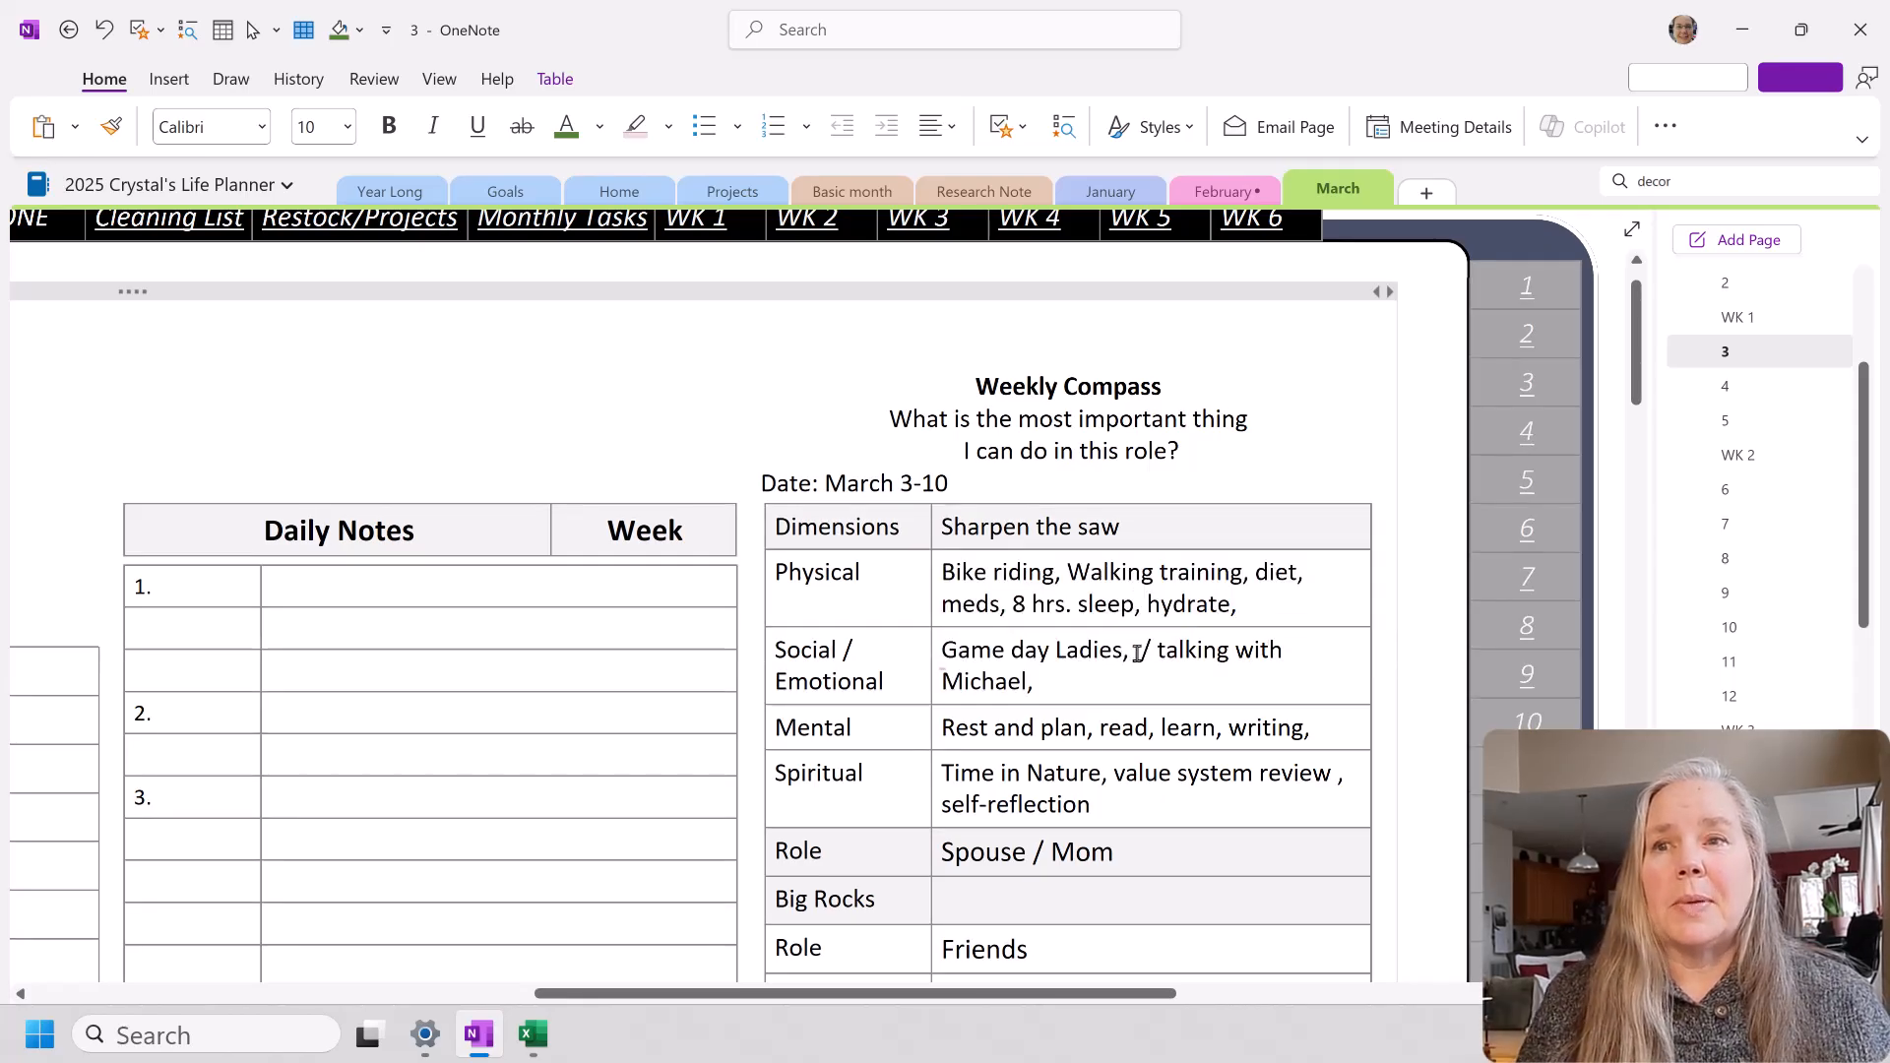
type("book v")
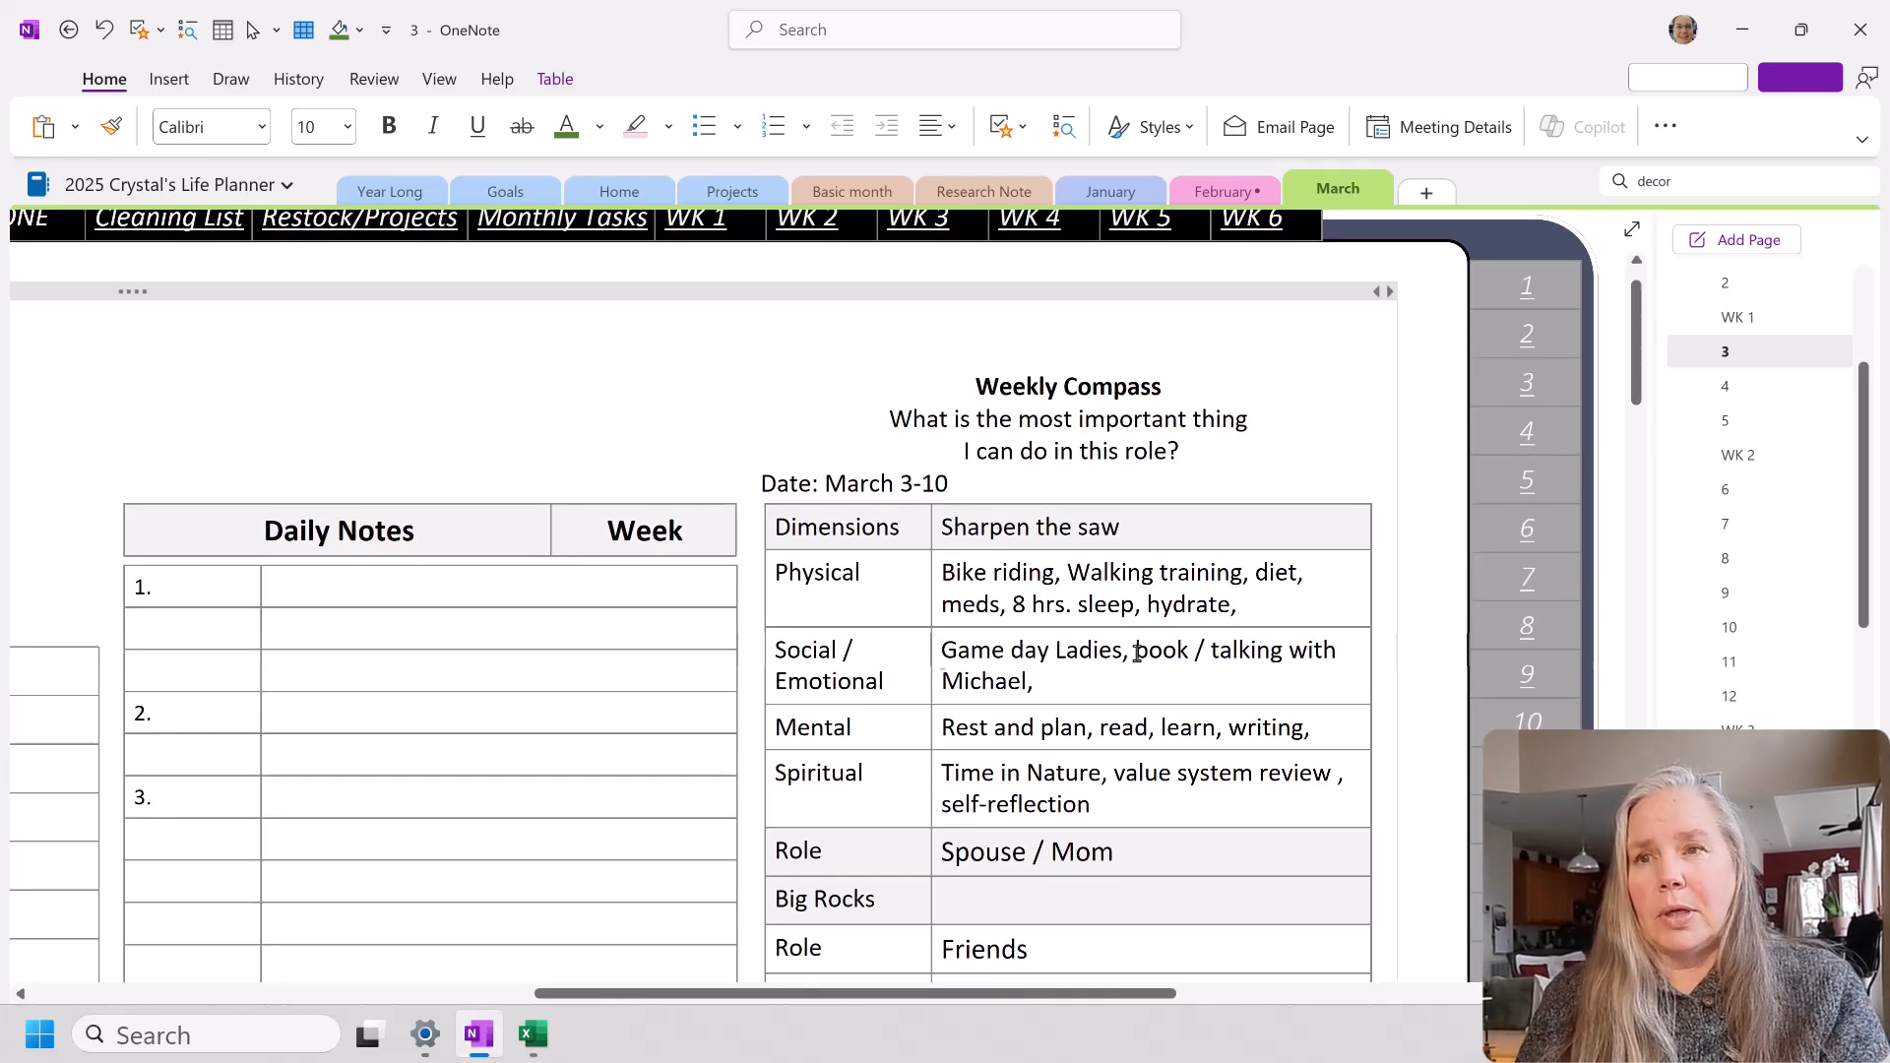
key("BackSpace")
type("club")
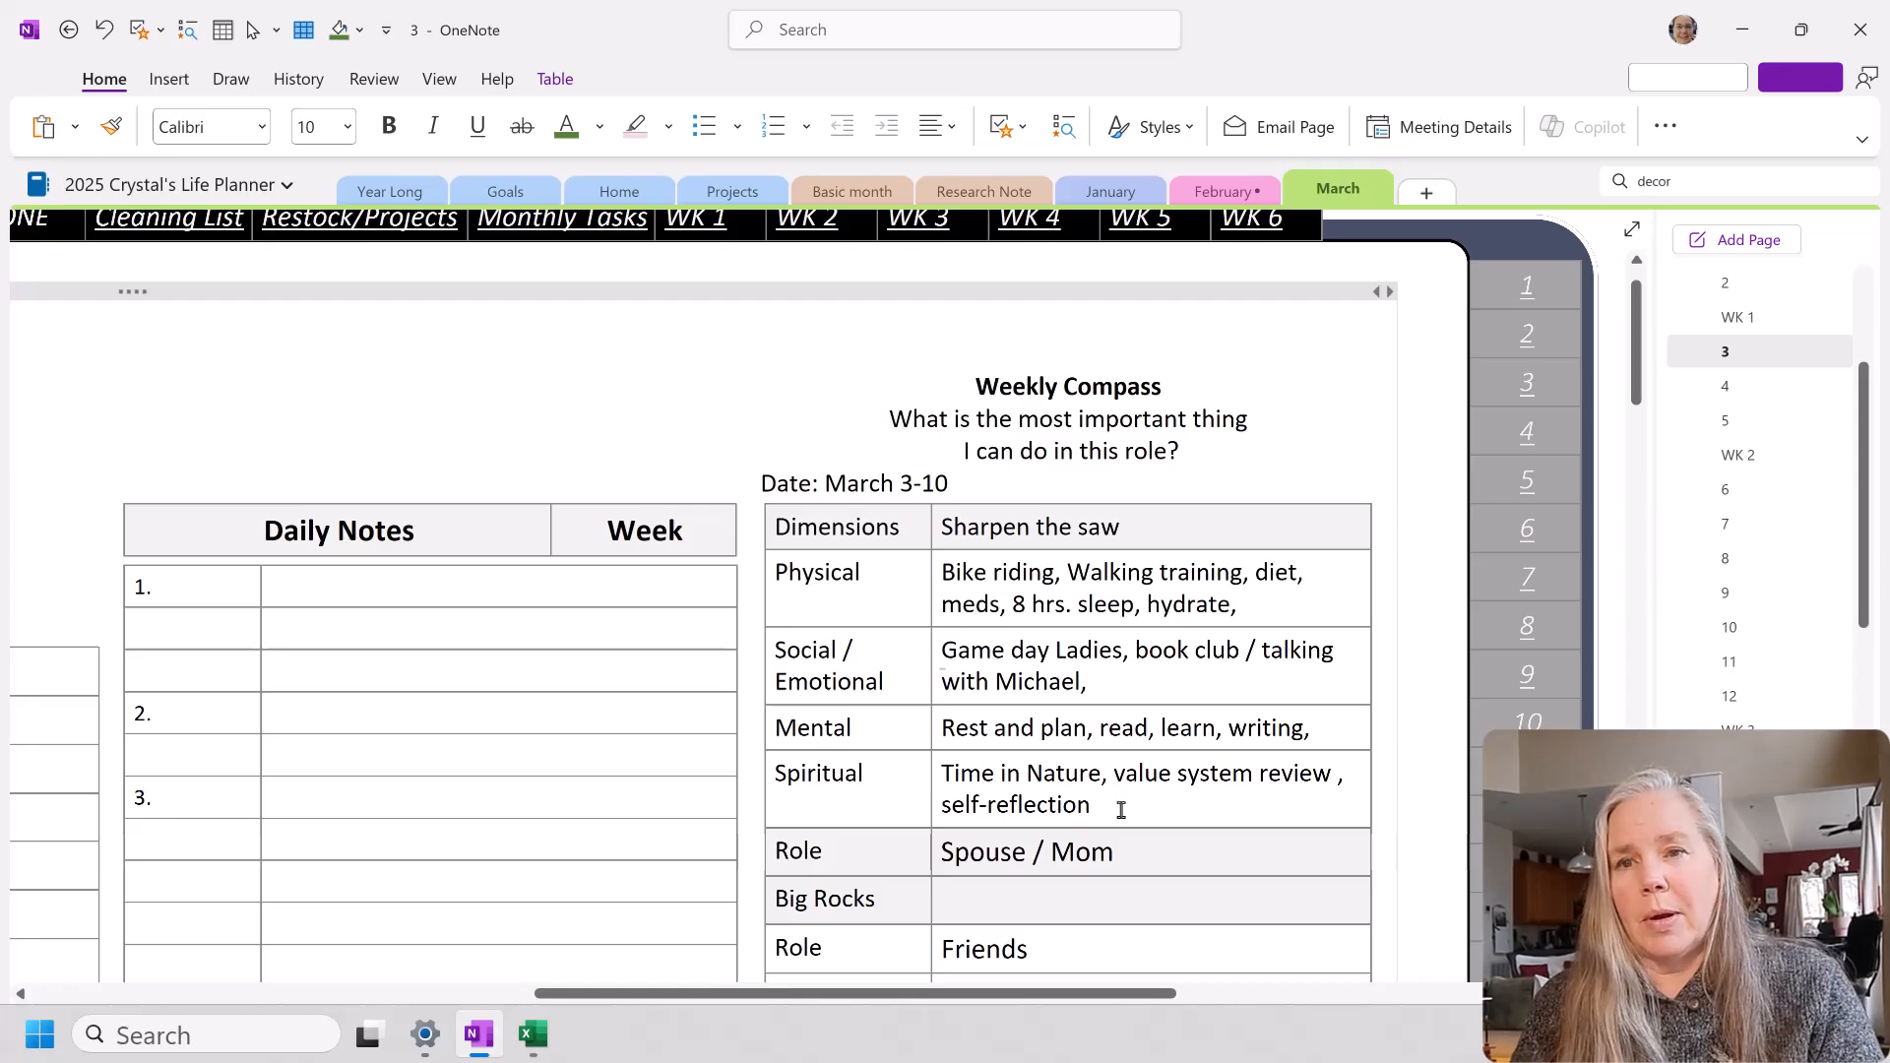
Step: In the Spiritual row, add "for Feb." after "self-reflection" and "Greenhouse &" before "Time in Nature"
type("f")
key("BackSpace")
type("for Feb.")
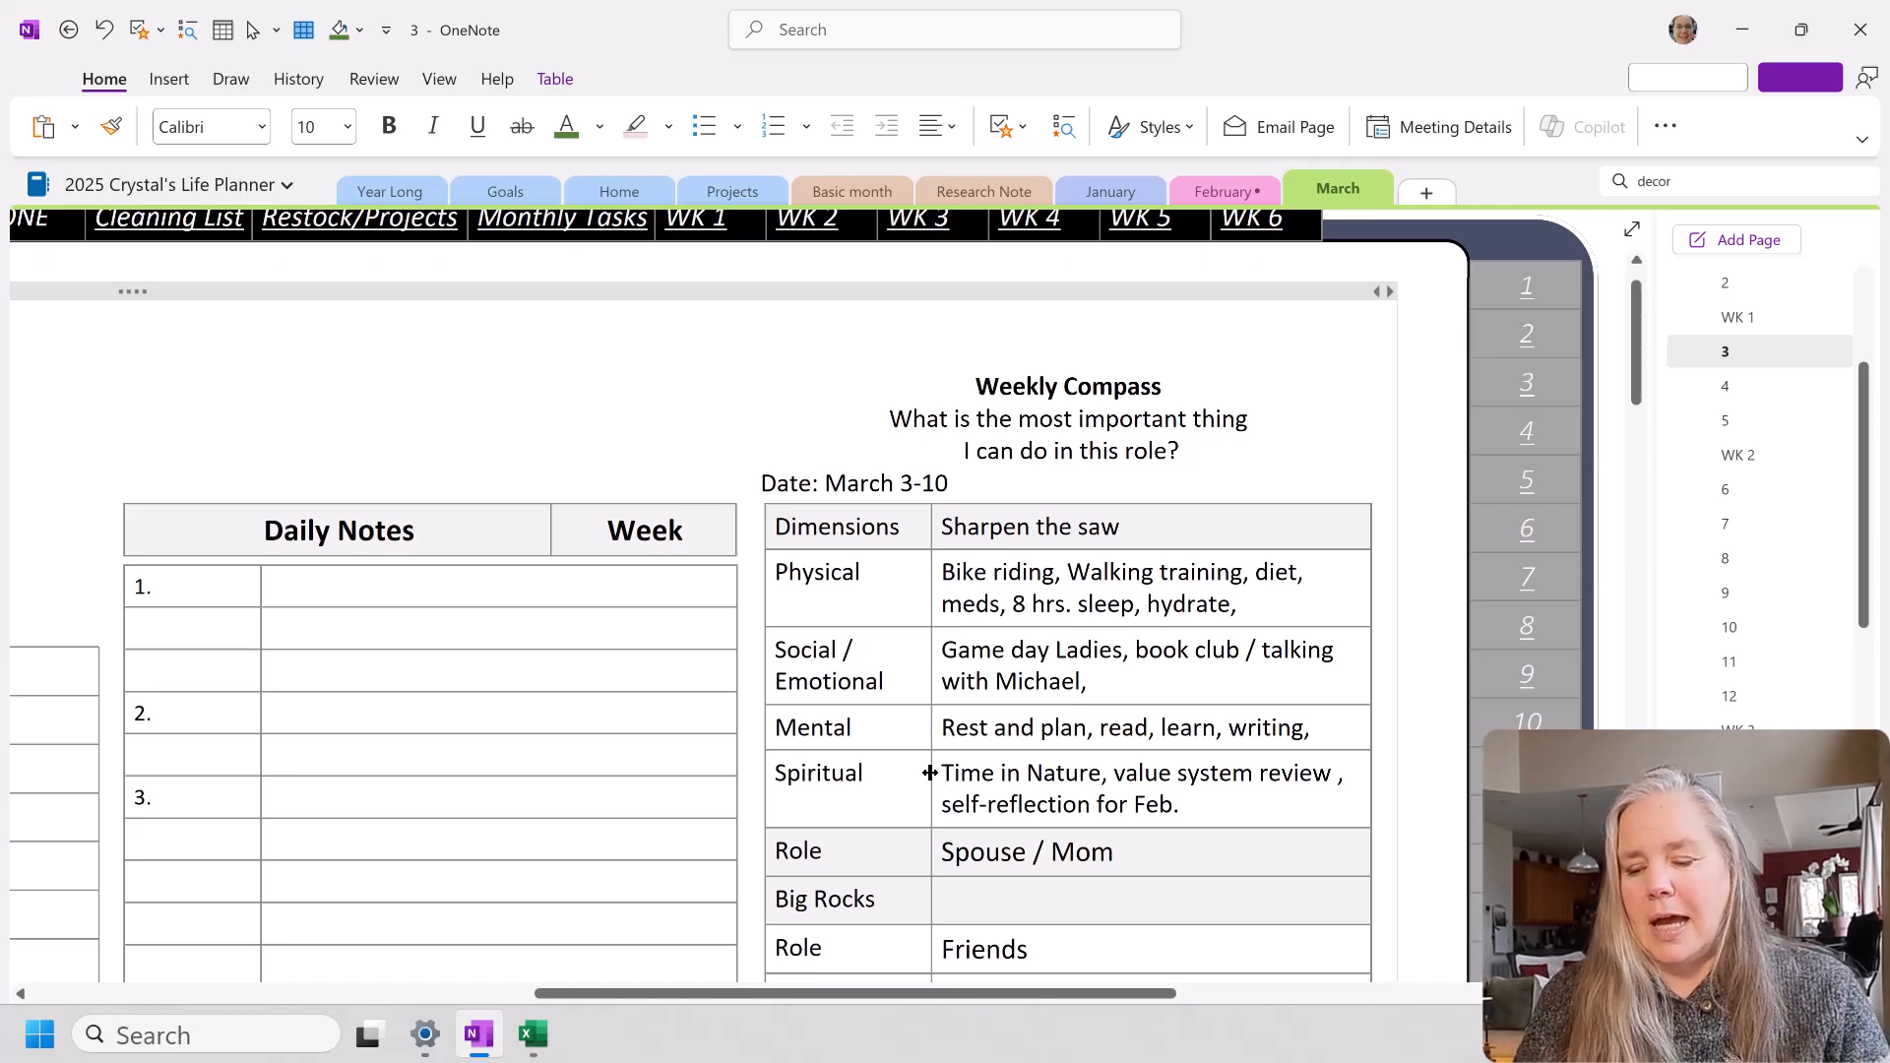
type("Greenho")
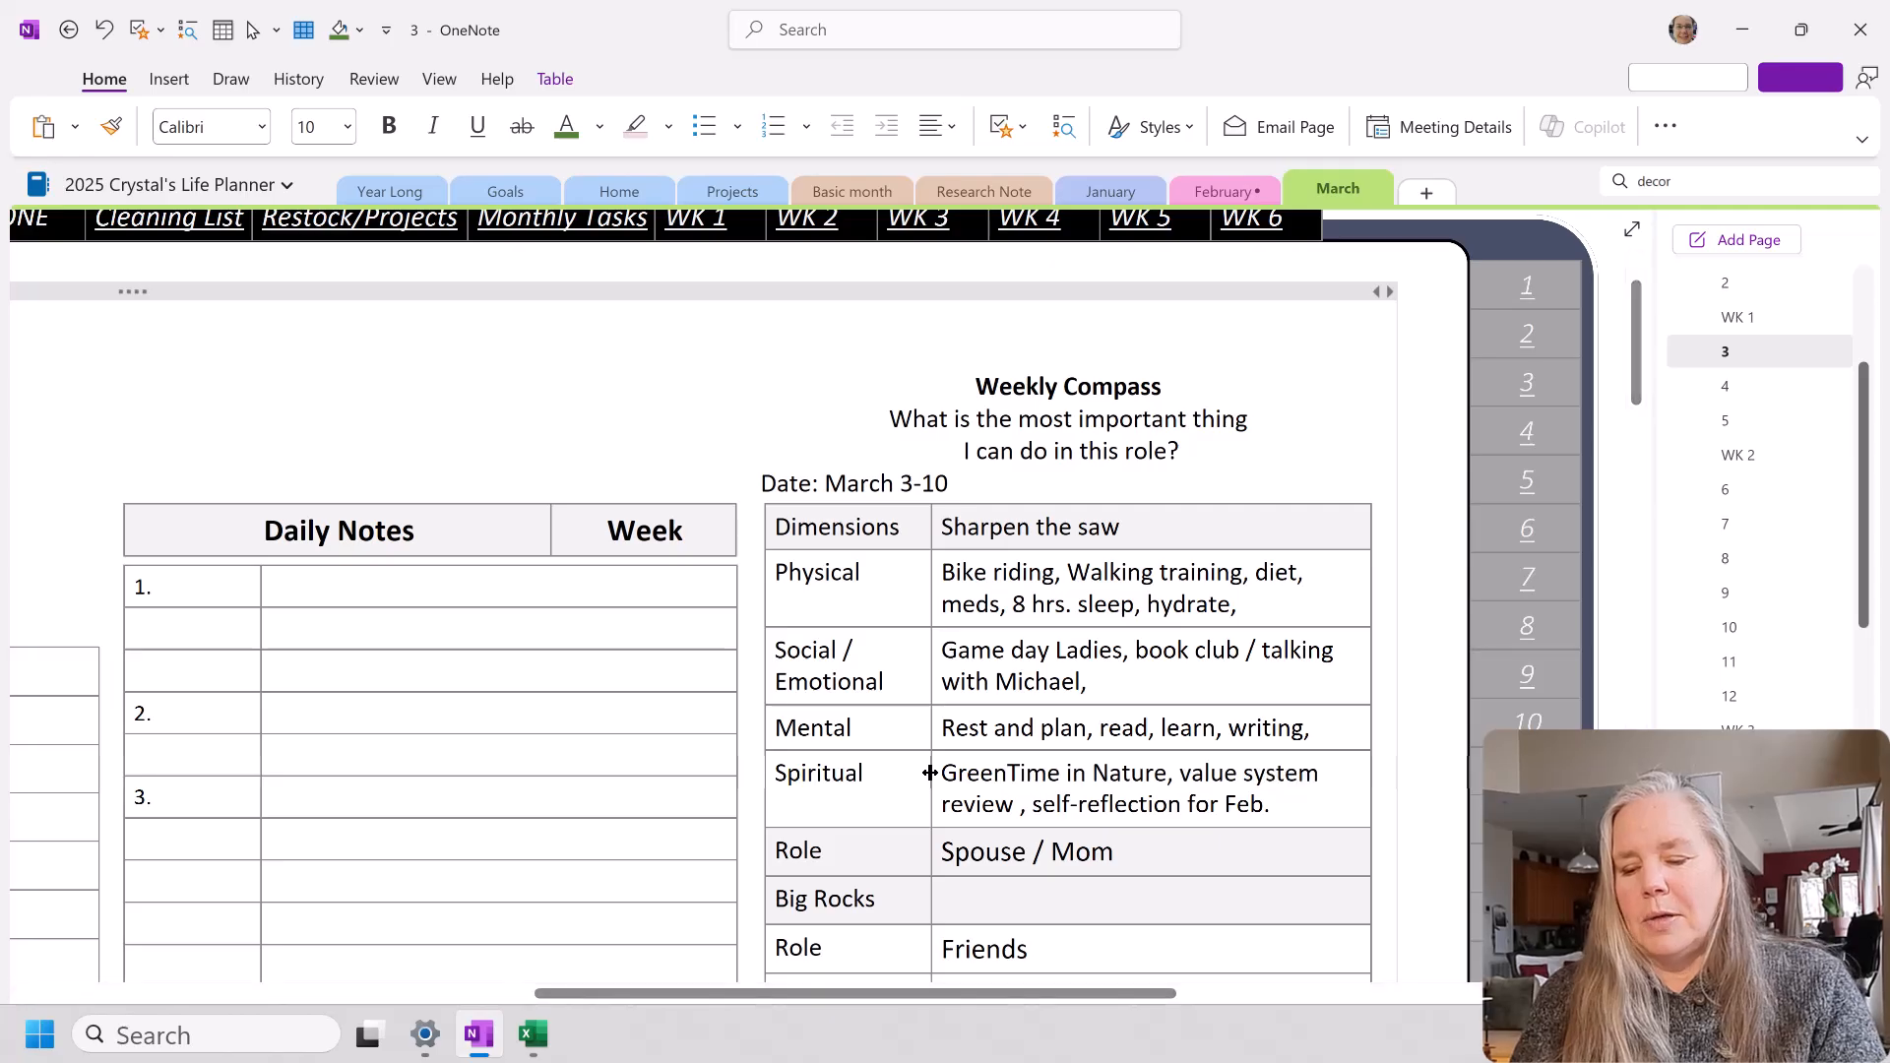
type("use")
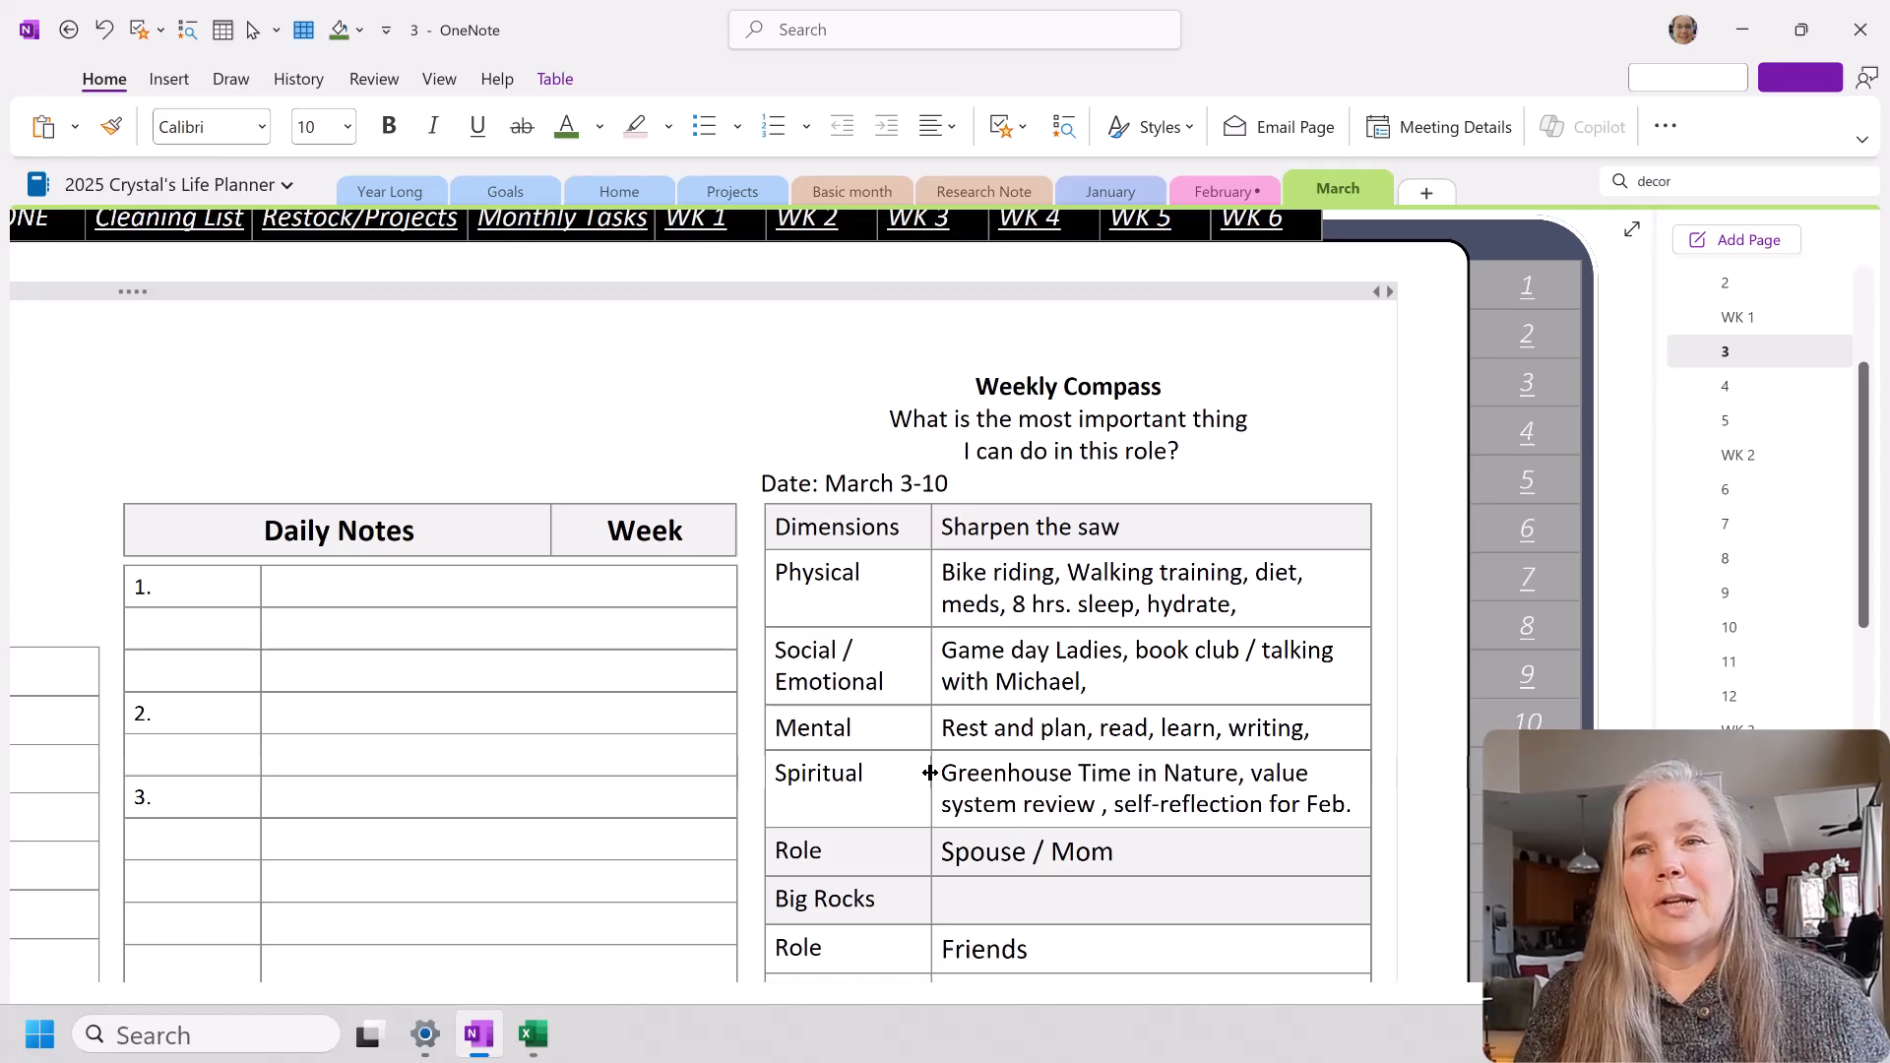
left_click(1132, 774)
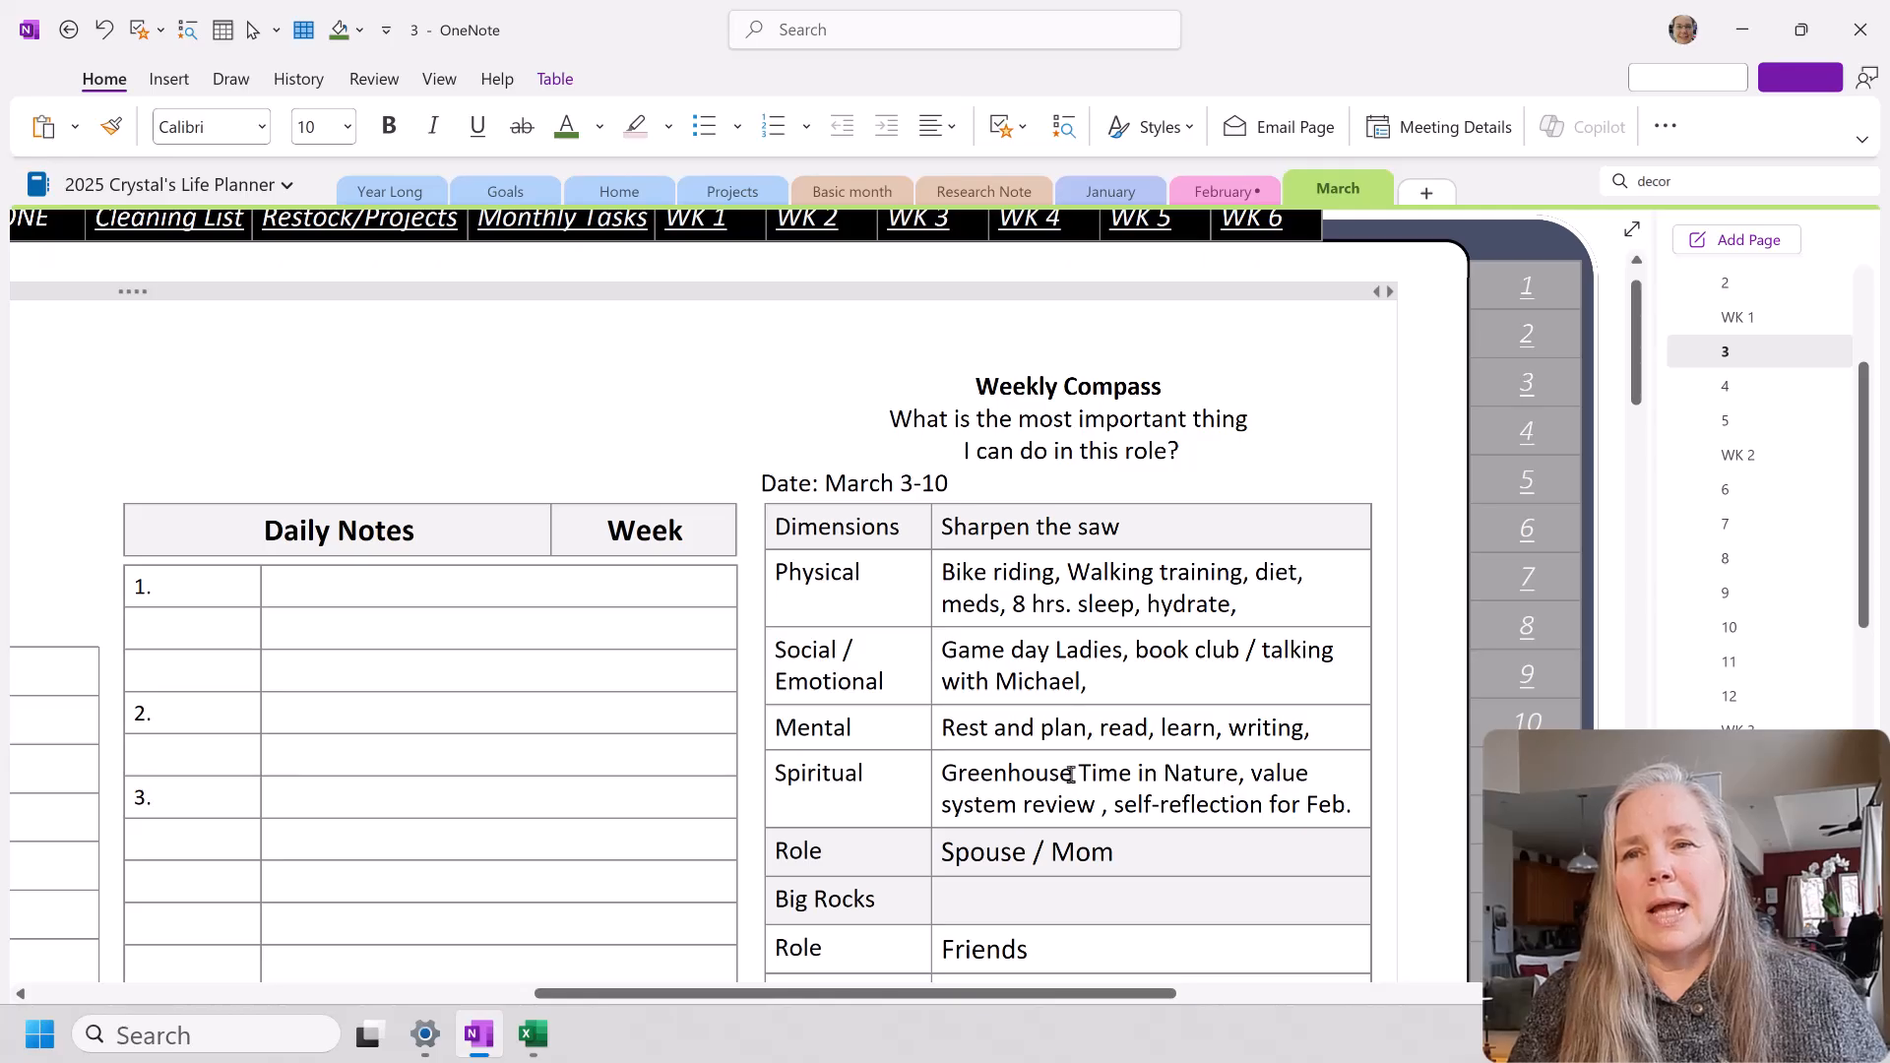
type("&")
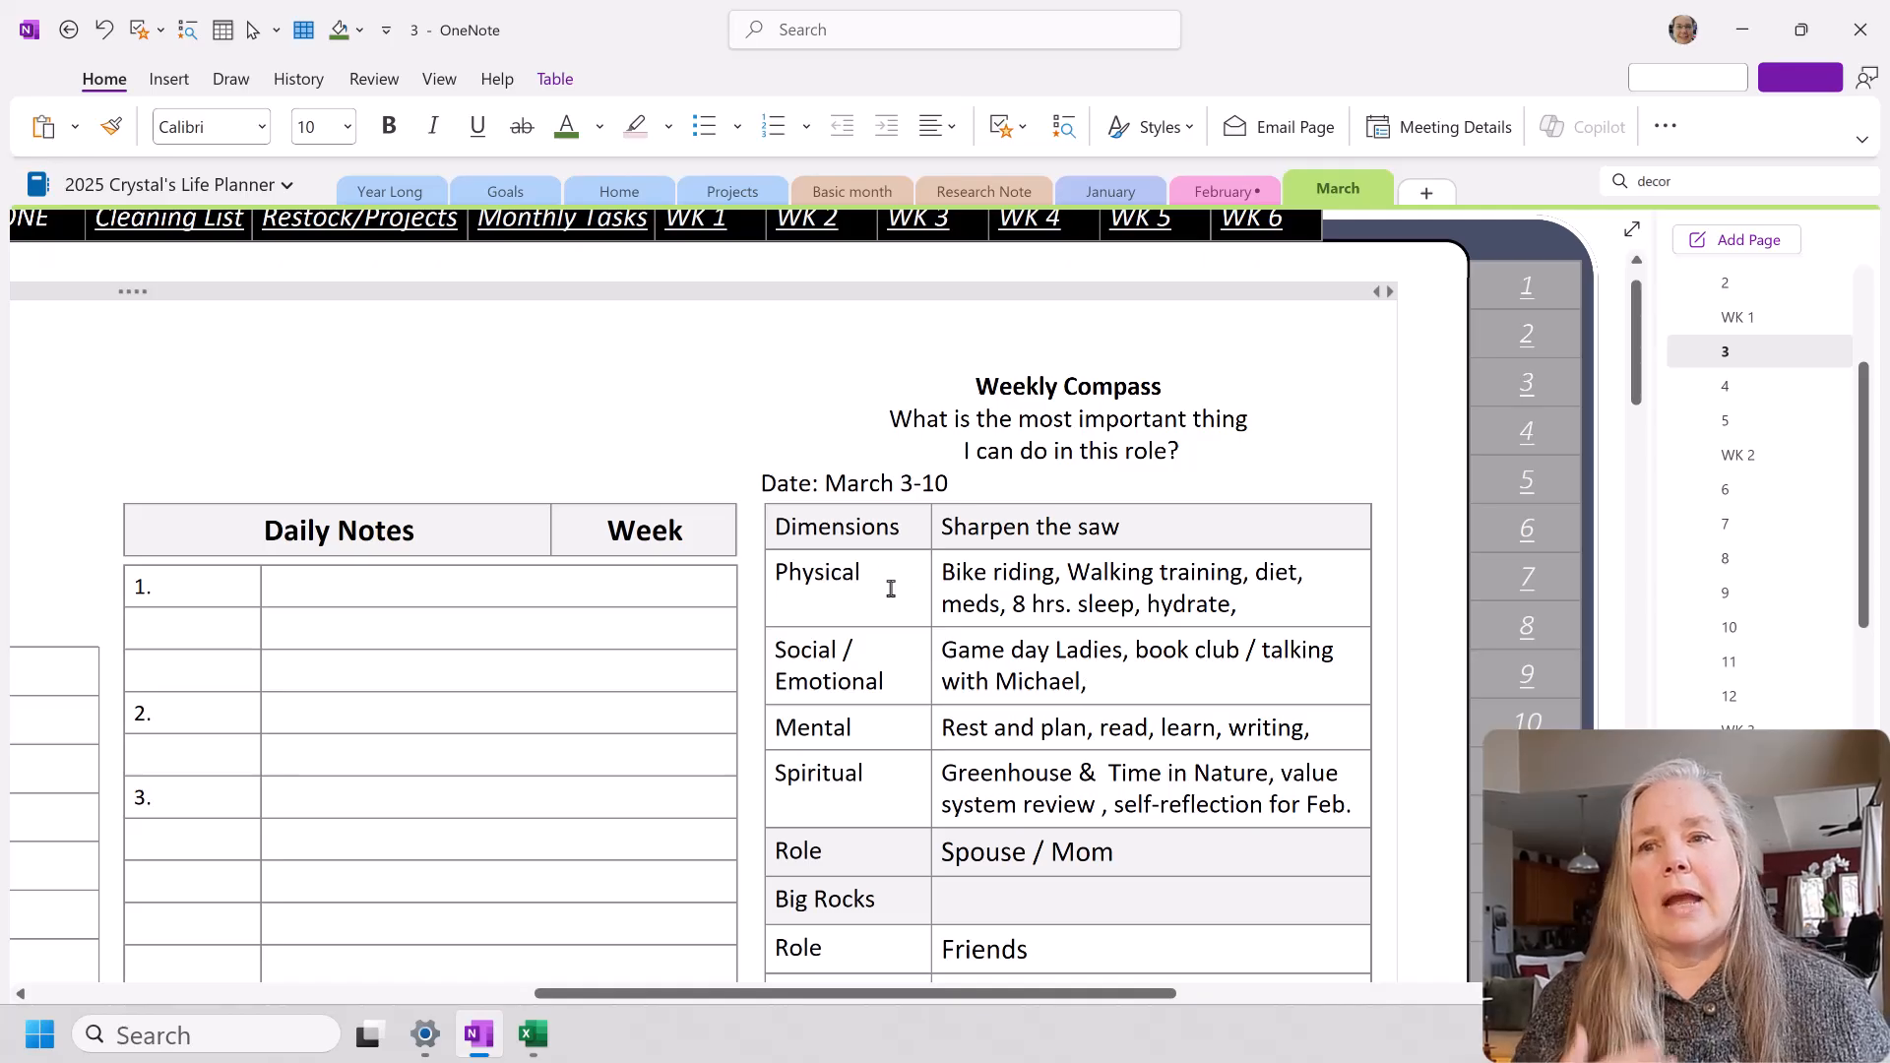
Step: Enter "Celebrate M retirement, supportive of new schedule." as the Big Rocks for the Spouse / Mom role
scroll(891, 591, "down", 3)
scroll(891, 602, "down", 1)
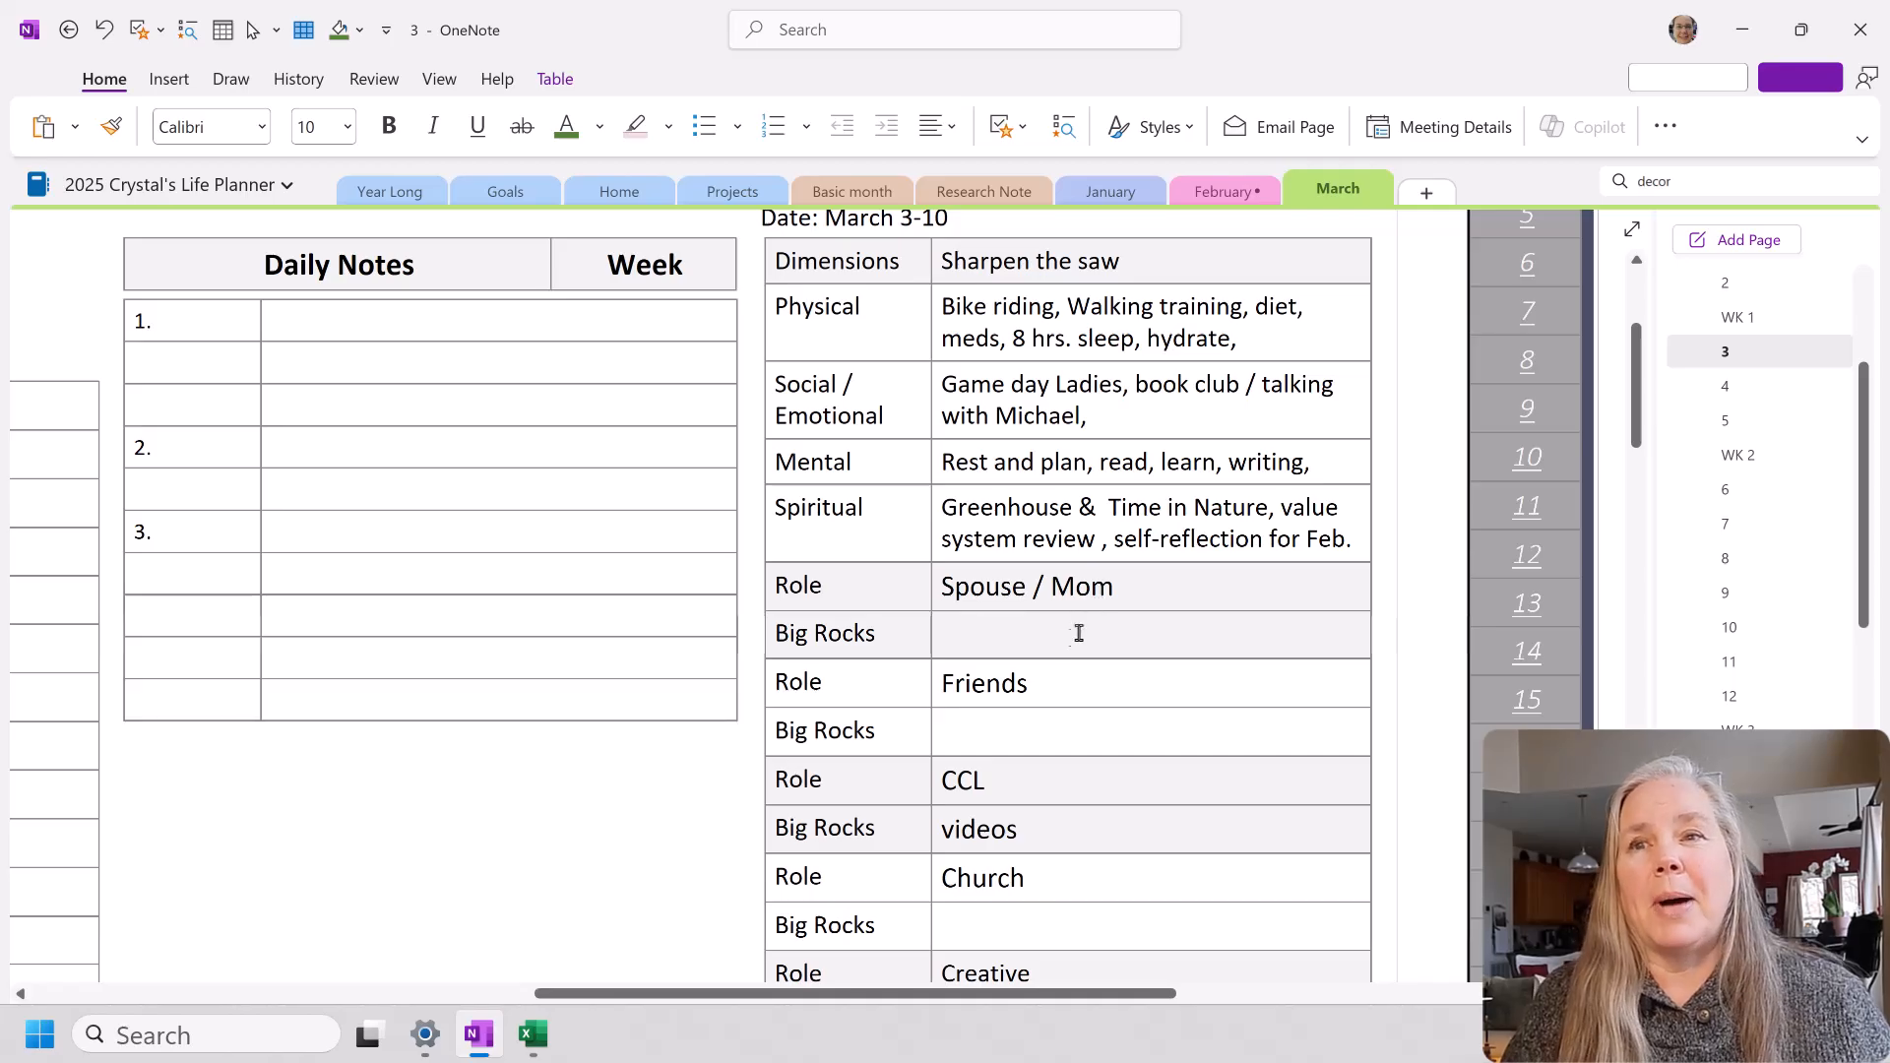
left_click(1018, 640)
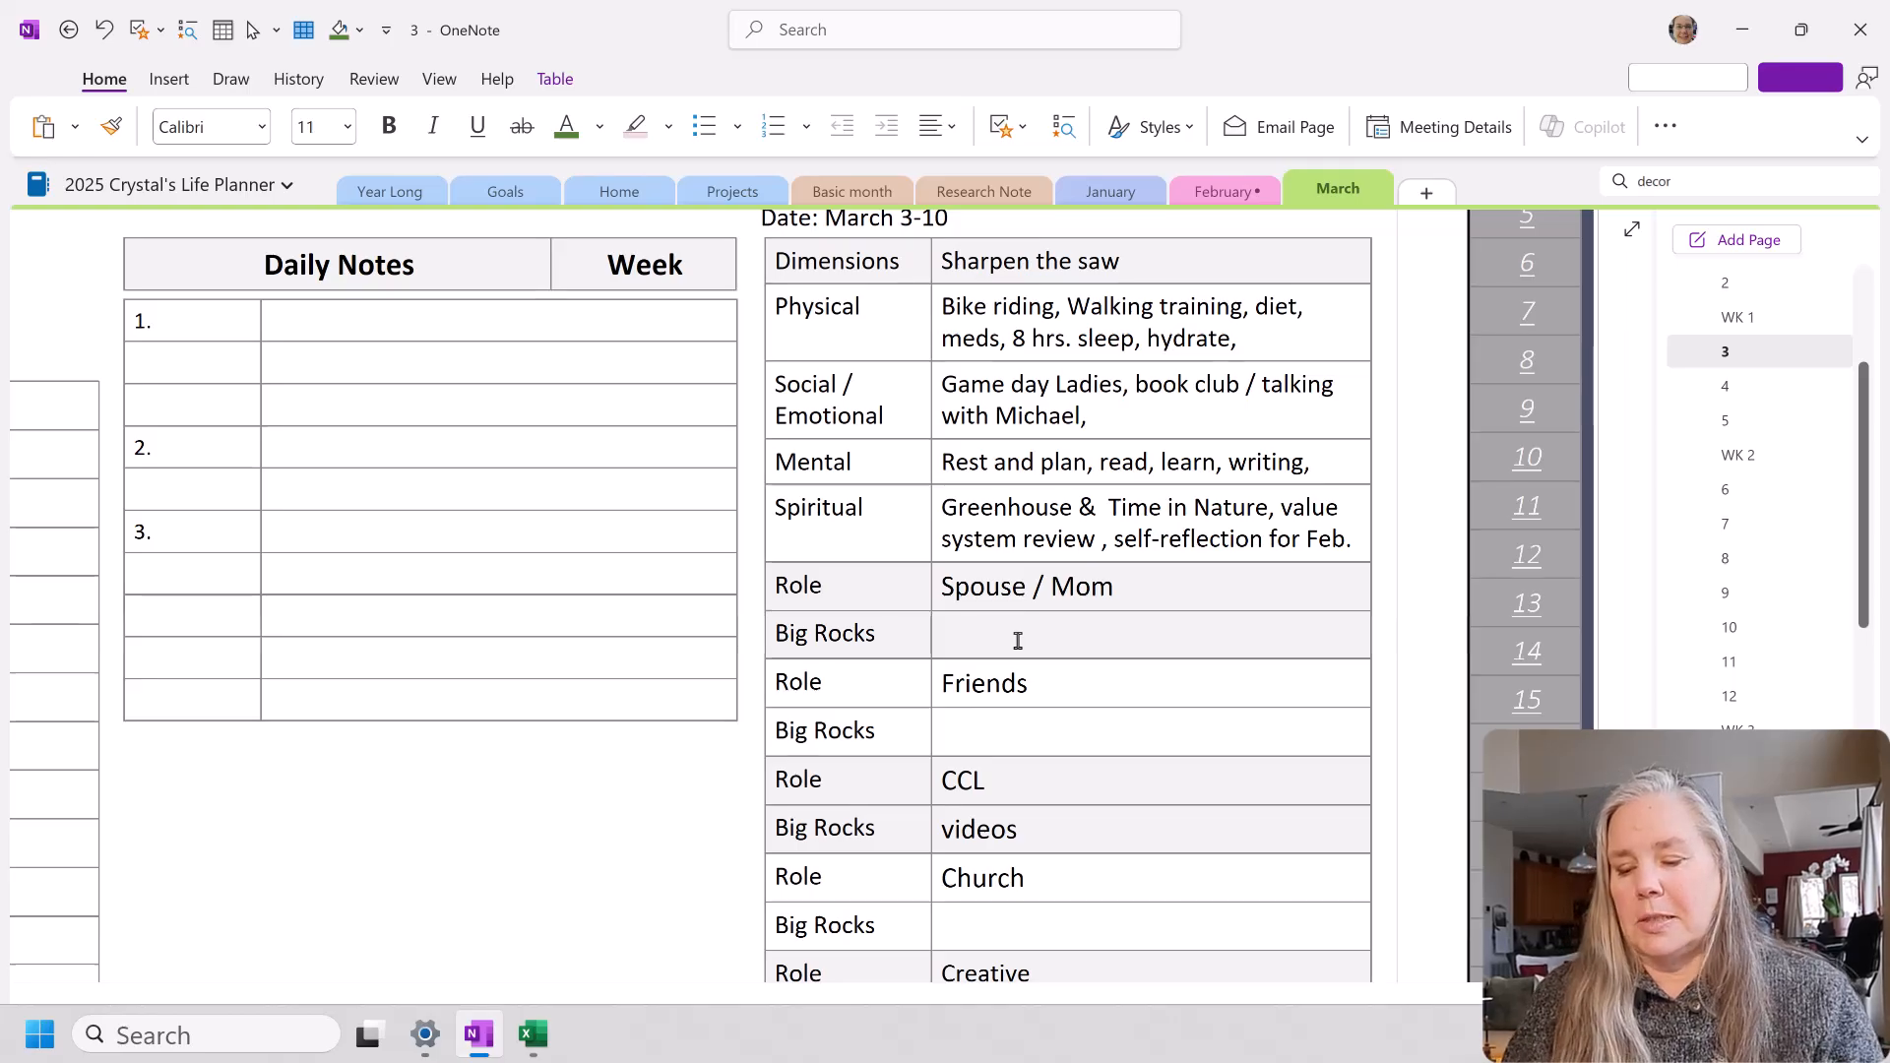
type("Celebrate M")
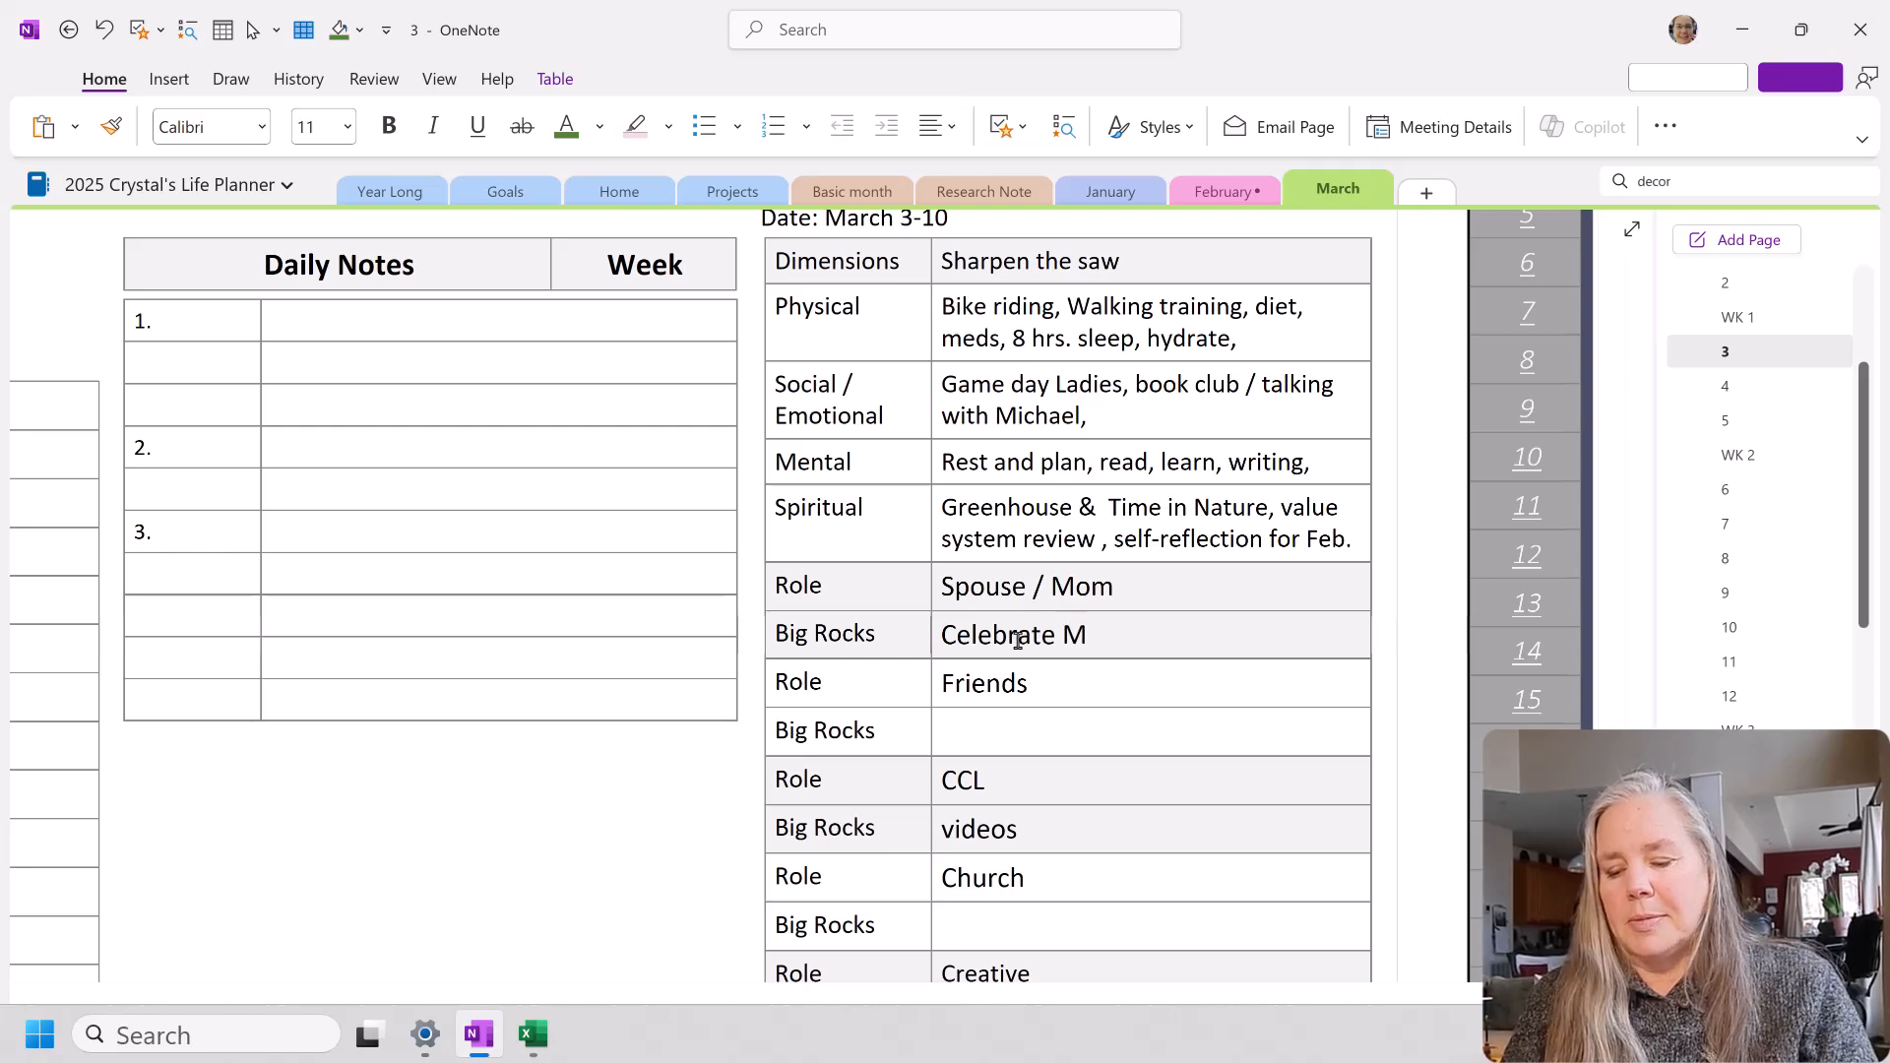
type(" retirement,")
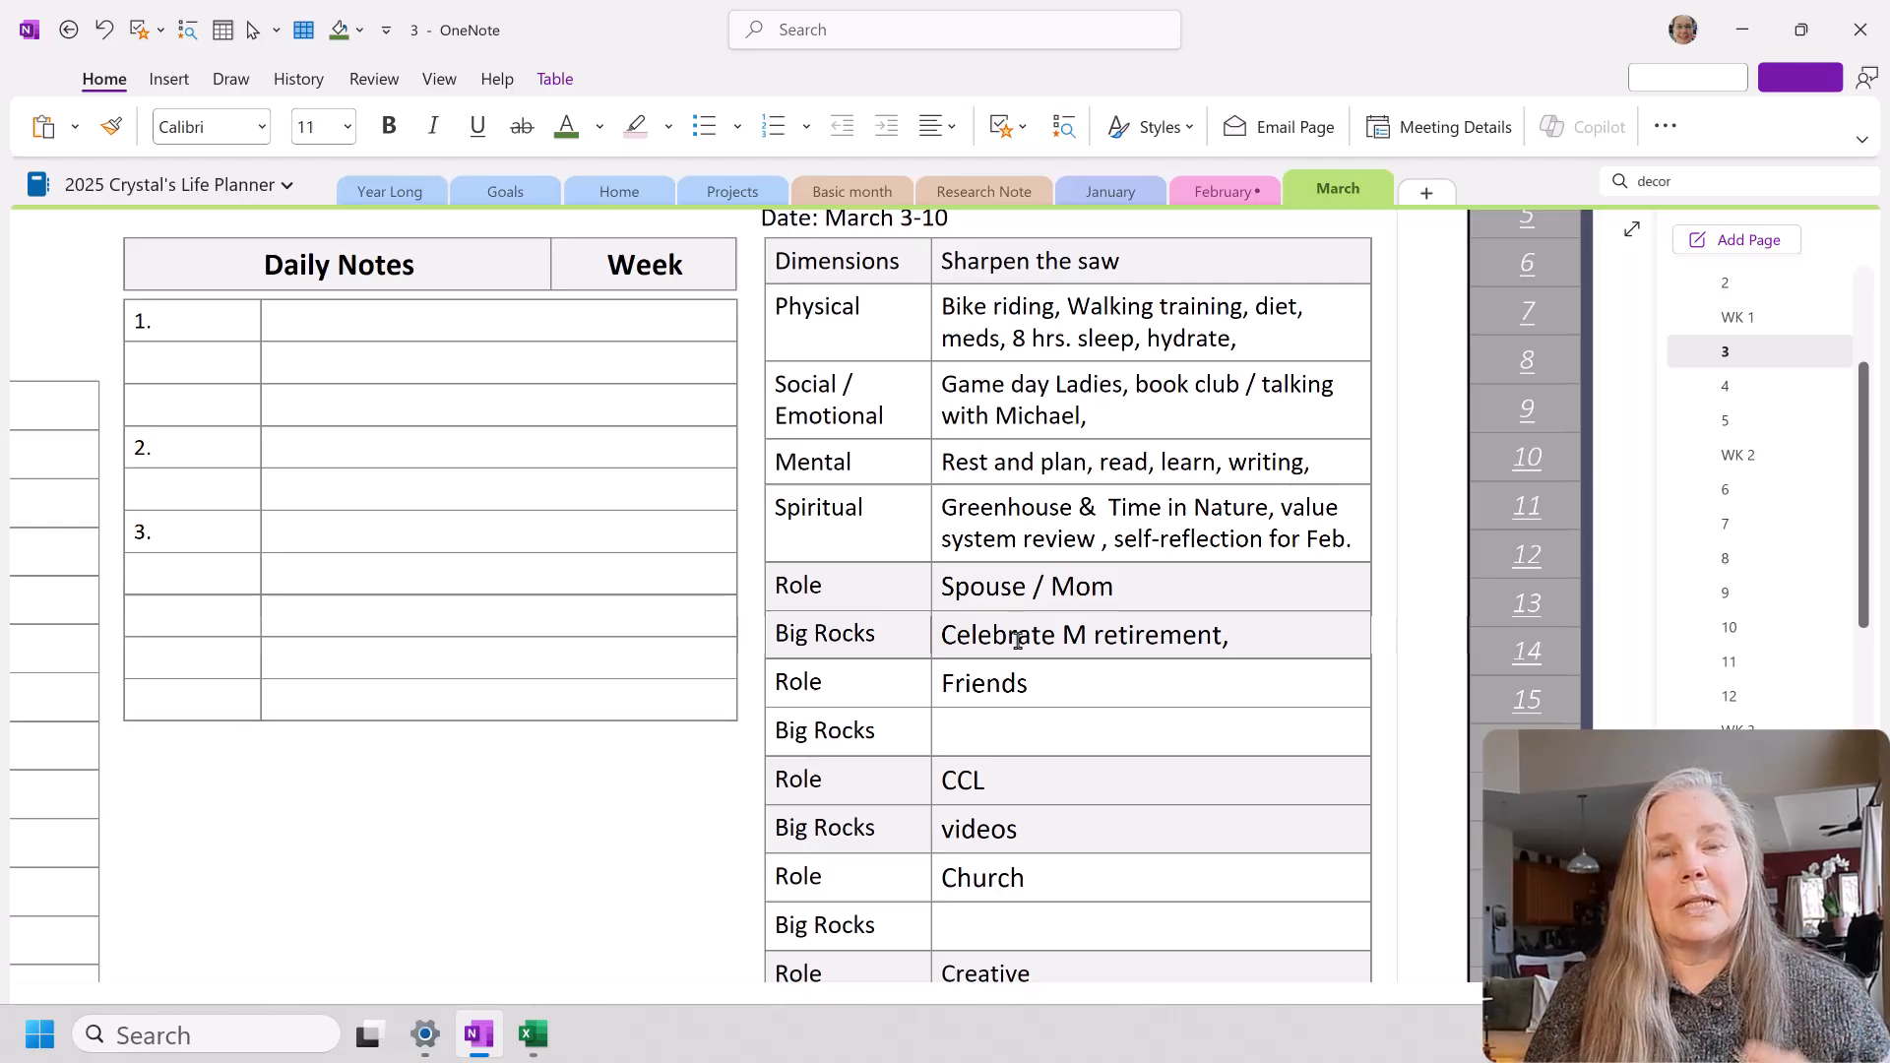
type("supportive of new schedule.")
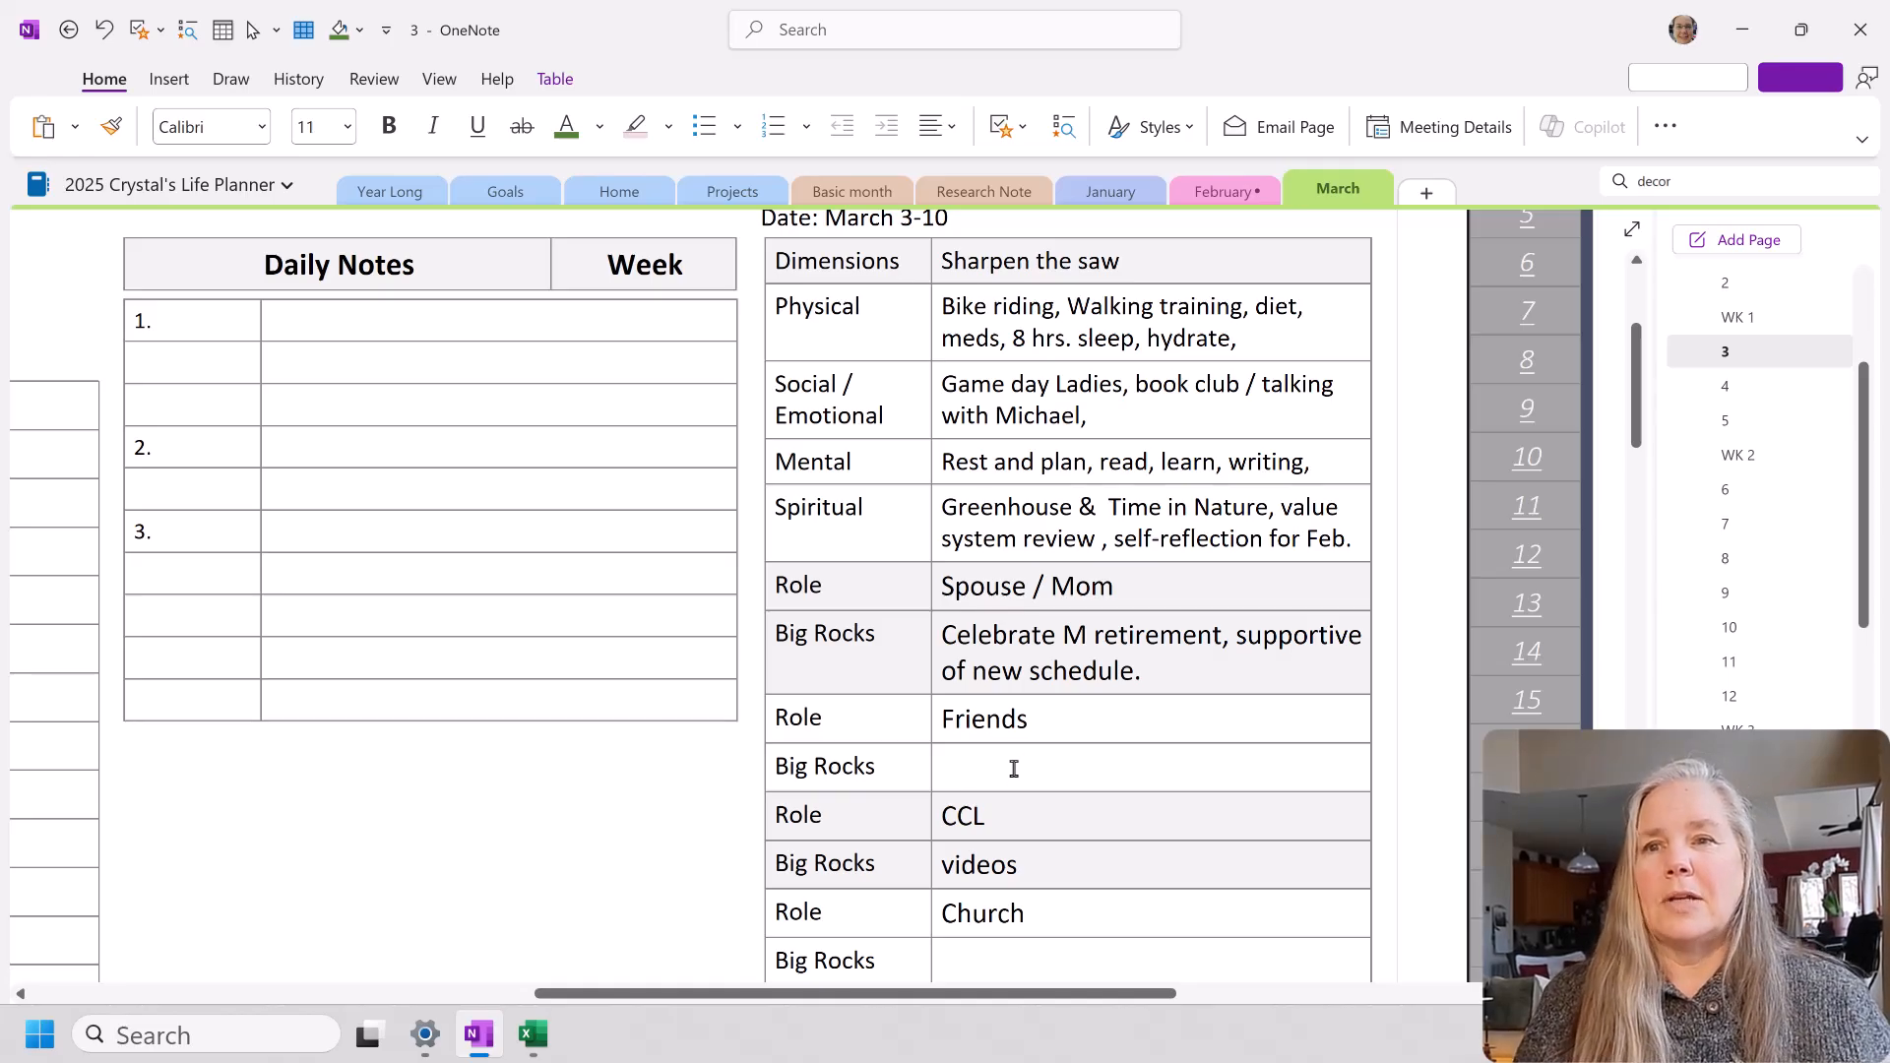
Step: Enter "Go to the garden center" followed by the name as the Big Rocks for the Friends role
left_click(963, 760)
type("Go to the garden center Howrd")
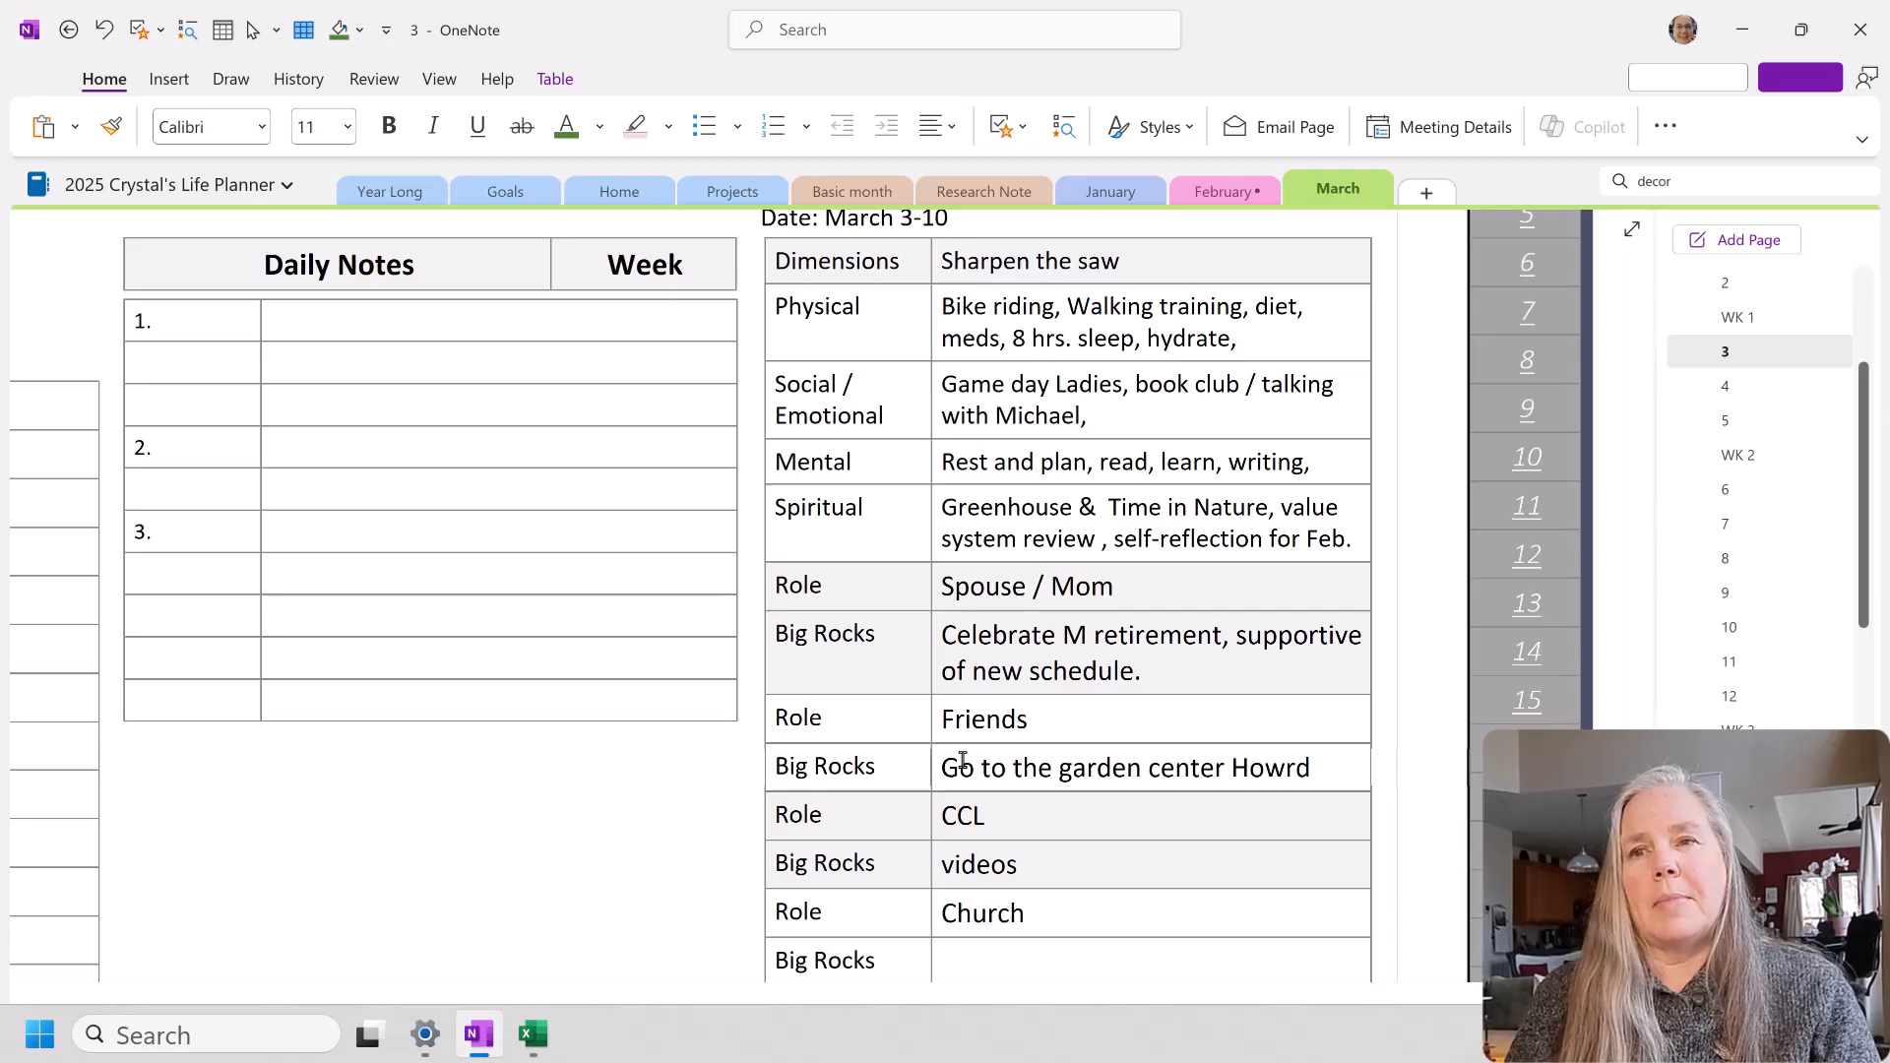
key("BackSpace")
key("BackSpace")
type("ar")
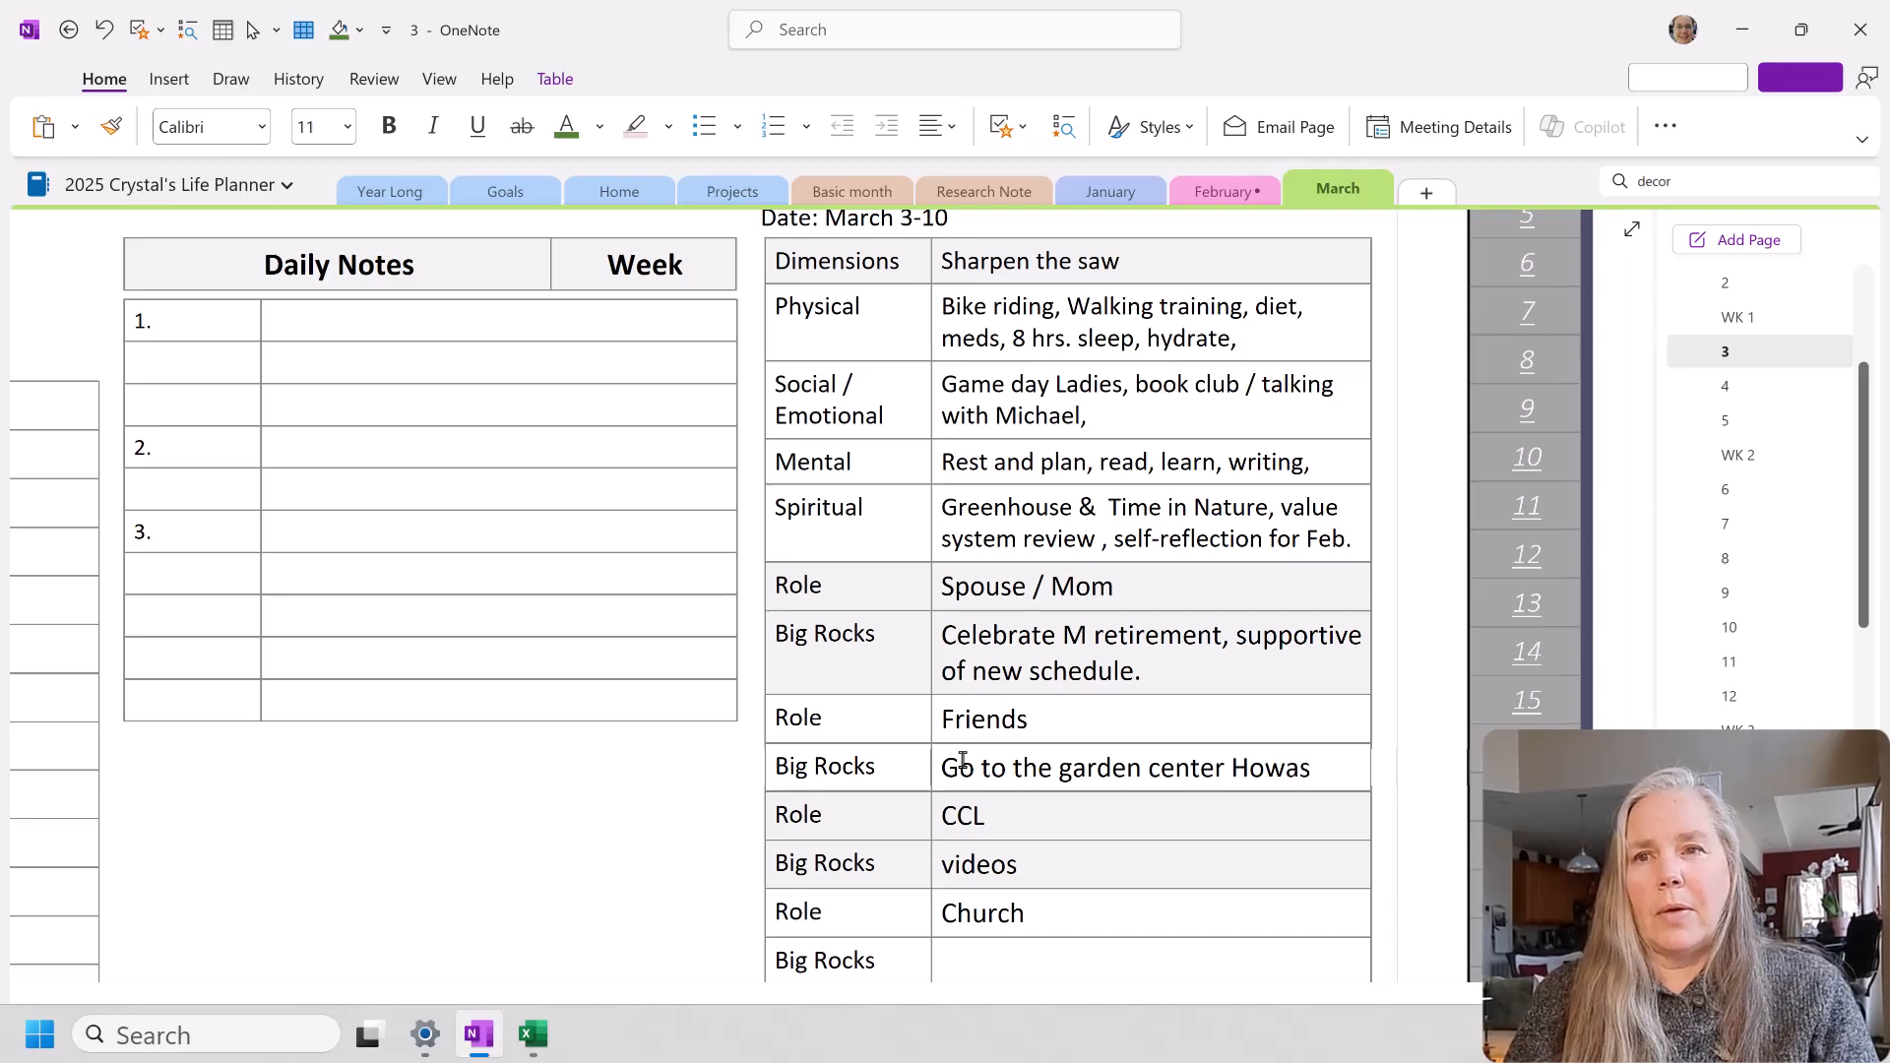
type("d")
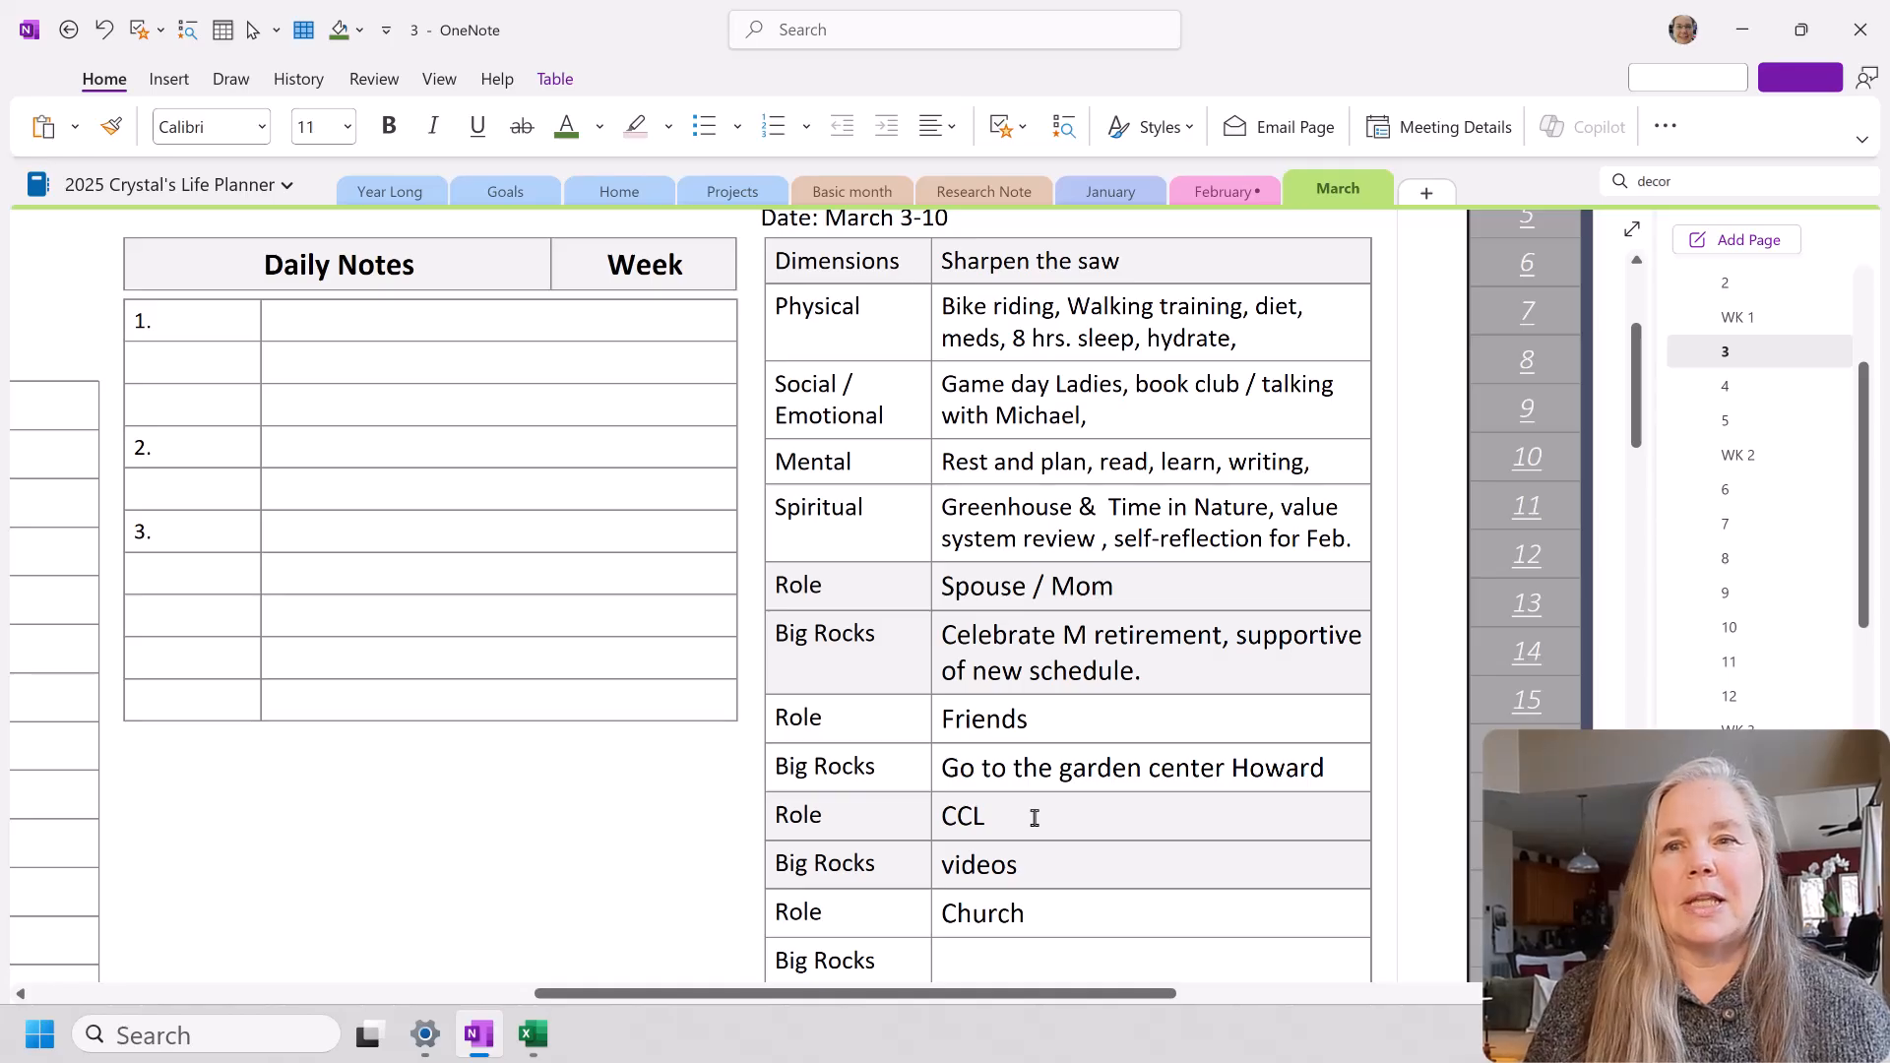
Step: Change the Big Rocks entry for the CCL role to "Videos Edit Compass usage"
scroll(1025, 814, "down", 1)
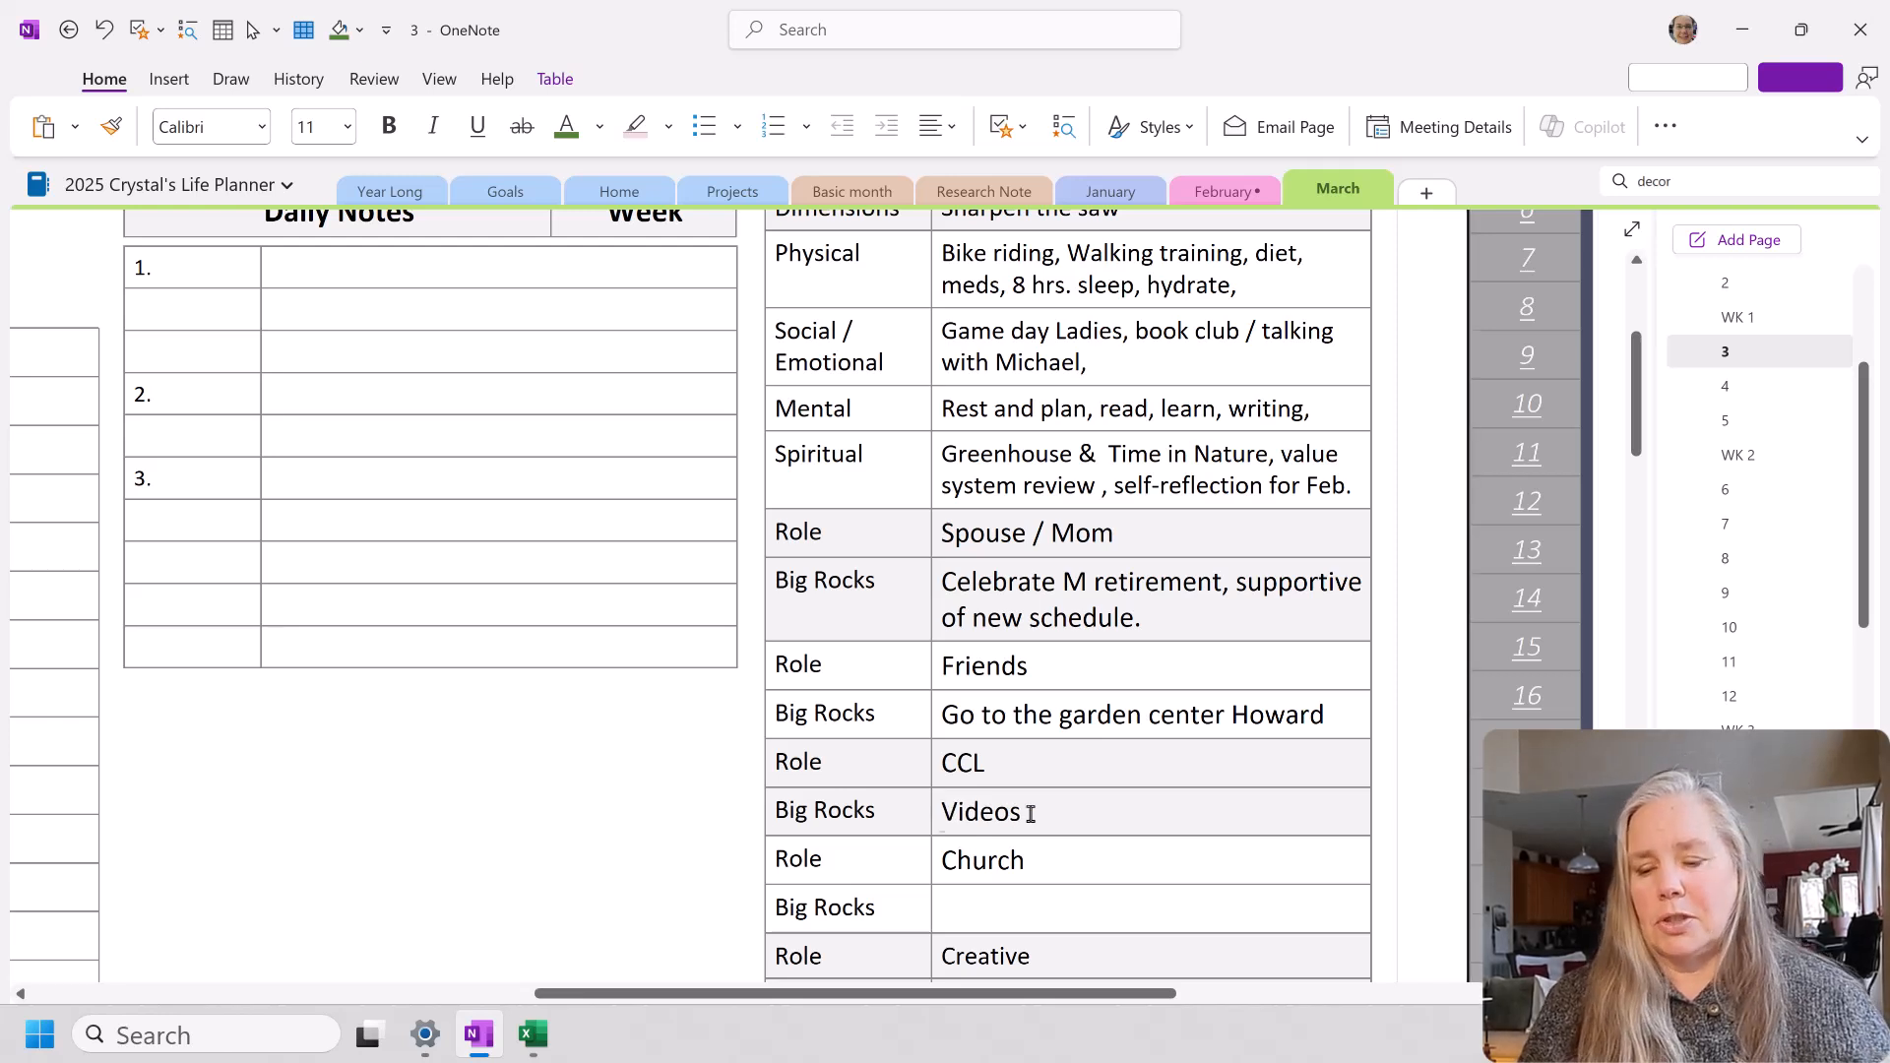
type("Ed")
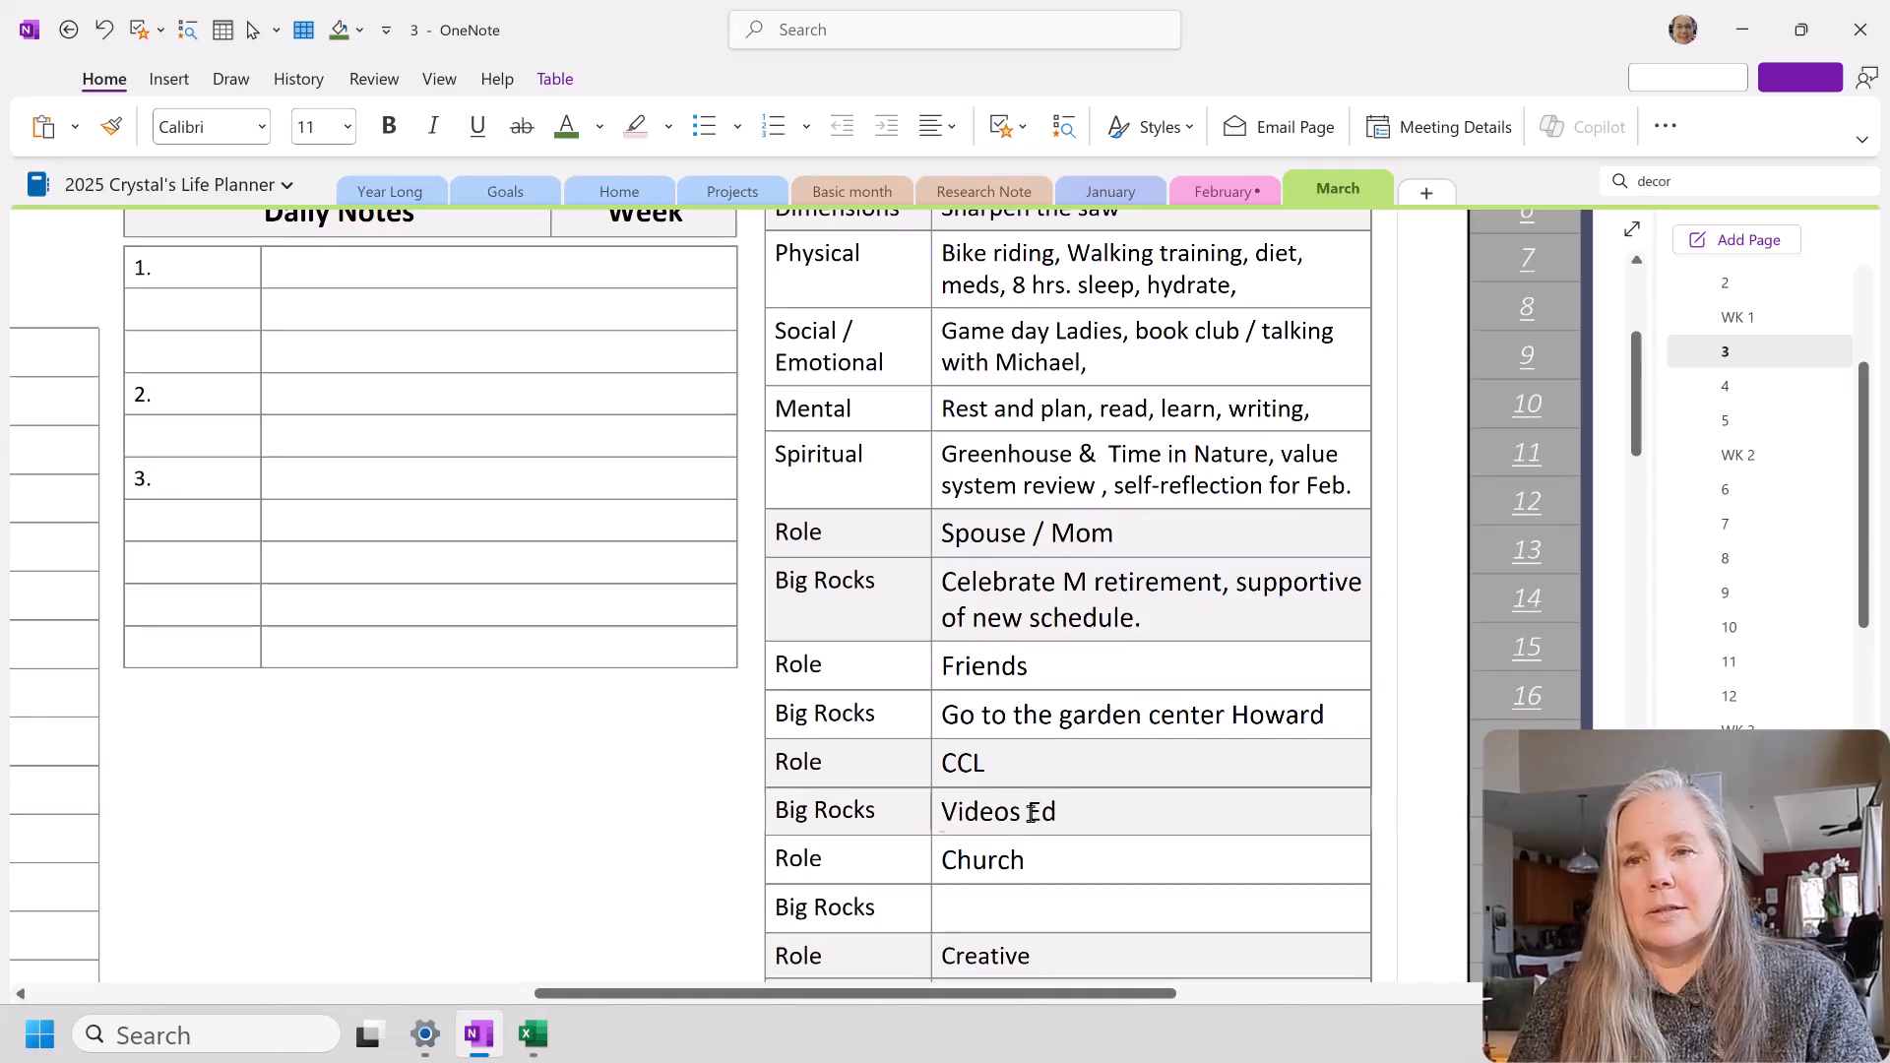
type("it Ma")
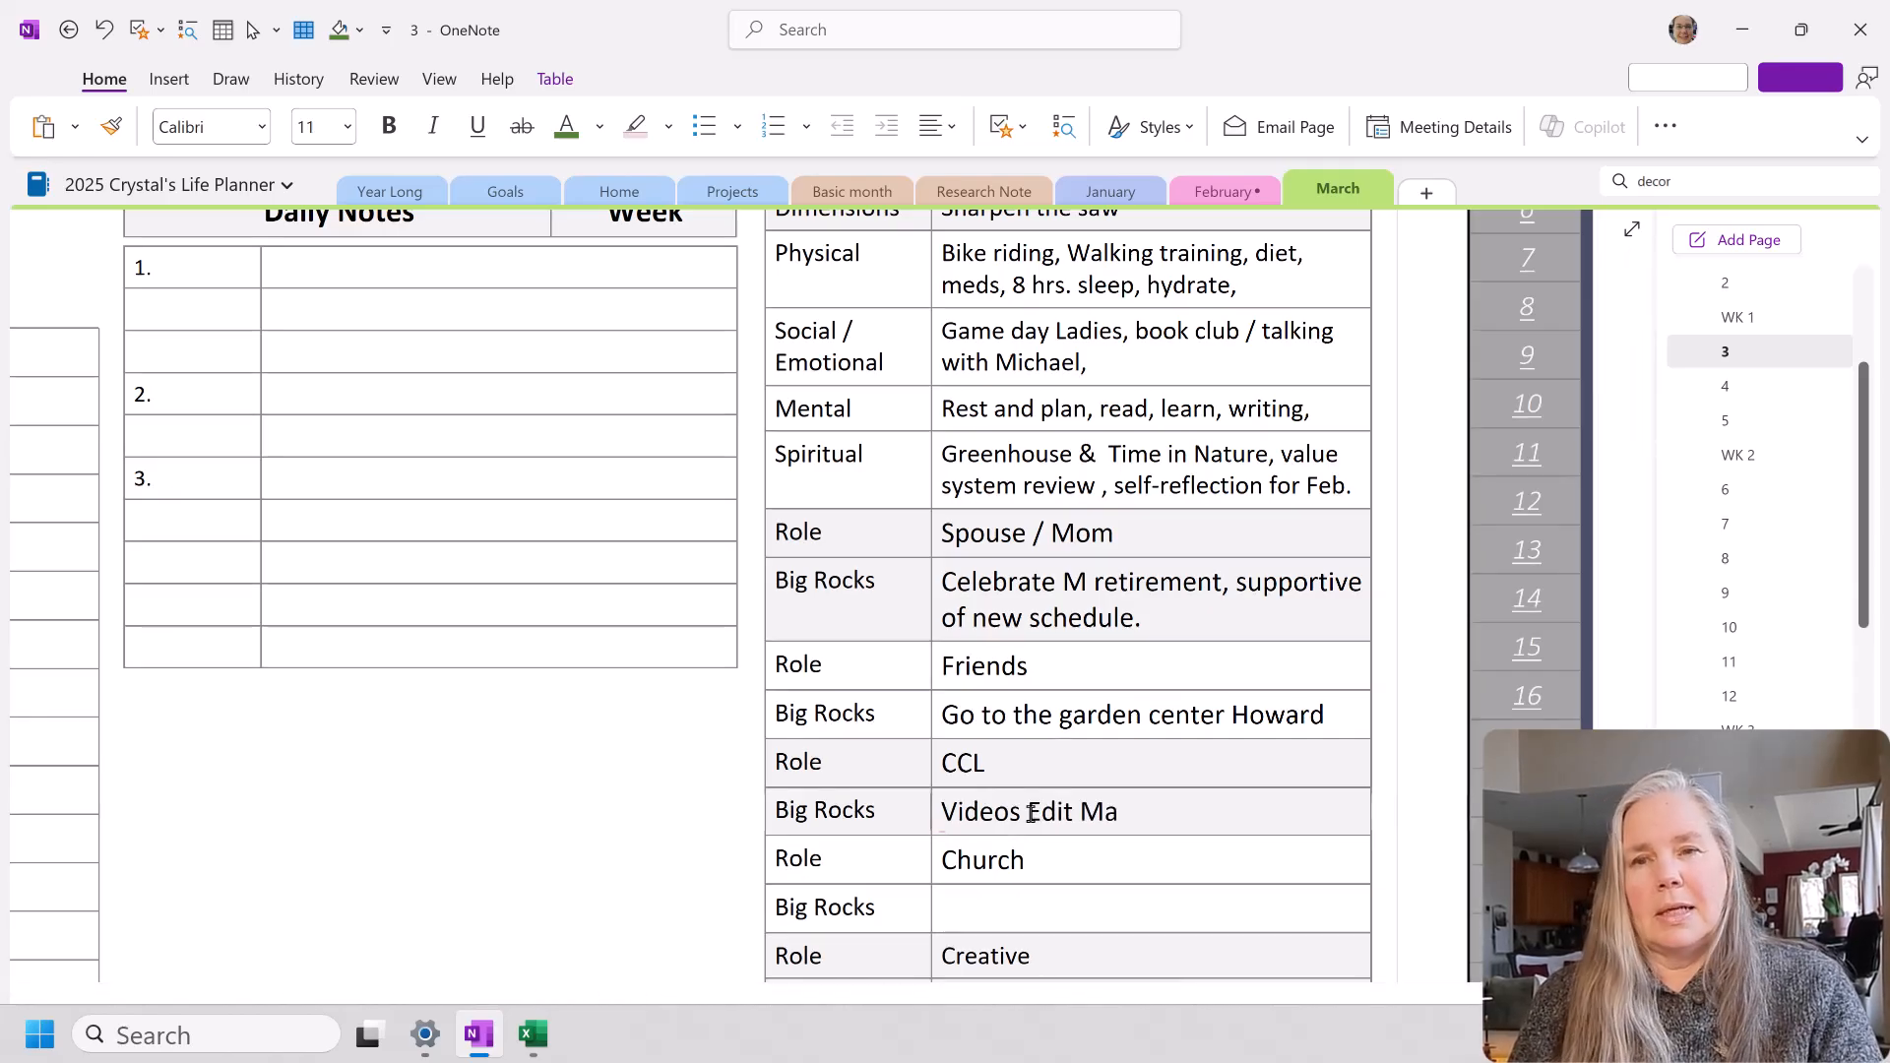
key("BackSpace")
key("BackSpace")
key("BackSpace")
key("BackSpace")
type("Compa")
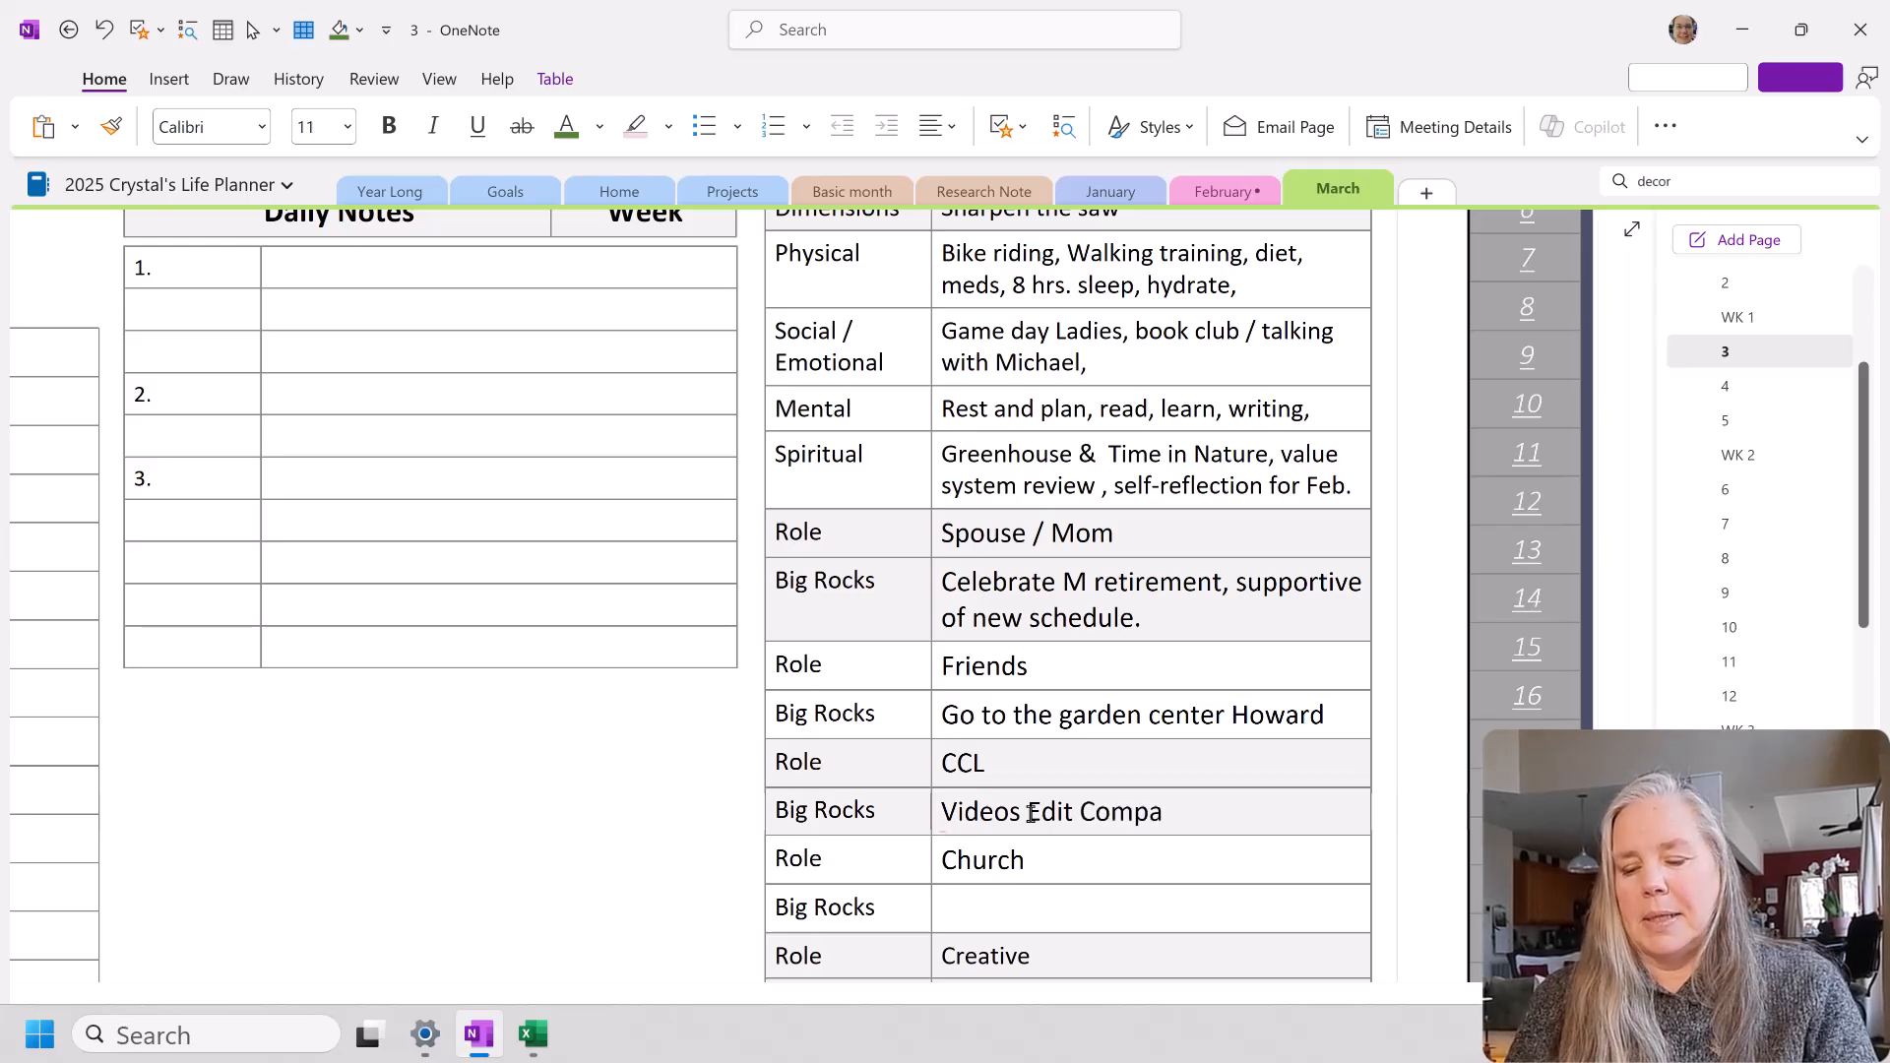
type("ss usage")
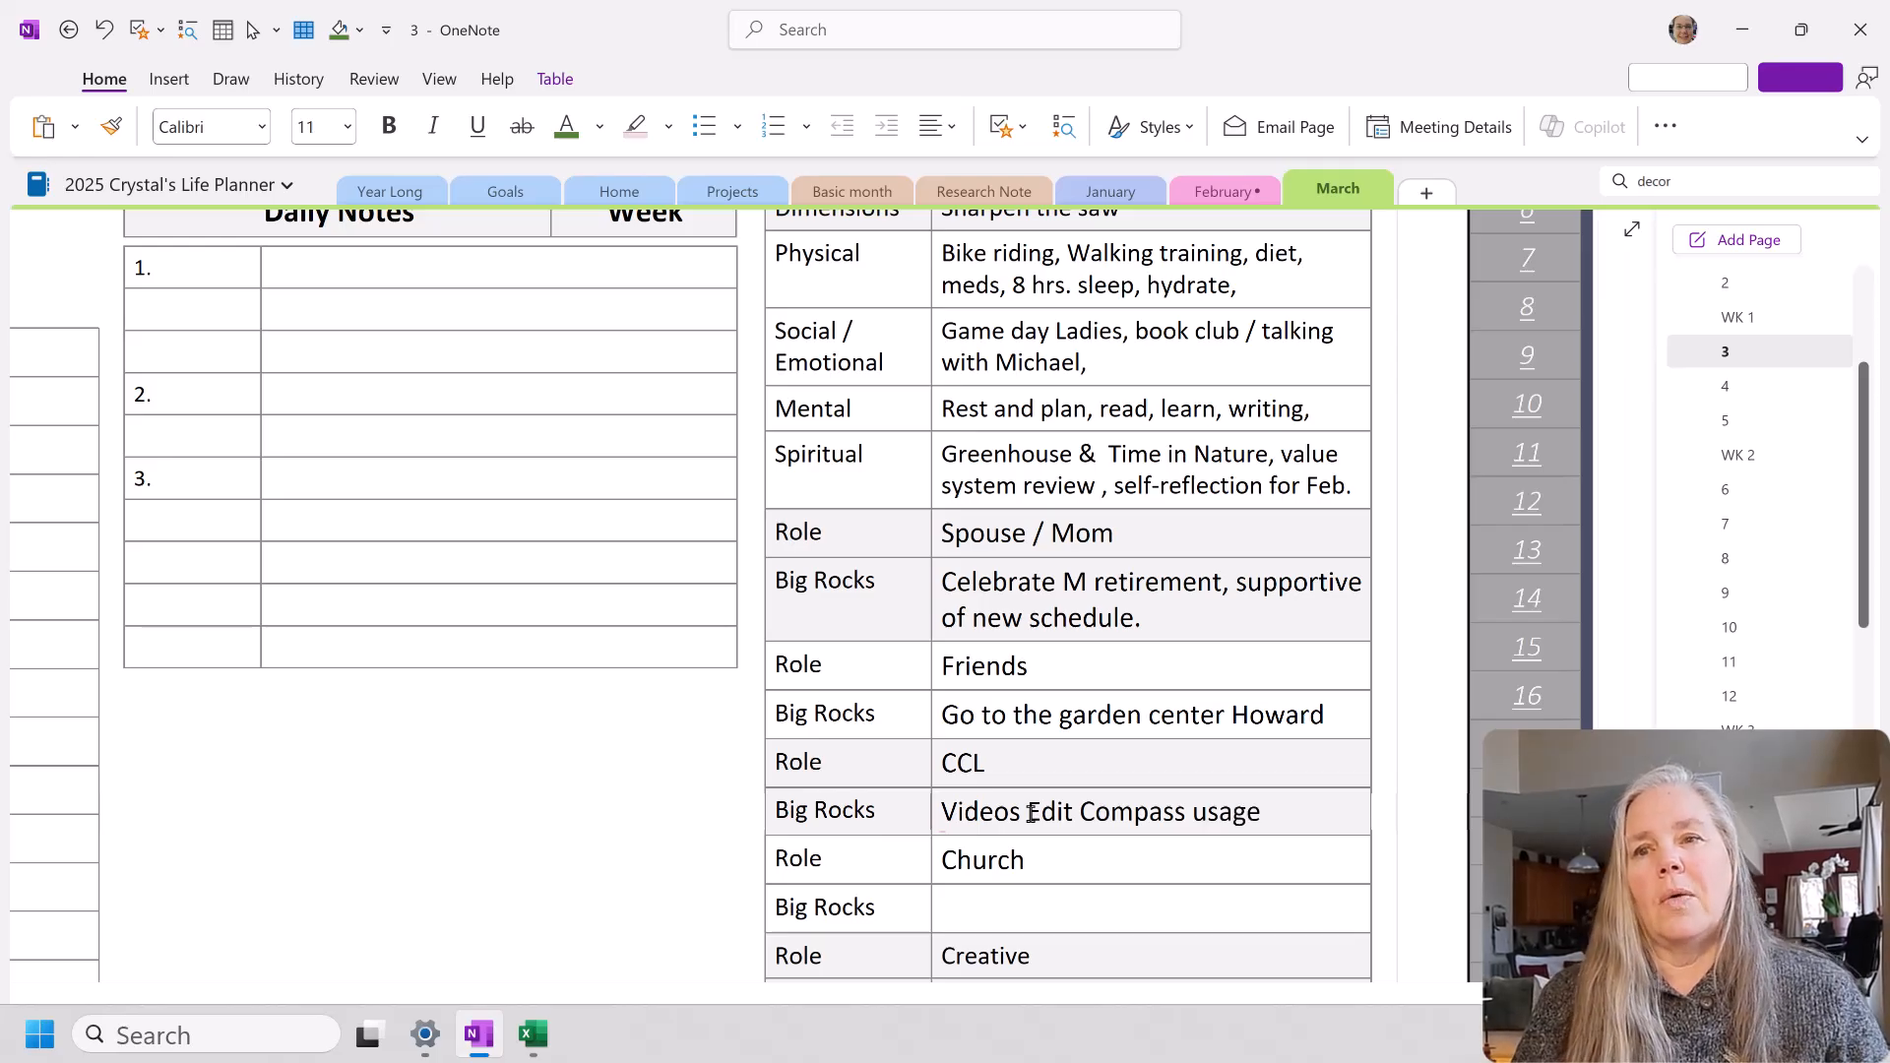
Step: Add a second line reading "Plan Facebook to One video" to the Big Rocks for the CCL role
key("Return")
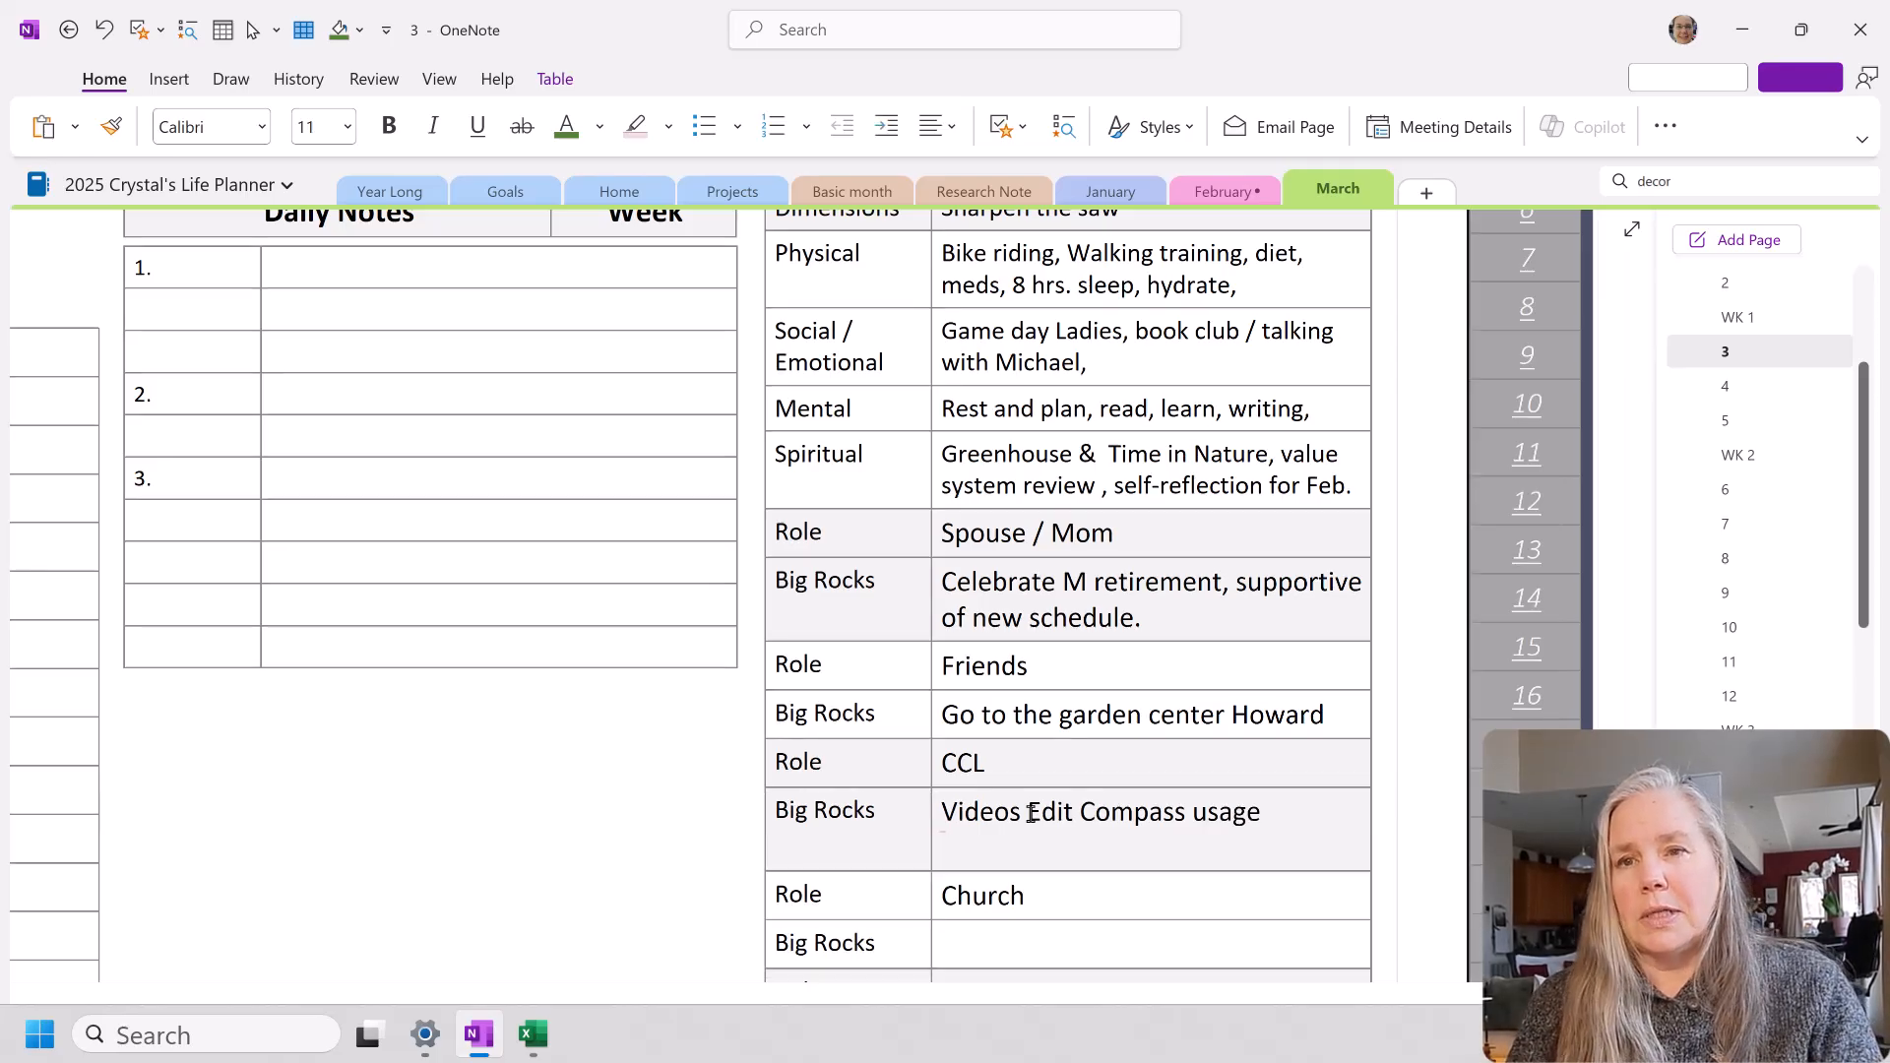
type("Plan  F")
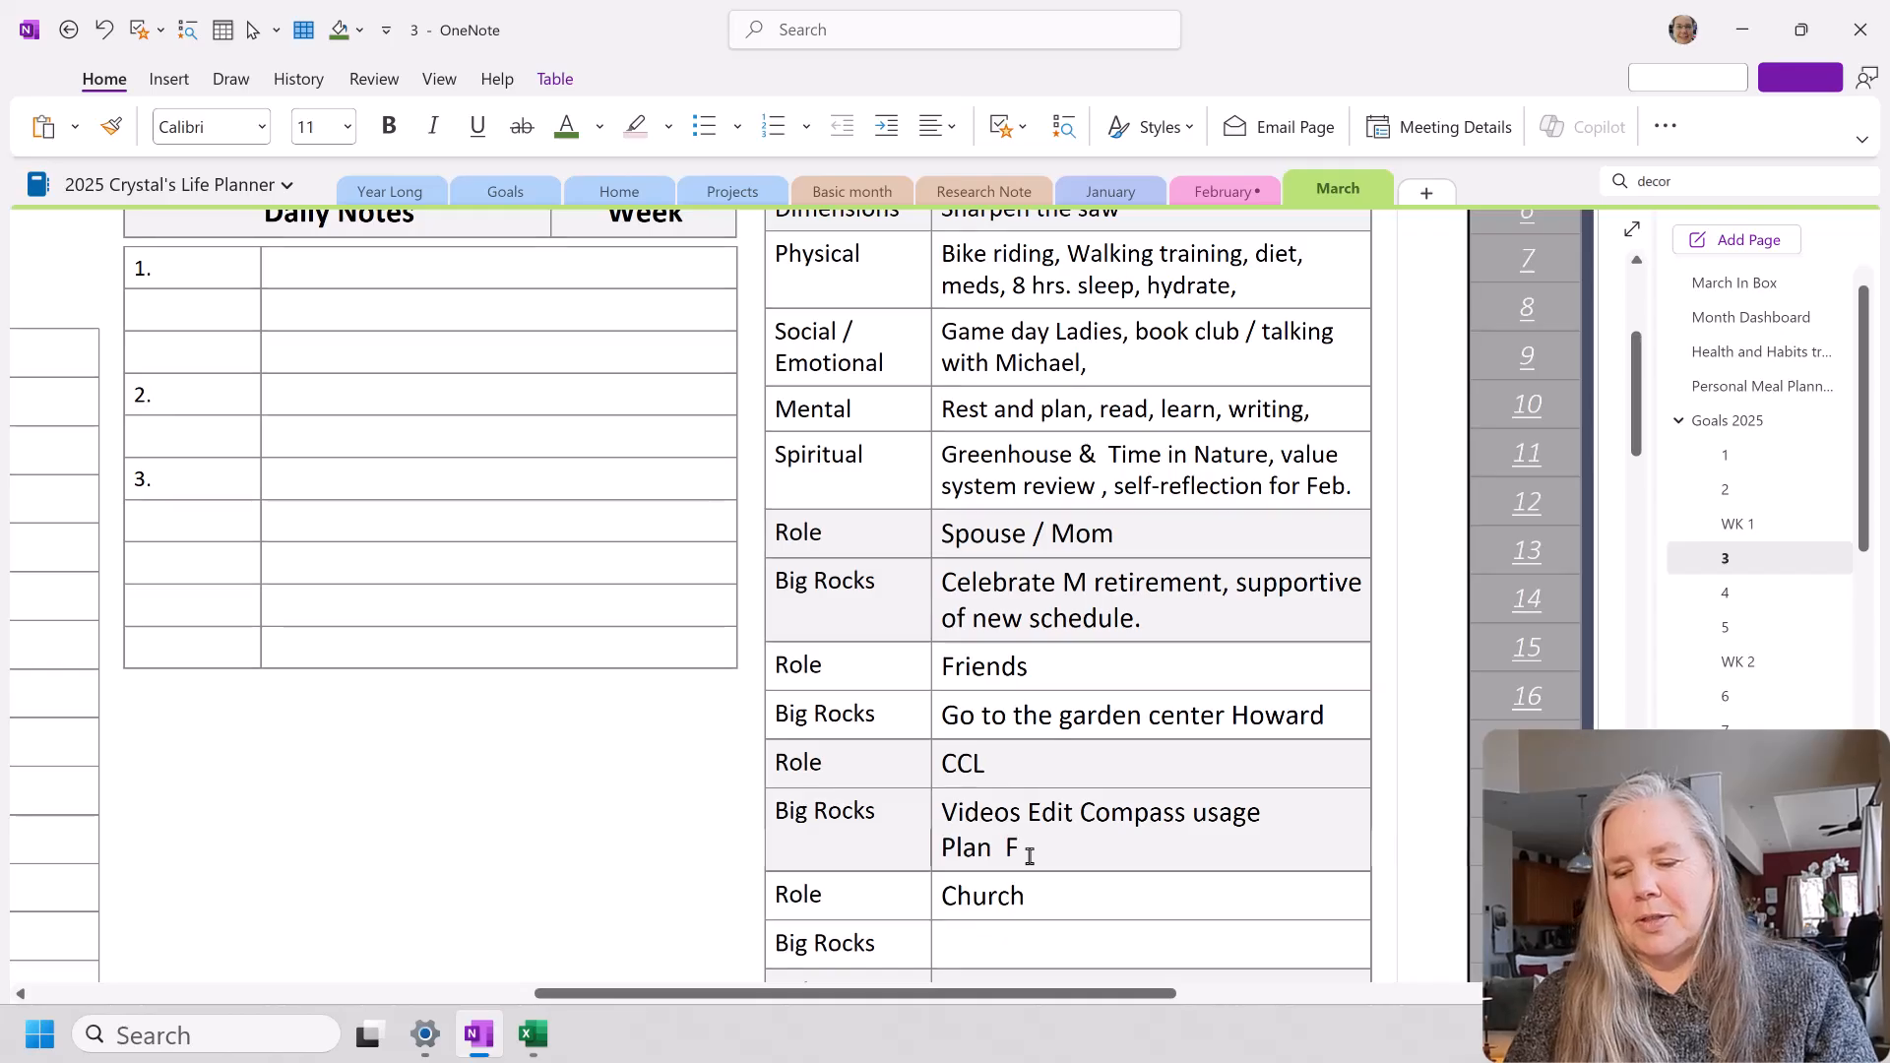
type("acebo")
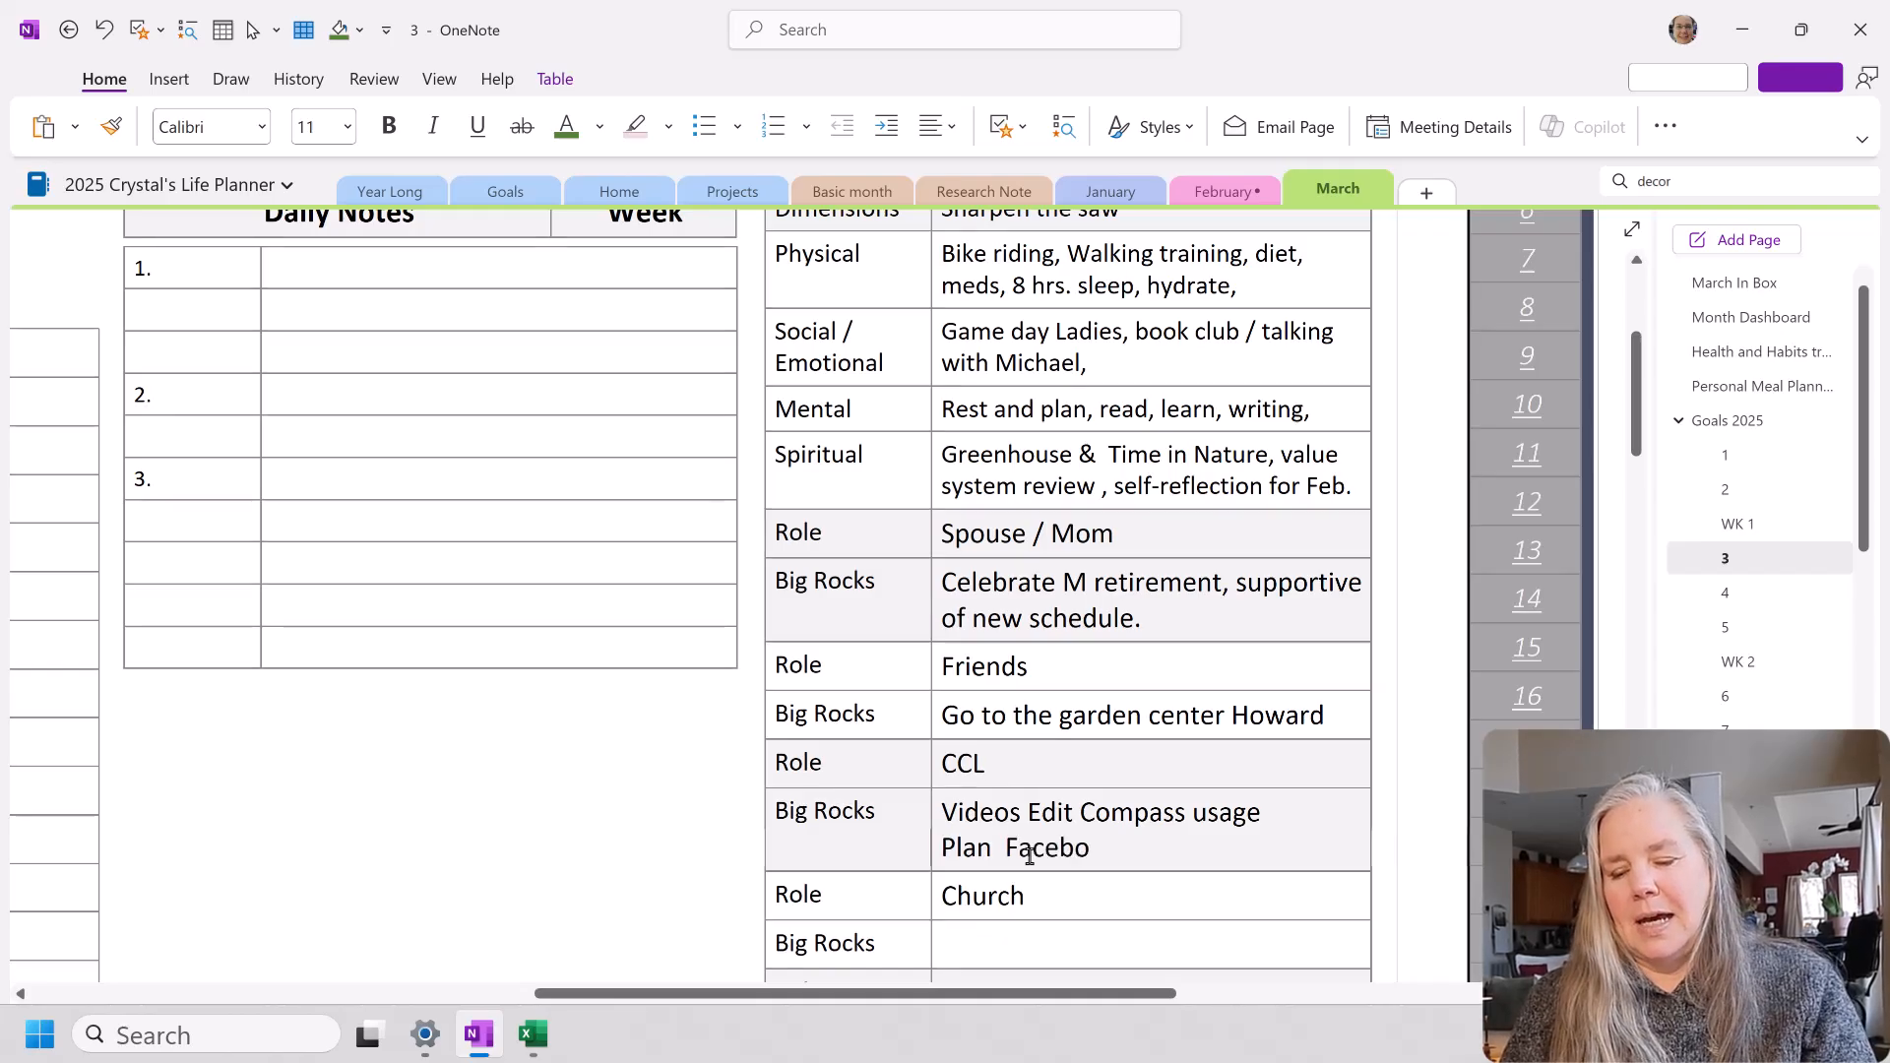
type("ok to One")
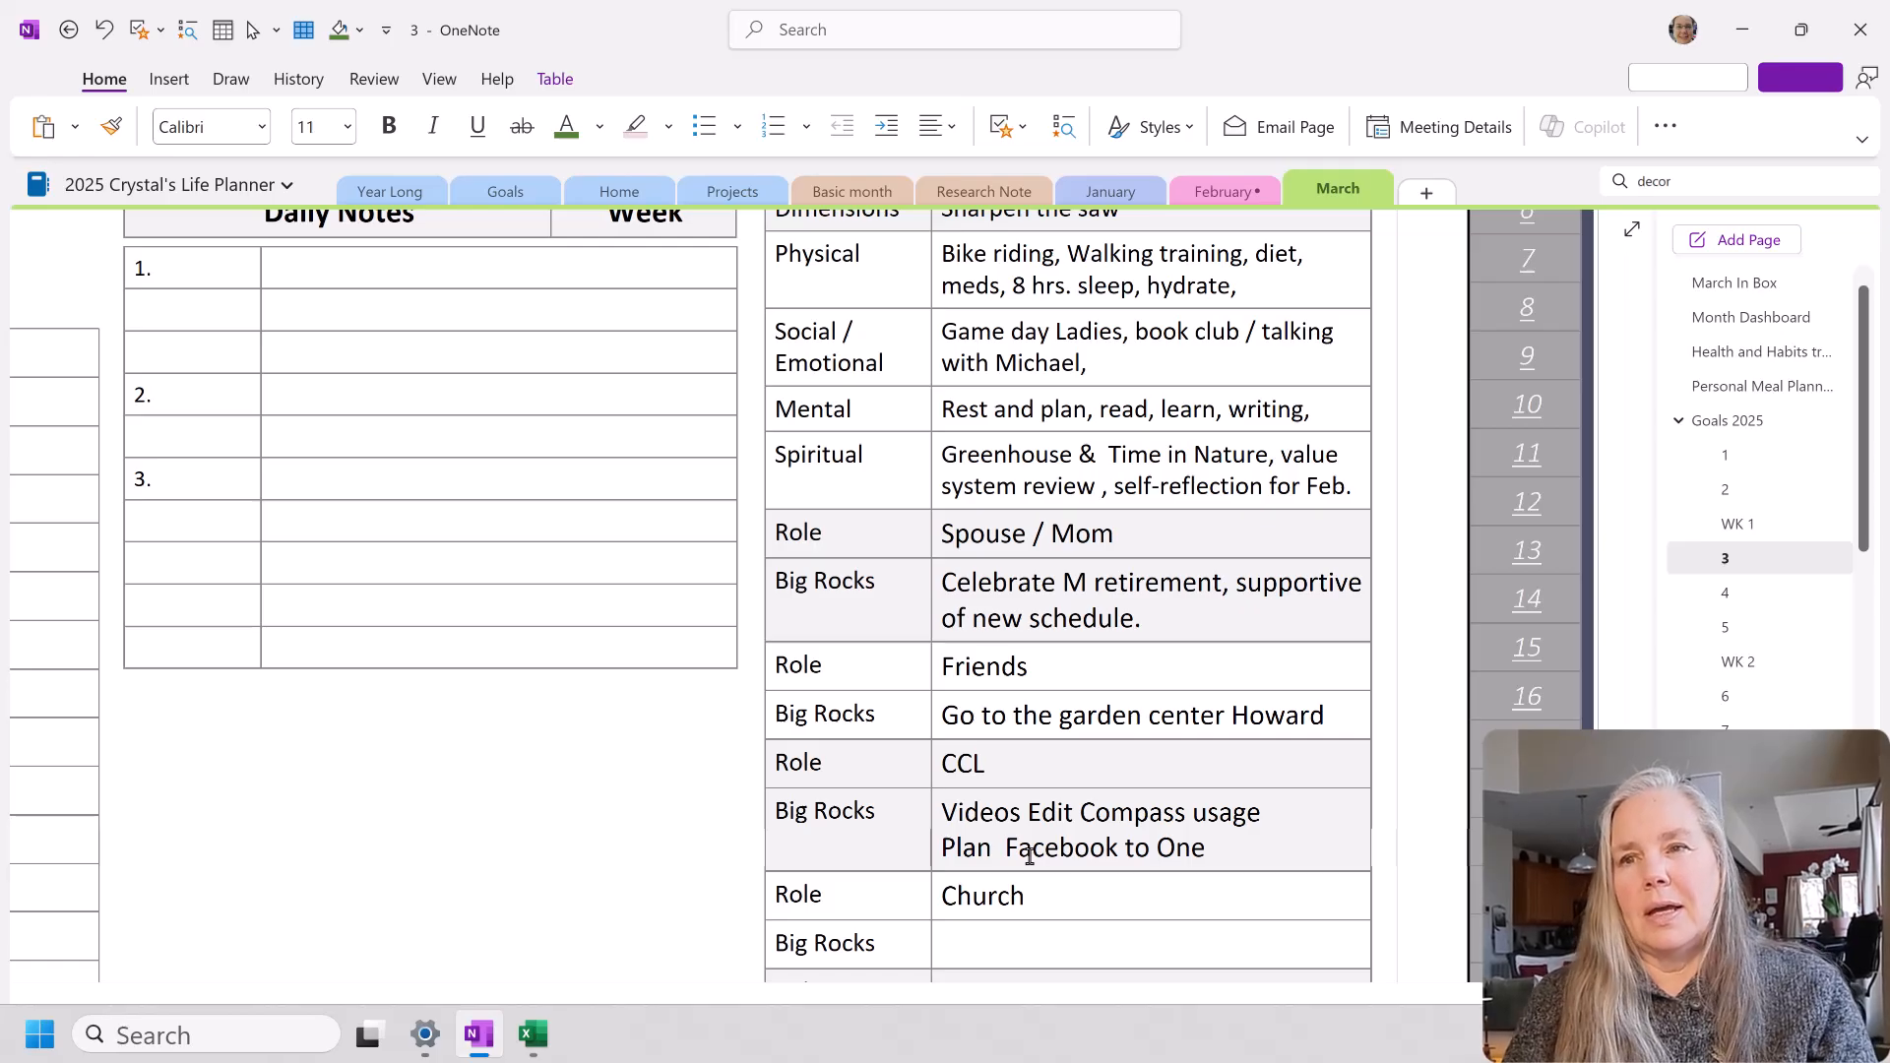
type(" video")
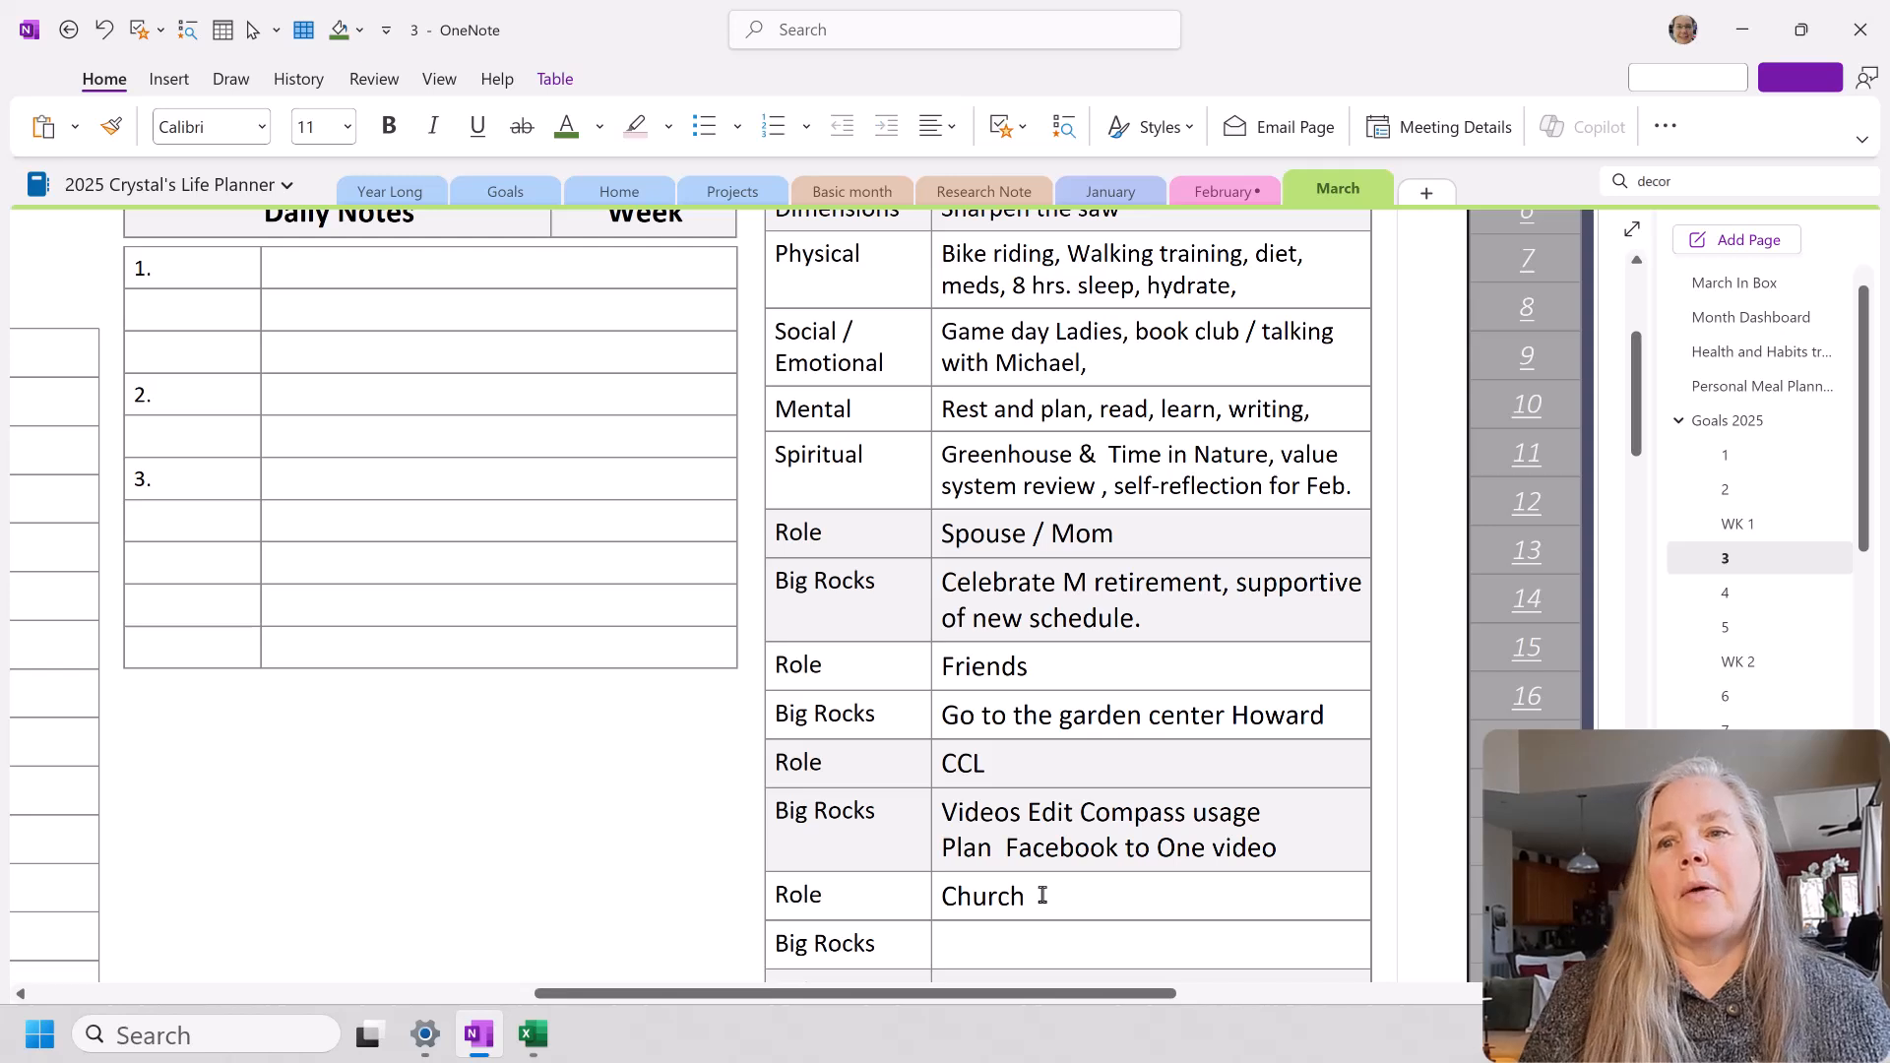
Step: Enter "Schedule for Soup for the Soul Bible Study Project plan" as the Big Rocks for the Church role
scroll(1046, 895, "down", 1)
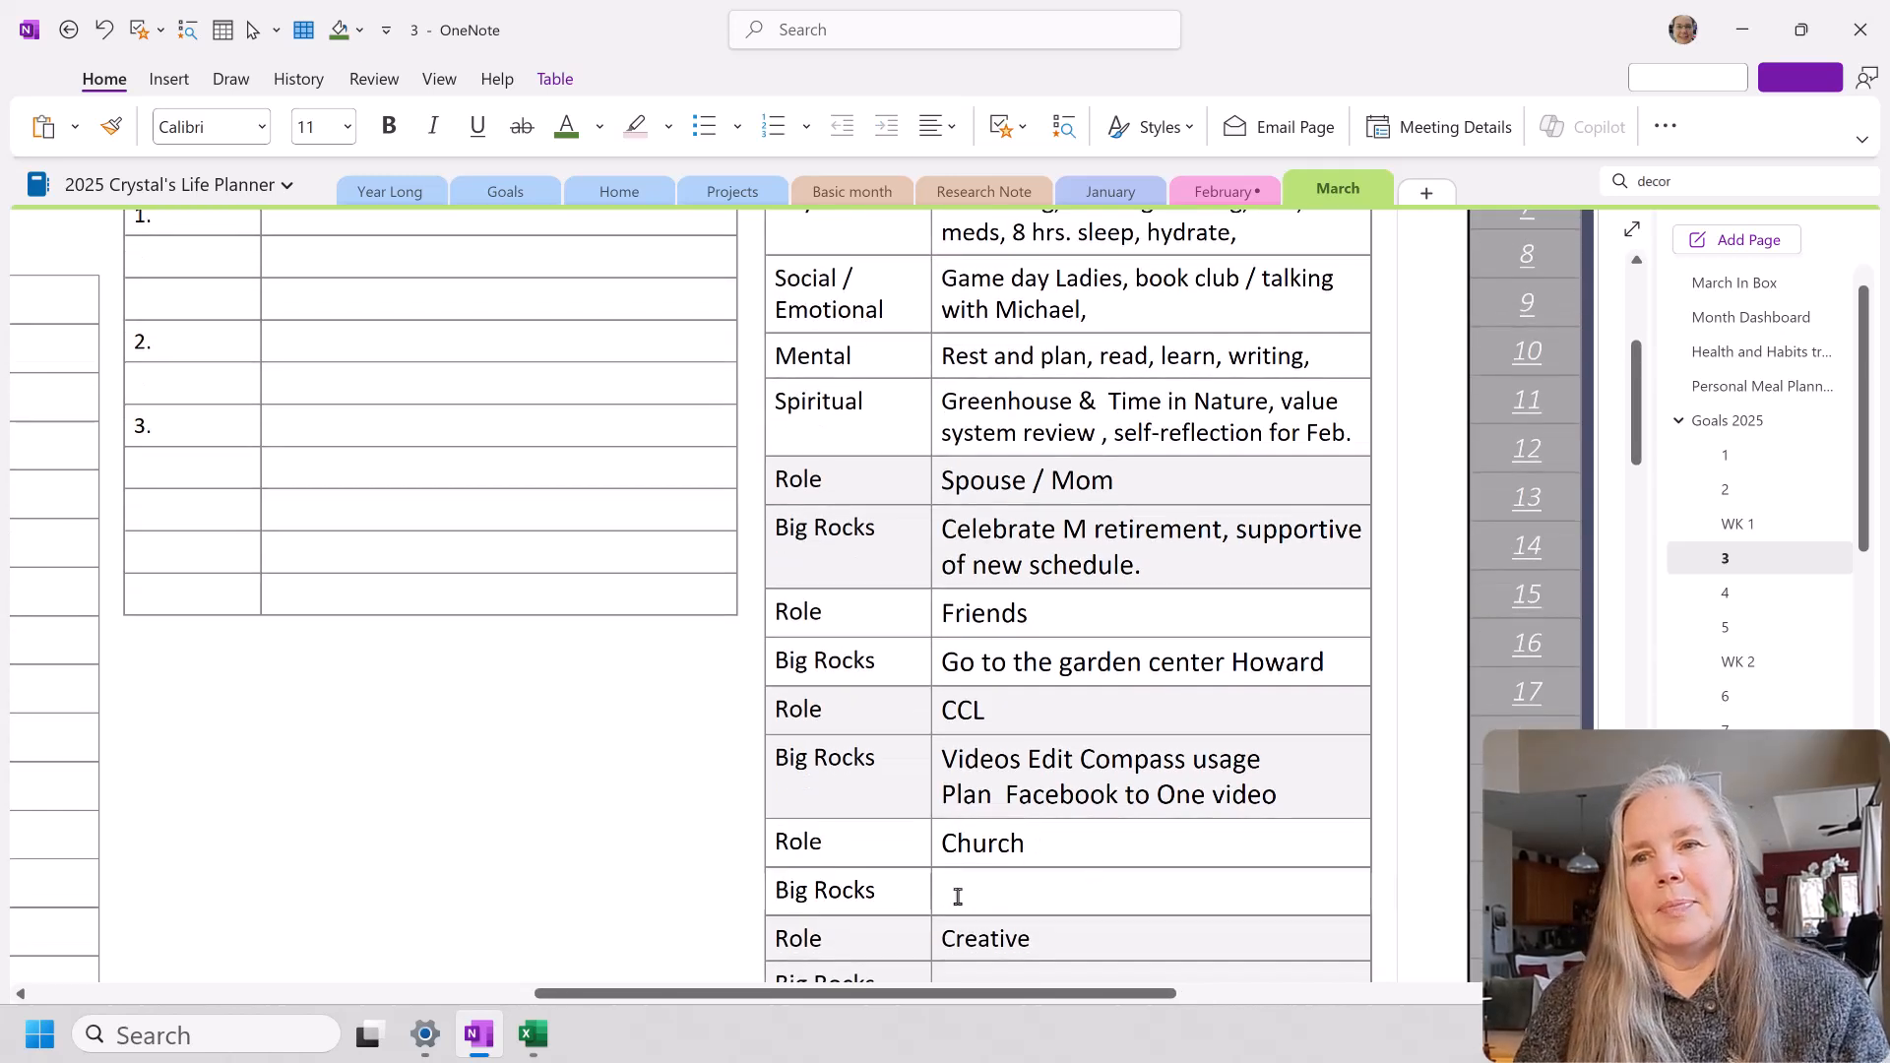
left_click(958, 896)
type("Schedule for So")
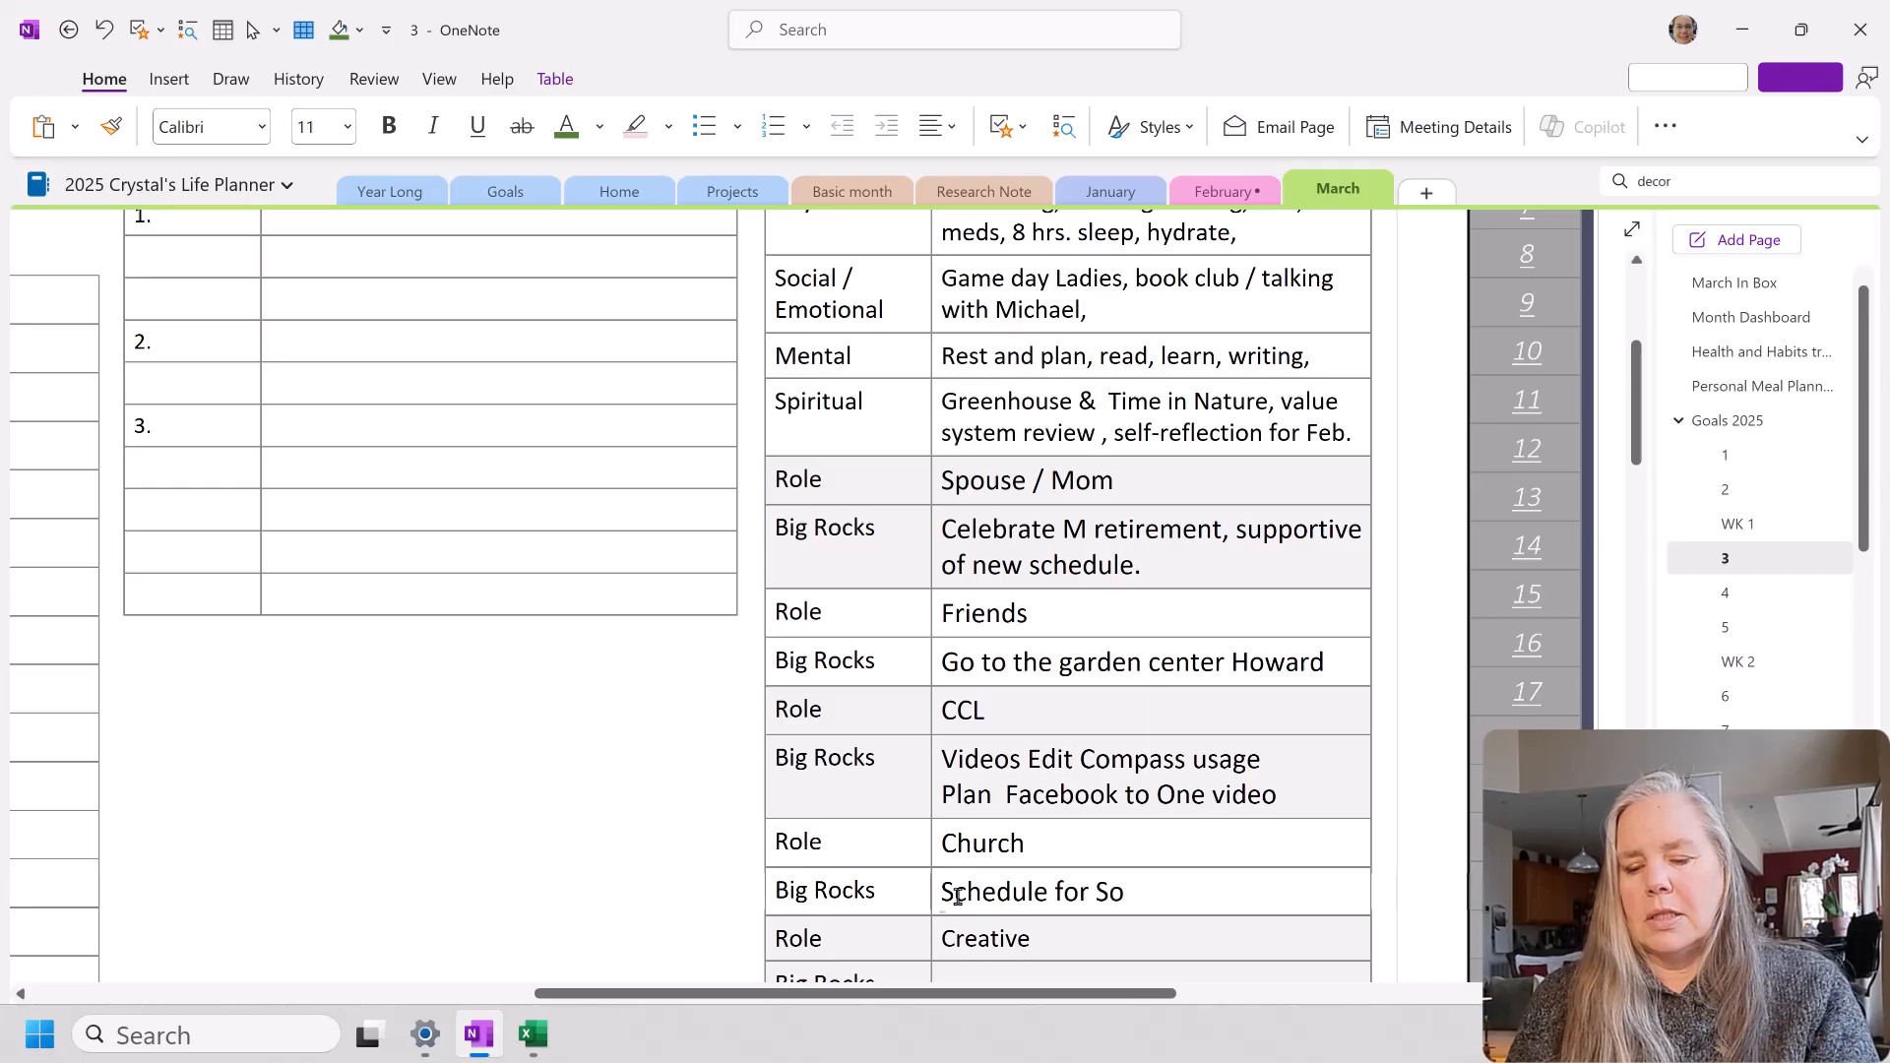
type("up for t")
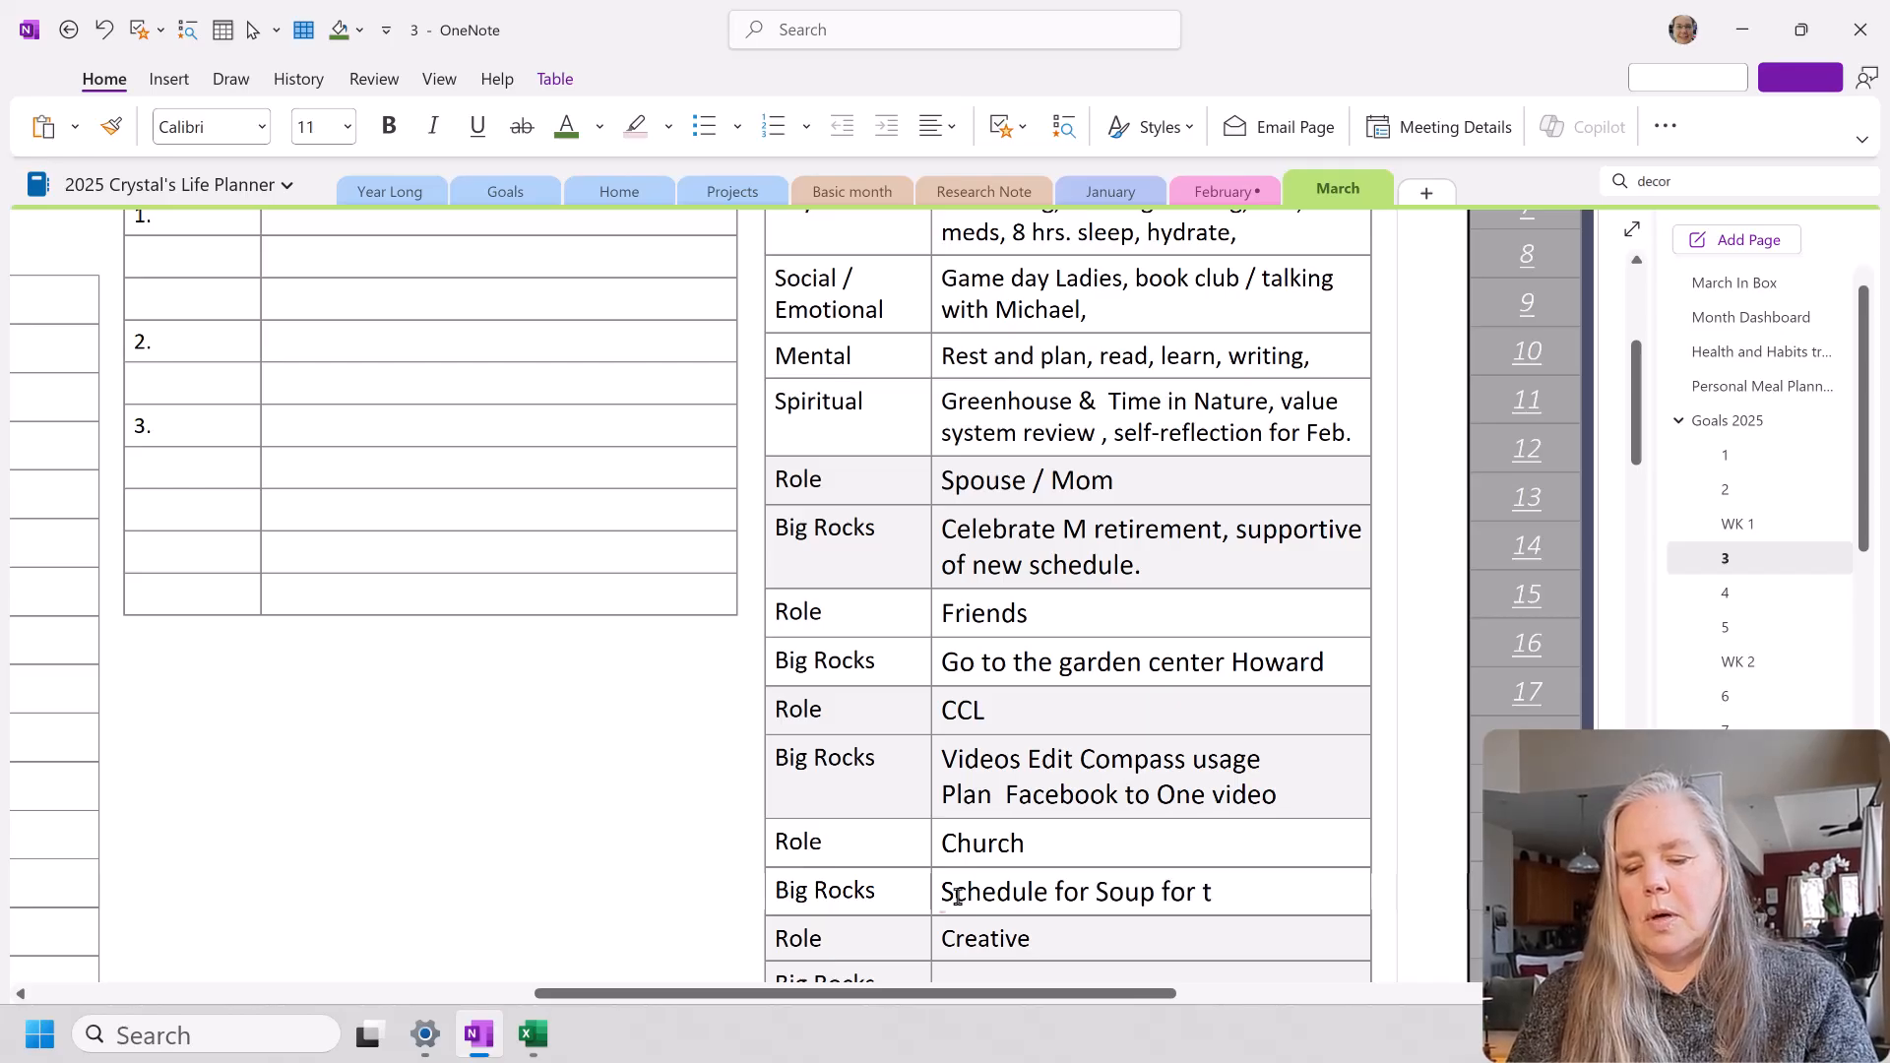
type("he SOul Bible")
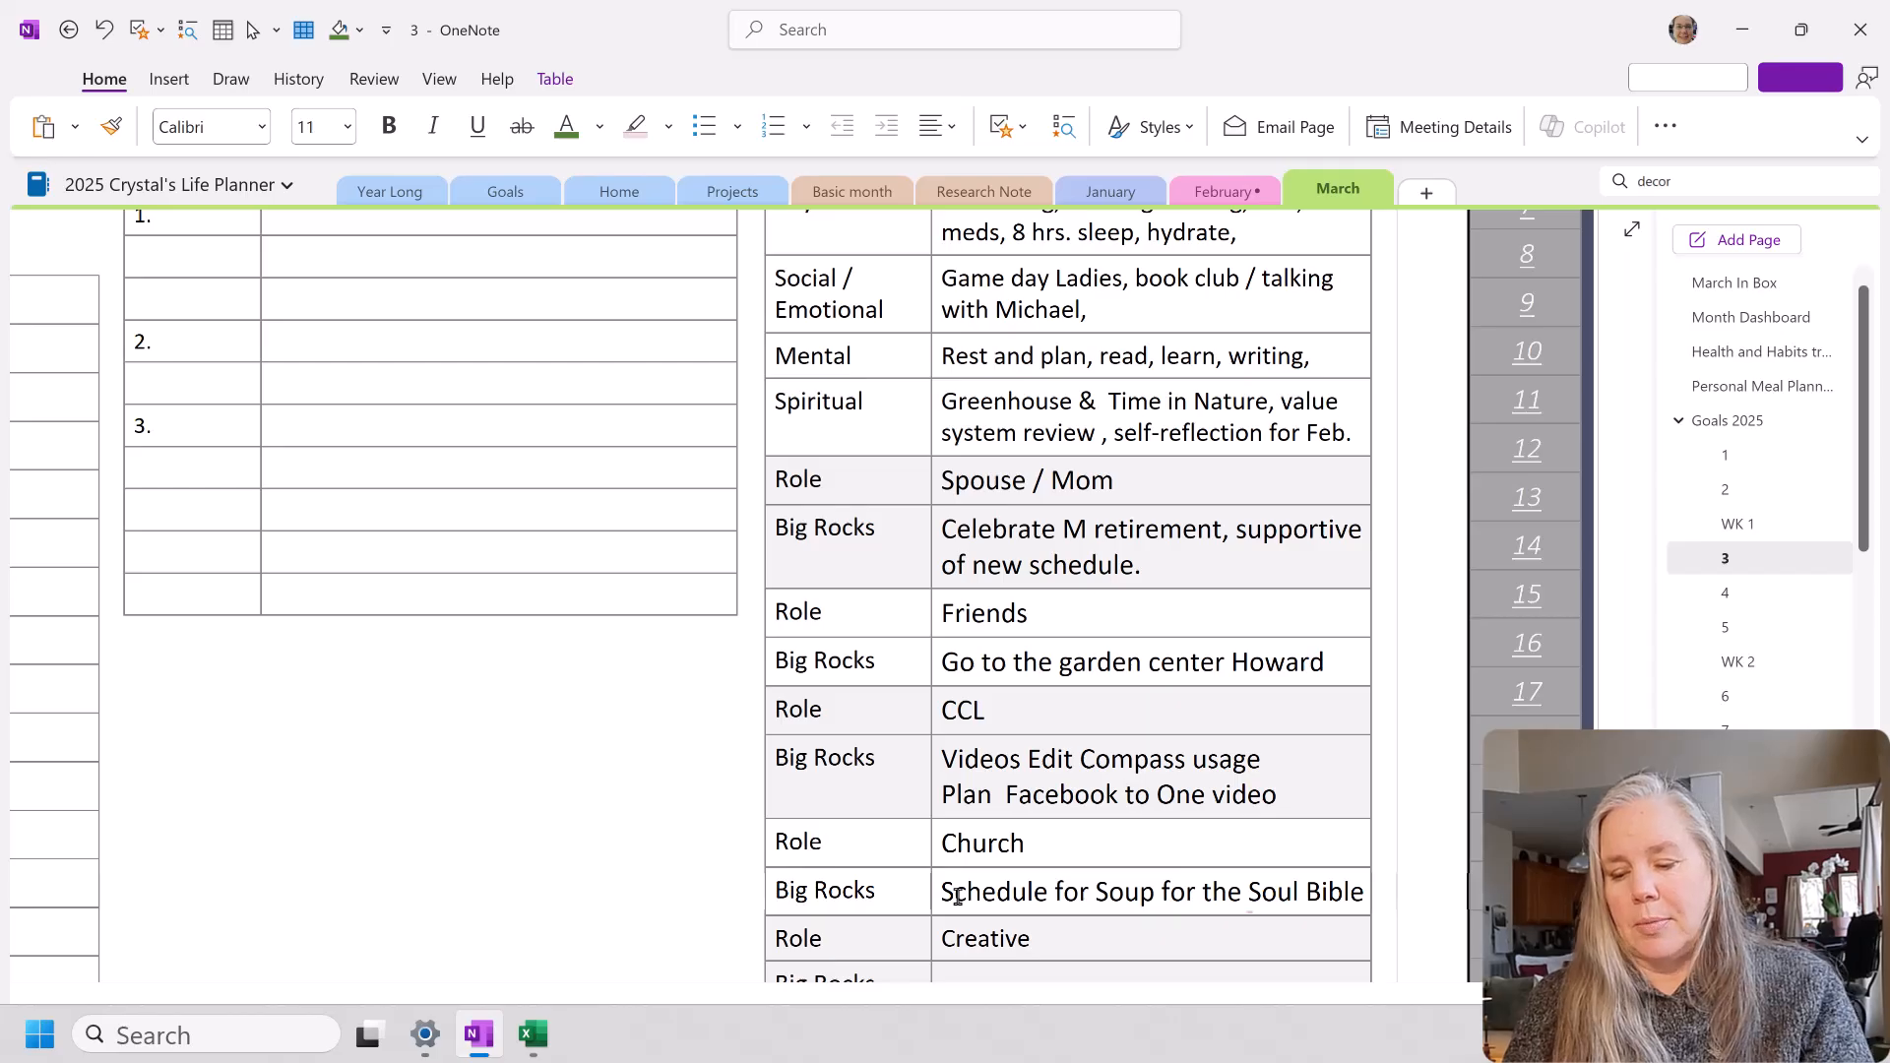
type("Study")
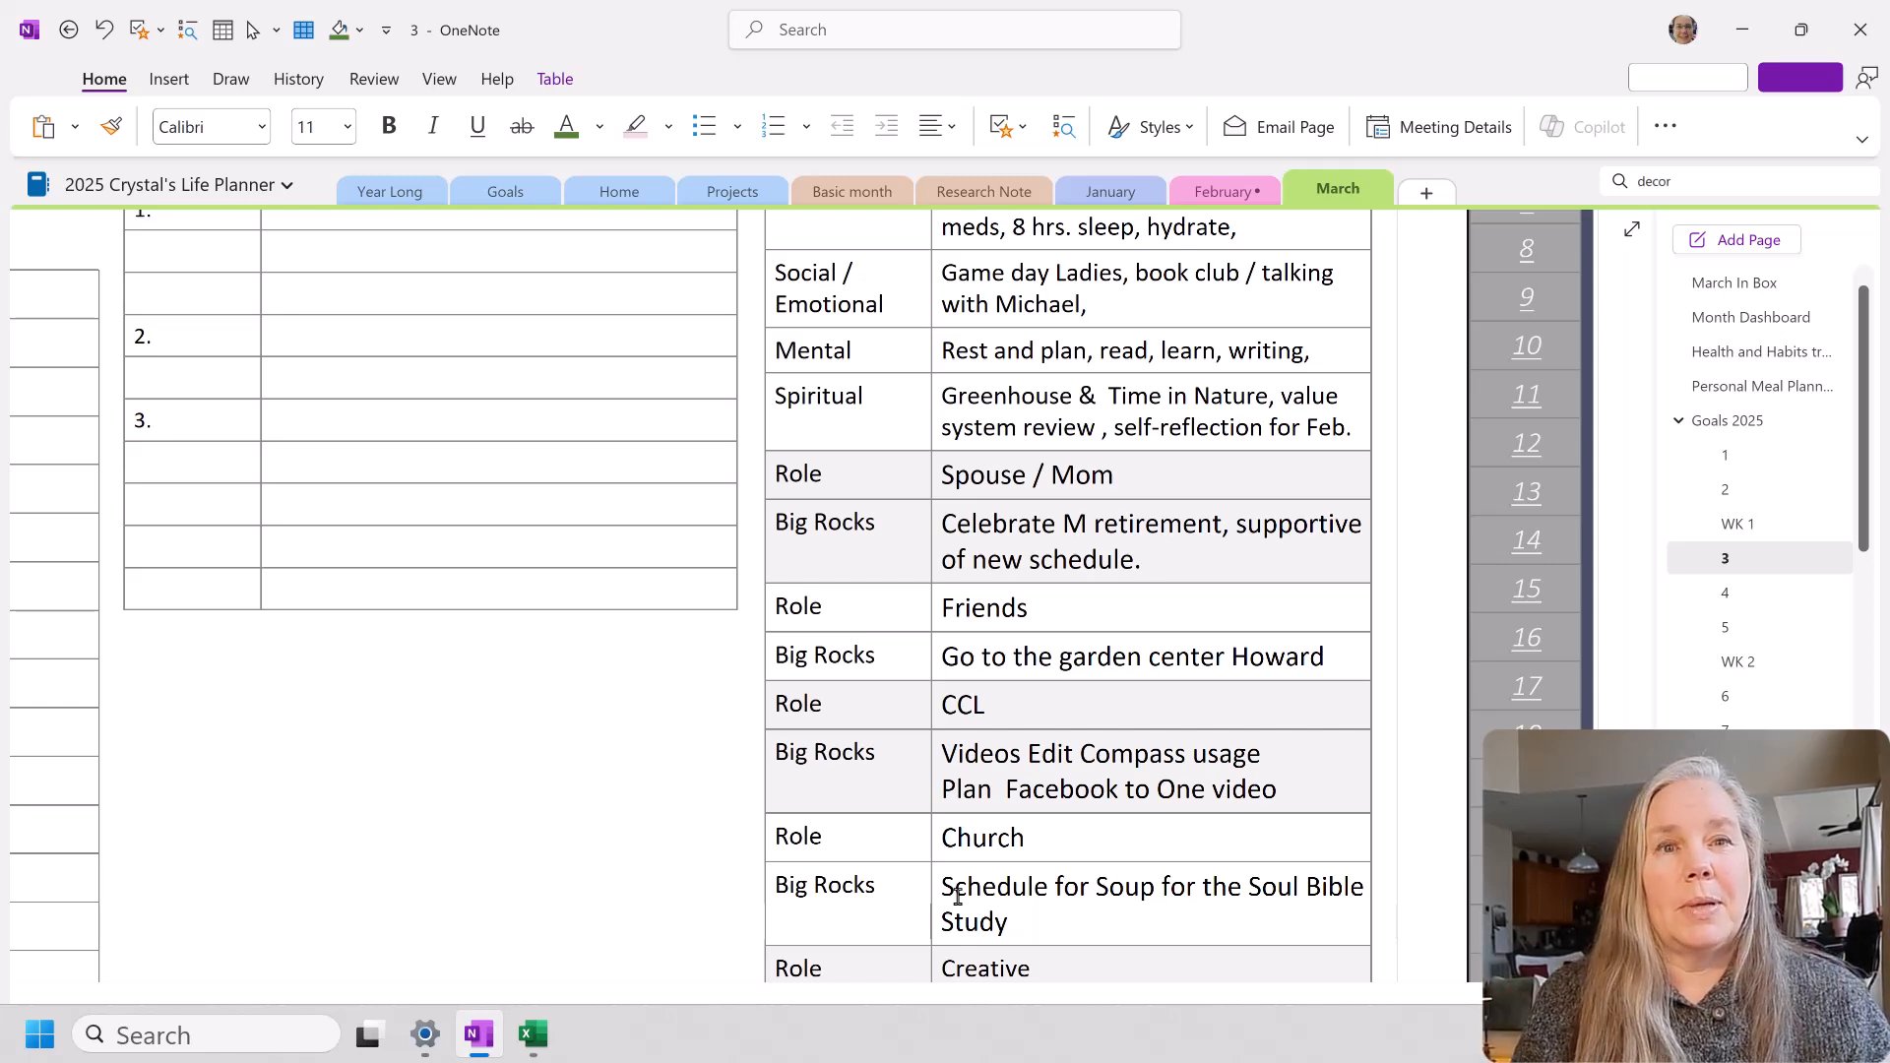
left_click(1025, 912)
type("Project plan")
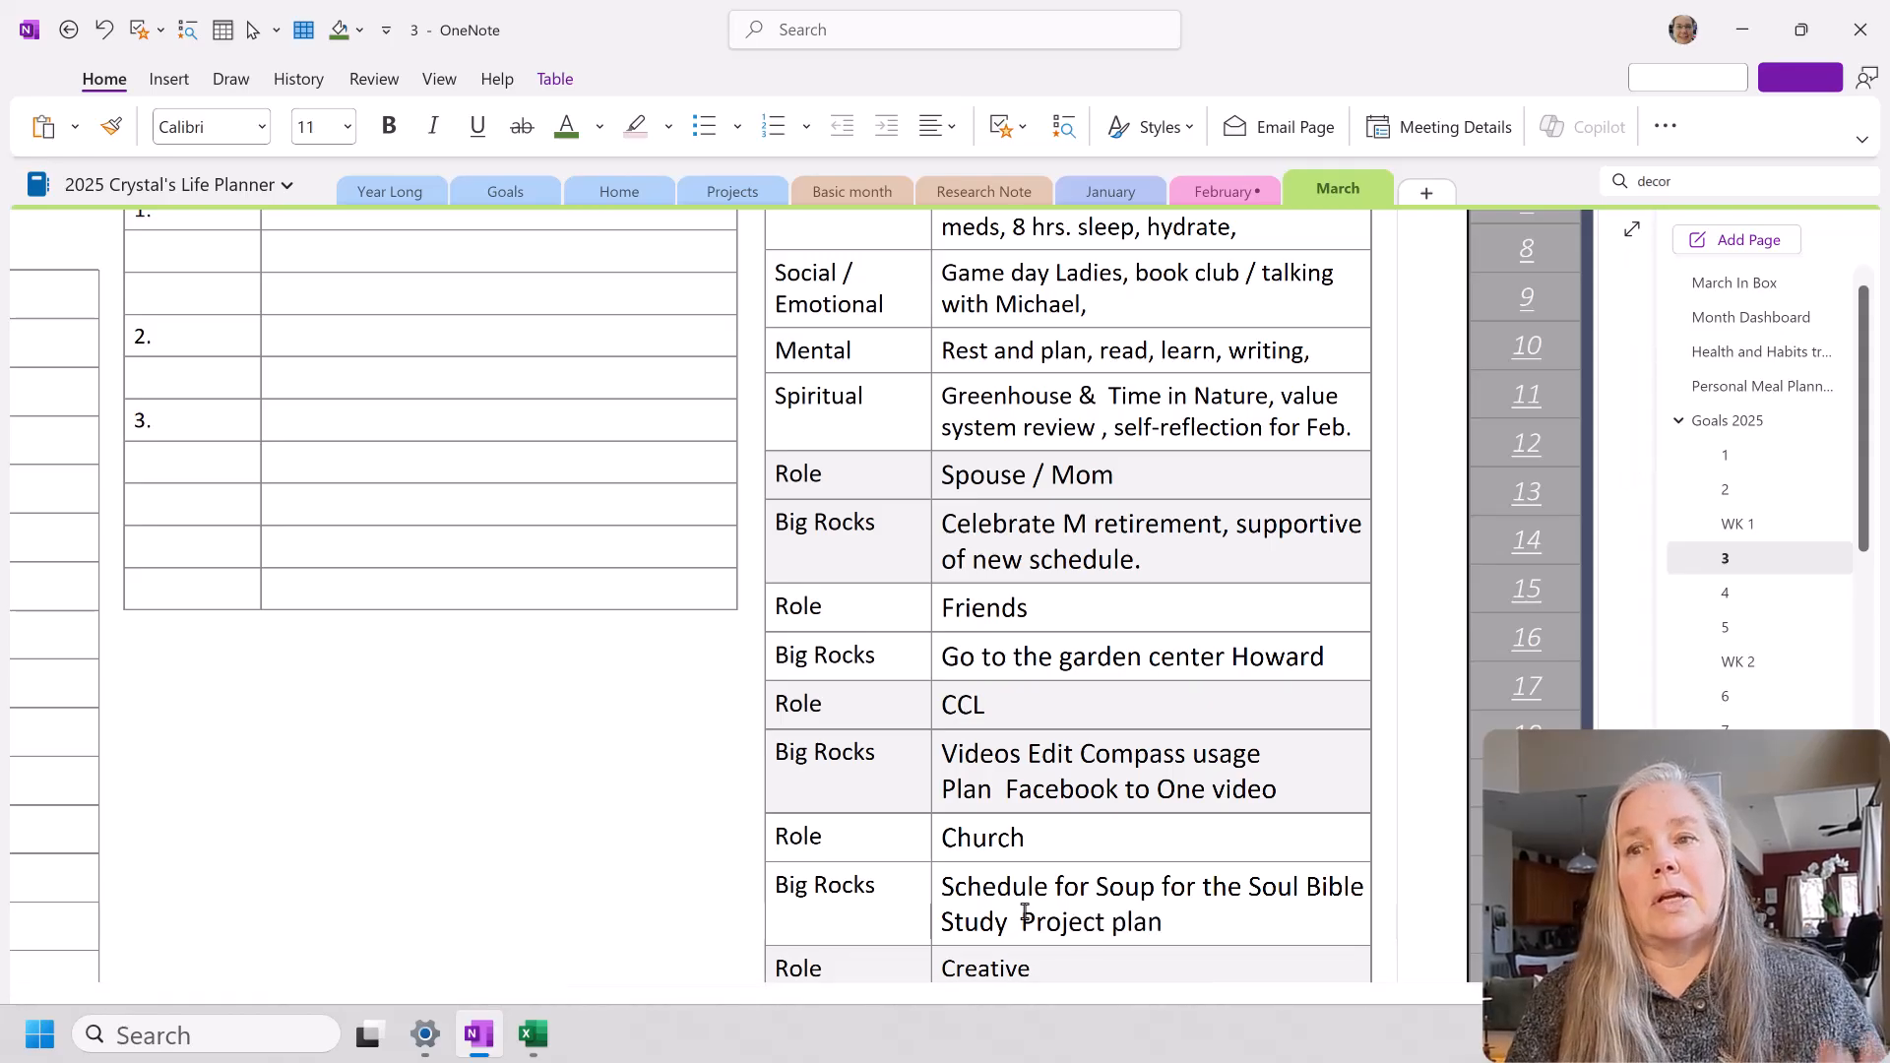
Step: Enter "Building the heart blocks 13 all together" as the Big Rocks for the Creative role
scroll(1025, 912, "down", 1)
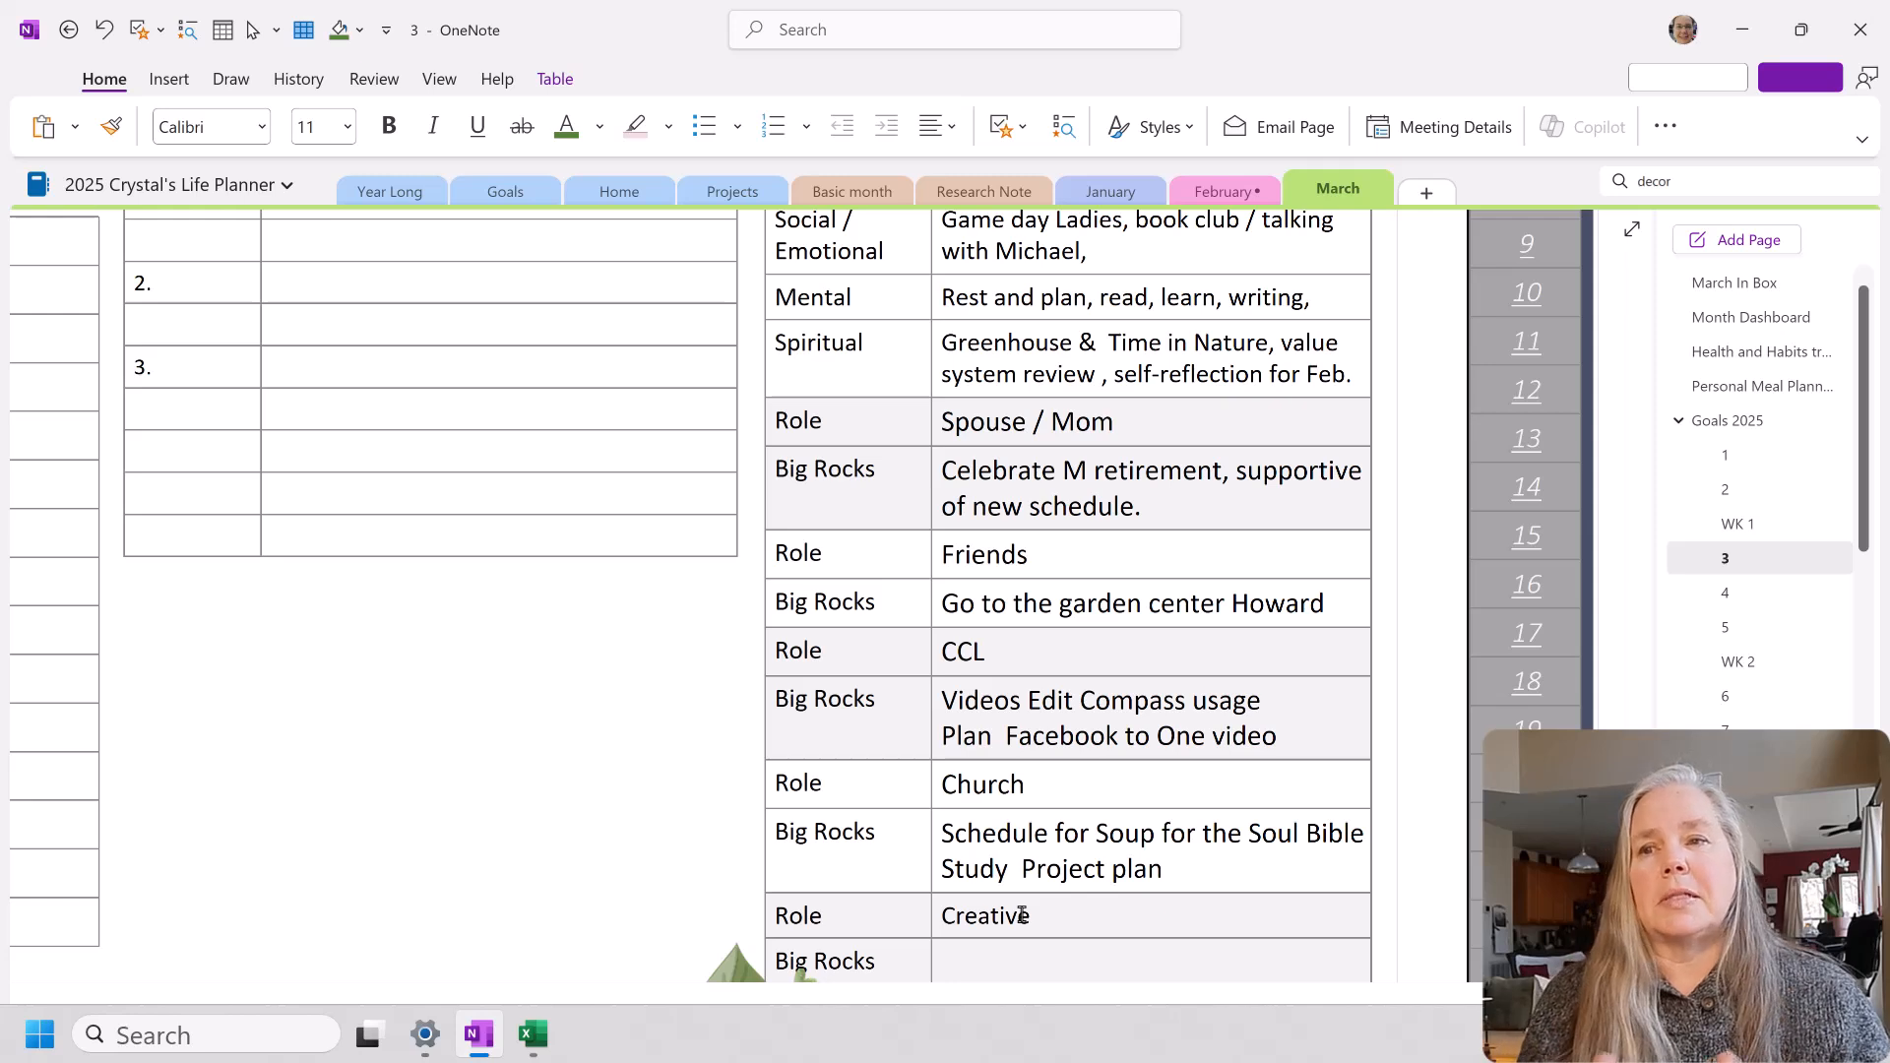
left_click(1046, 913)
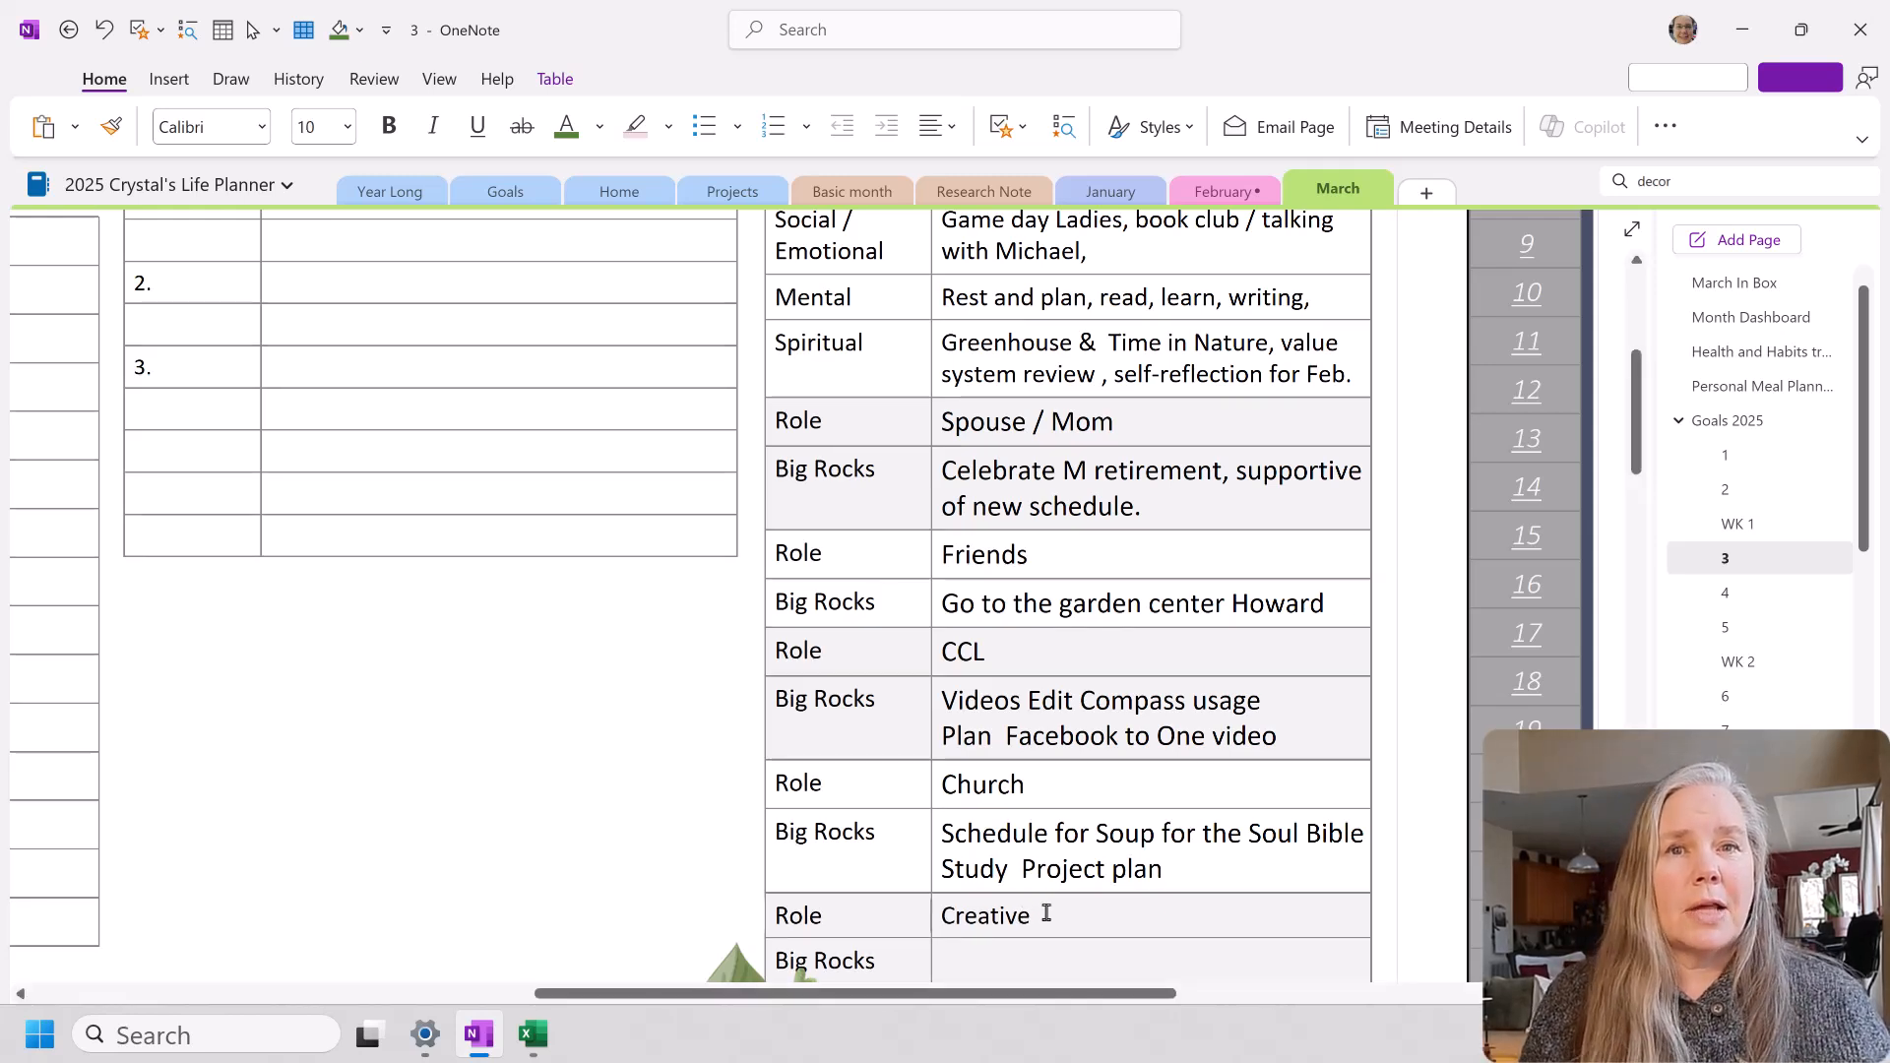
scroll(1046, 912, "down", 1)
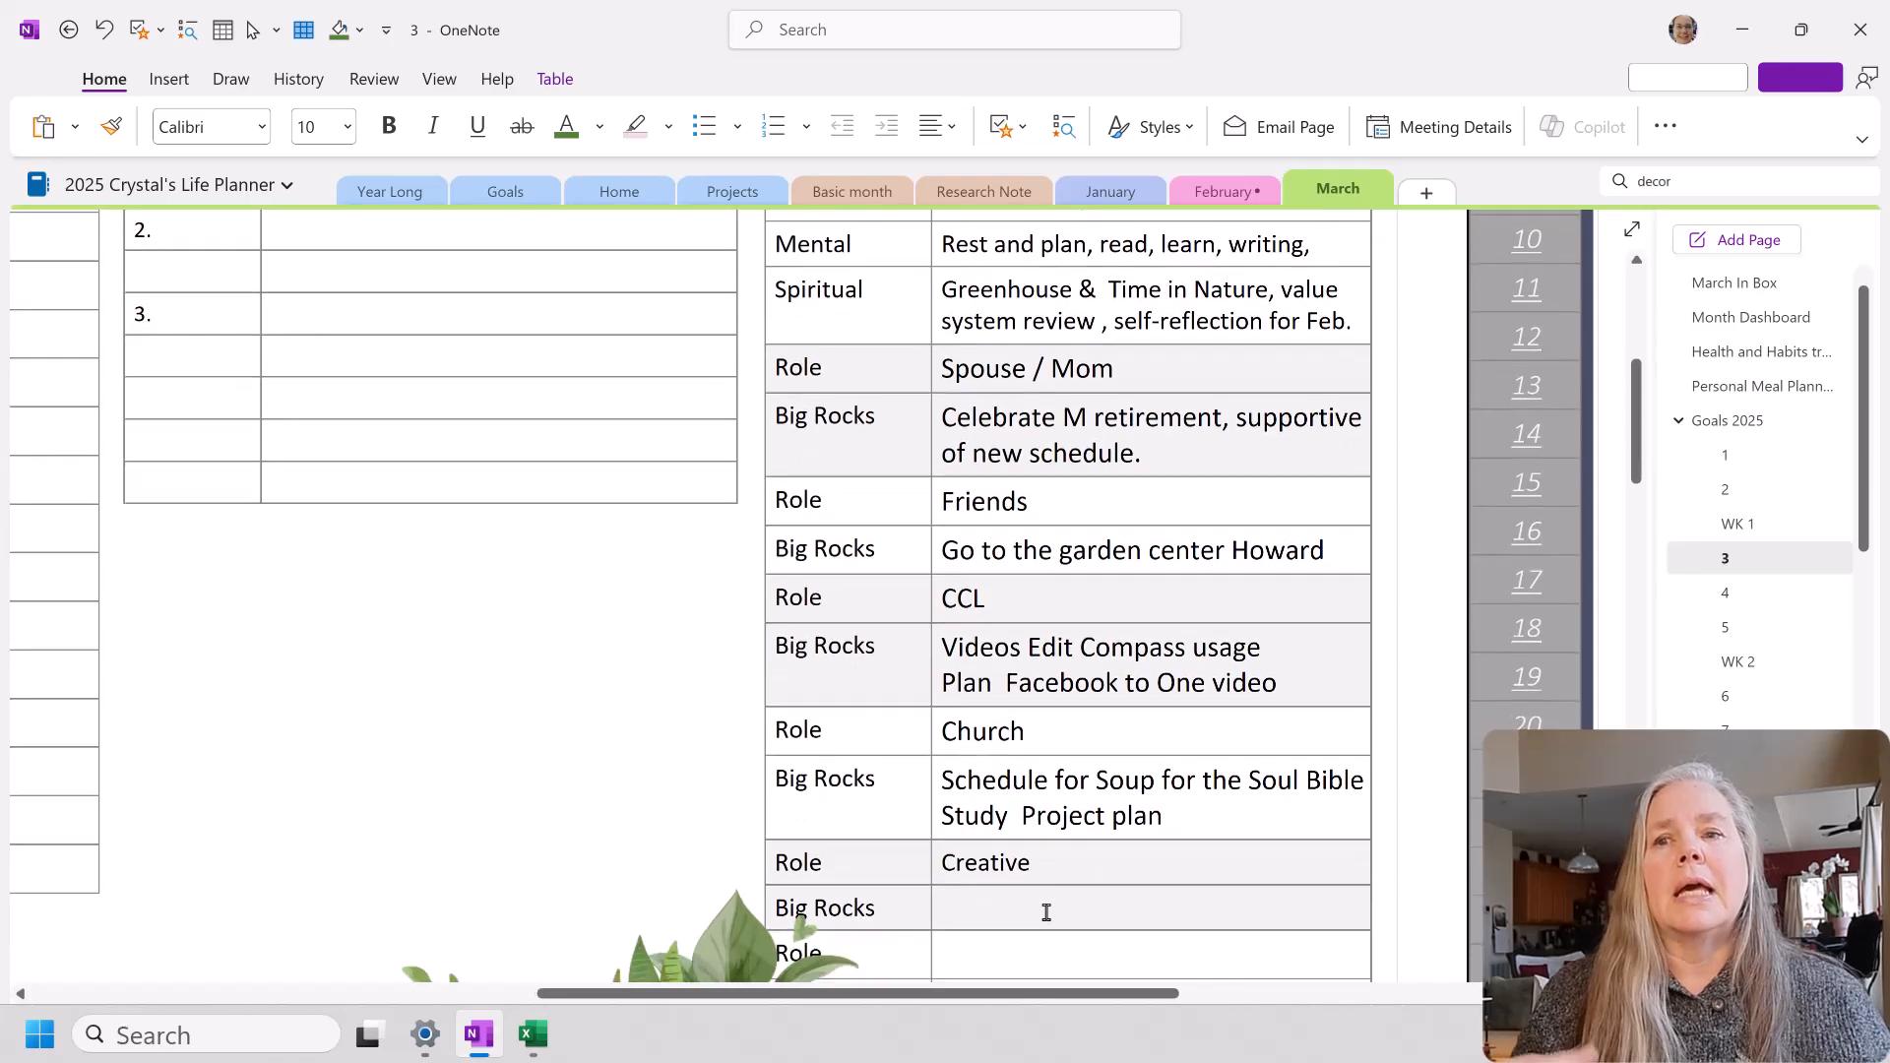
left_click(991, 912)
type("buildi")
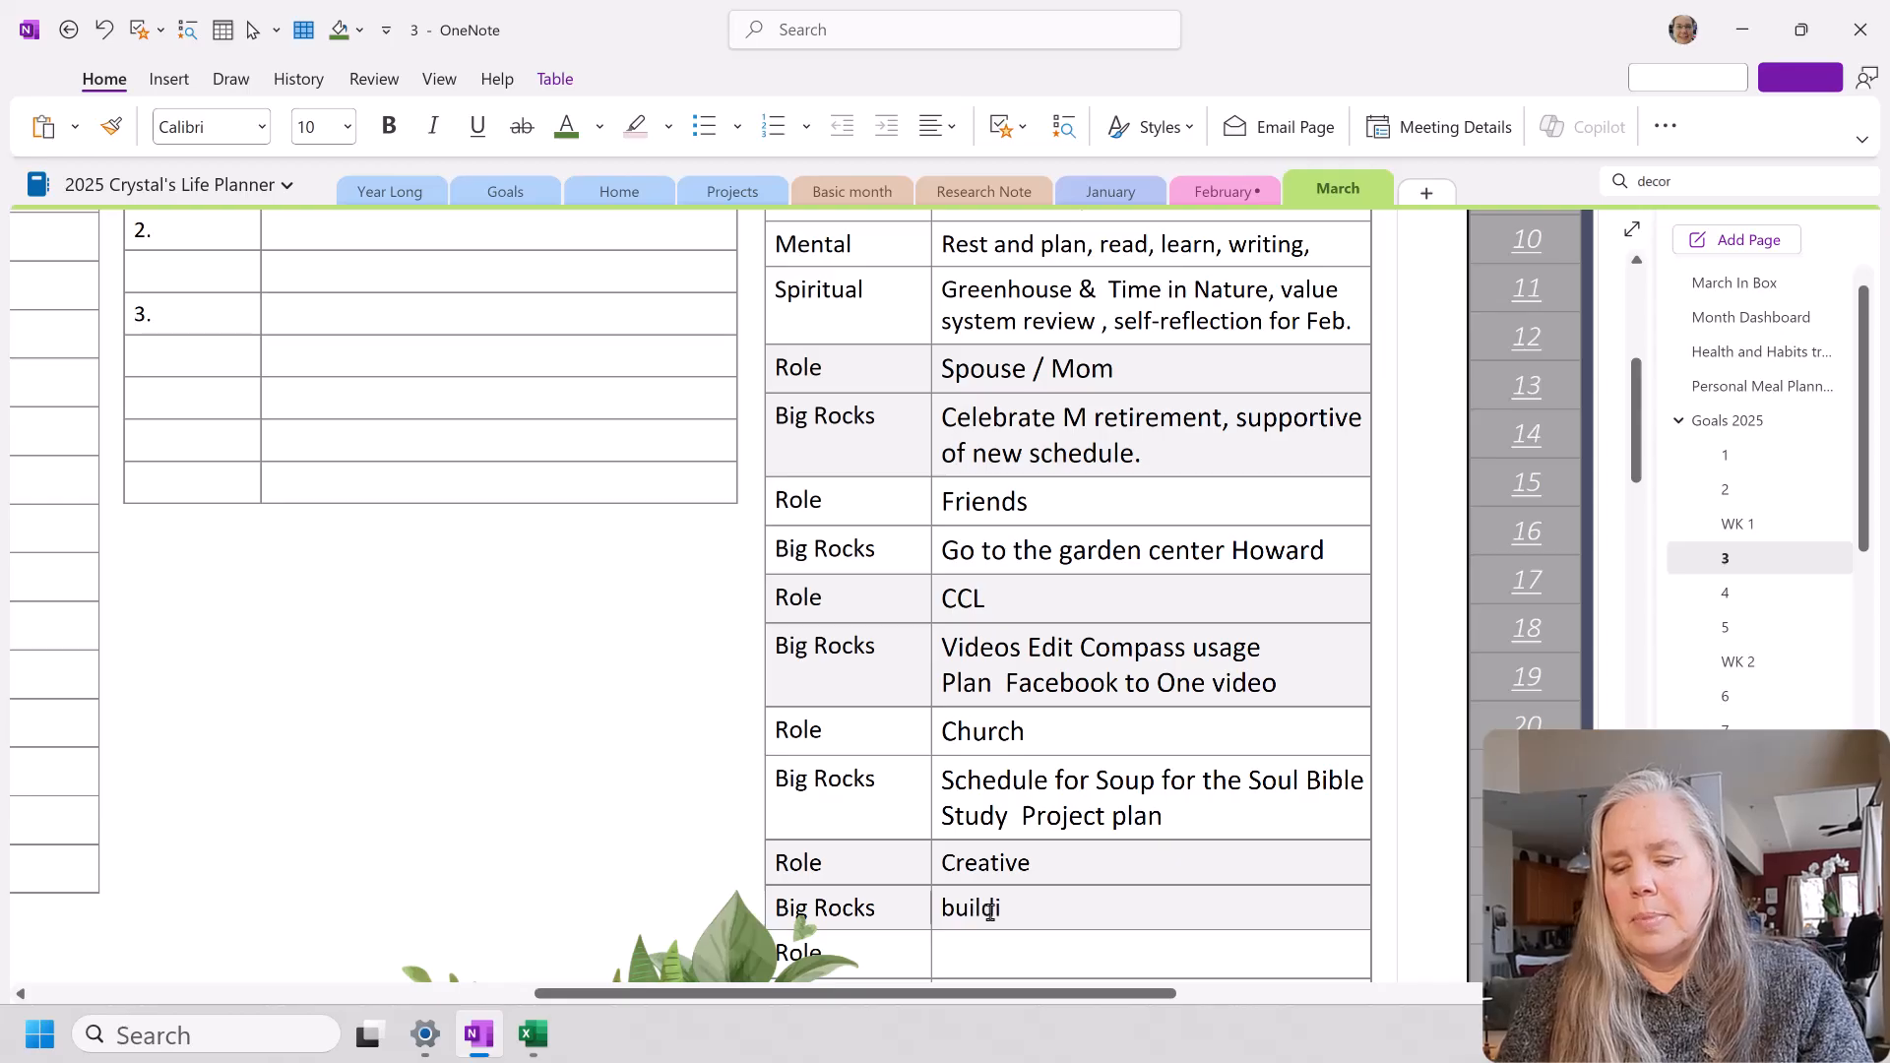
type("ng the")
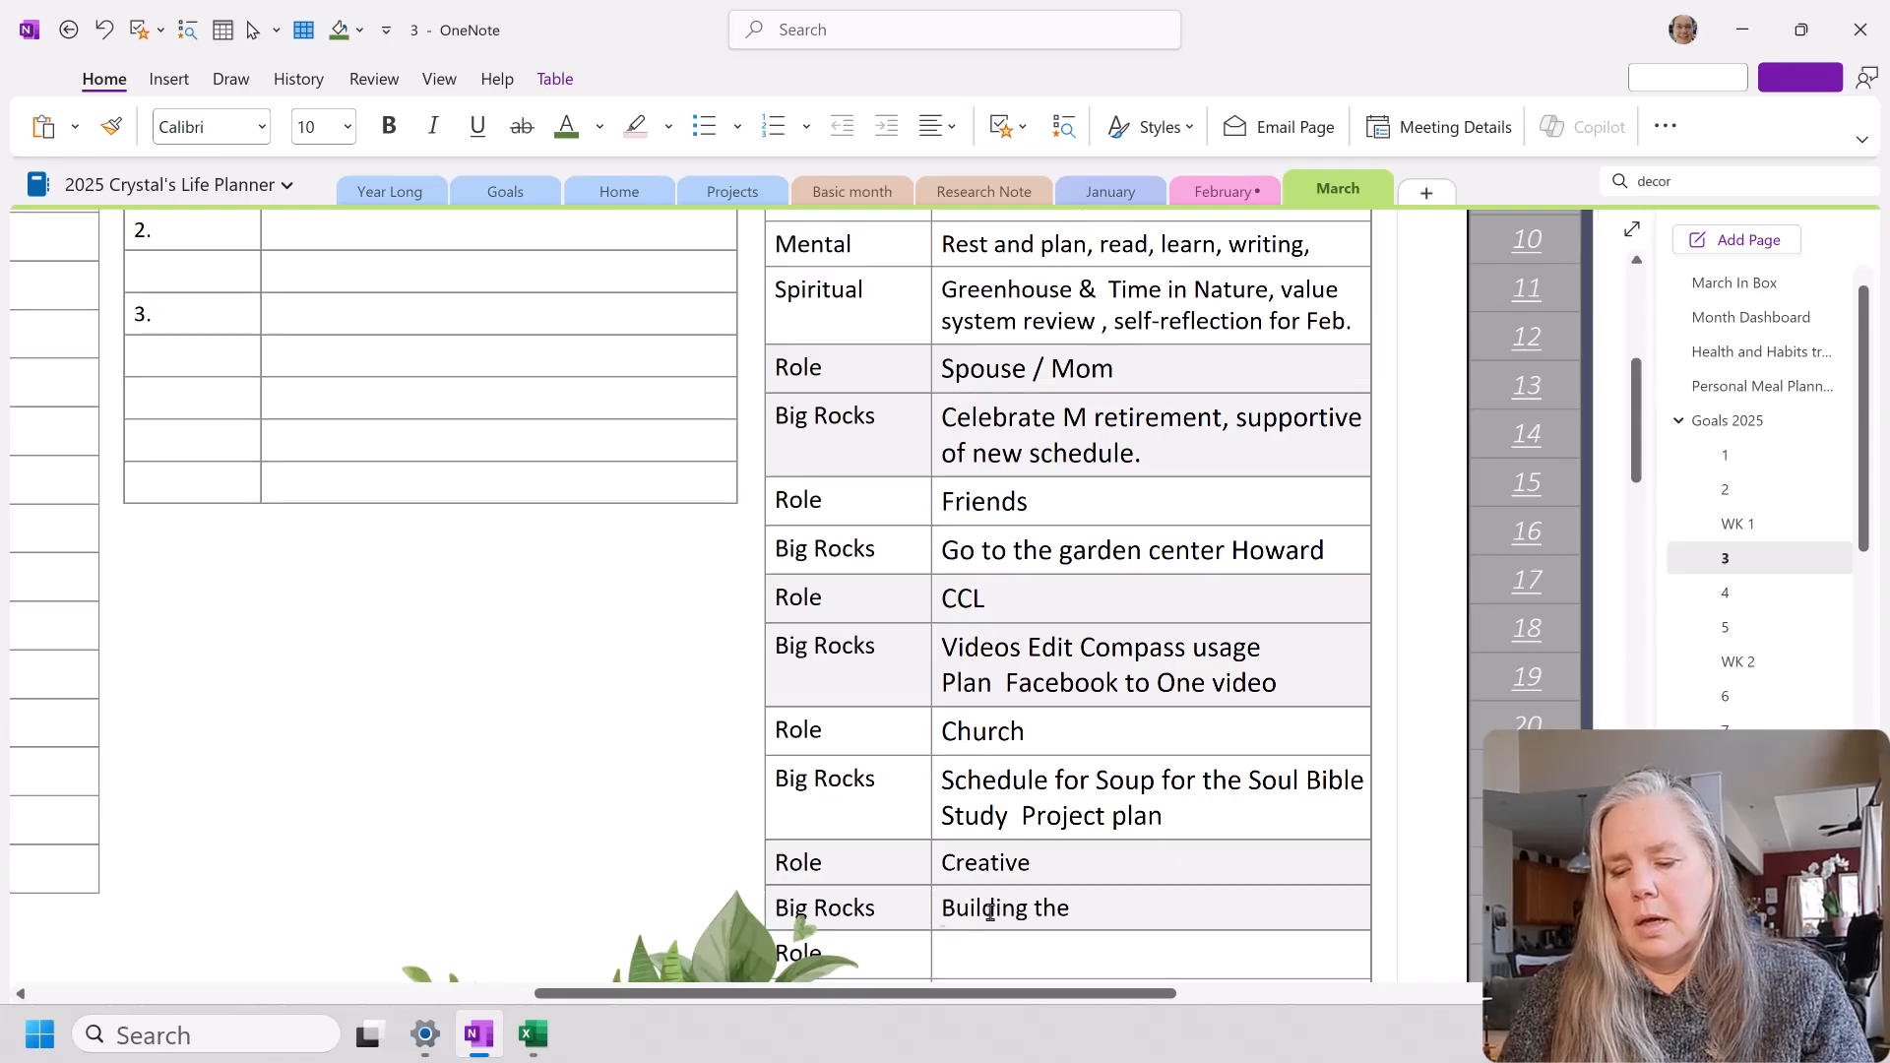
type(" heart blocks for")
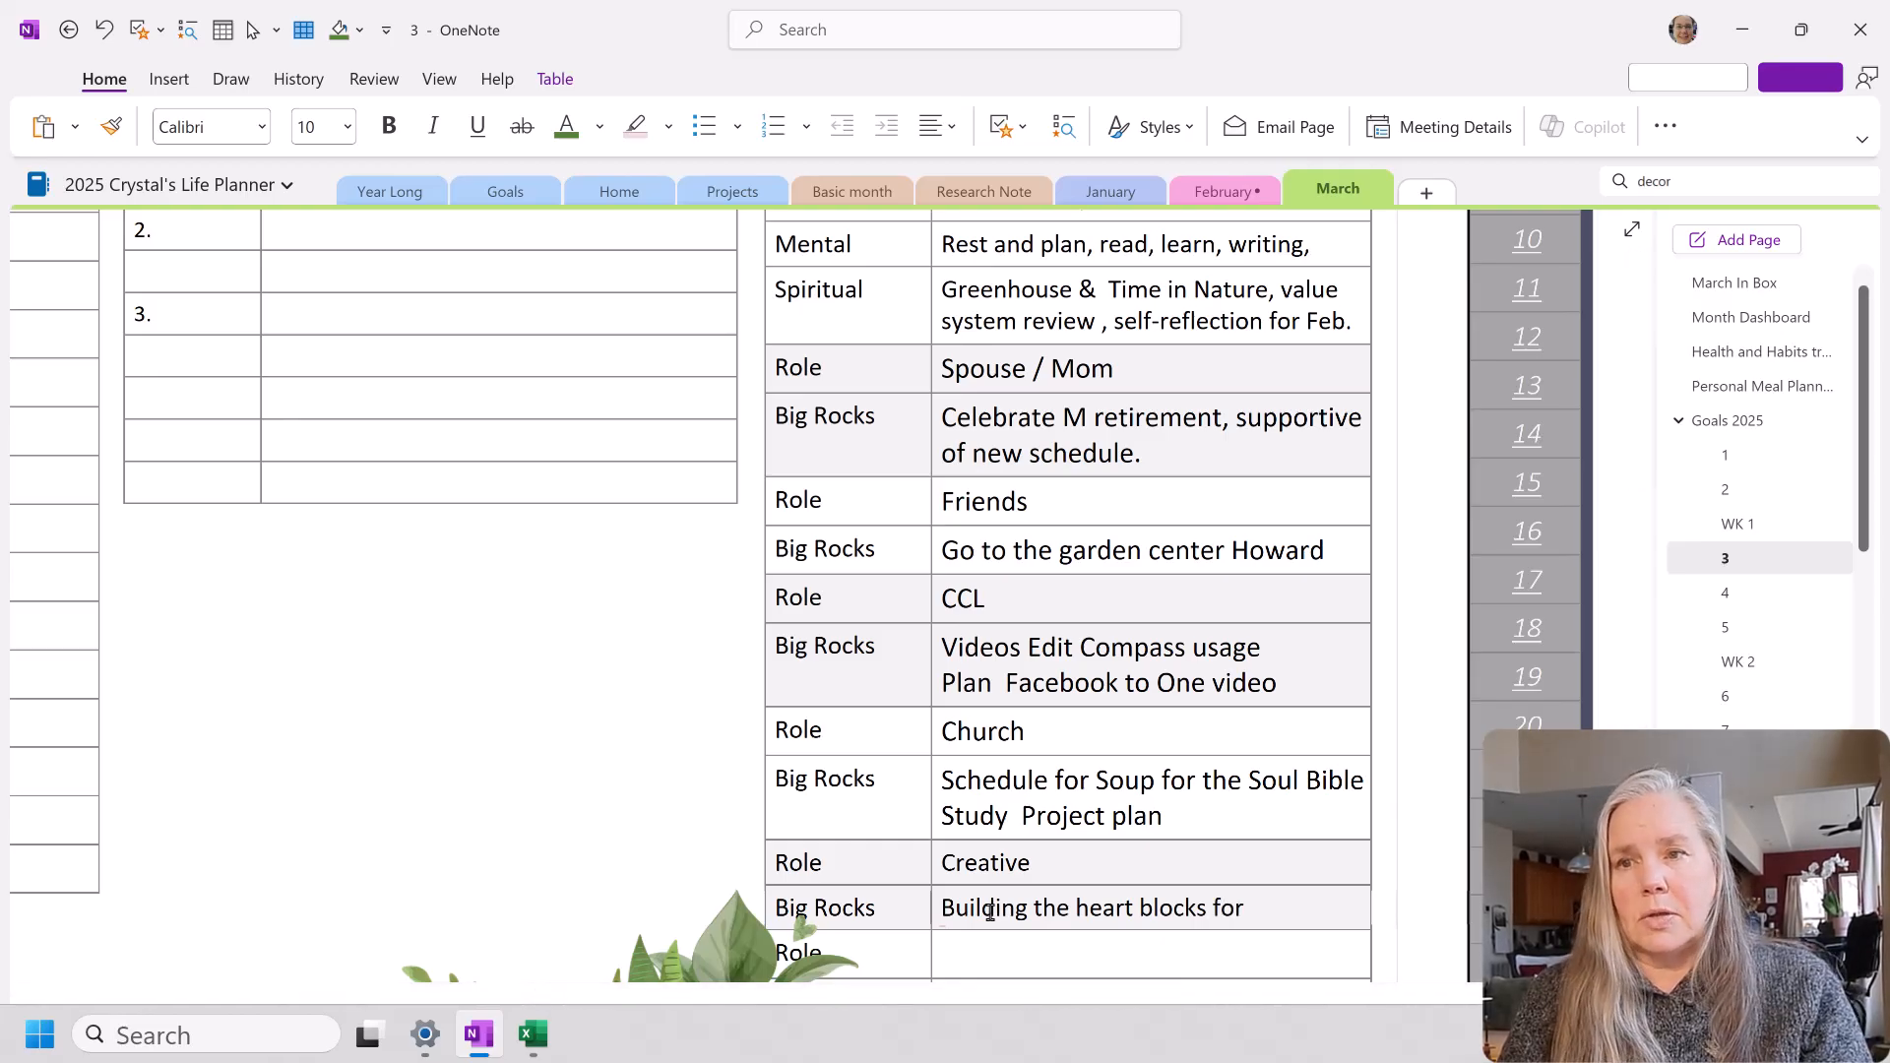
key("BackSpace")
key("BackSpace")
key("BackSpace")
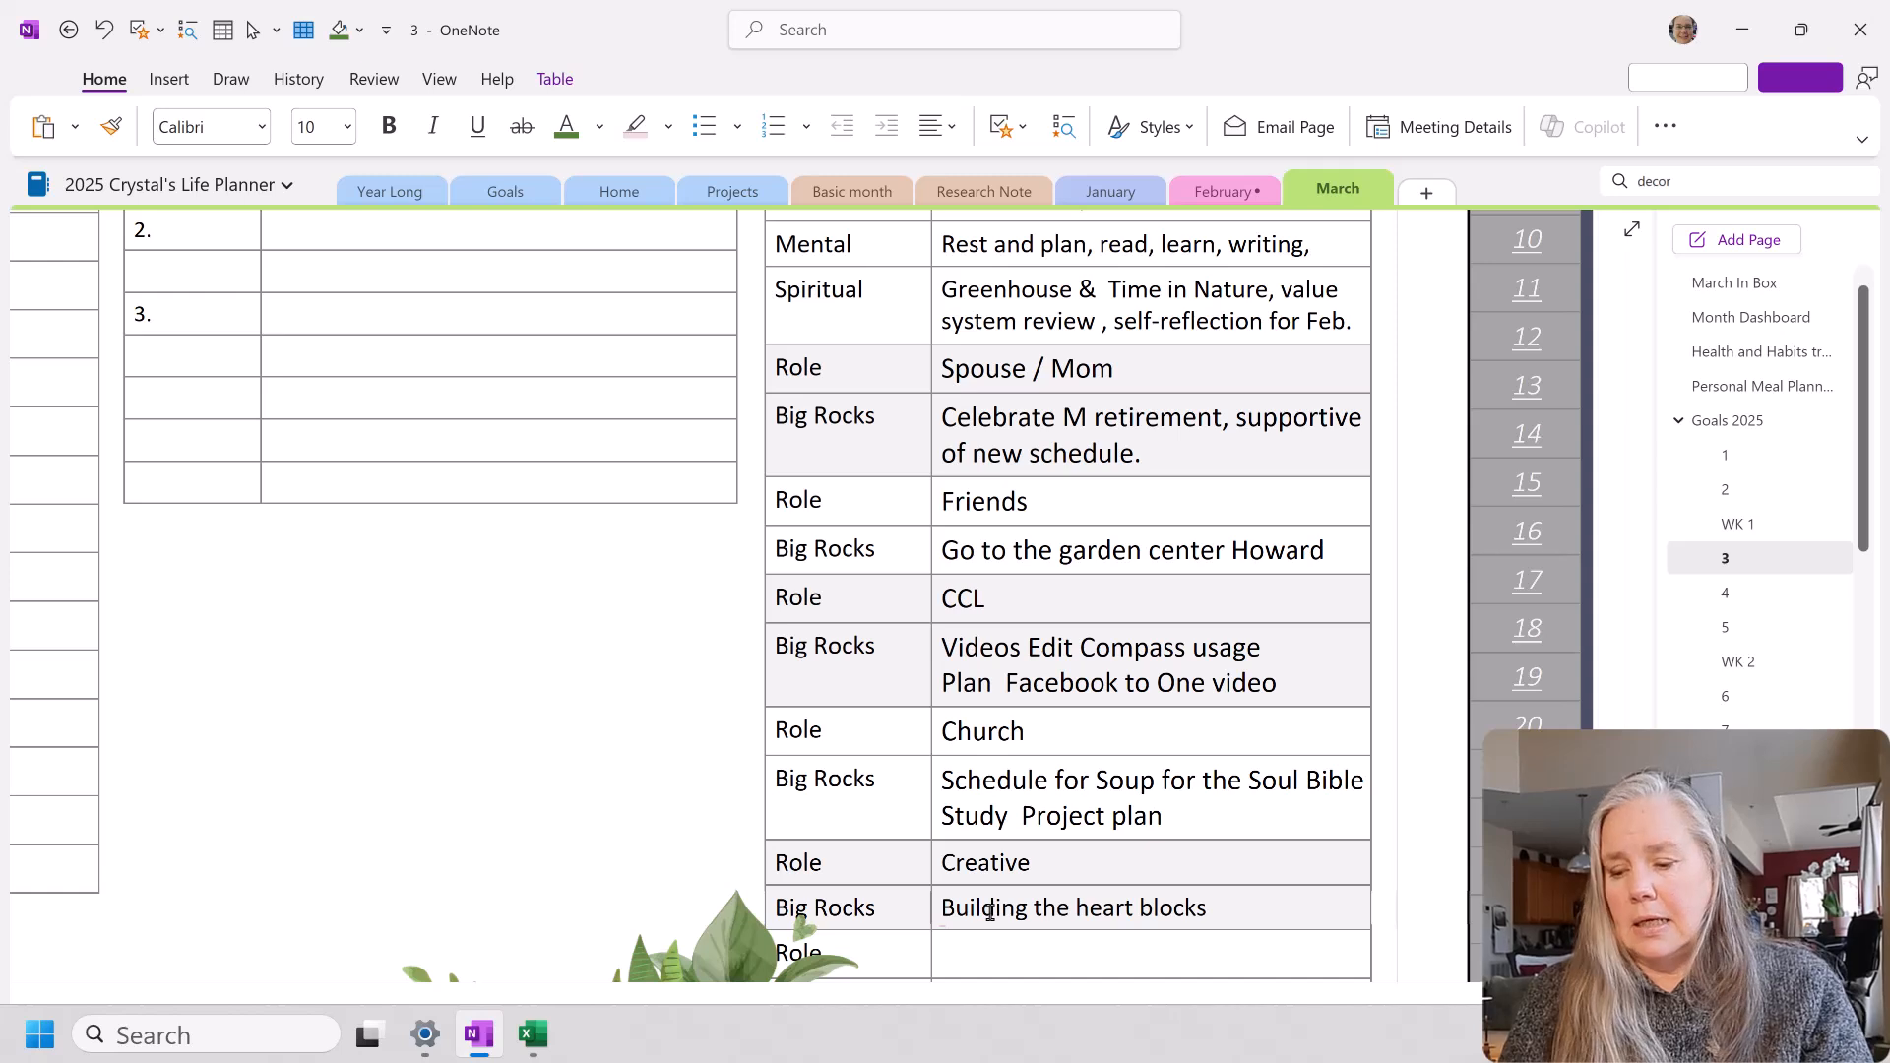
type("13")
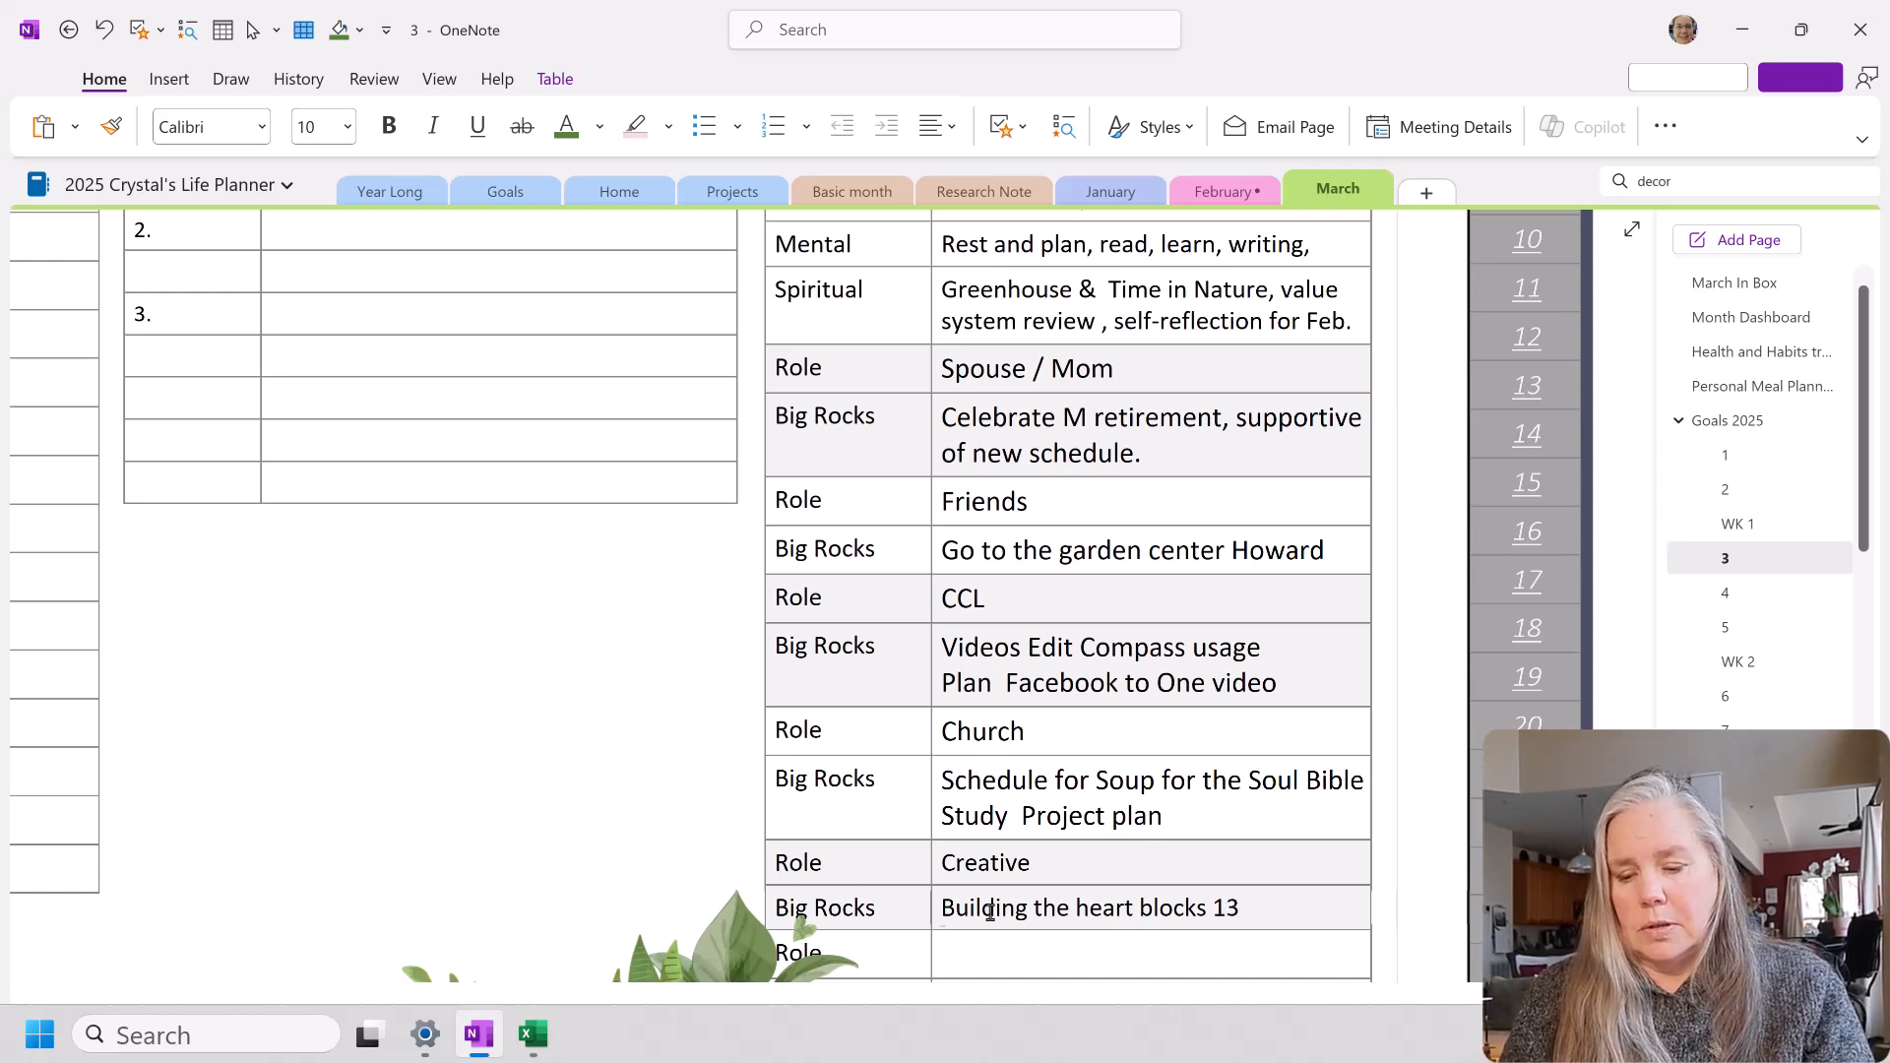
type(" all together")
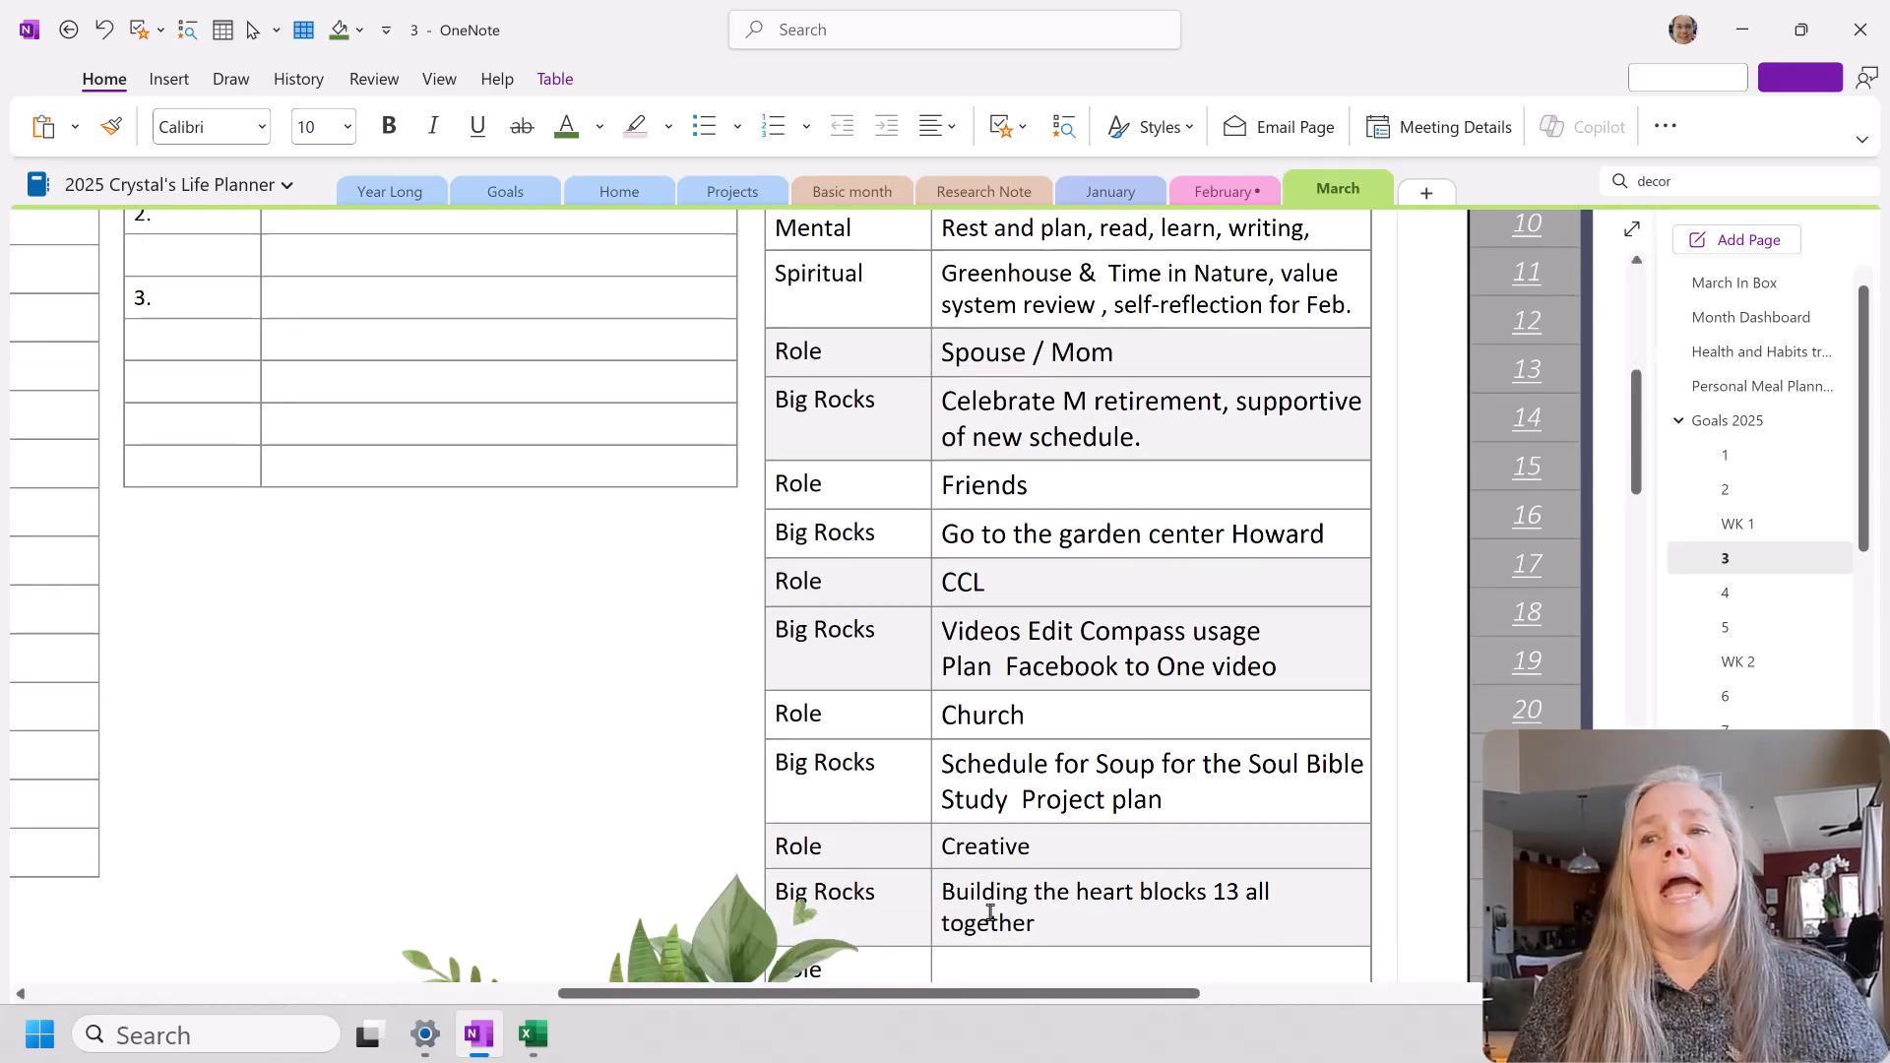
Step: Search all notebooks for "peace", open the Perfect Pieces page in the Quilting Notebook and copy the link to that page
scroll(1144, 915, "down", 1)
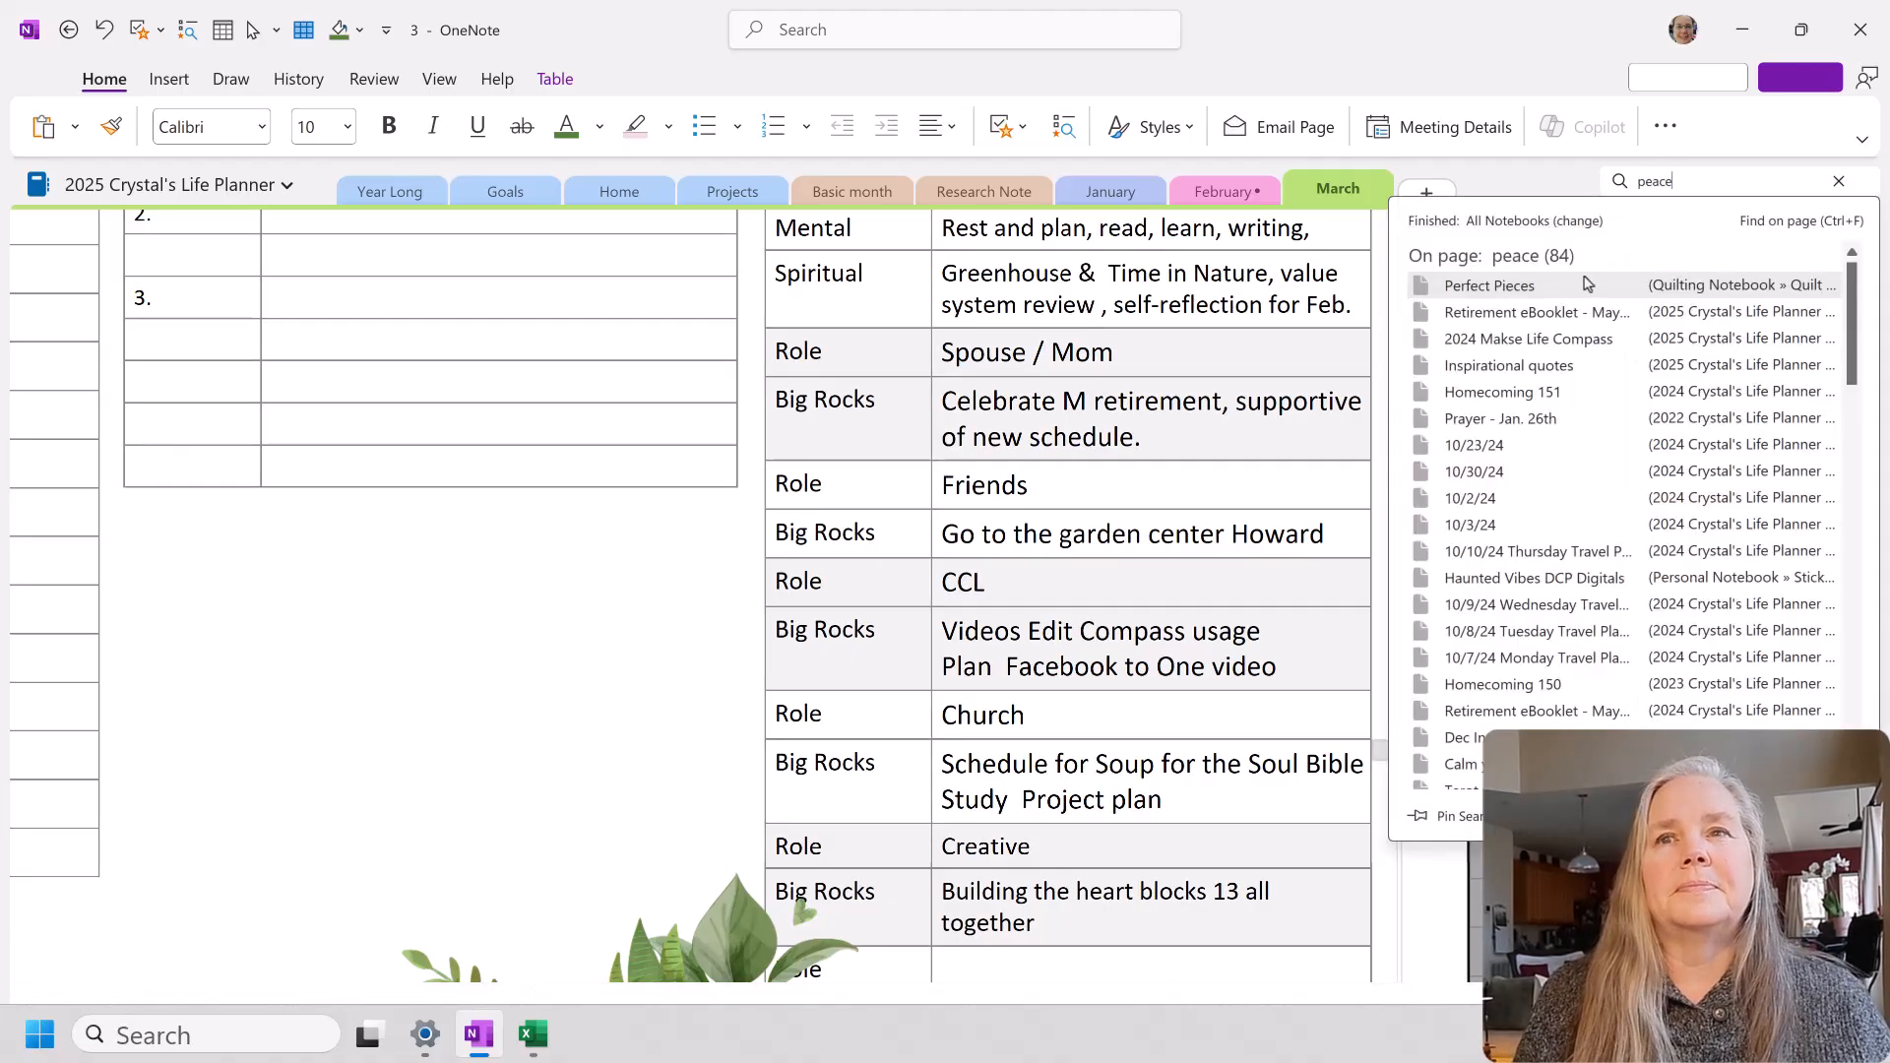
left_click(1581, 289)
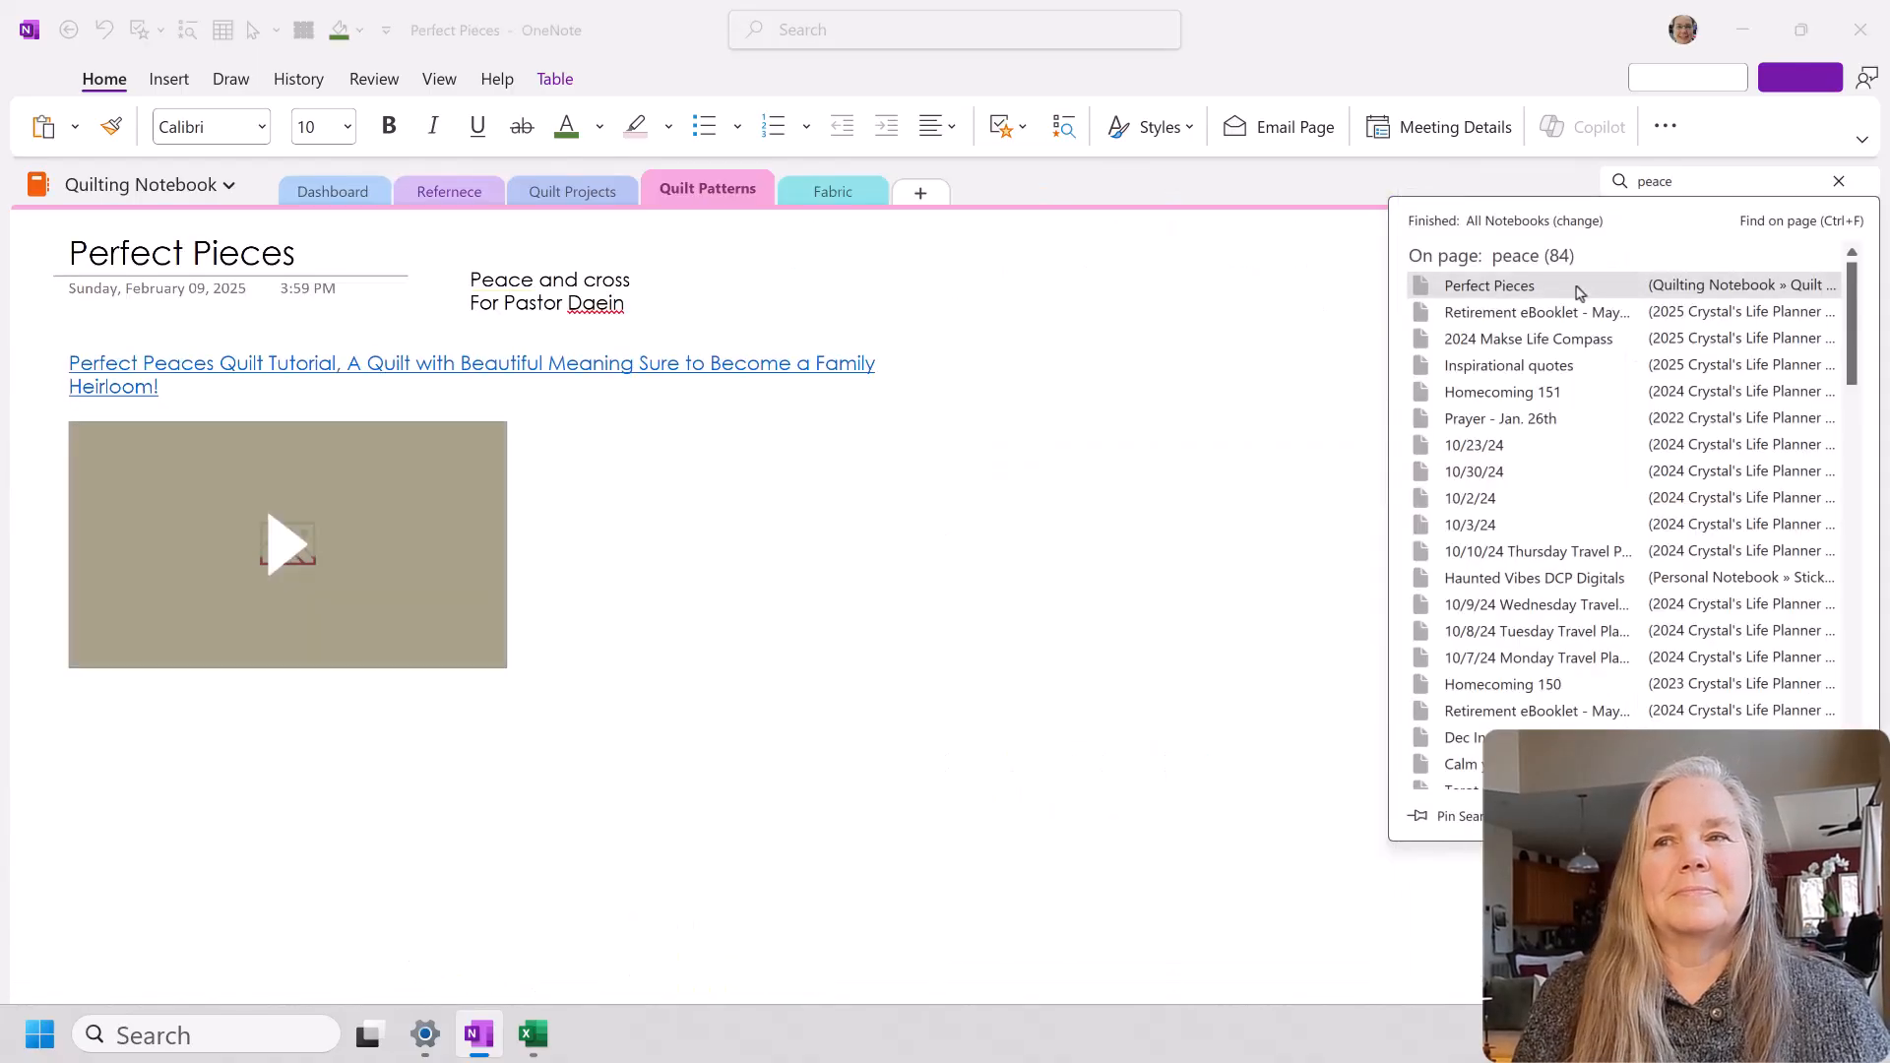
left_click(1055, 620)
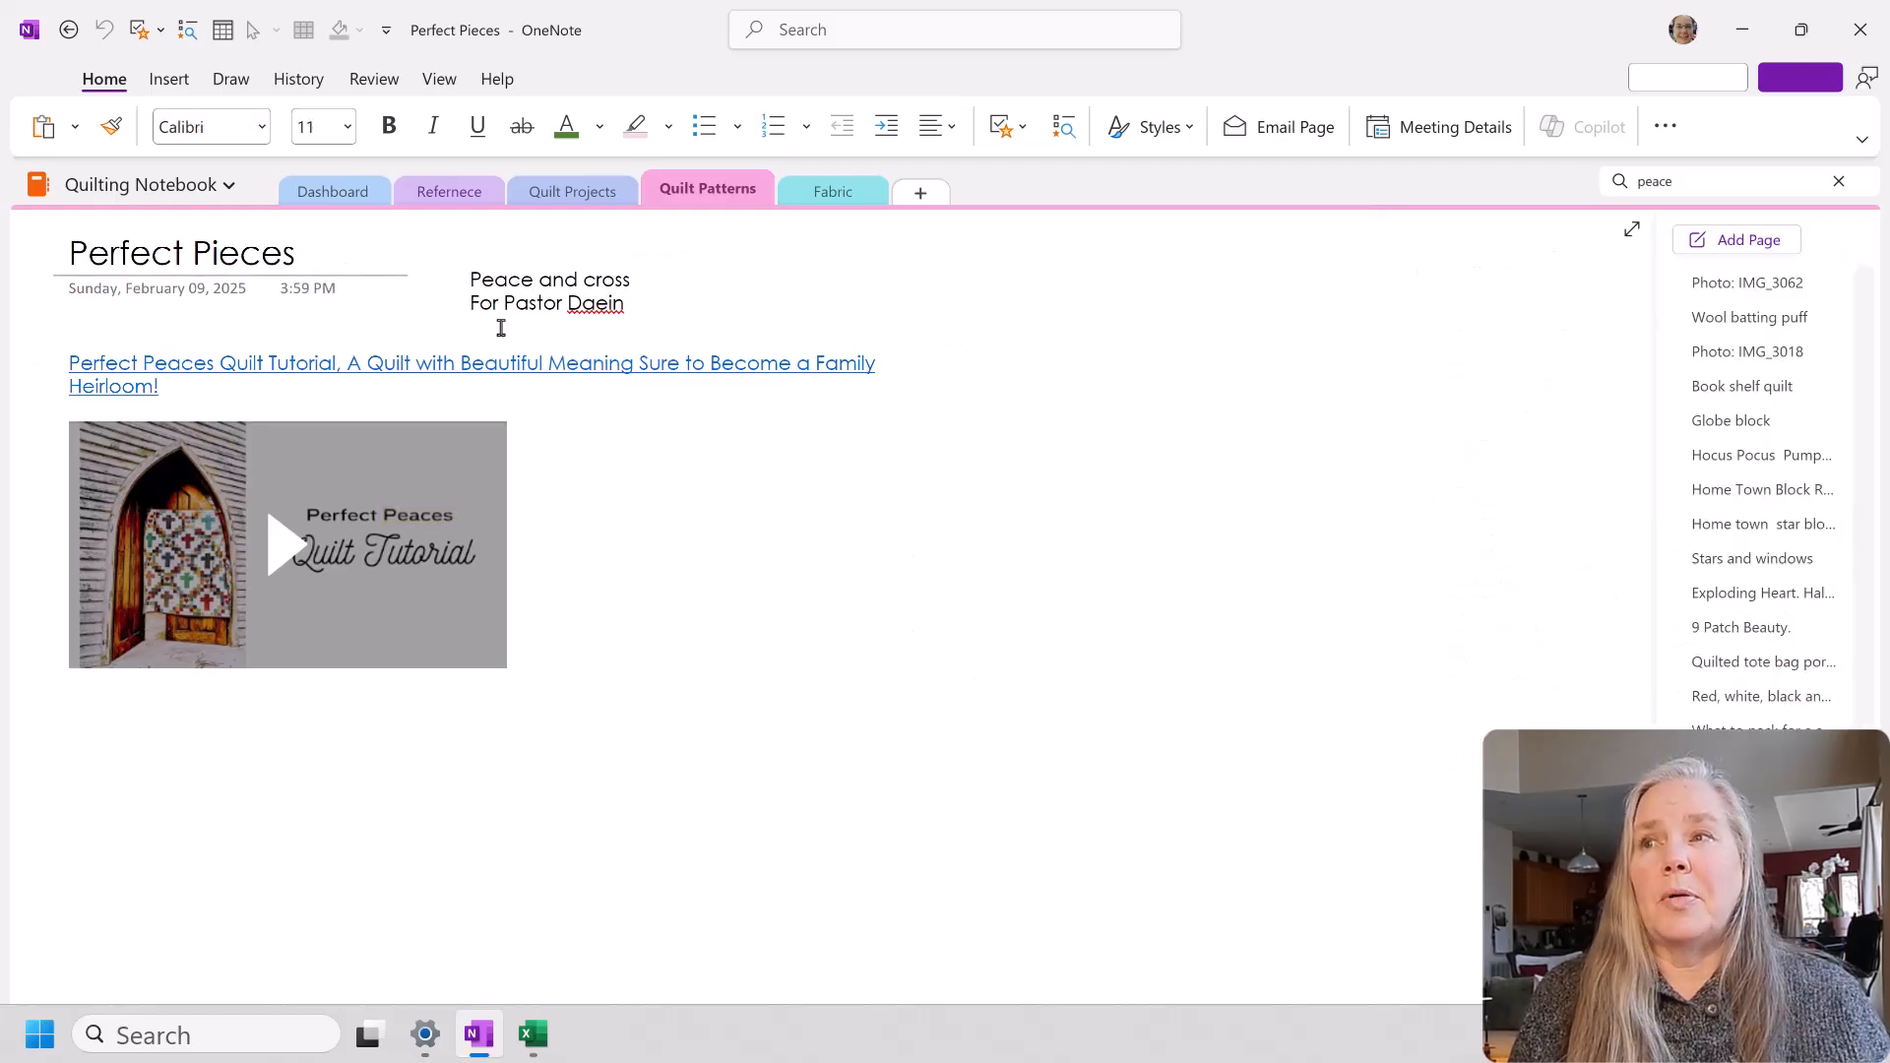
right_click(1711, 525)
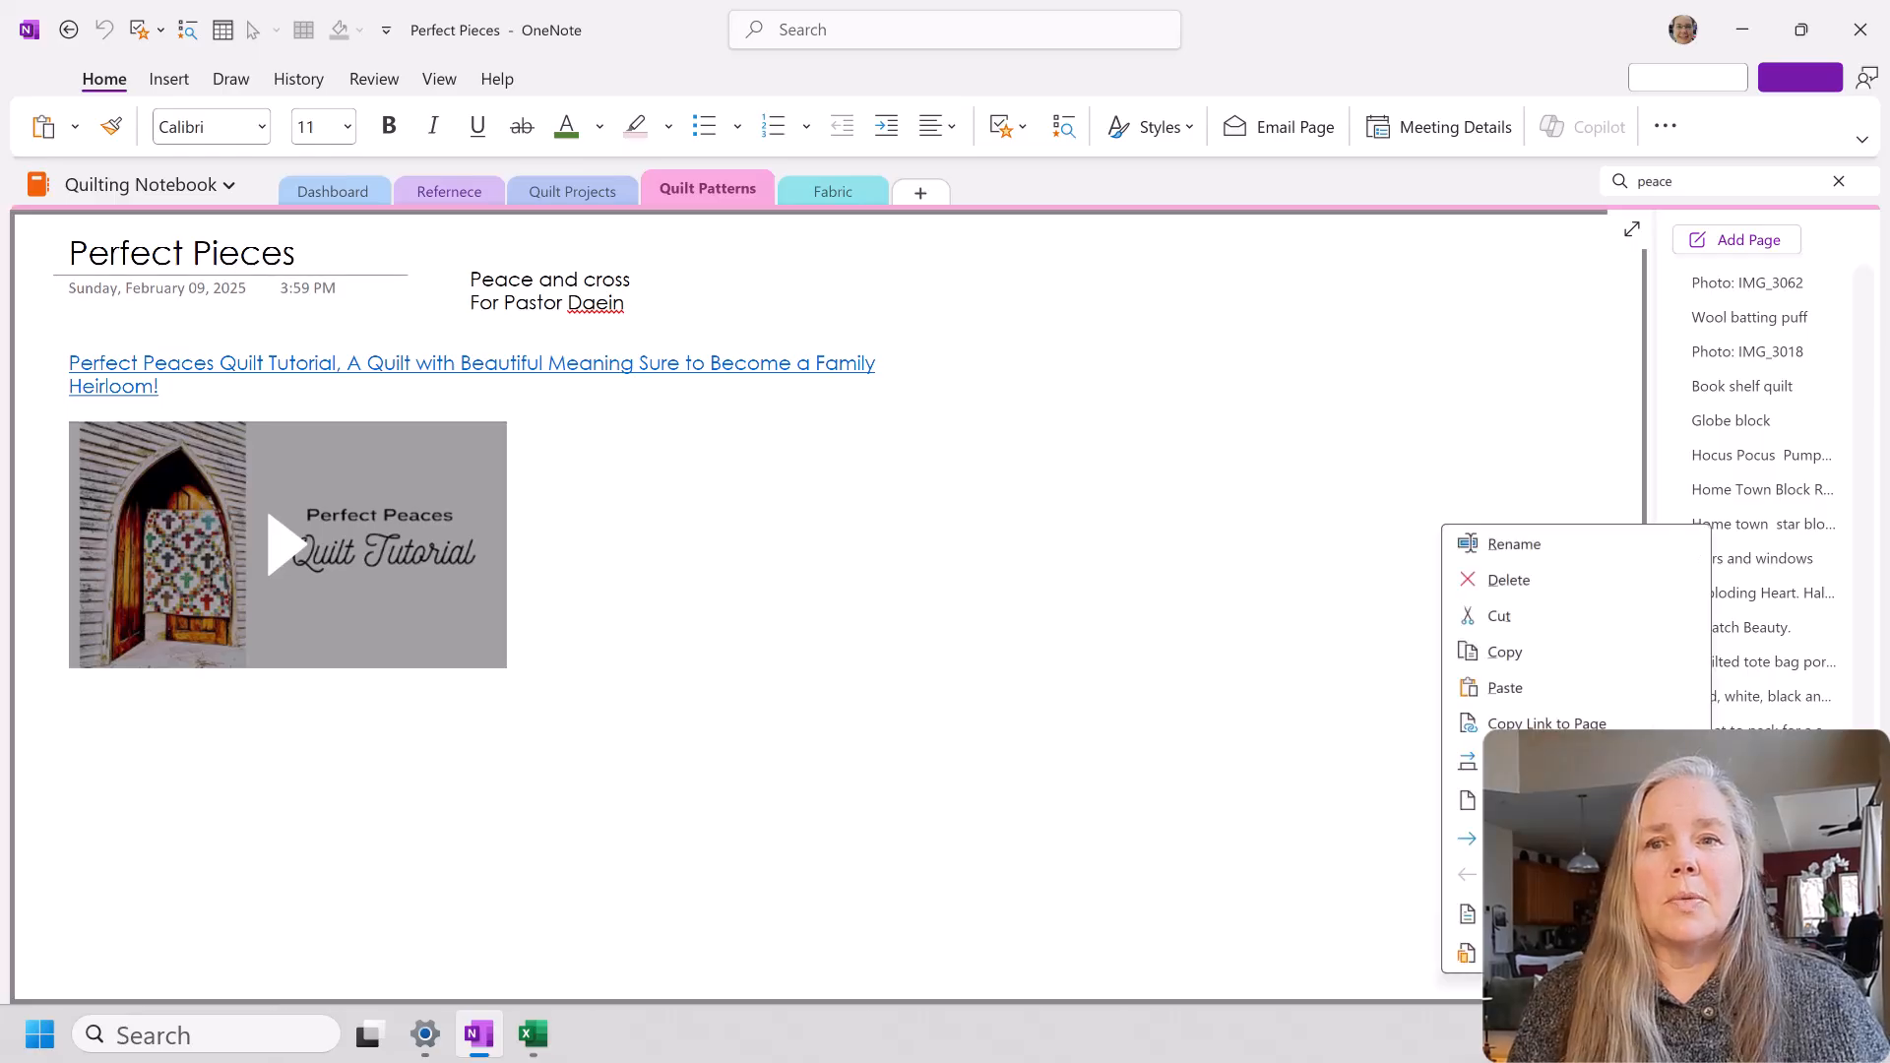
left_click(1546, 725)
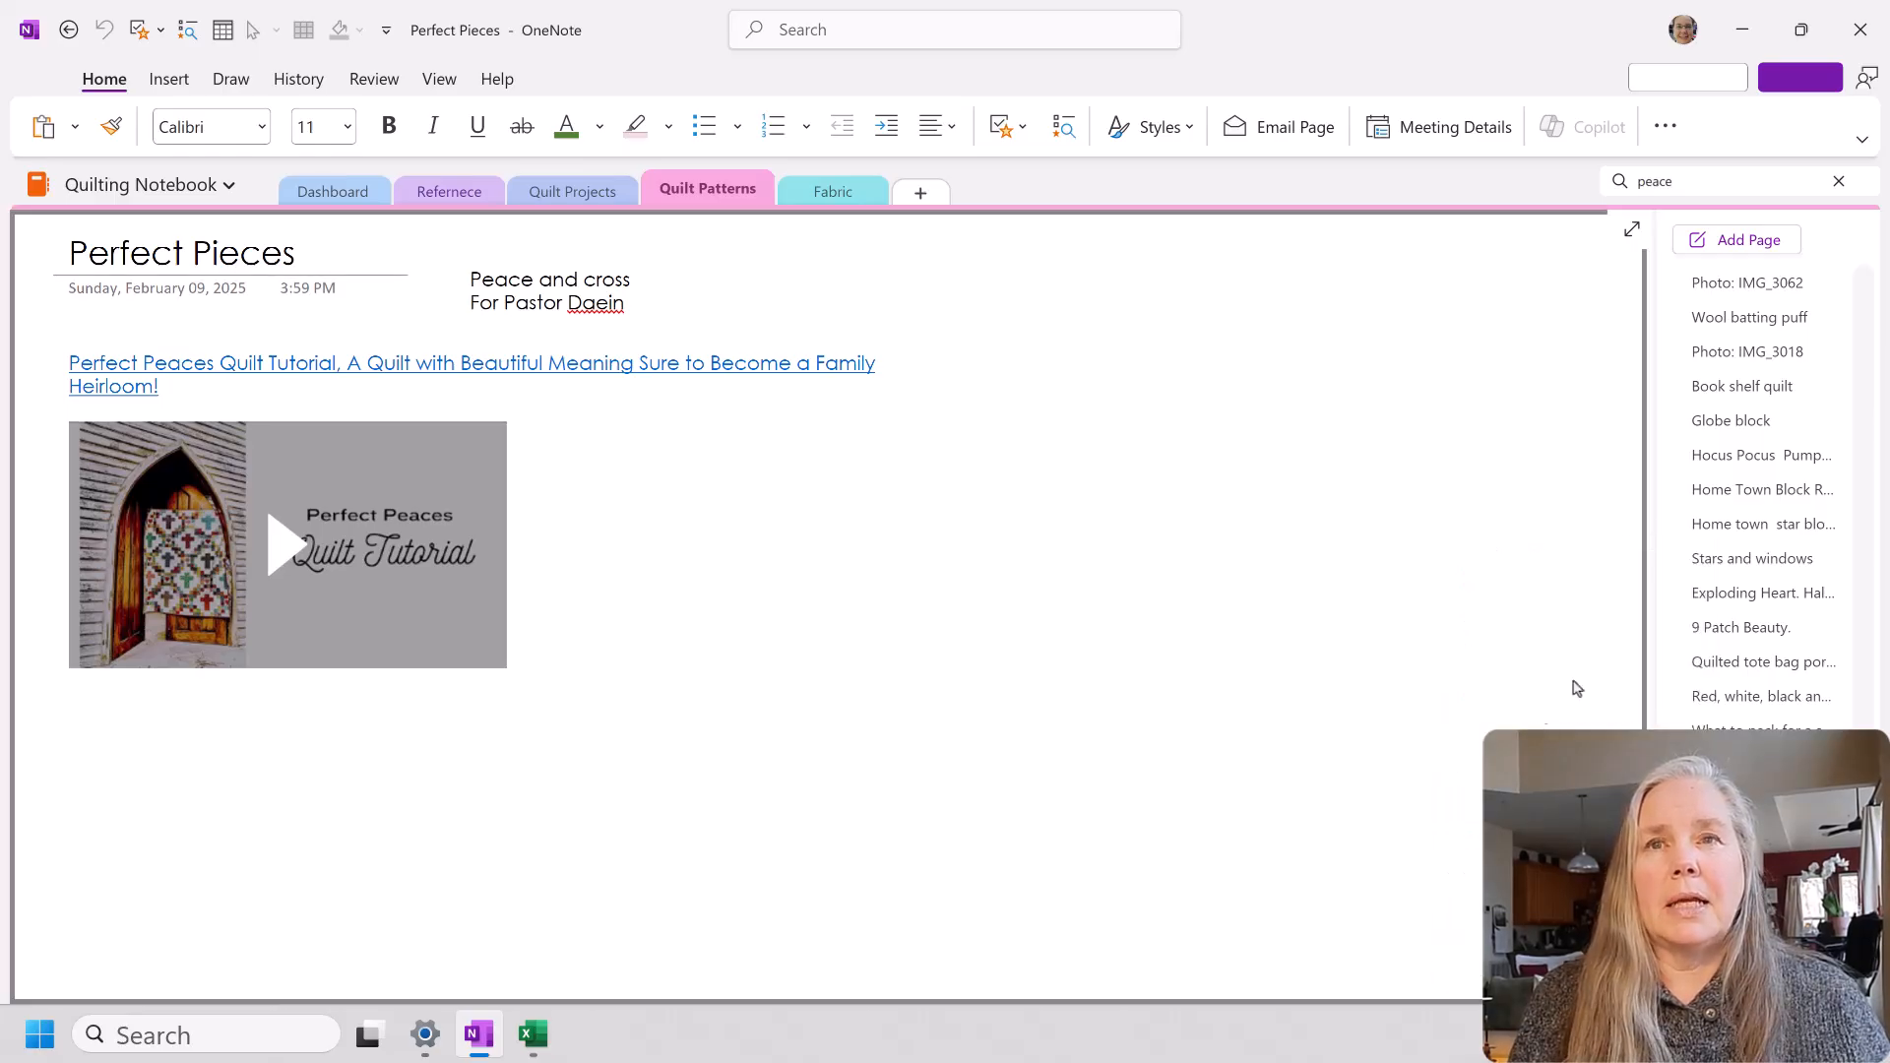
Step: Return to the 2025 planner notebook and link the words "heart blocks" in the Creative Big Rocks to the copied Perfect Pieces page address
left_click(182, 190)
left_click(200, 261)
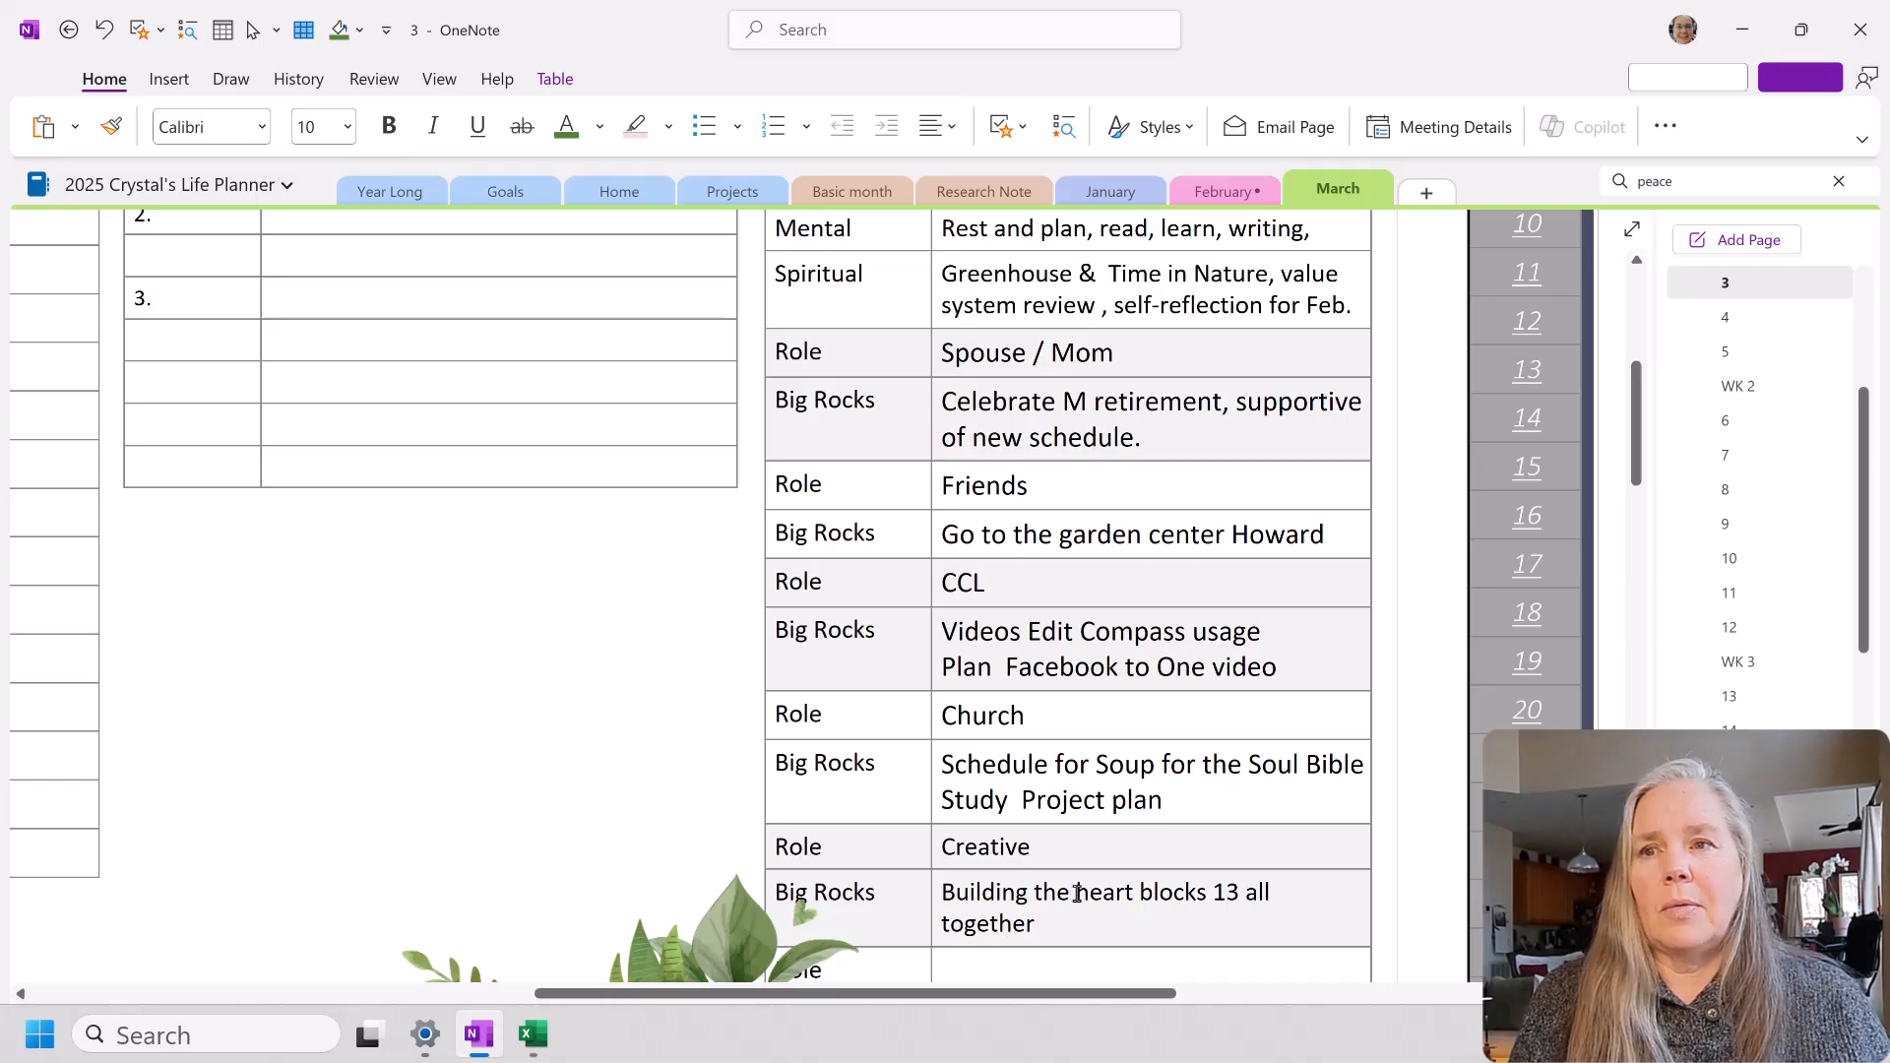
left_click_drag(1076, 891, 1209, 894)
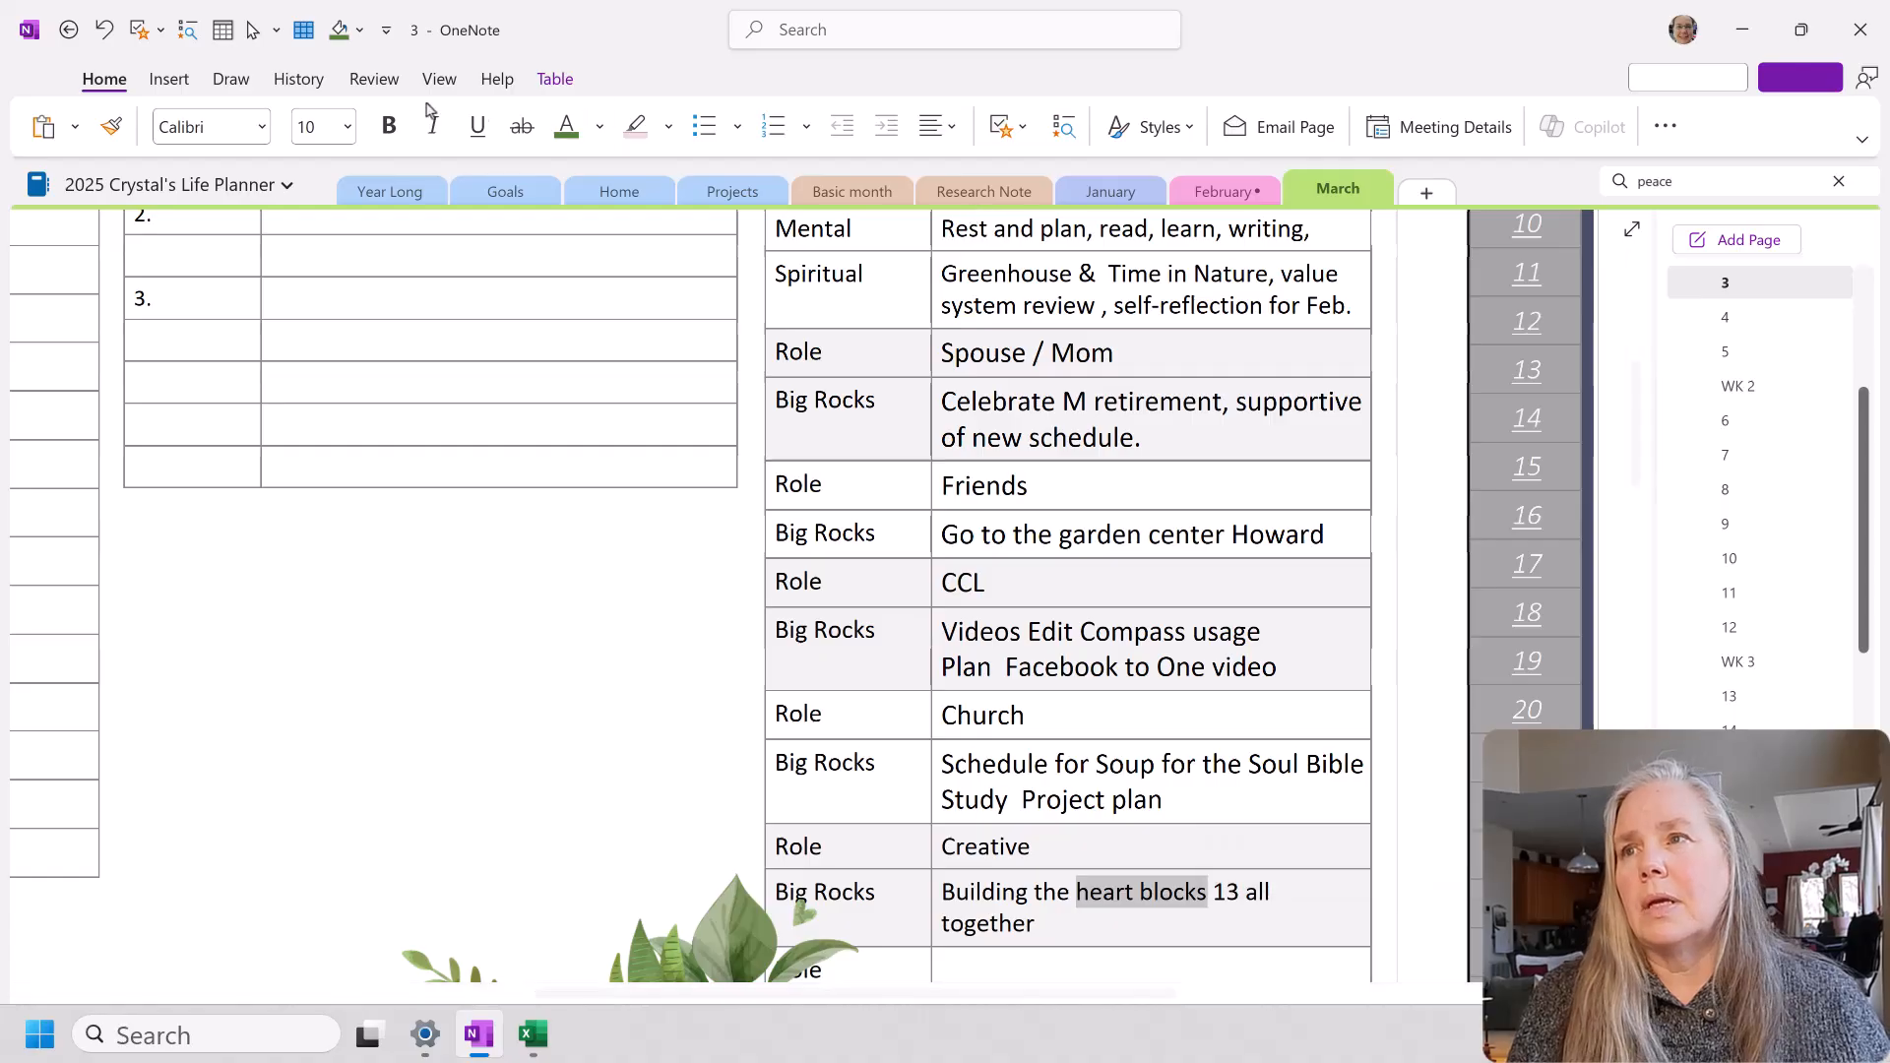
left_click(170, 79)
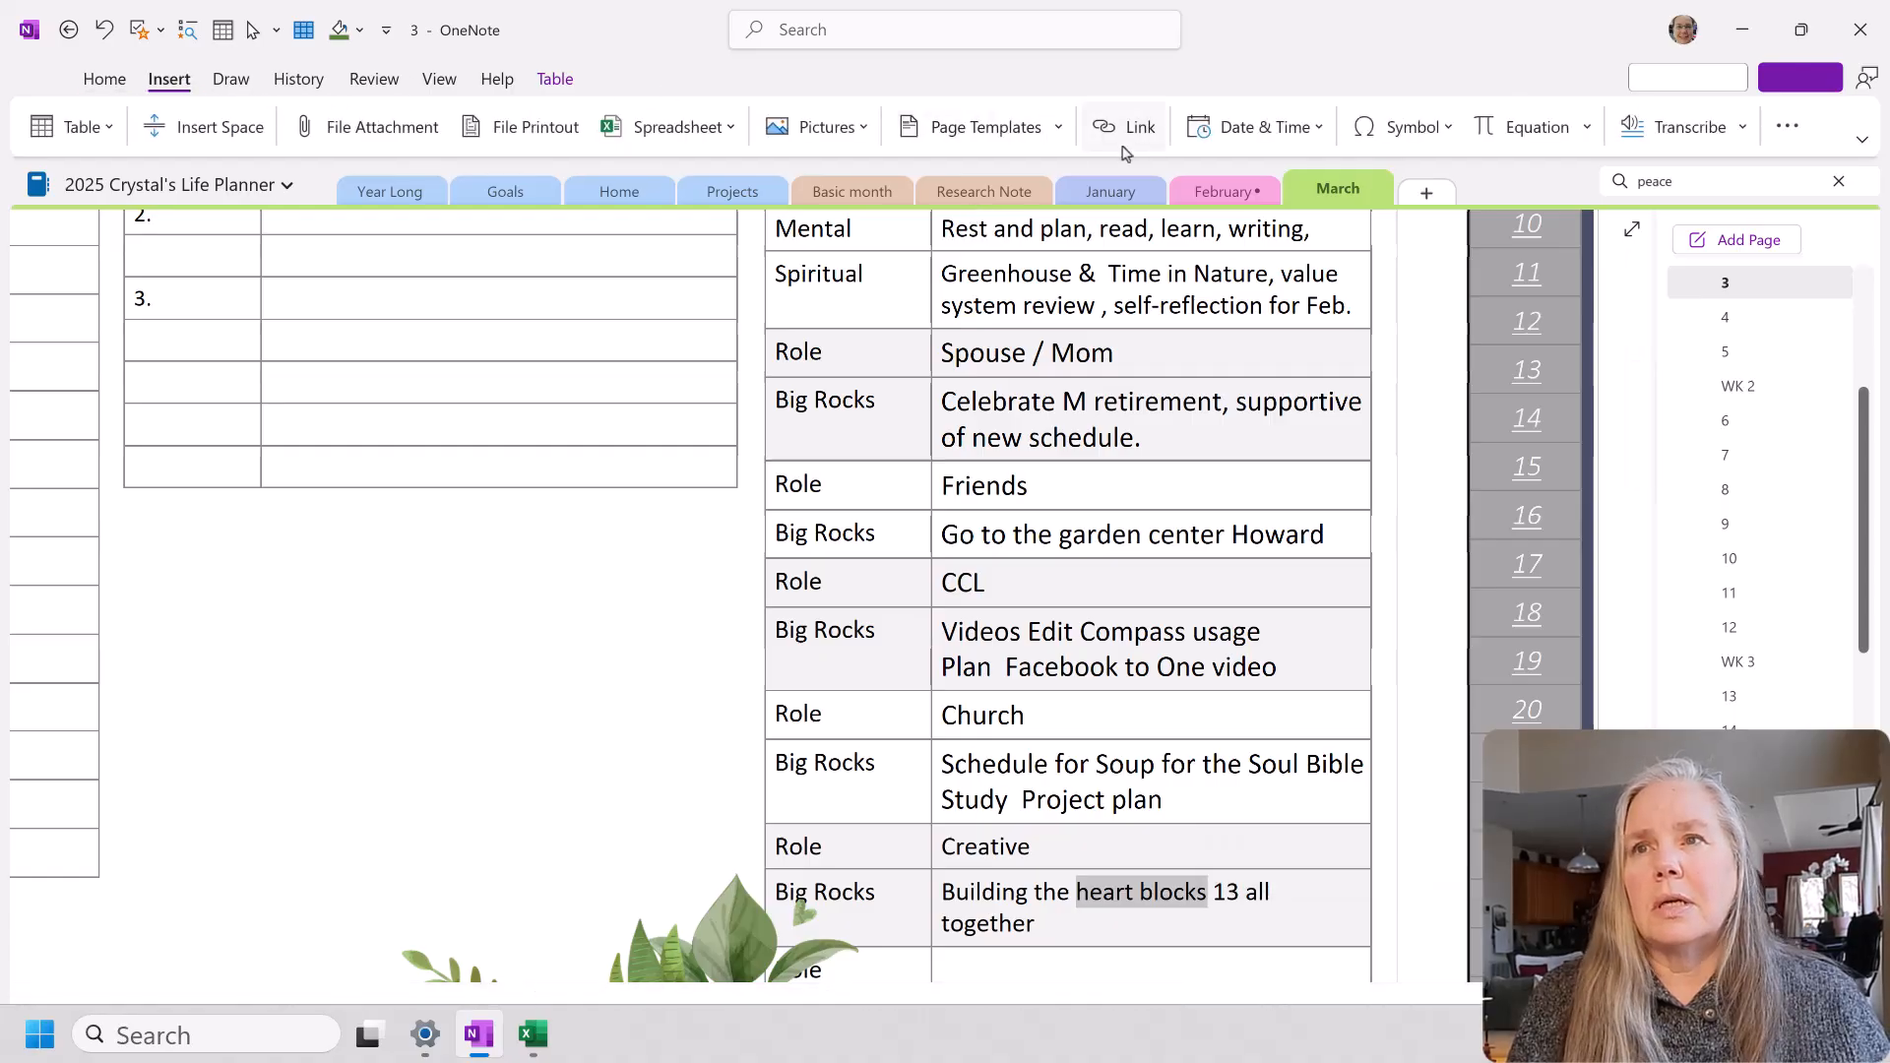
left_click(1139, 129)
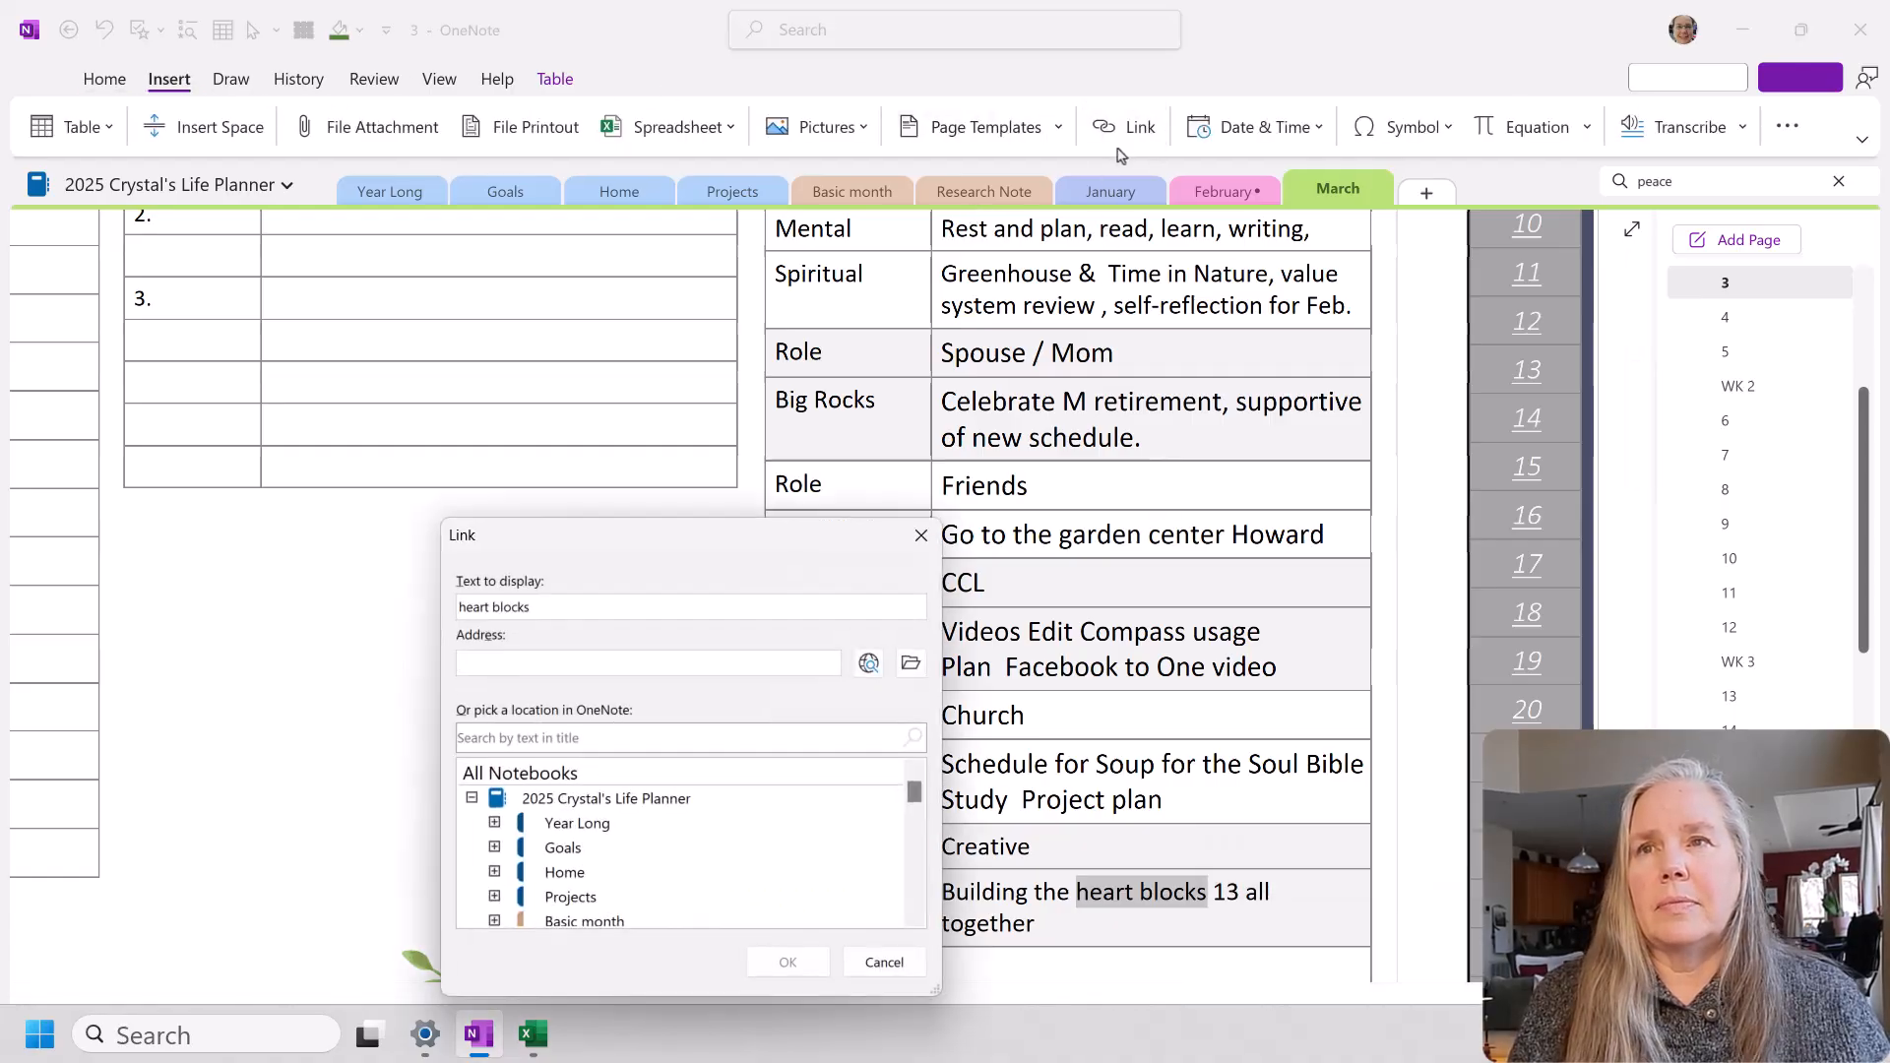
right_click(483, 662)
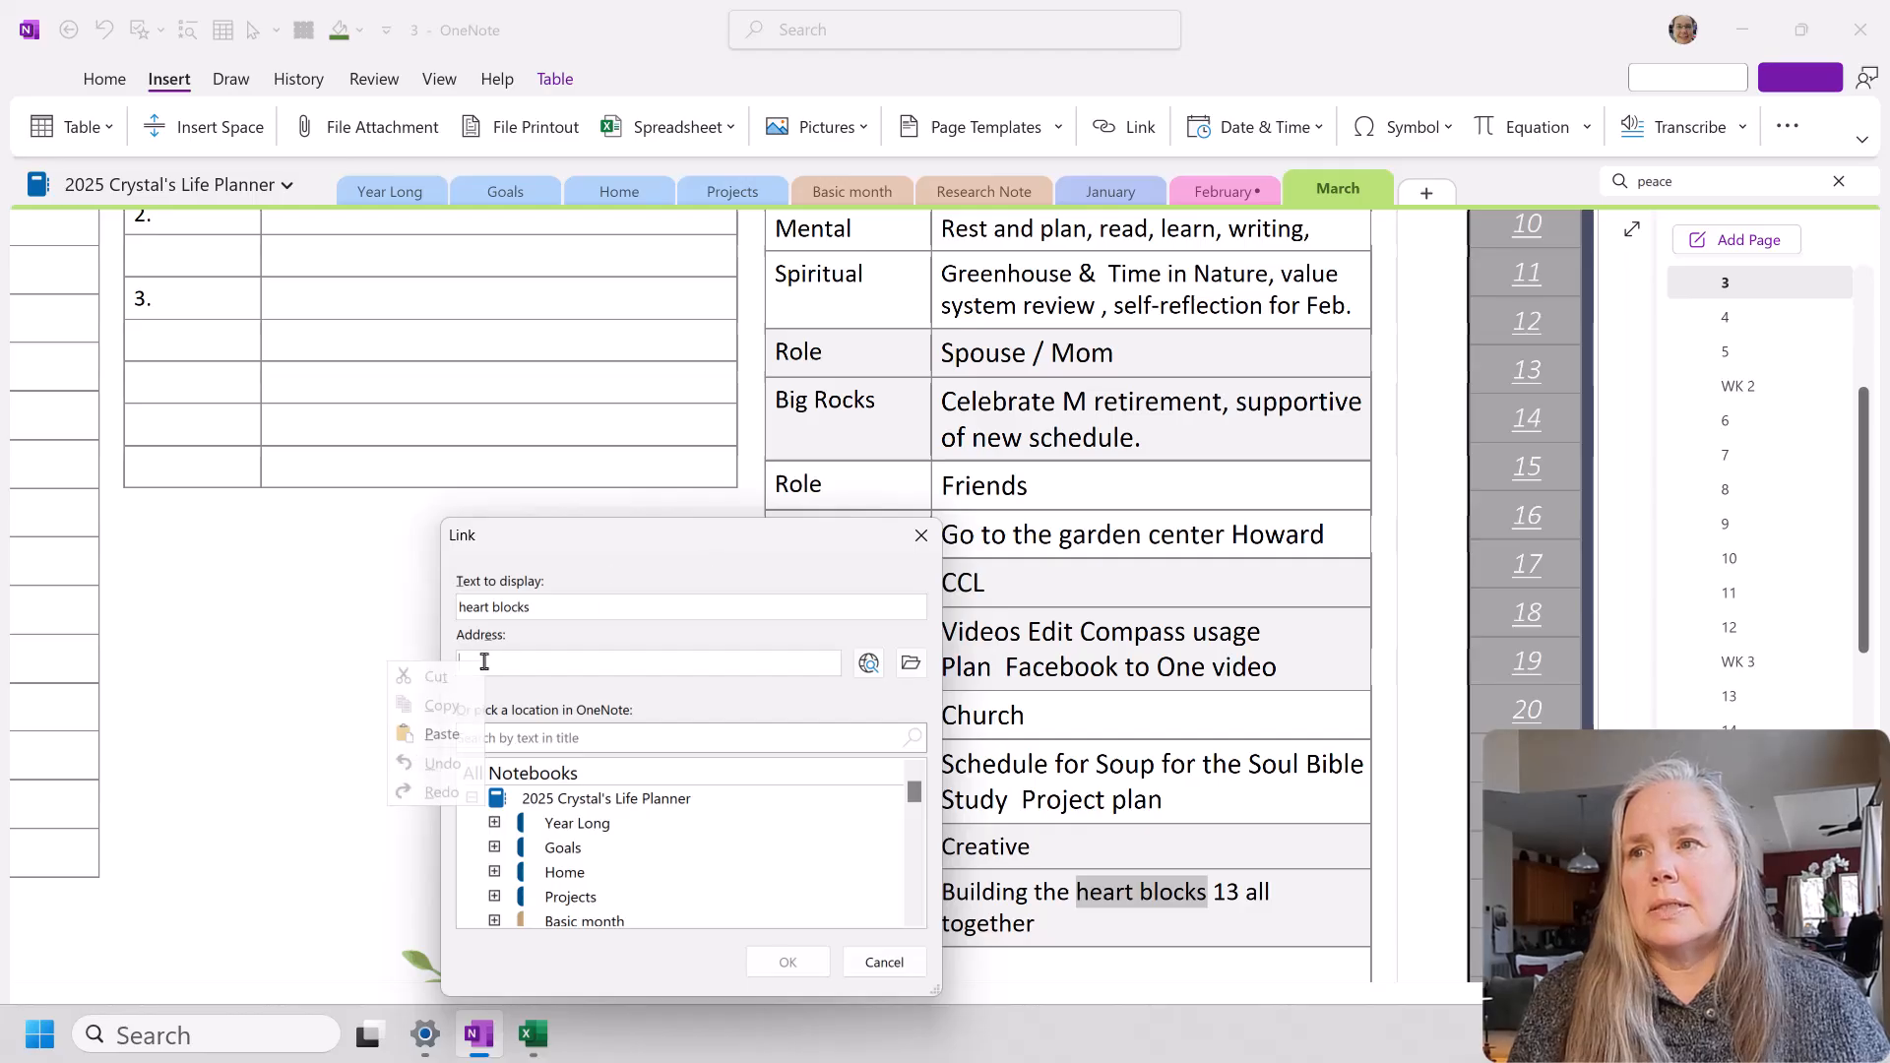
left_click(441, 734)
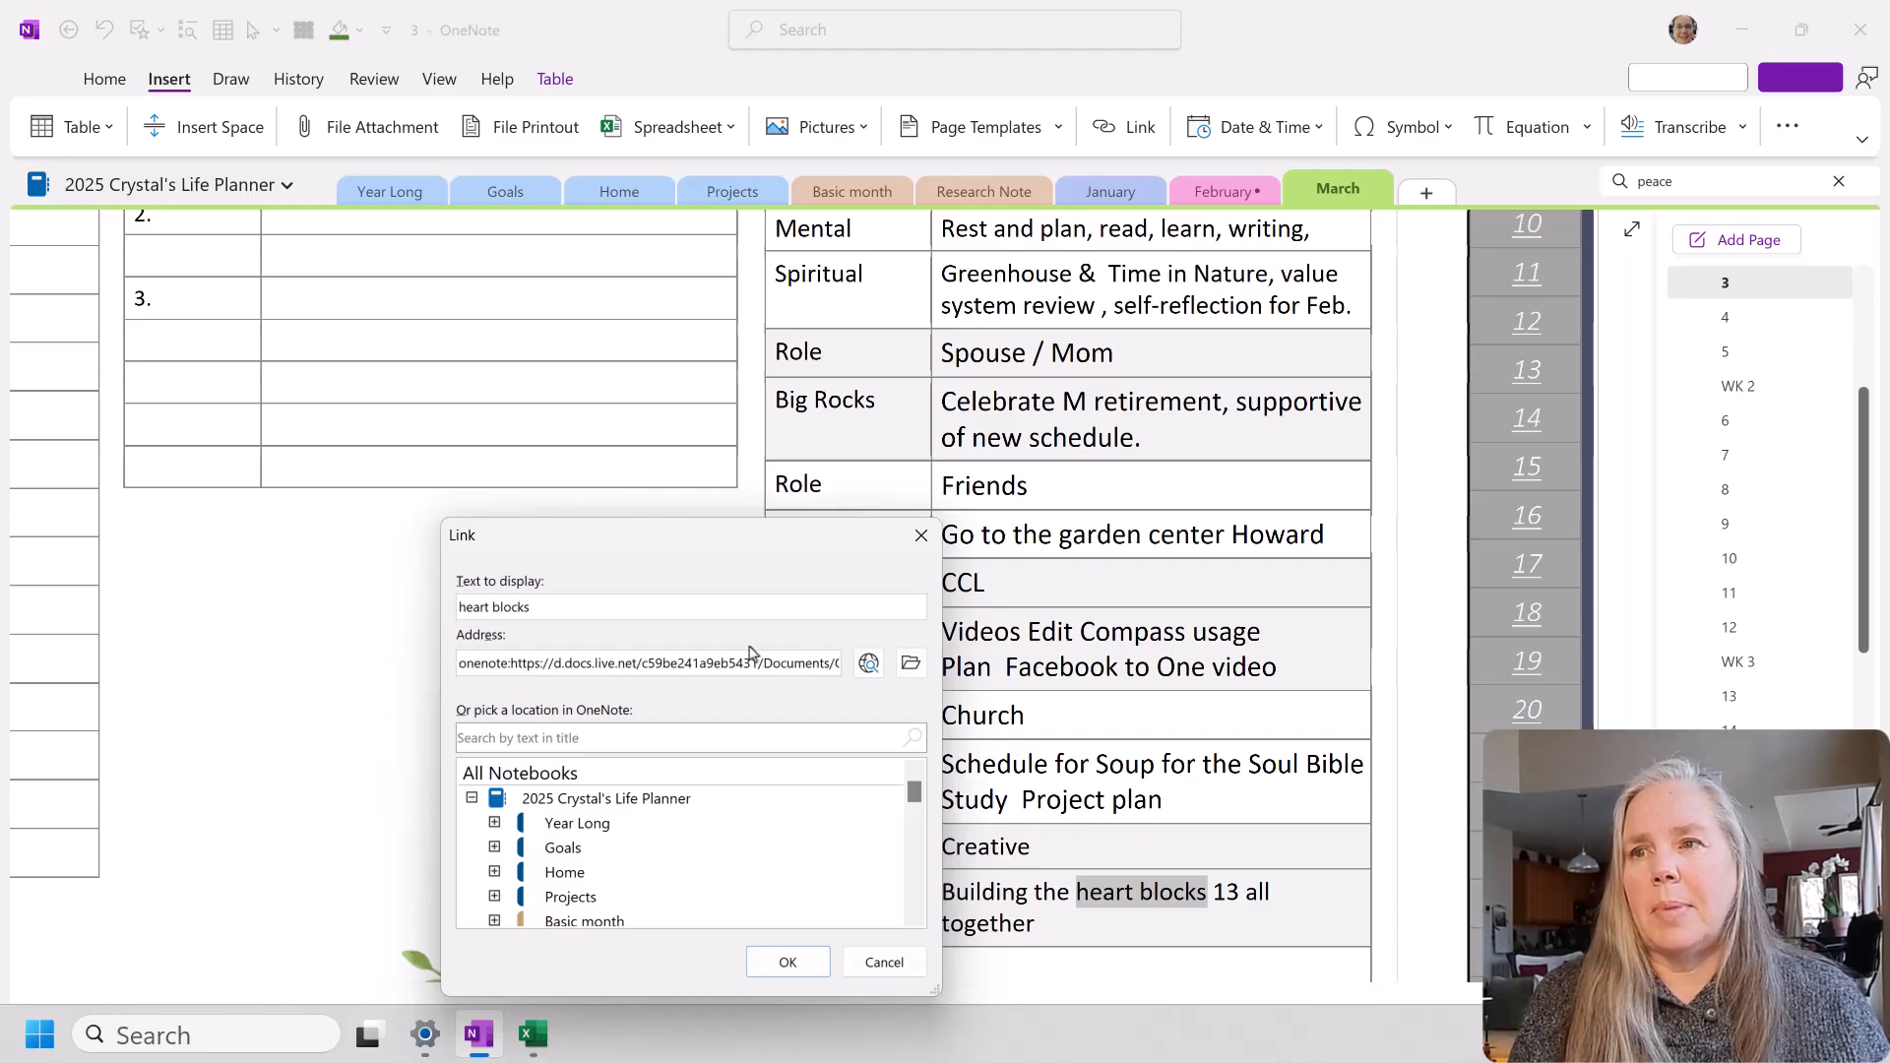
left_click(787, 962)
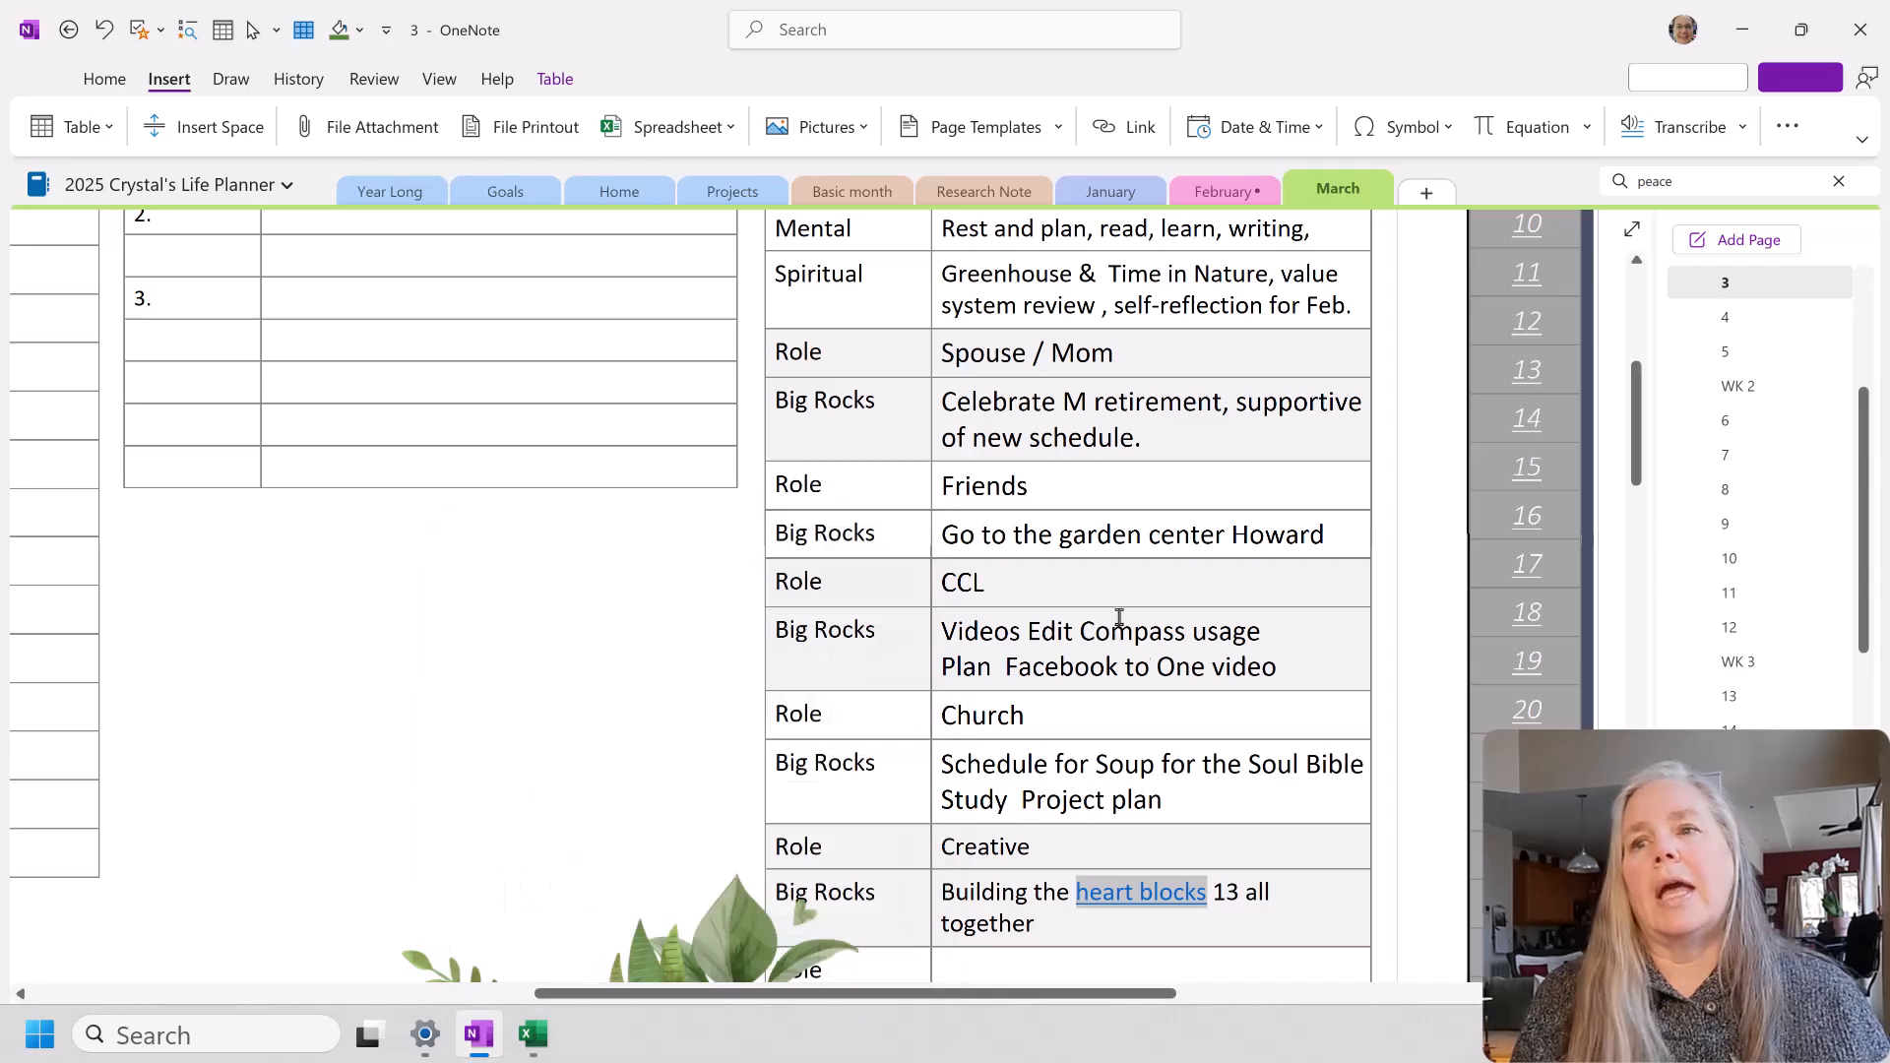
Step: Test the "heart blocks" link by following it to the Perfect Pieces page and go back to the weekly compass
left_click(1296, 937)
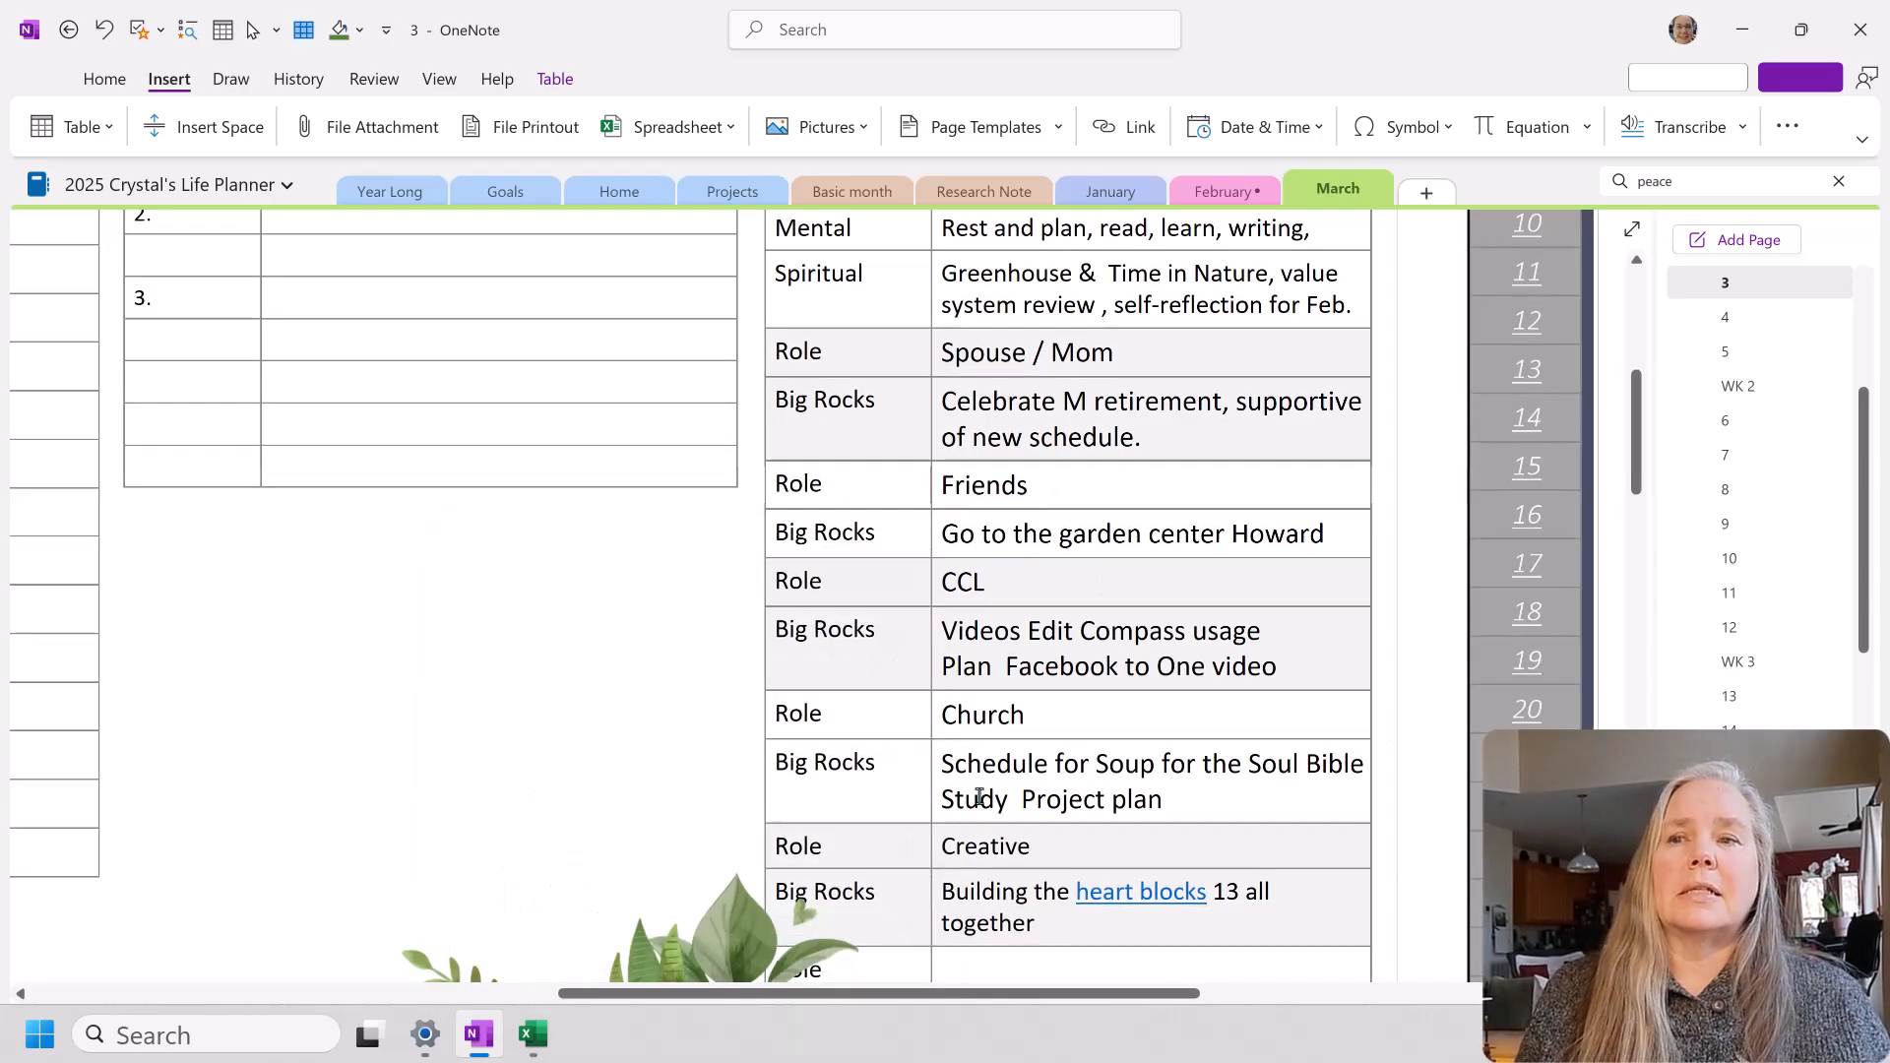
left_click(1137, 898)
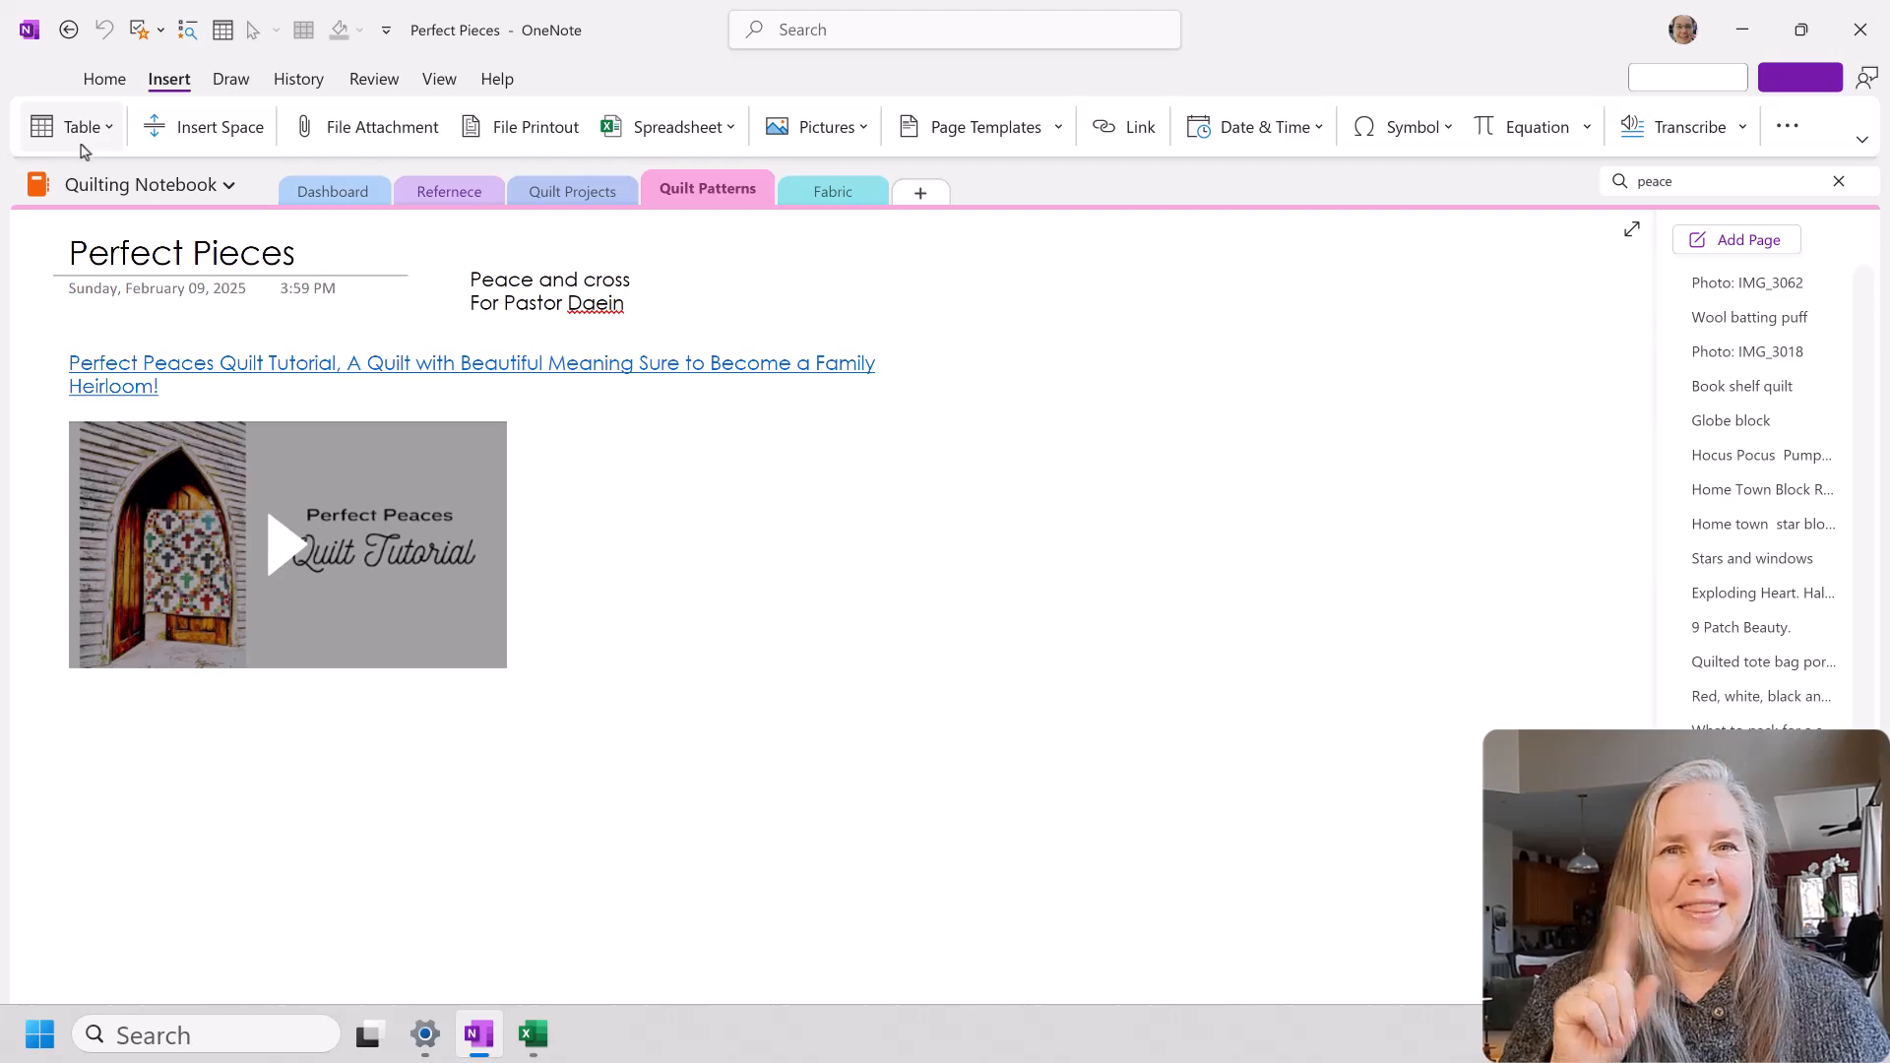
left_click(68, 30)
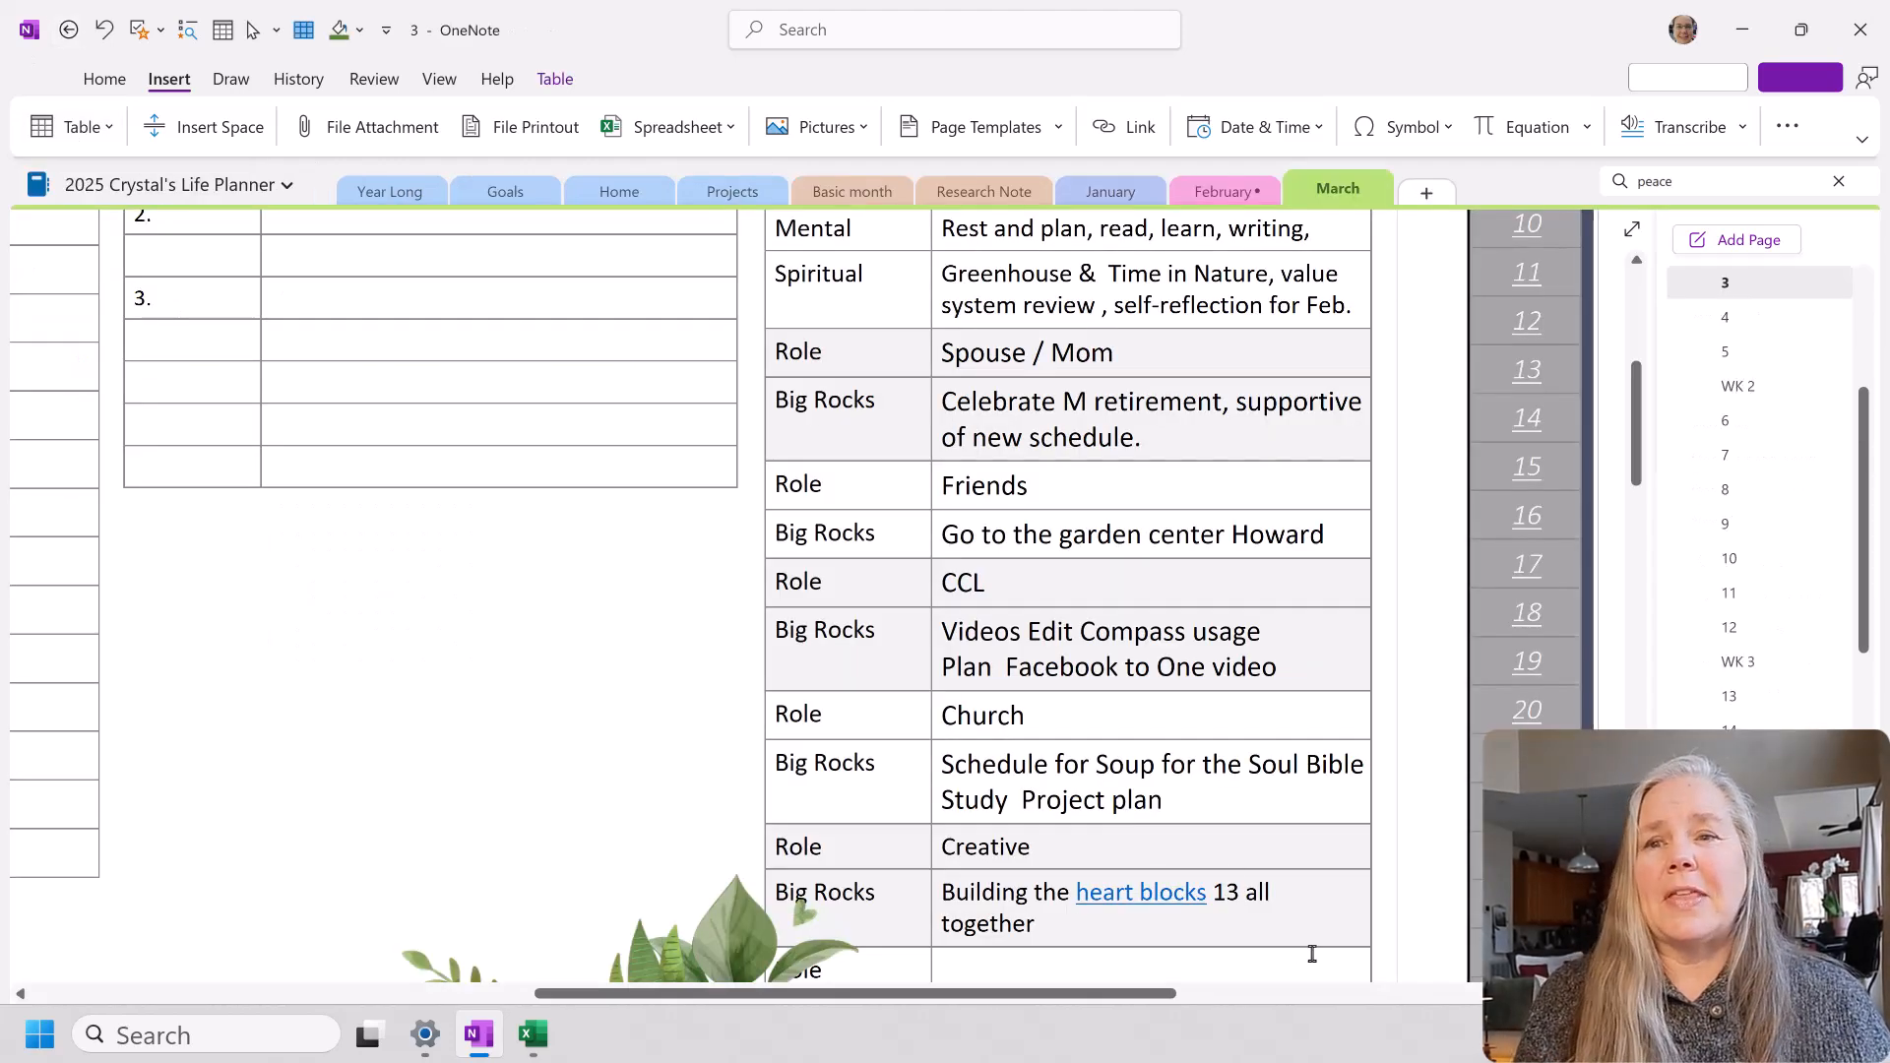
Step: Open the WK 1 page for March and enter "Make heart blocks" under Monday 3, below "Monday Methodist"
scroll(1312, 954, "down", 2)
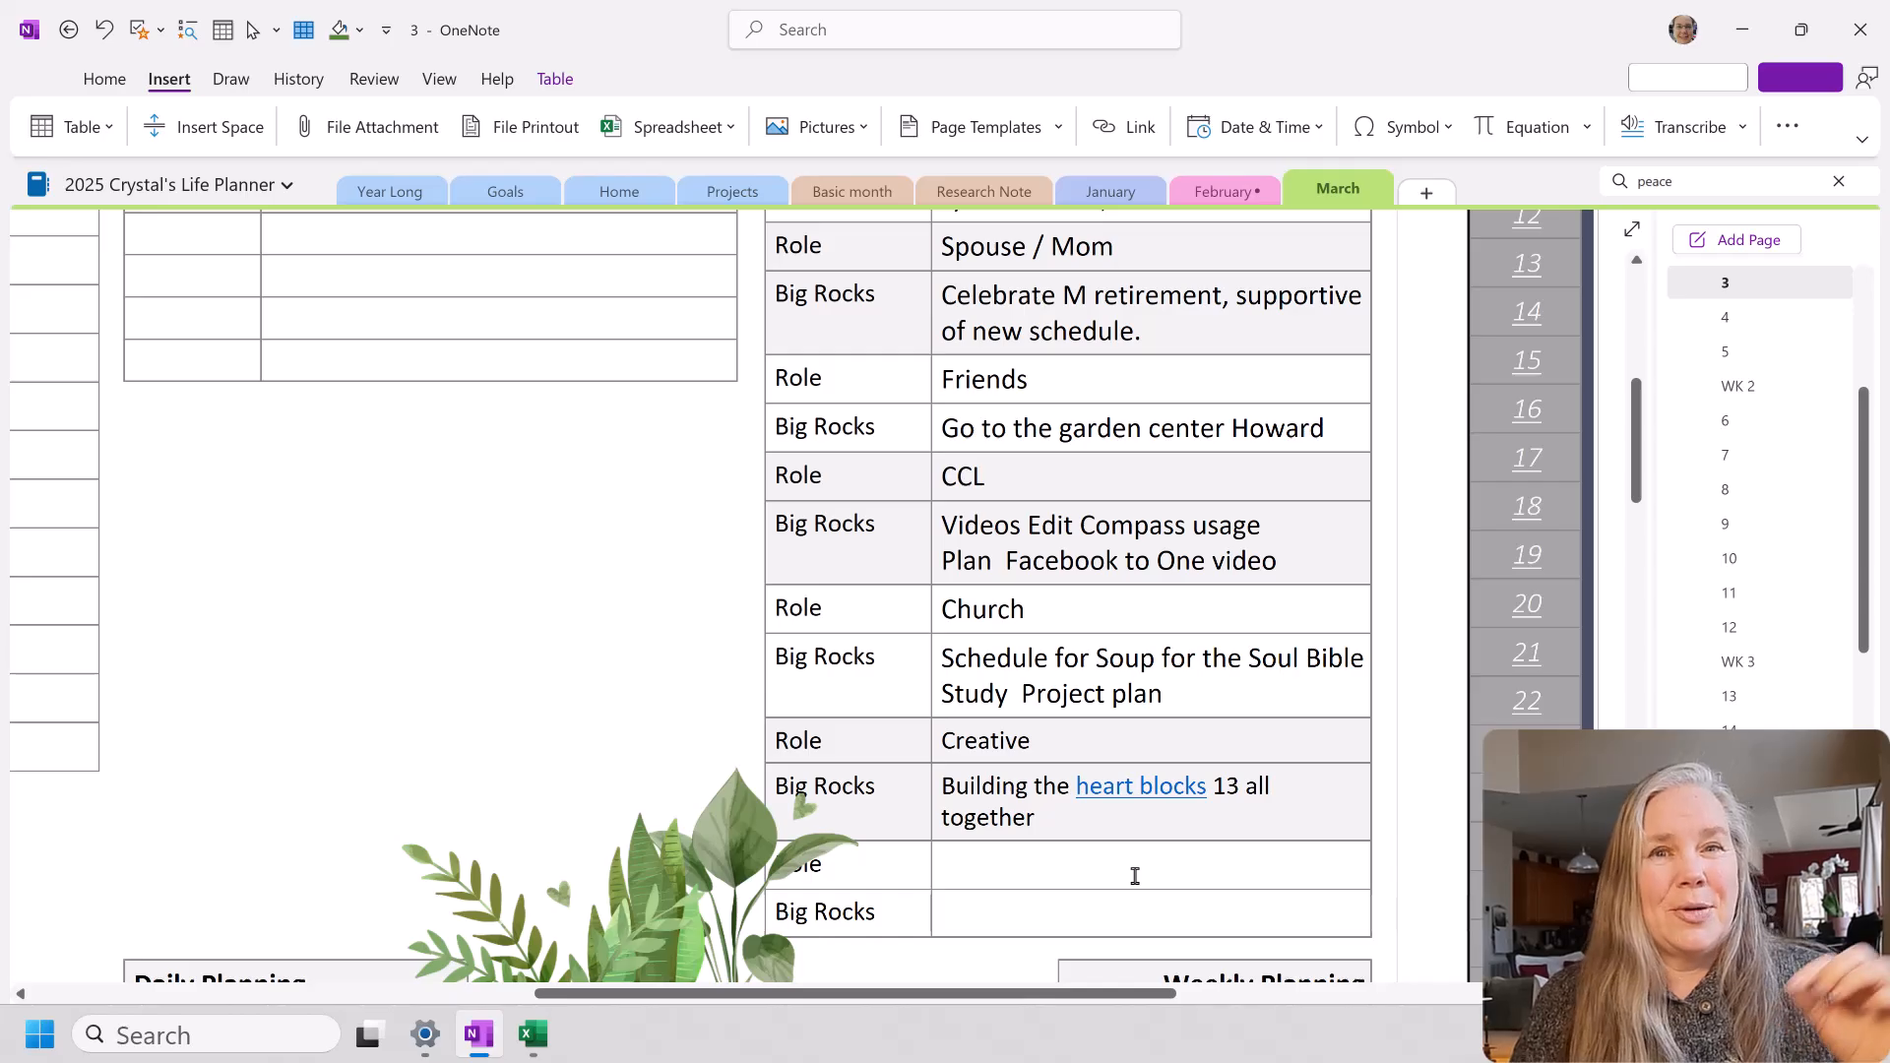
scroll(1135, 876, "down", 3)
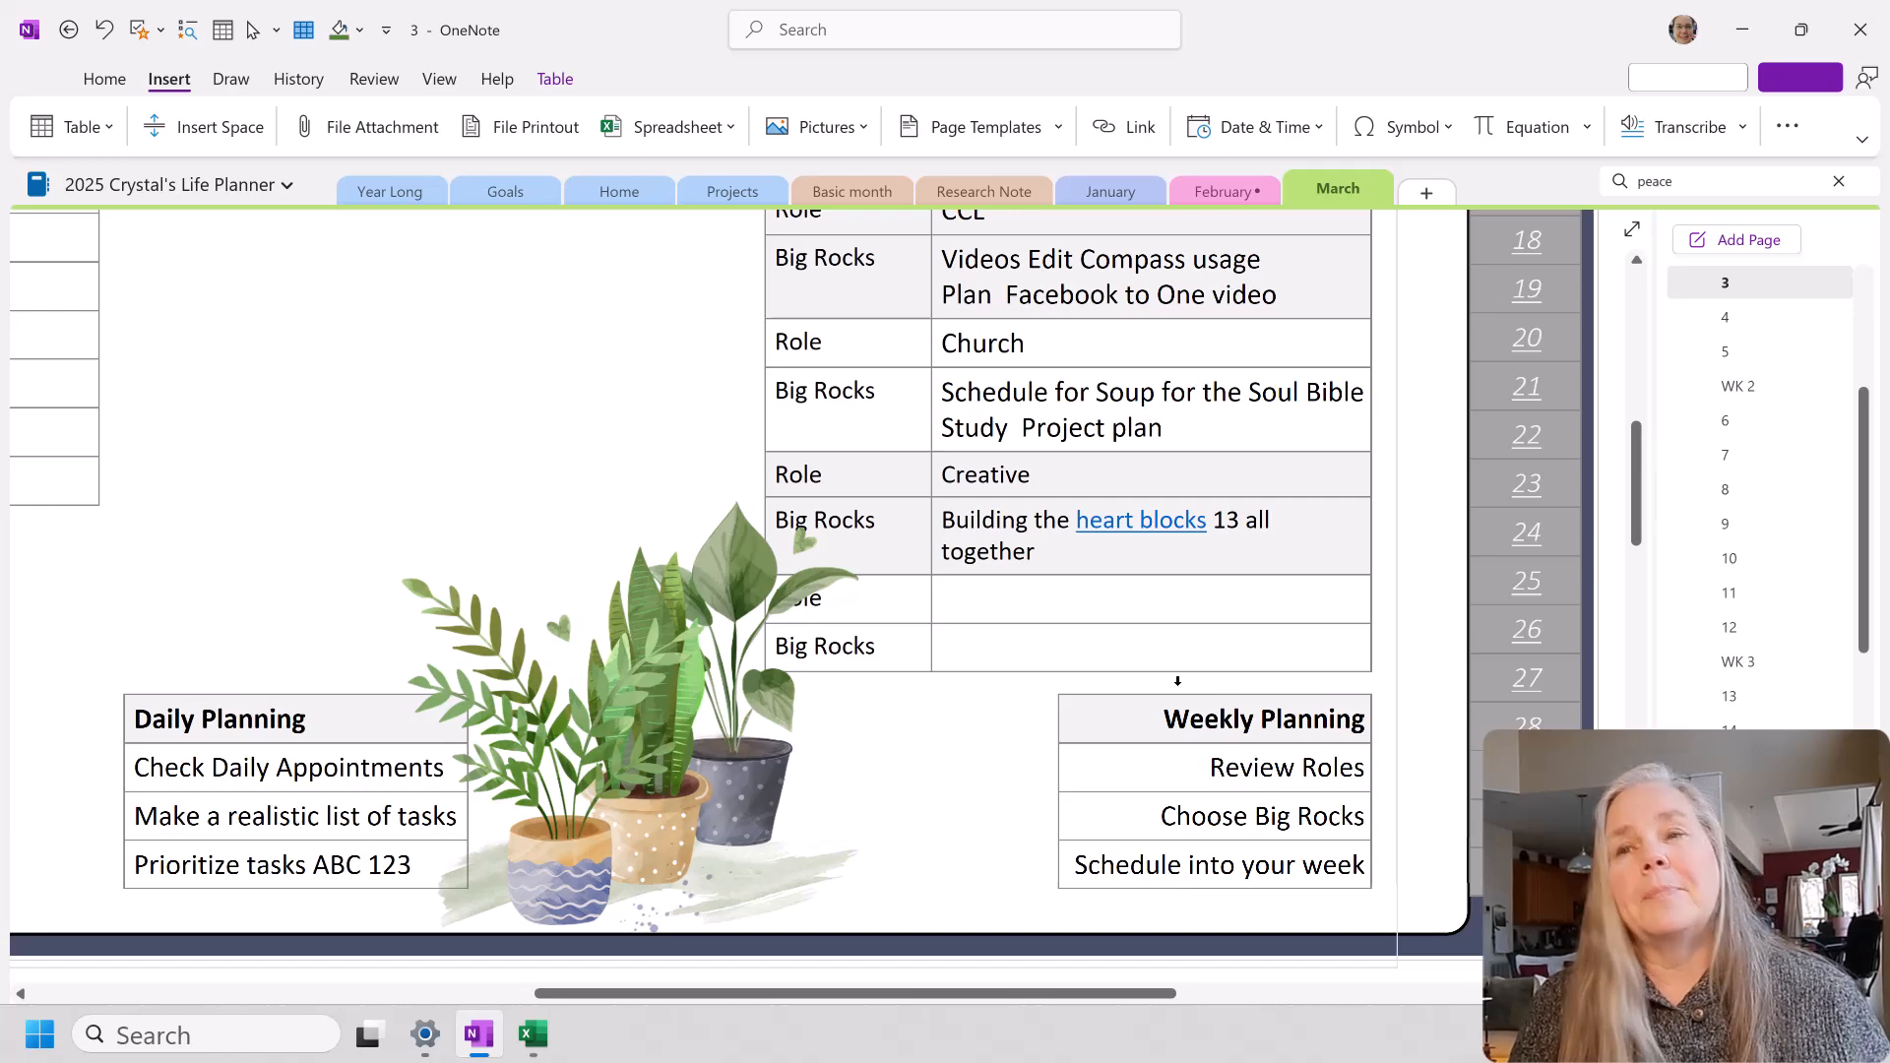
scroll(1187, 625, "up", 2)
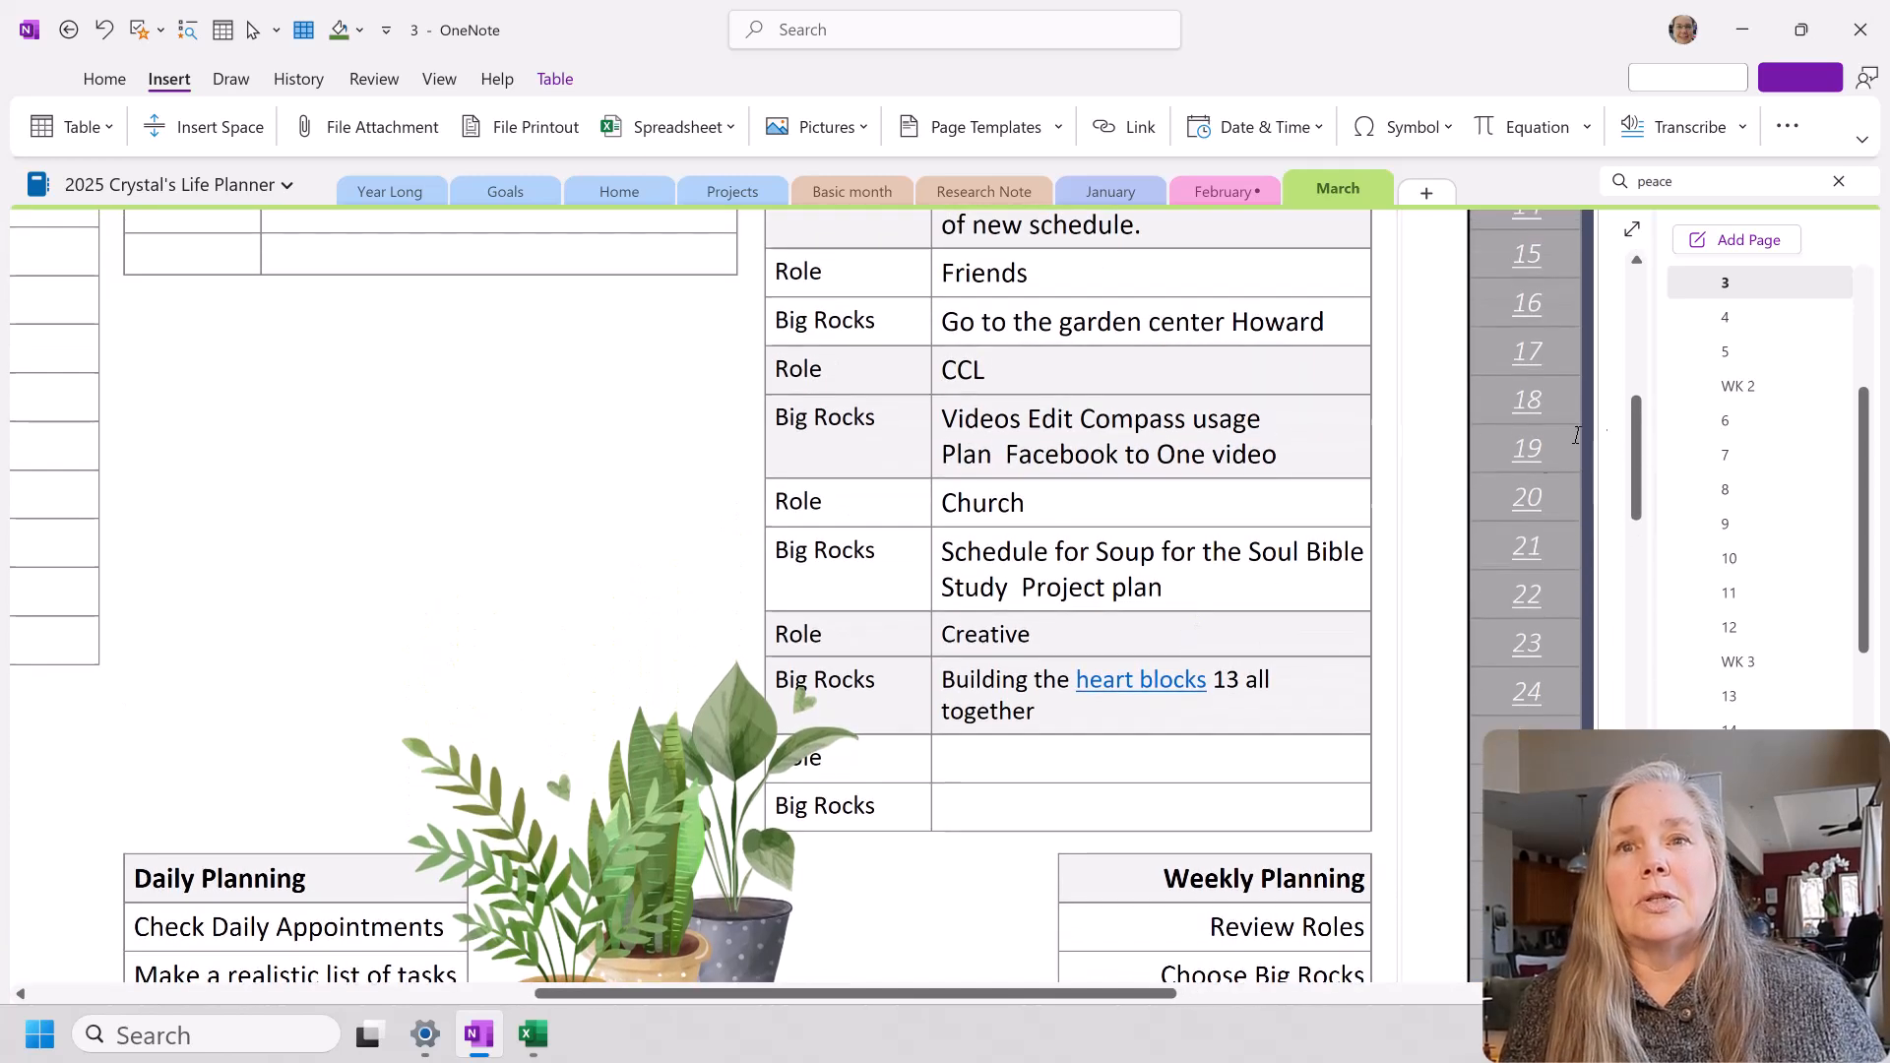
scroll(1869, 397, "up", 1)
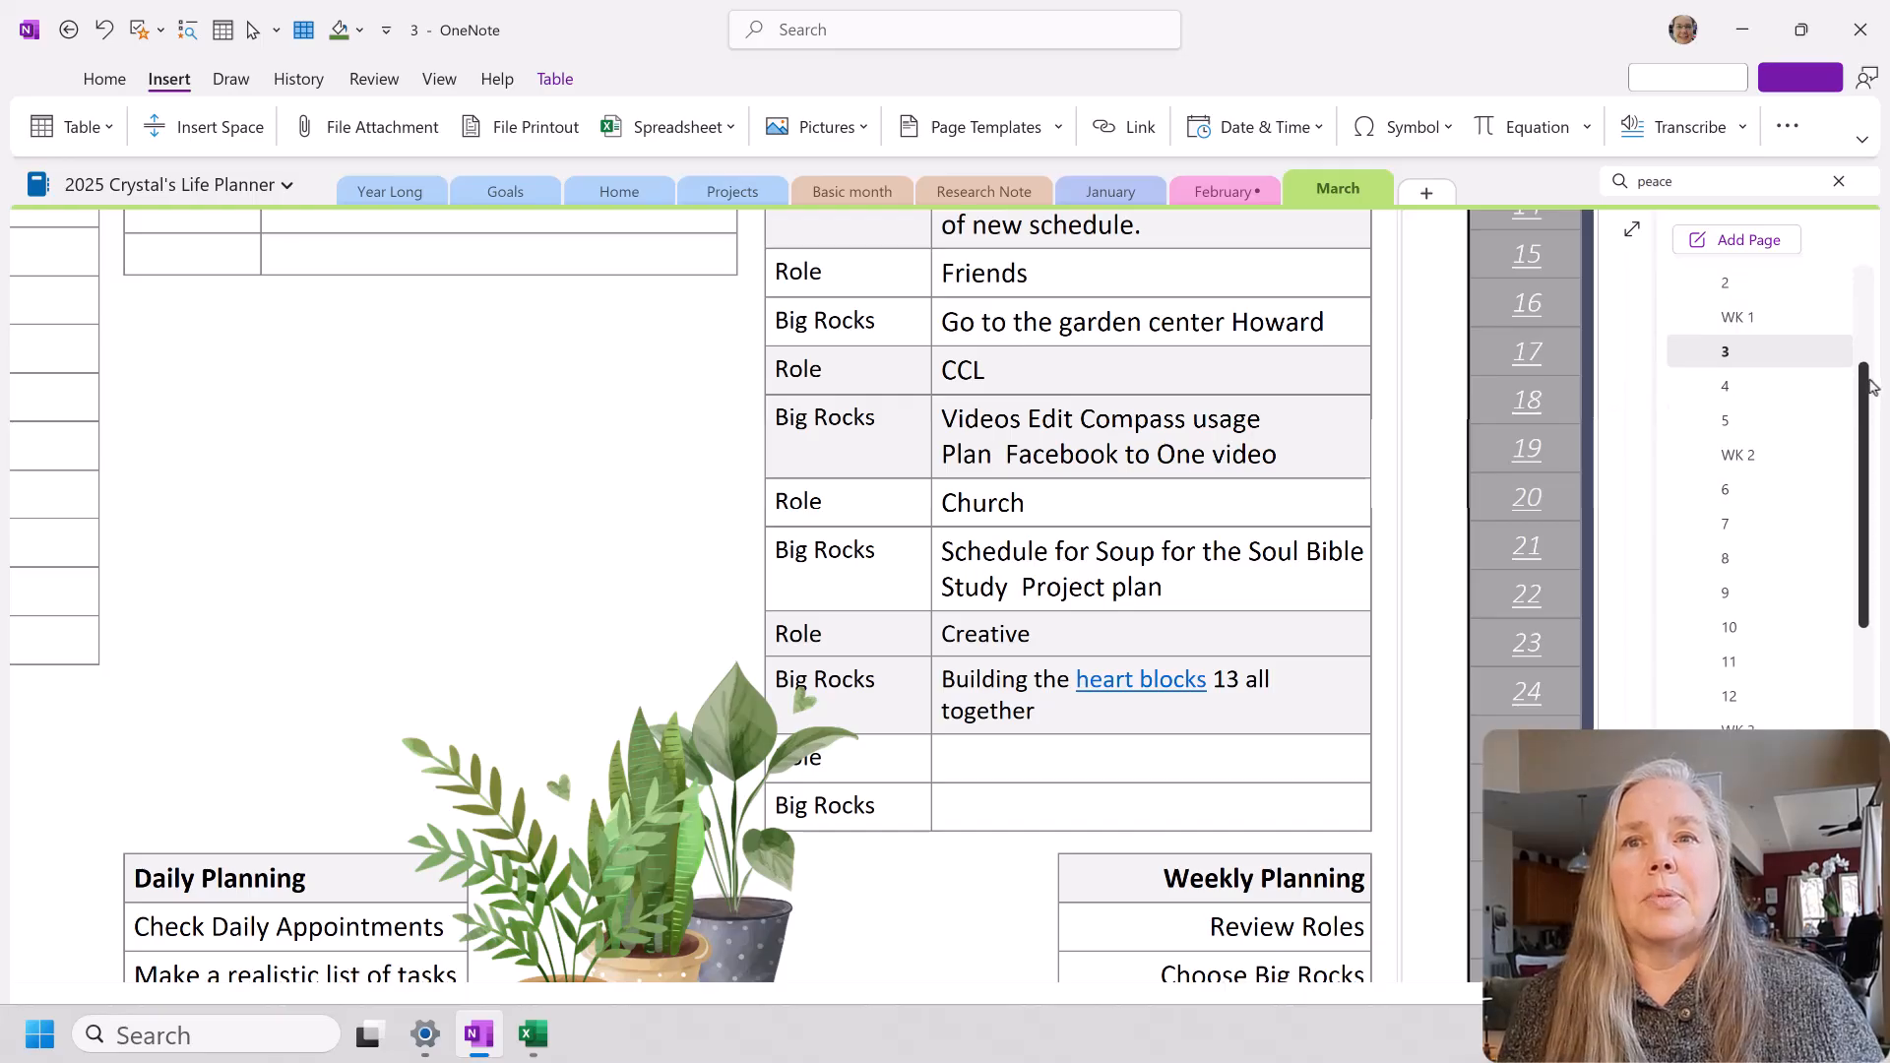
left_click(1739, 318)
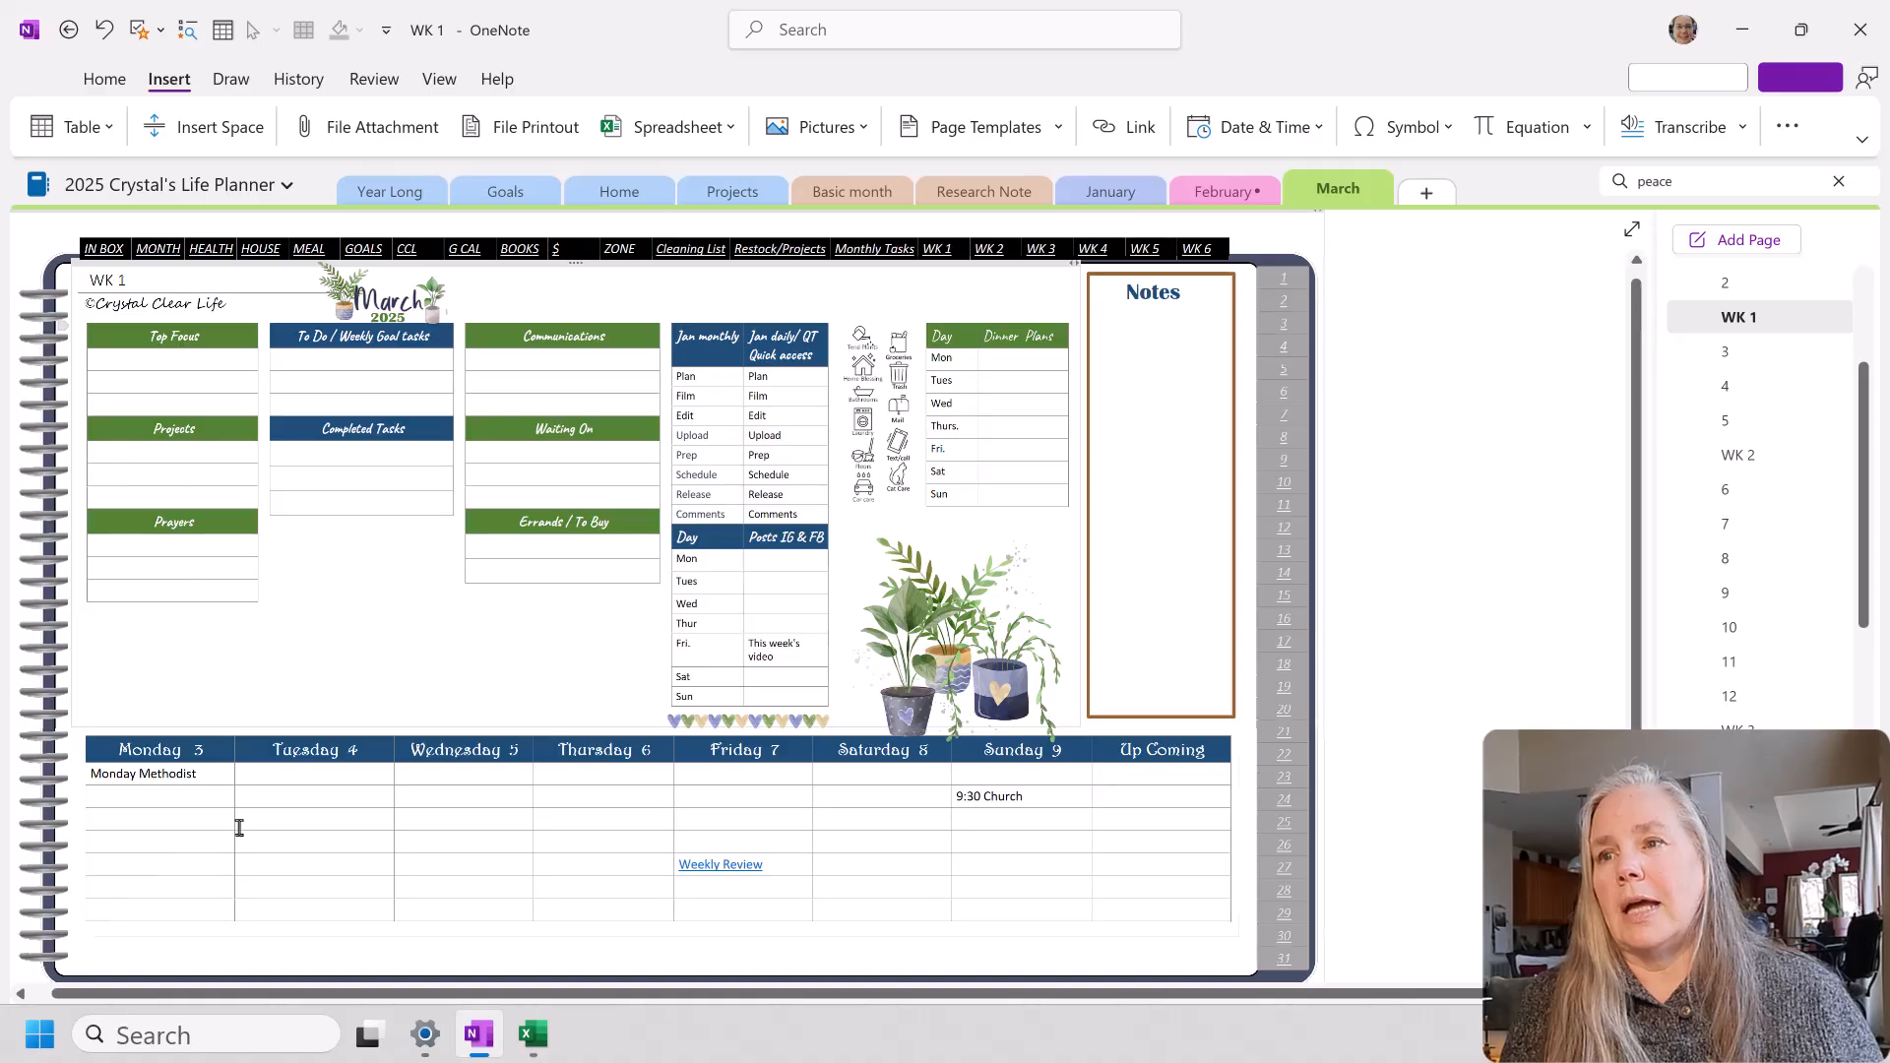
scroll(407, 762, "down", 1)
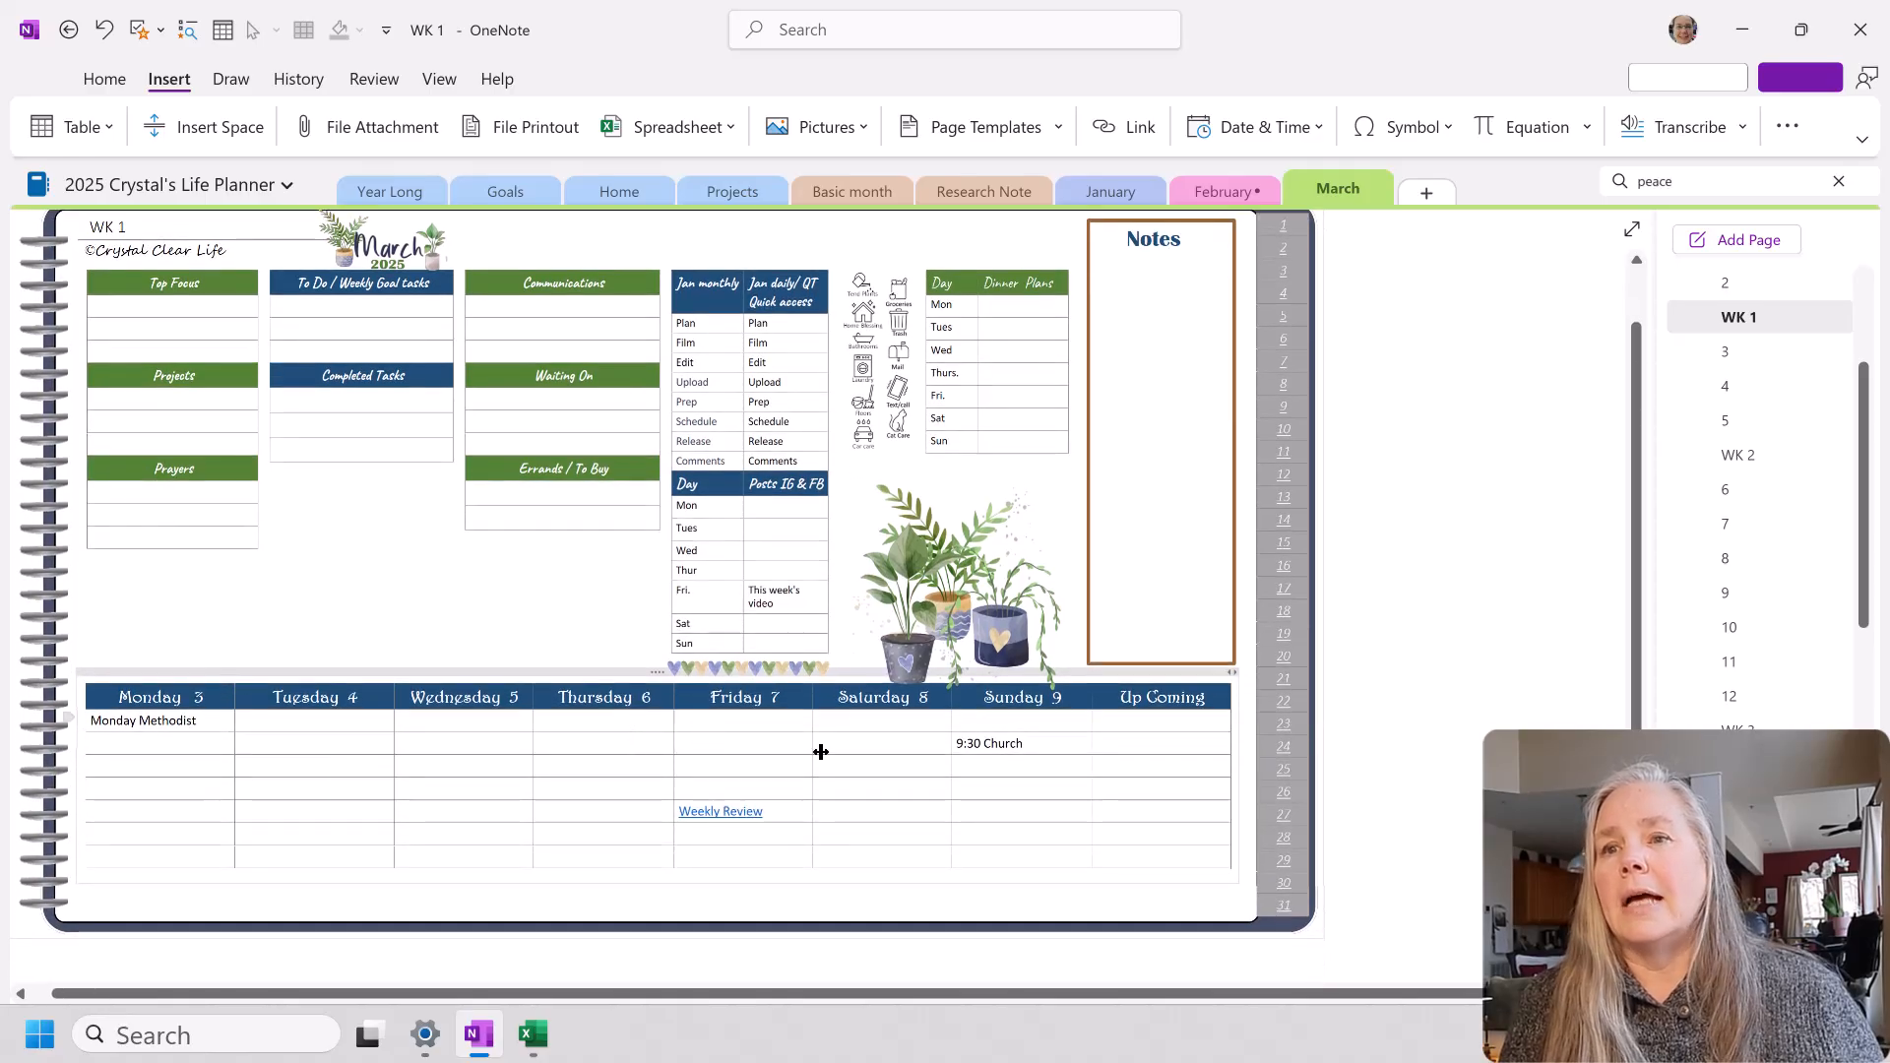
left_click(201, 744)
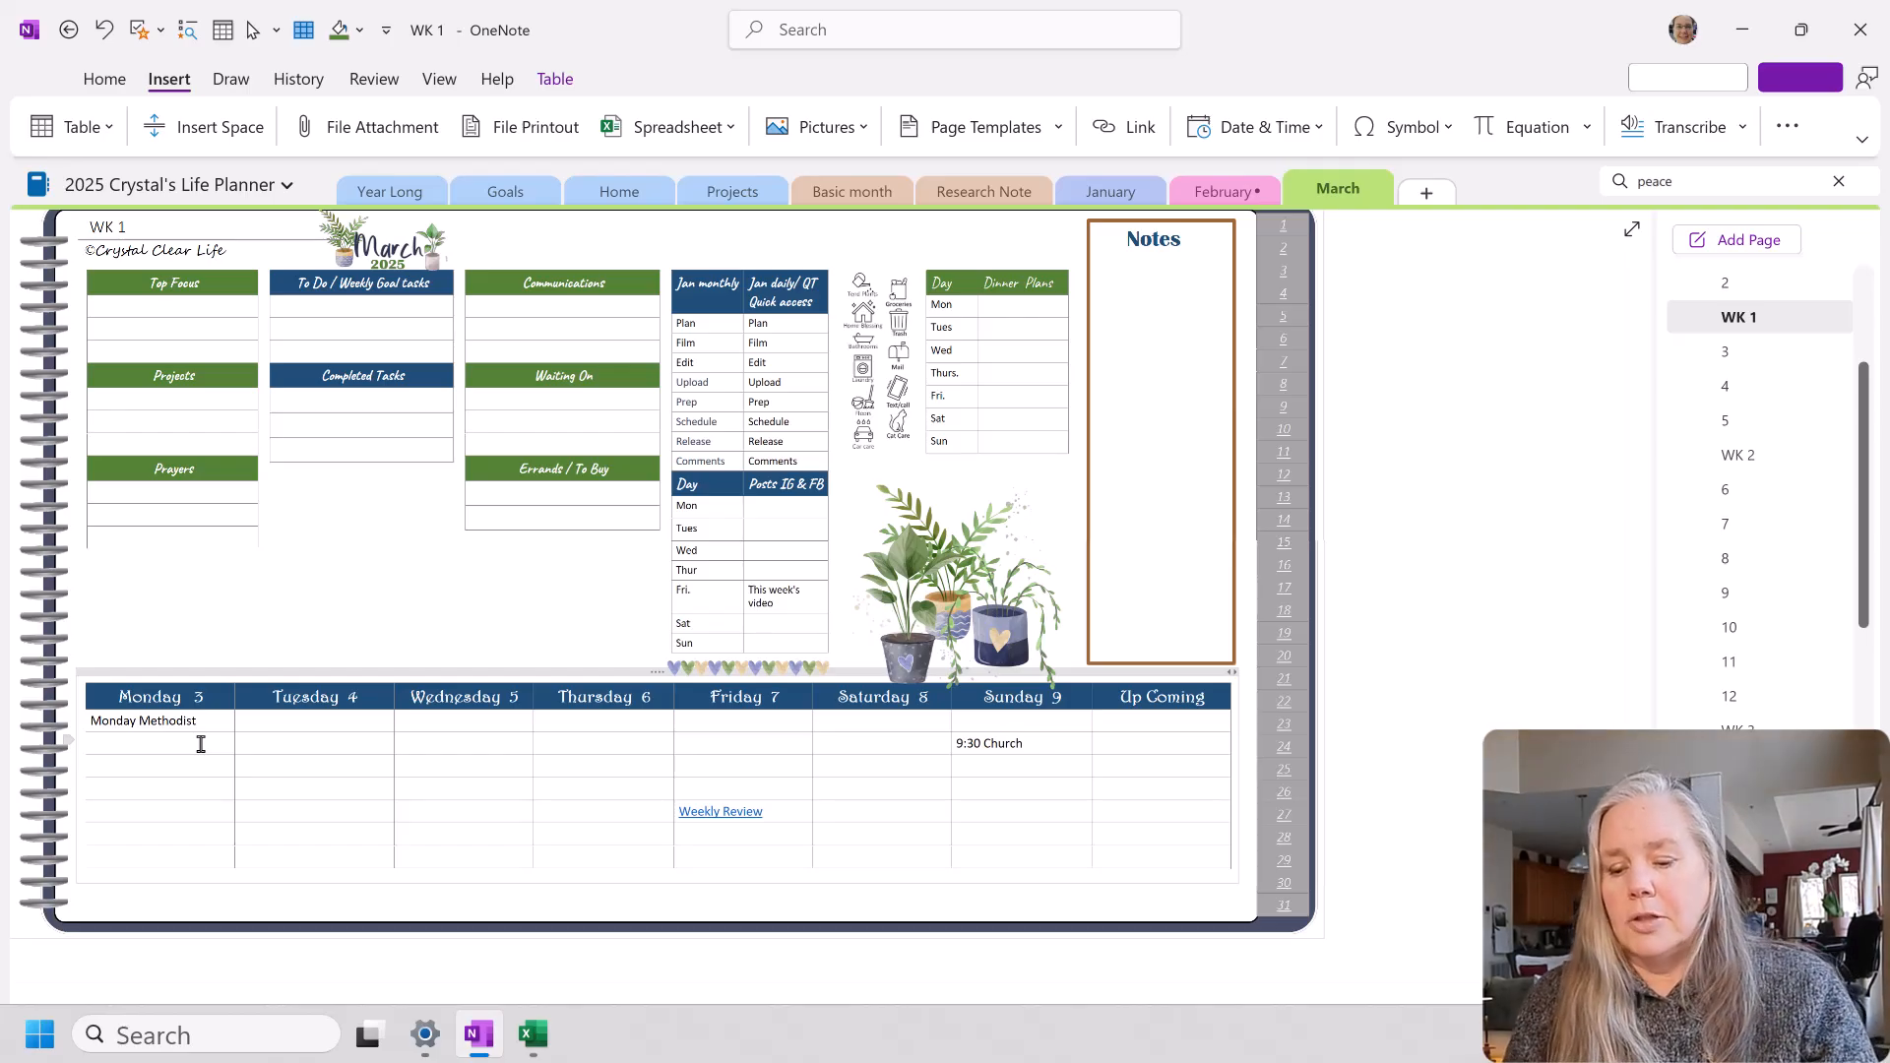
left_click(201, 744)
type("ma")
type("ke heart")
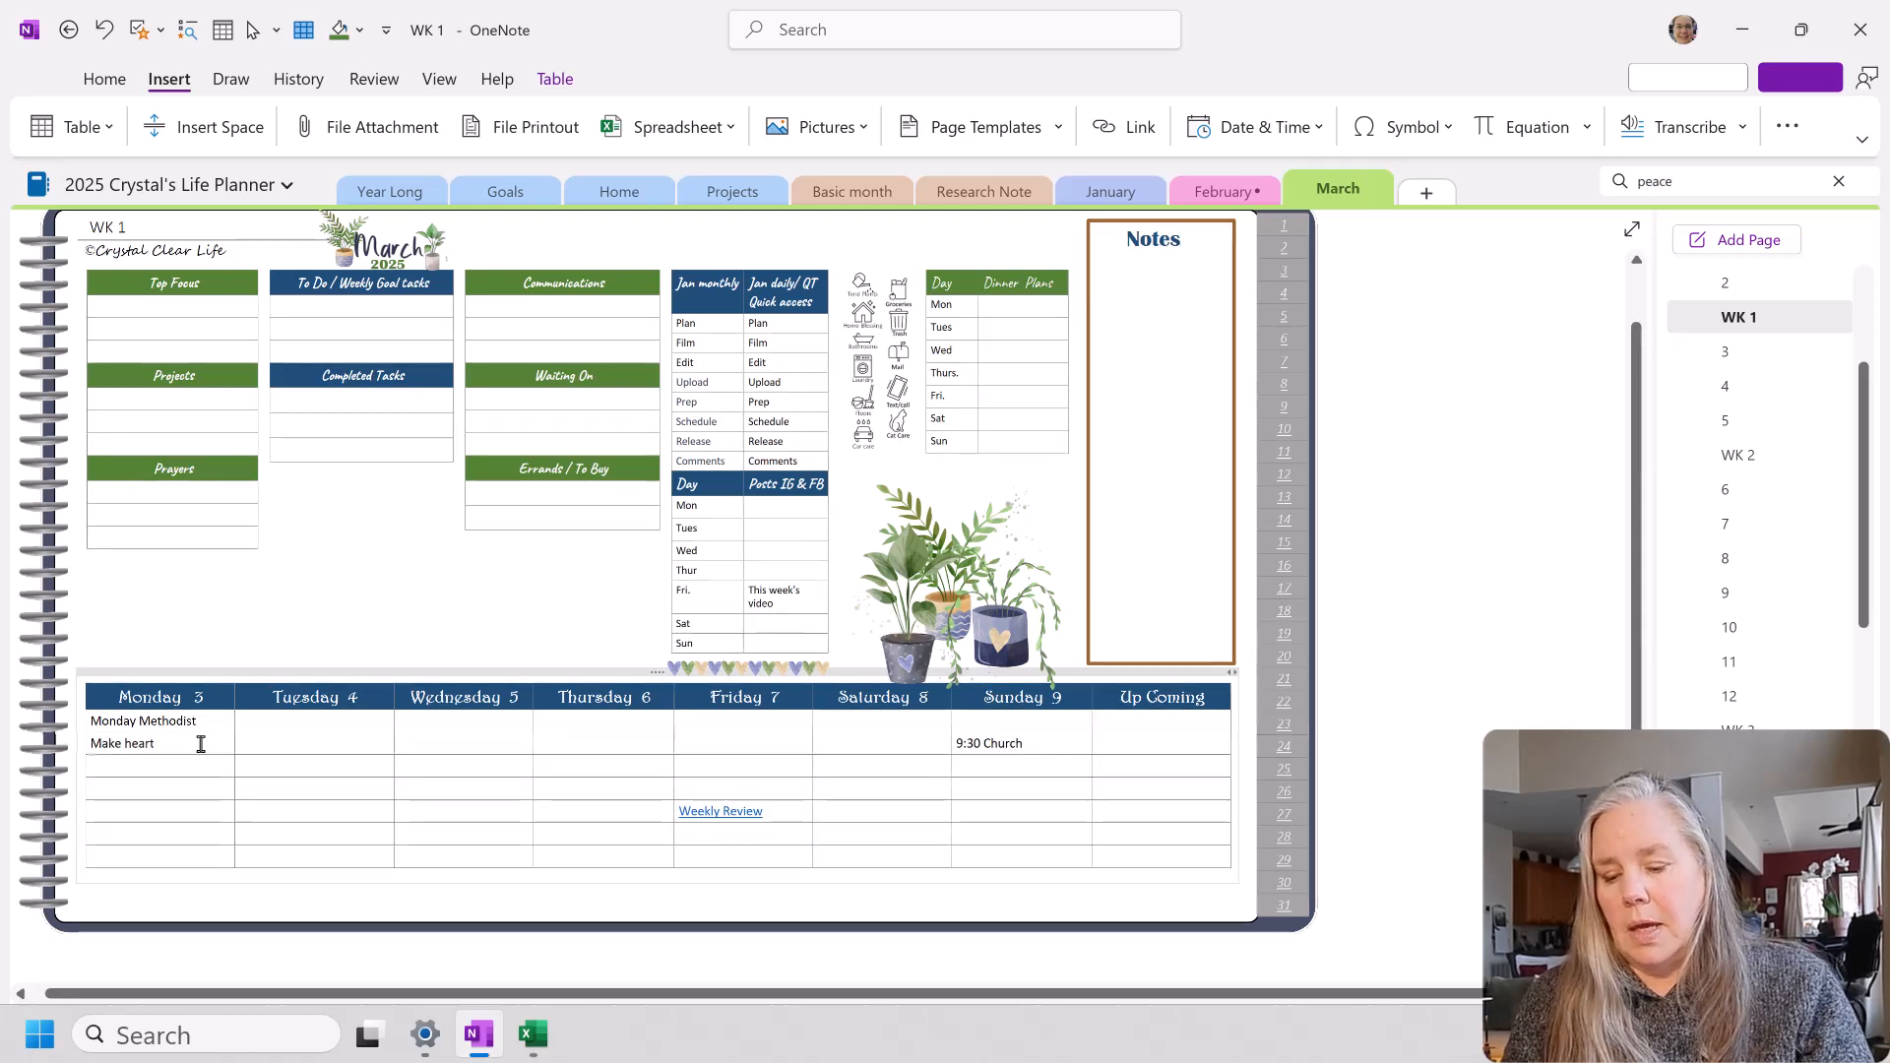
type(" blocks")
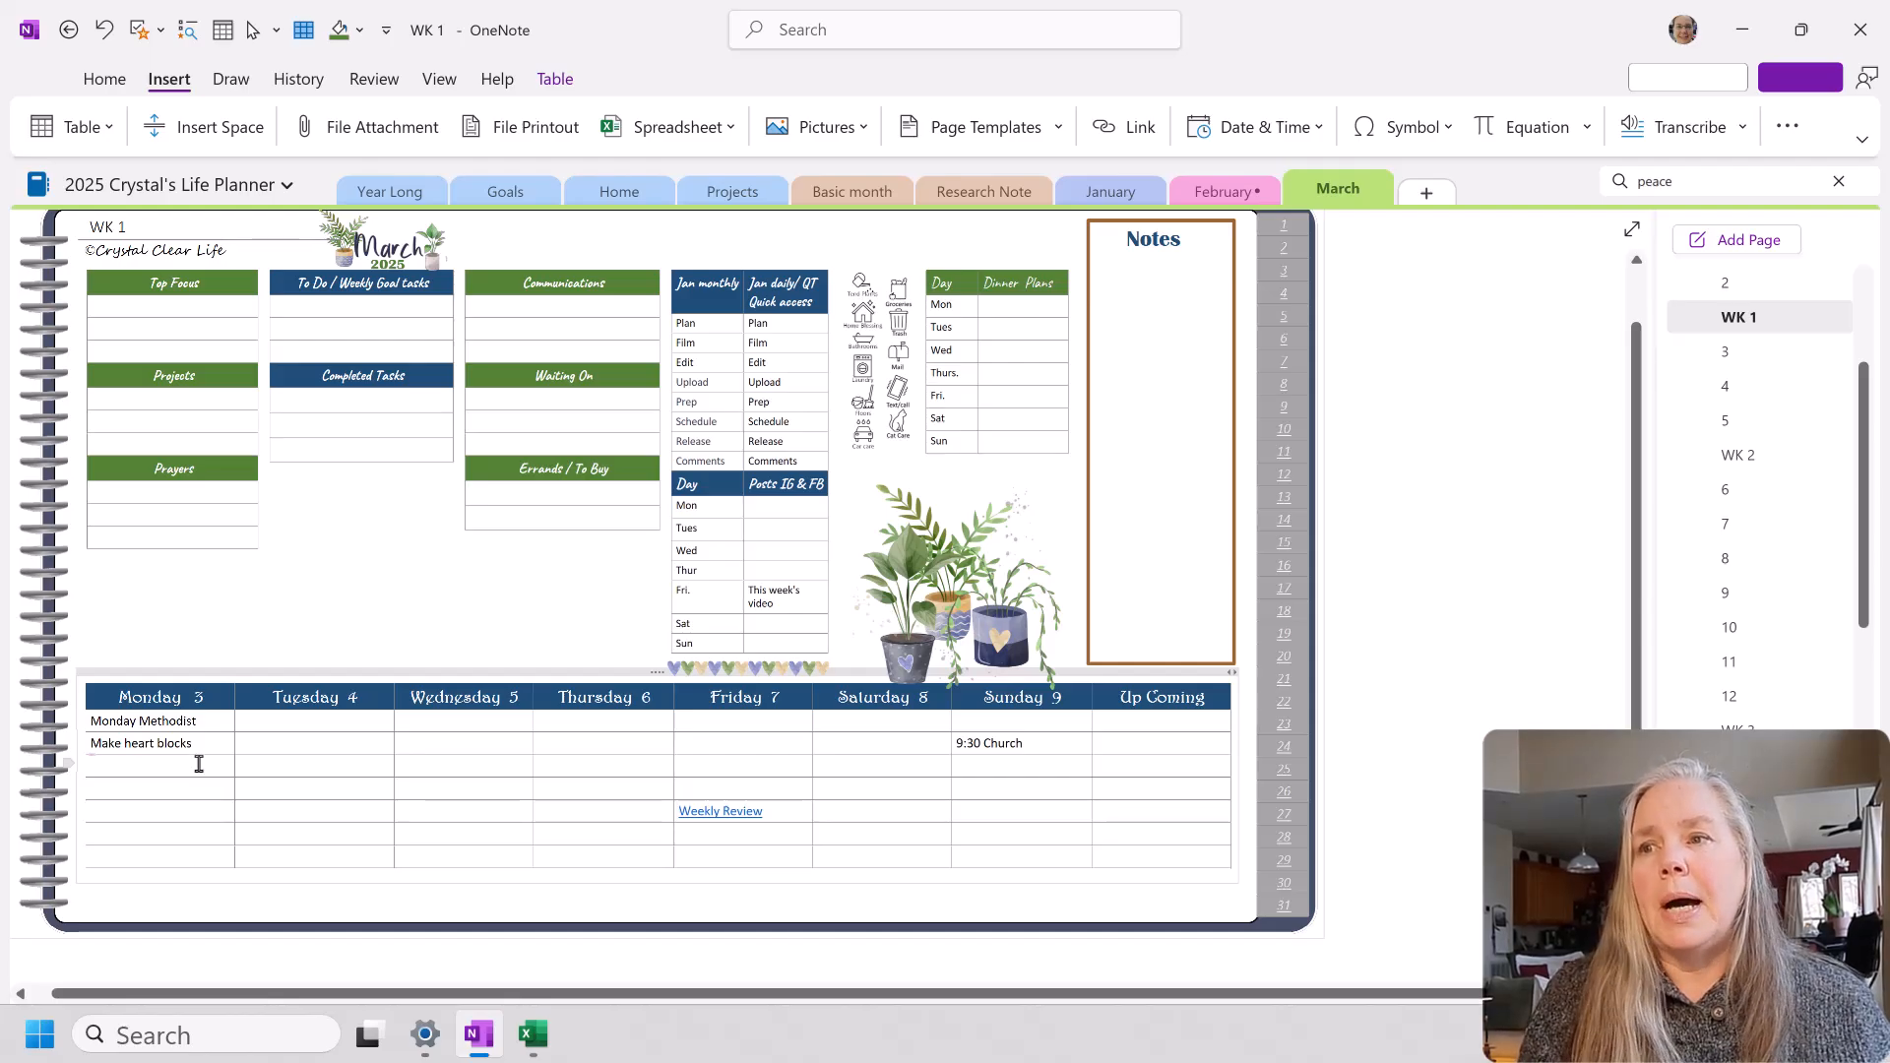
Step: Copy the "Make heart blocks" entry from Monday 3 into the Wednesday 5 column, in the same row as Weekly Review
left_click_drag(193, 744, 90, 744)
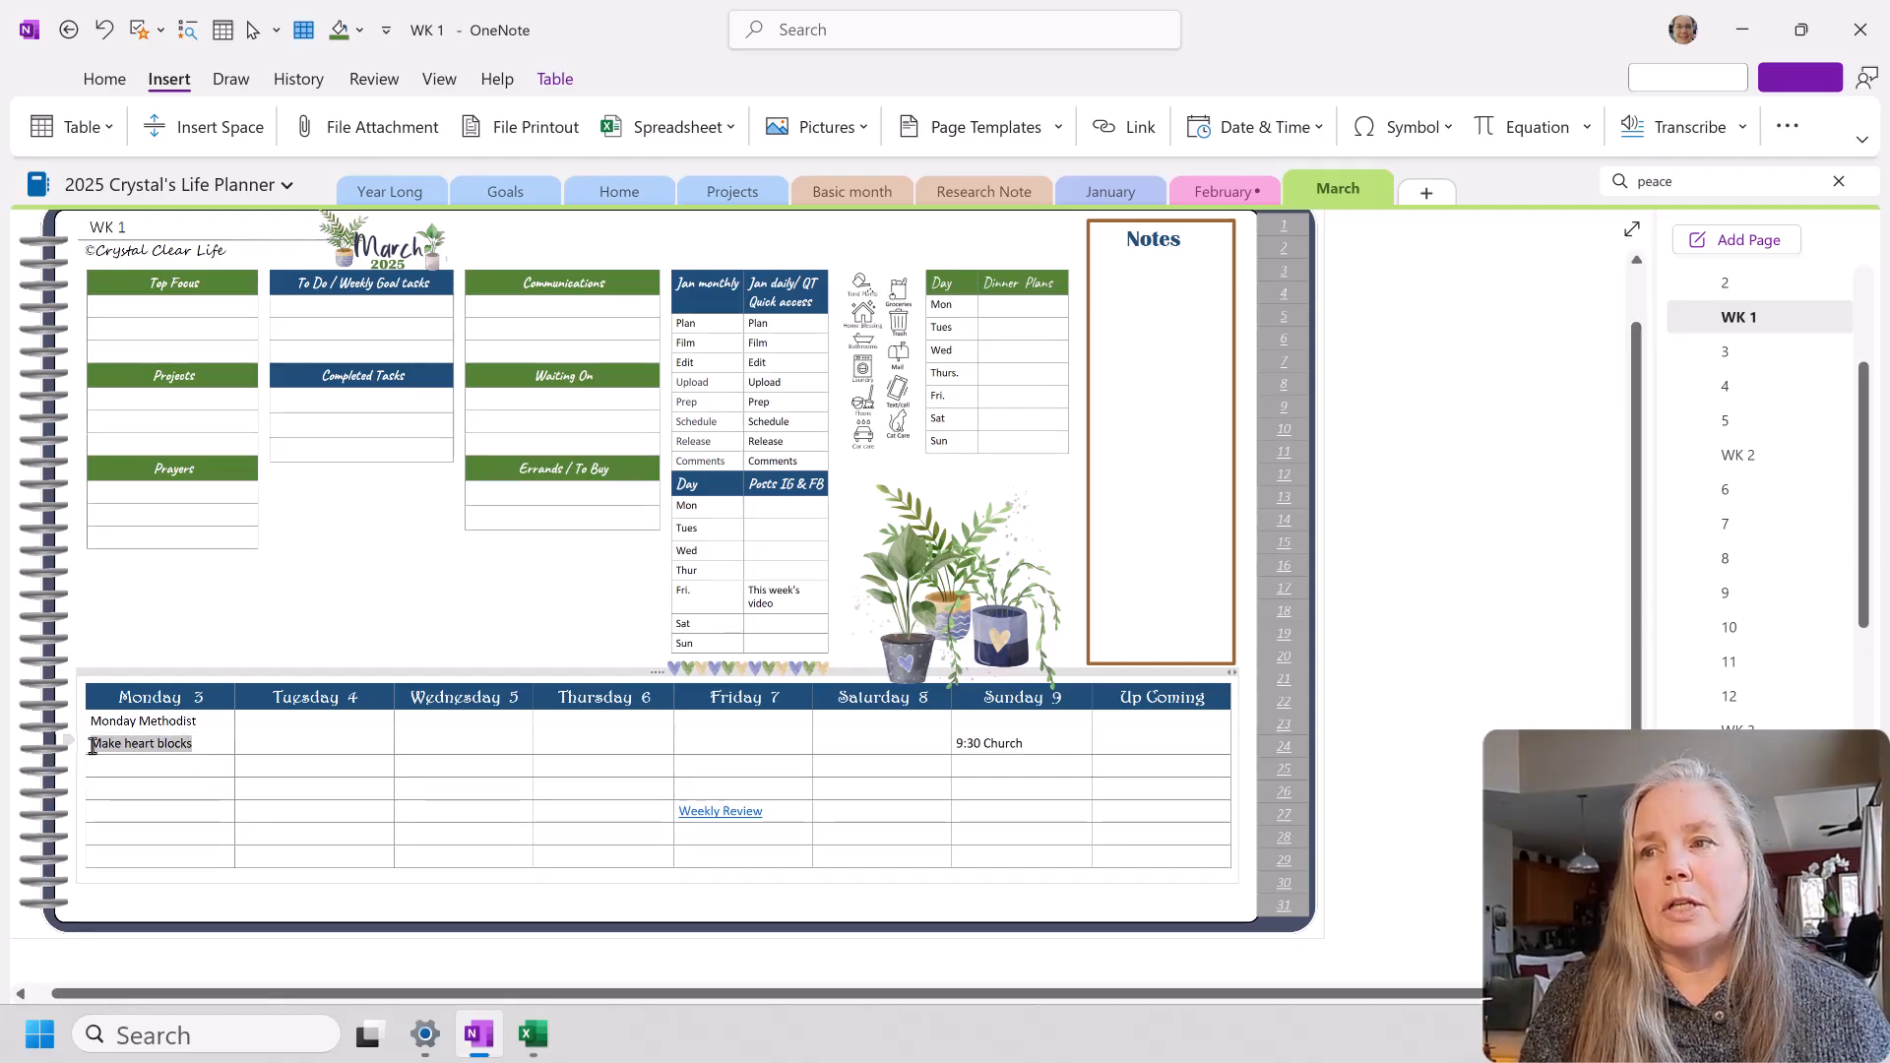
right_click(126, 748)
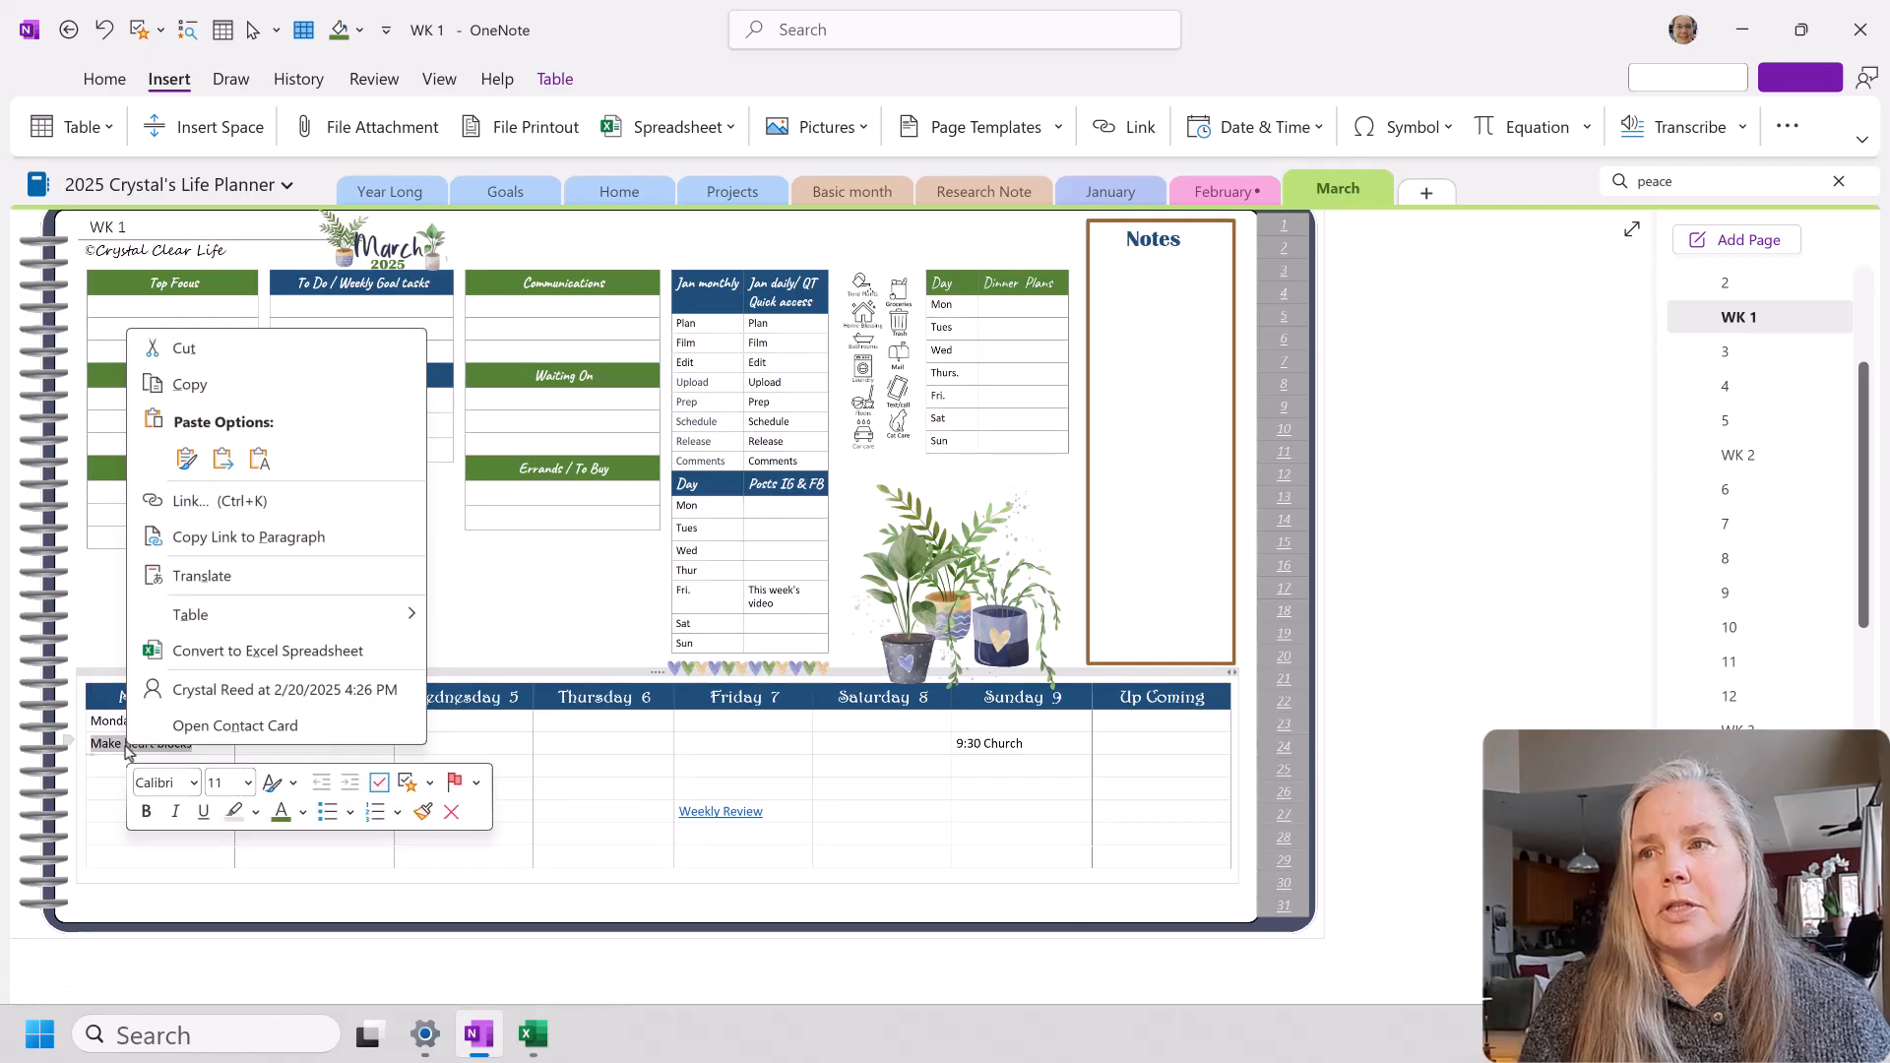
left_click(192, 383)
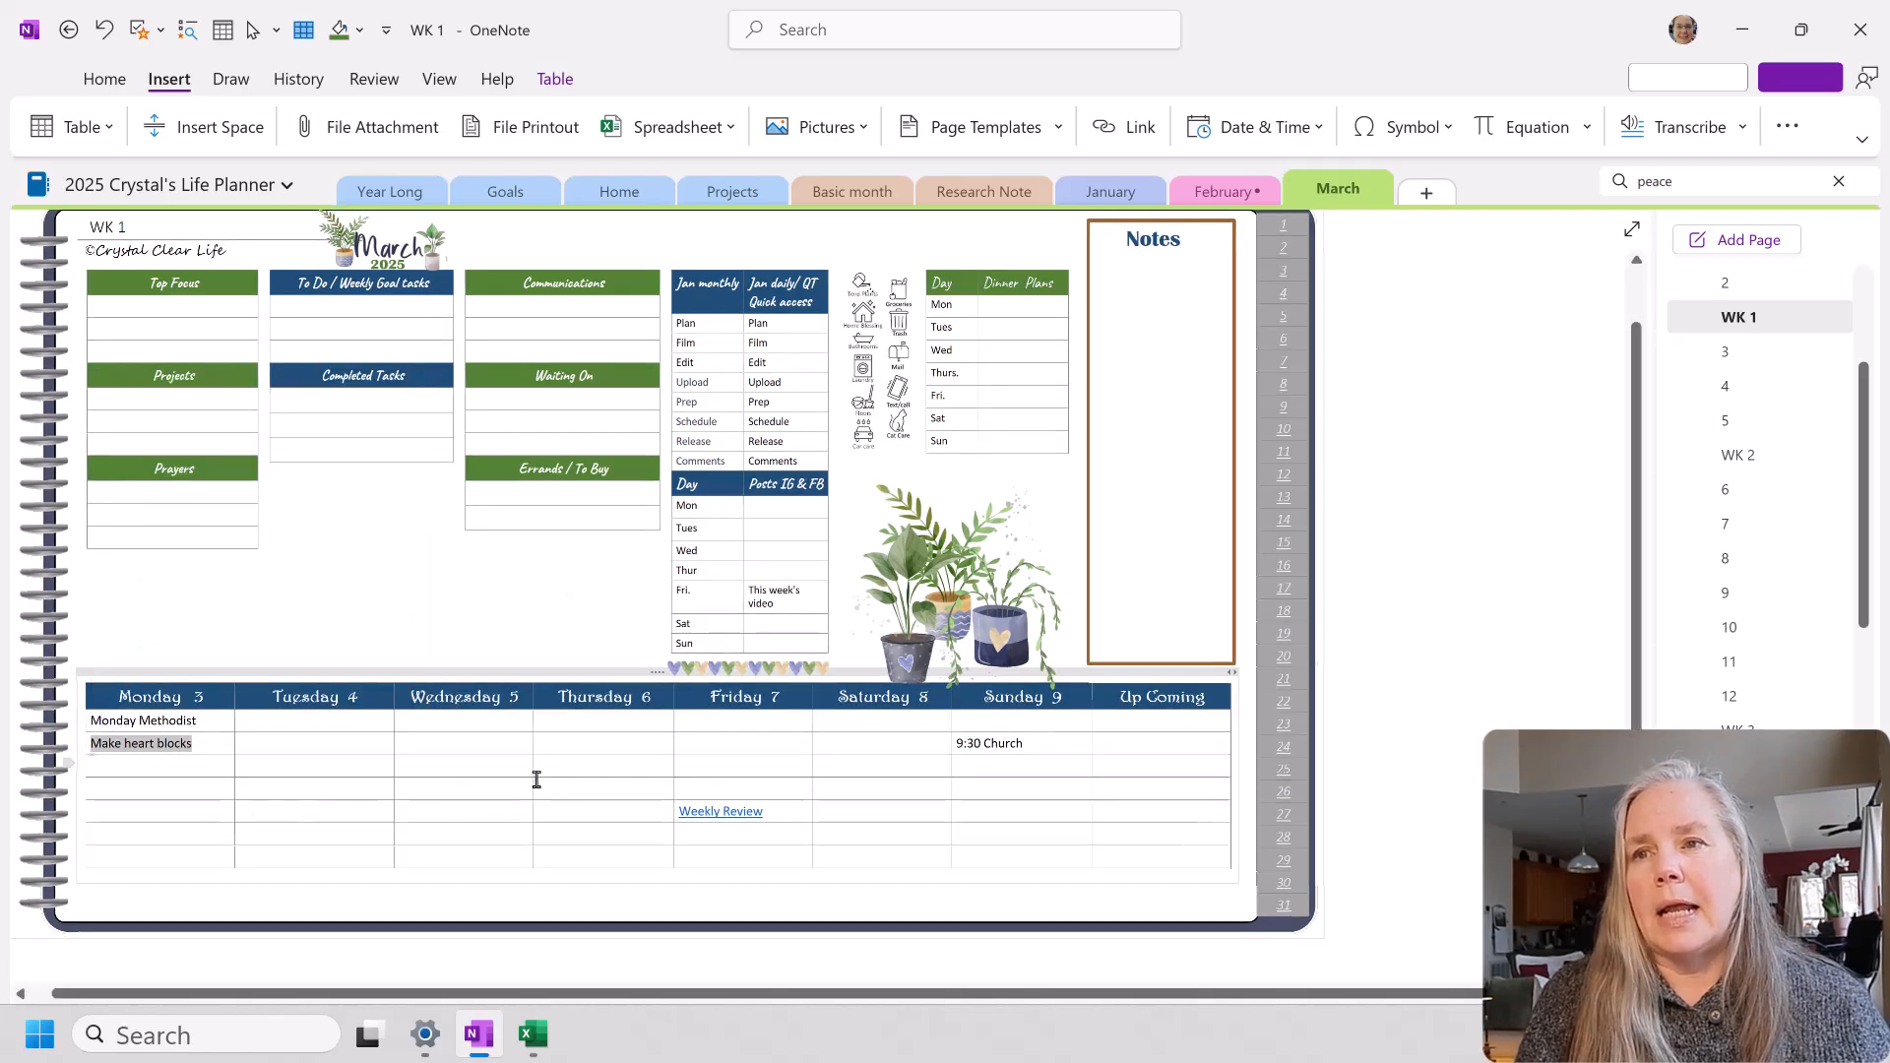
right_click(416, 816)
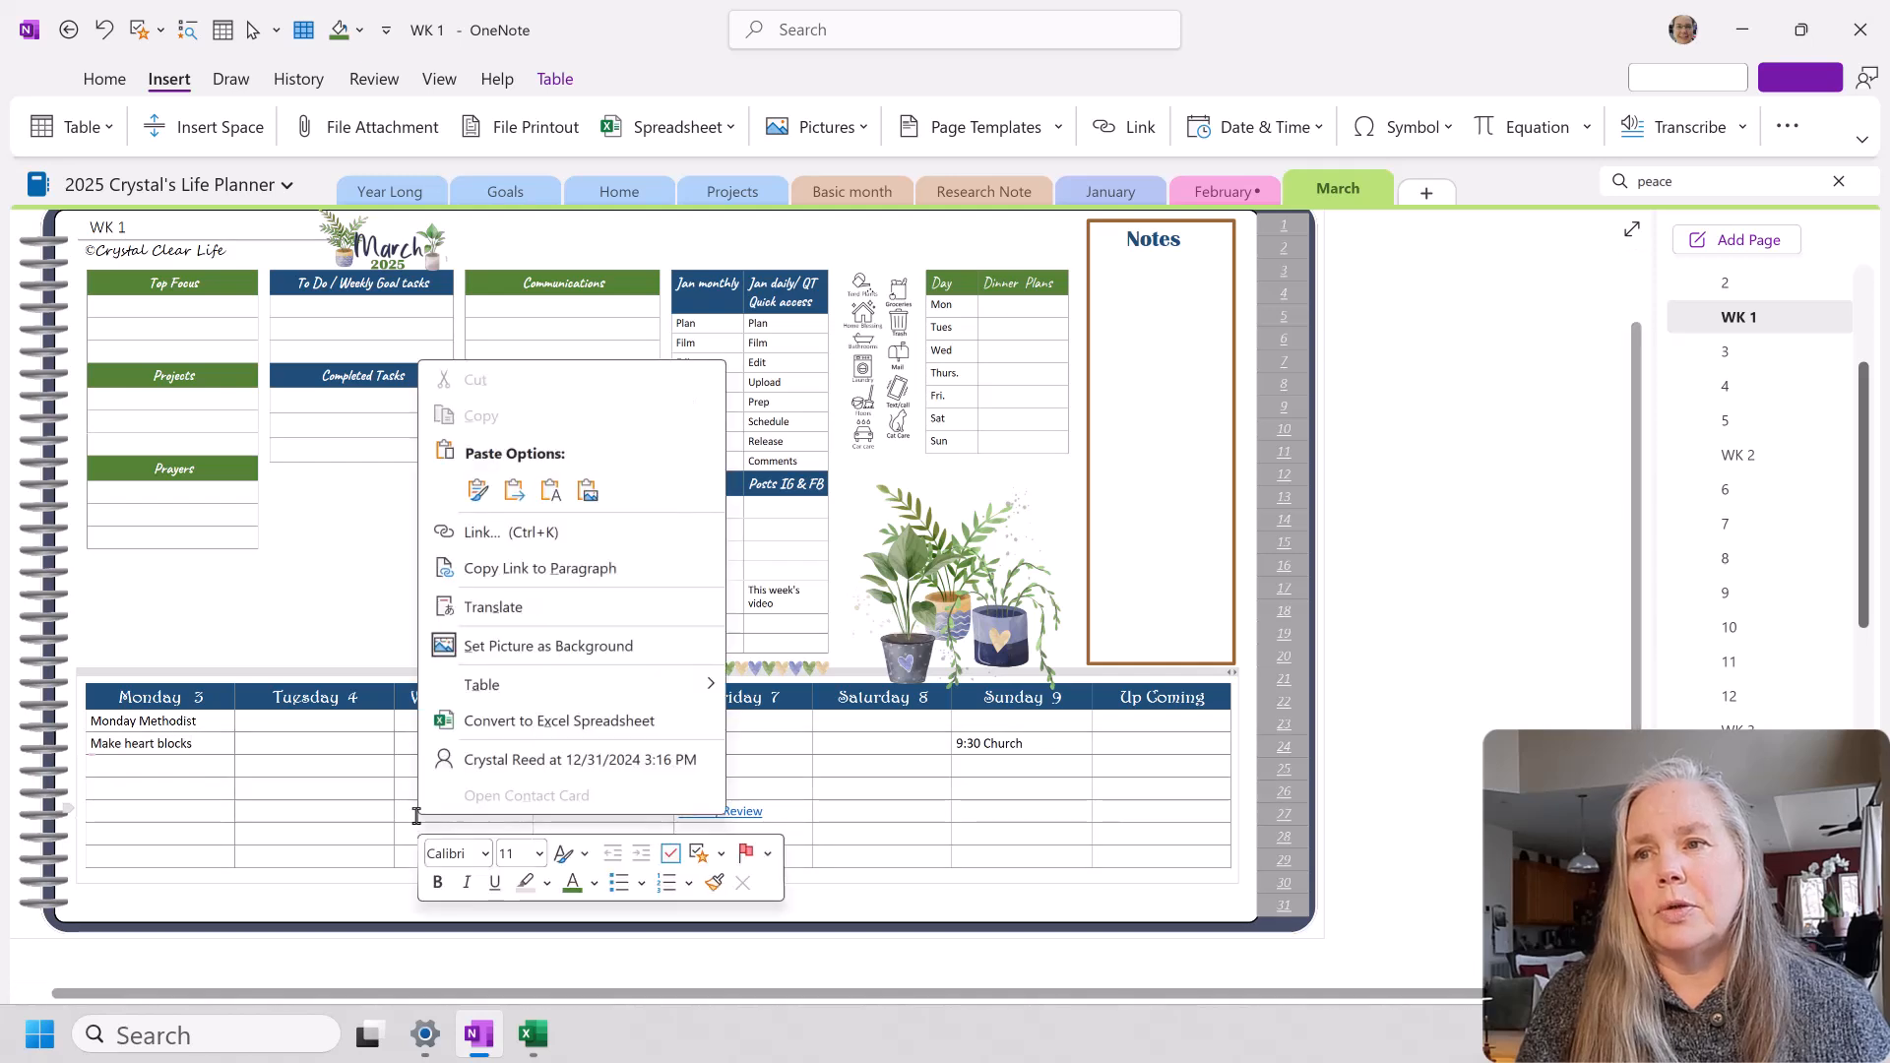
left_click(478, 490)
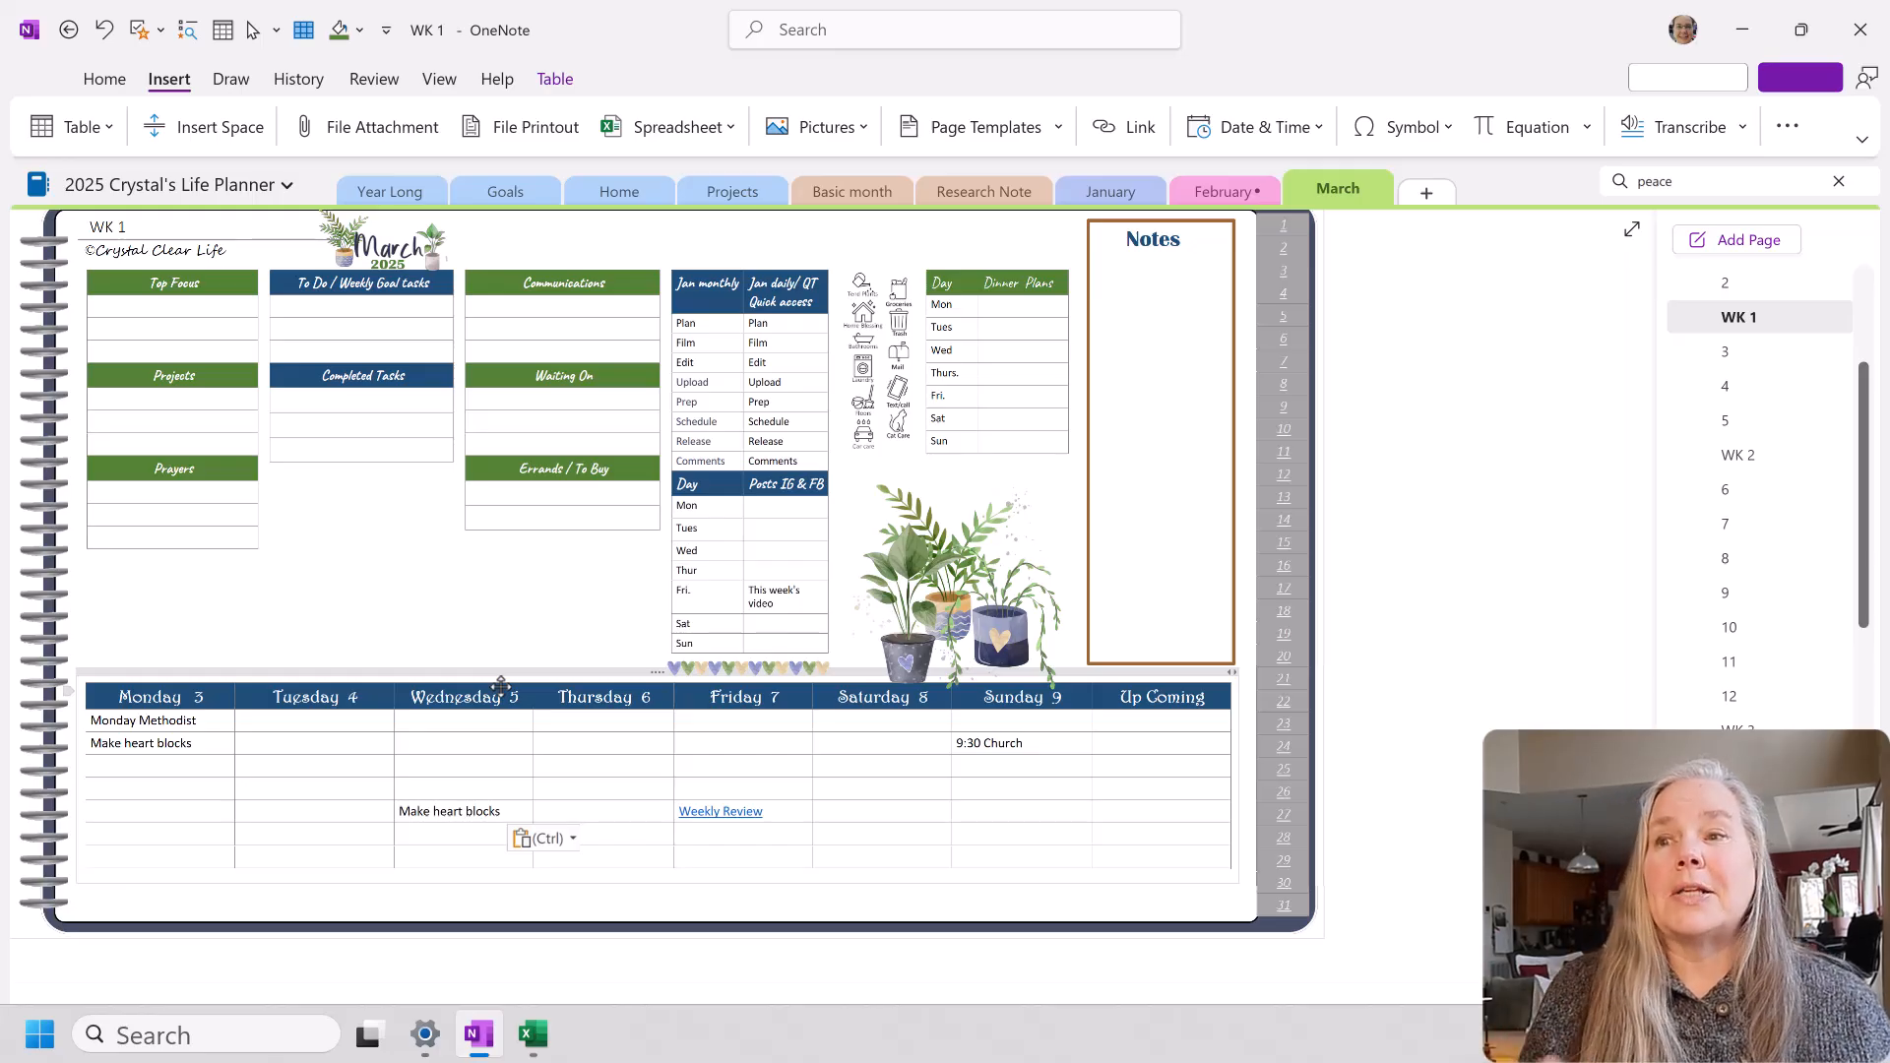
Step: Enter "Film Facebook to OneNote" under Tuesday 4, in the same row as Monday's "Make heart blocks"
left_click(288, 741)
type("Film Fa")
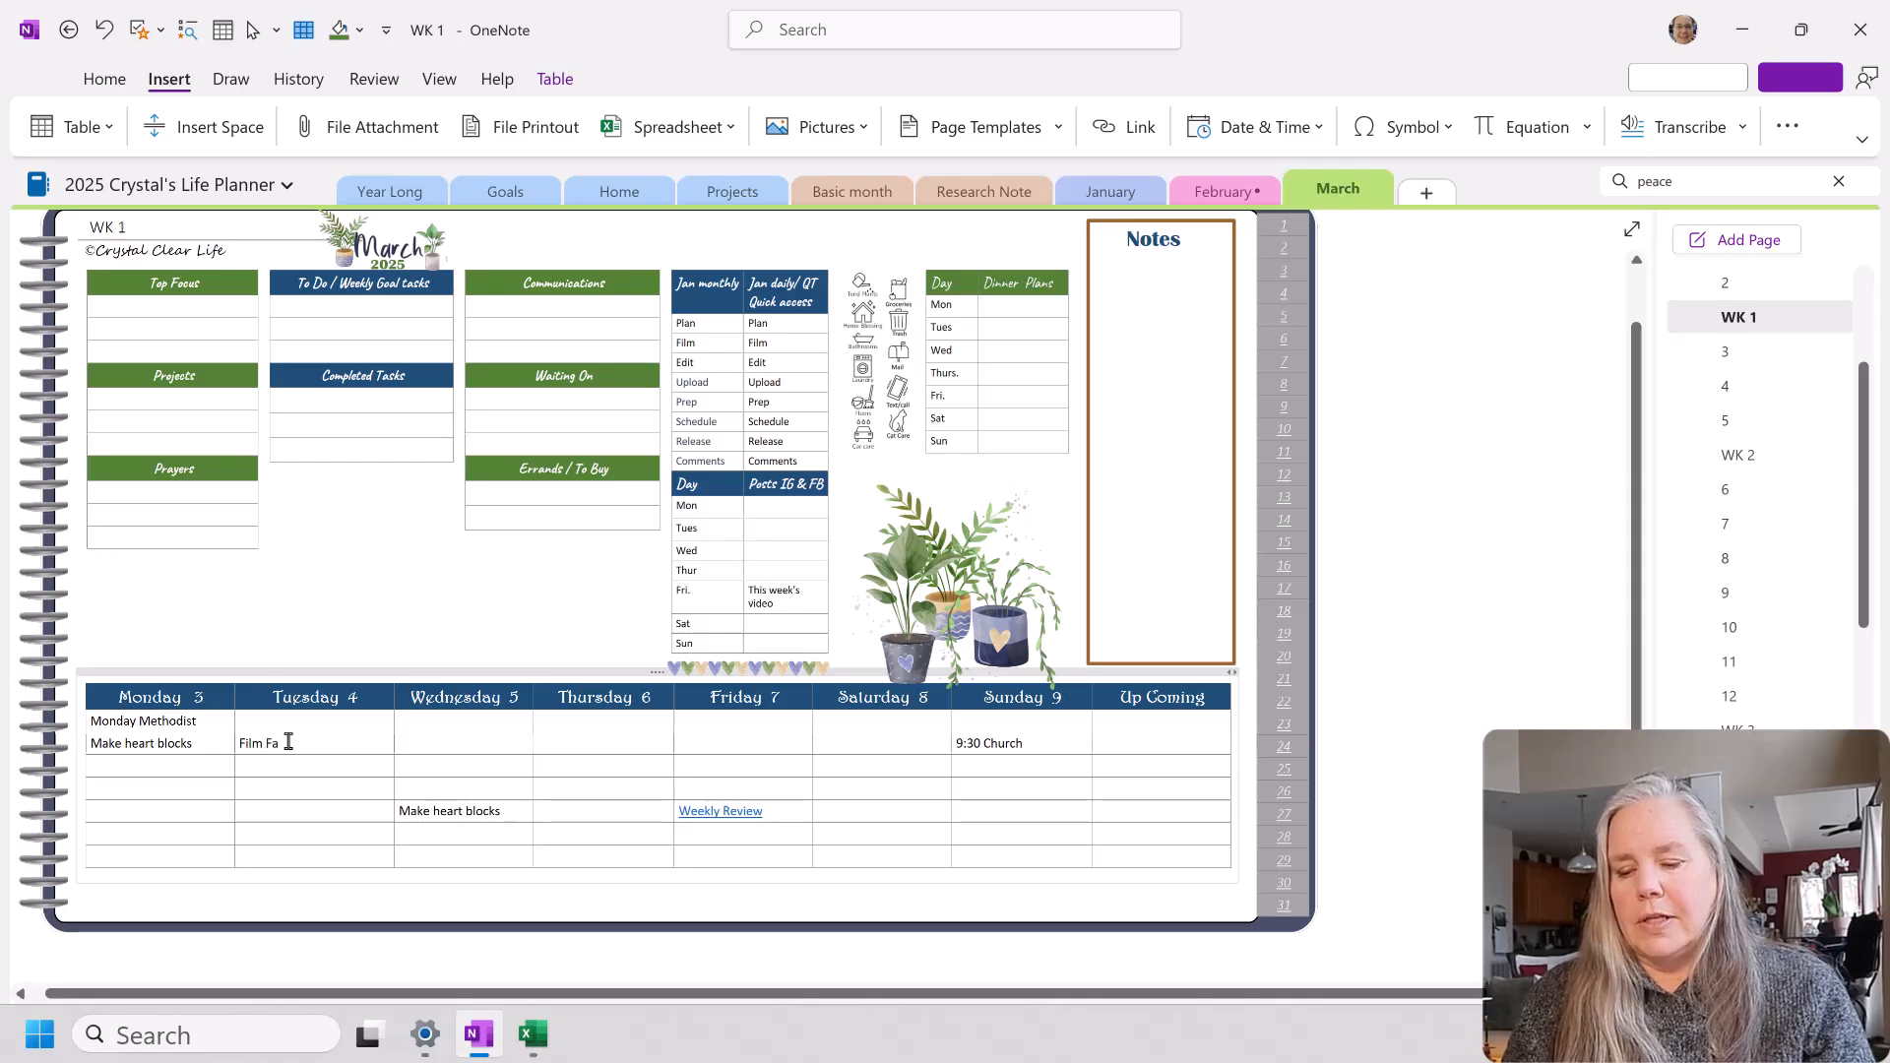
type("cebook to")
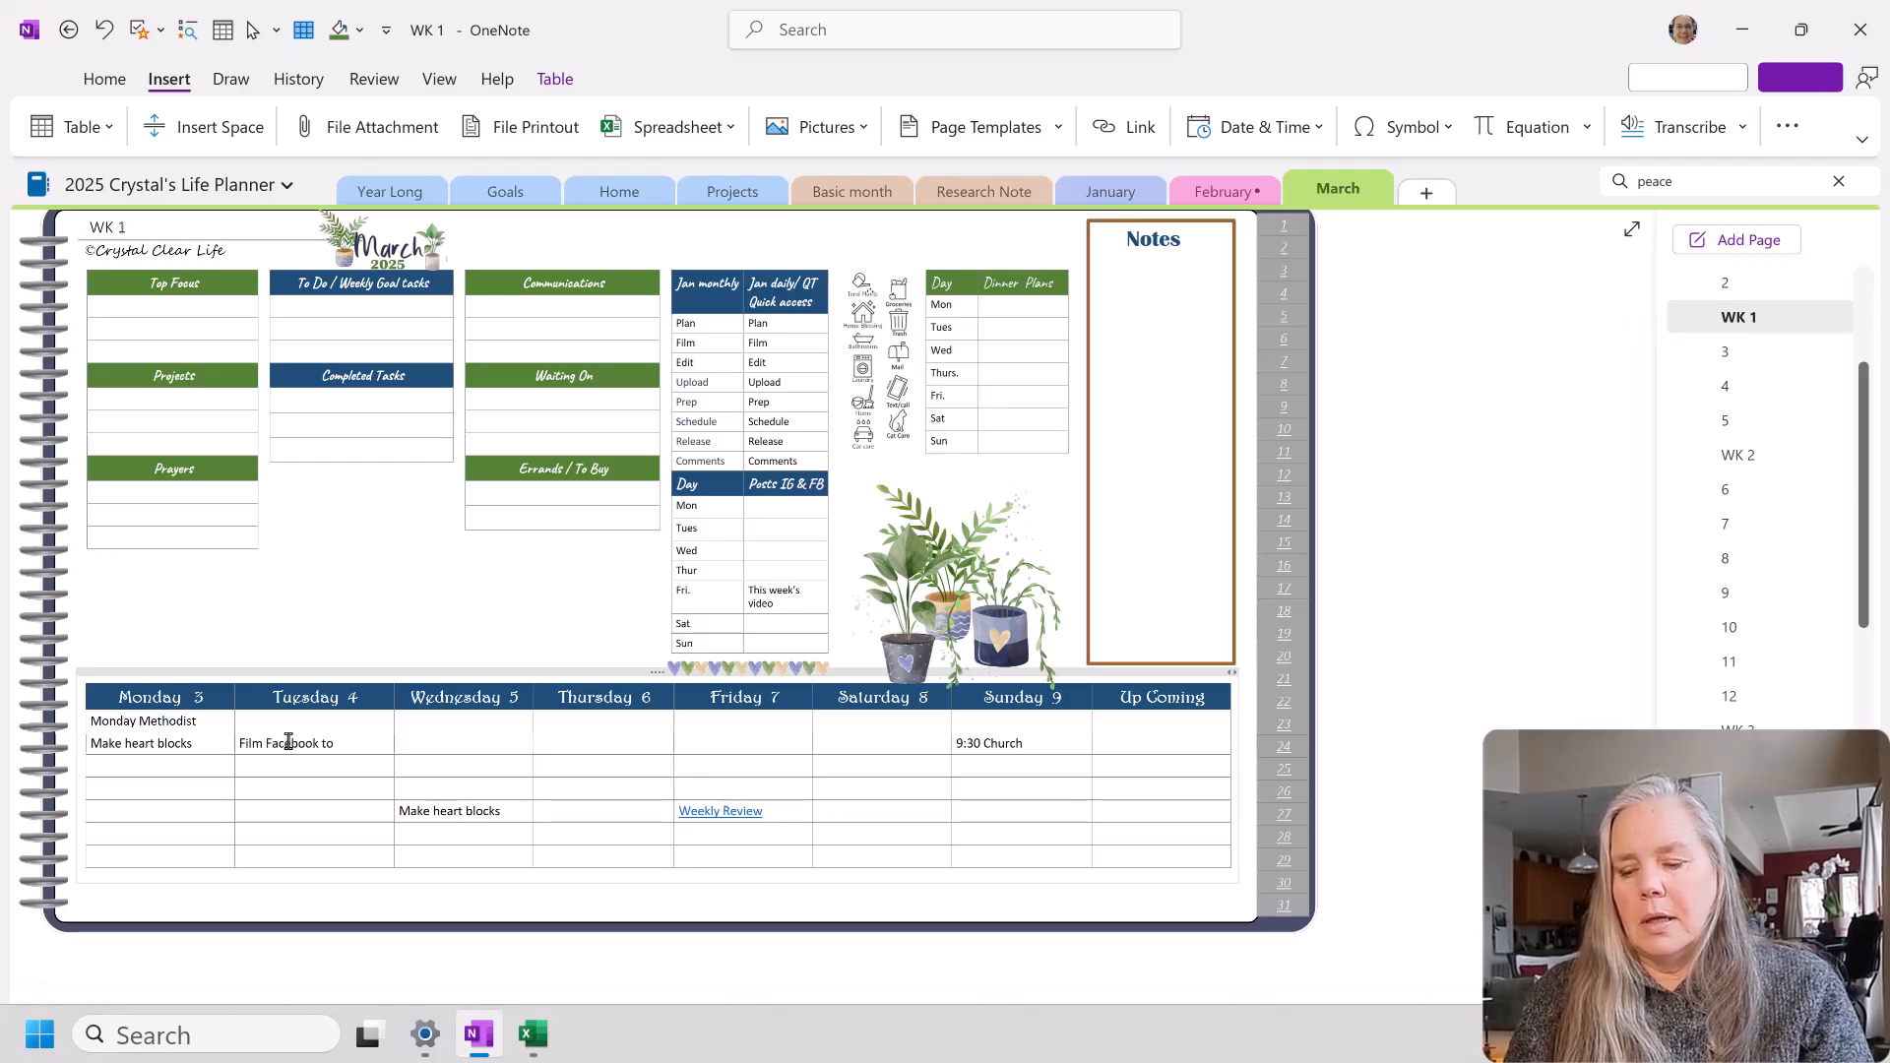
type(" OneNote")
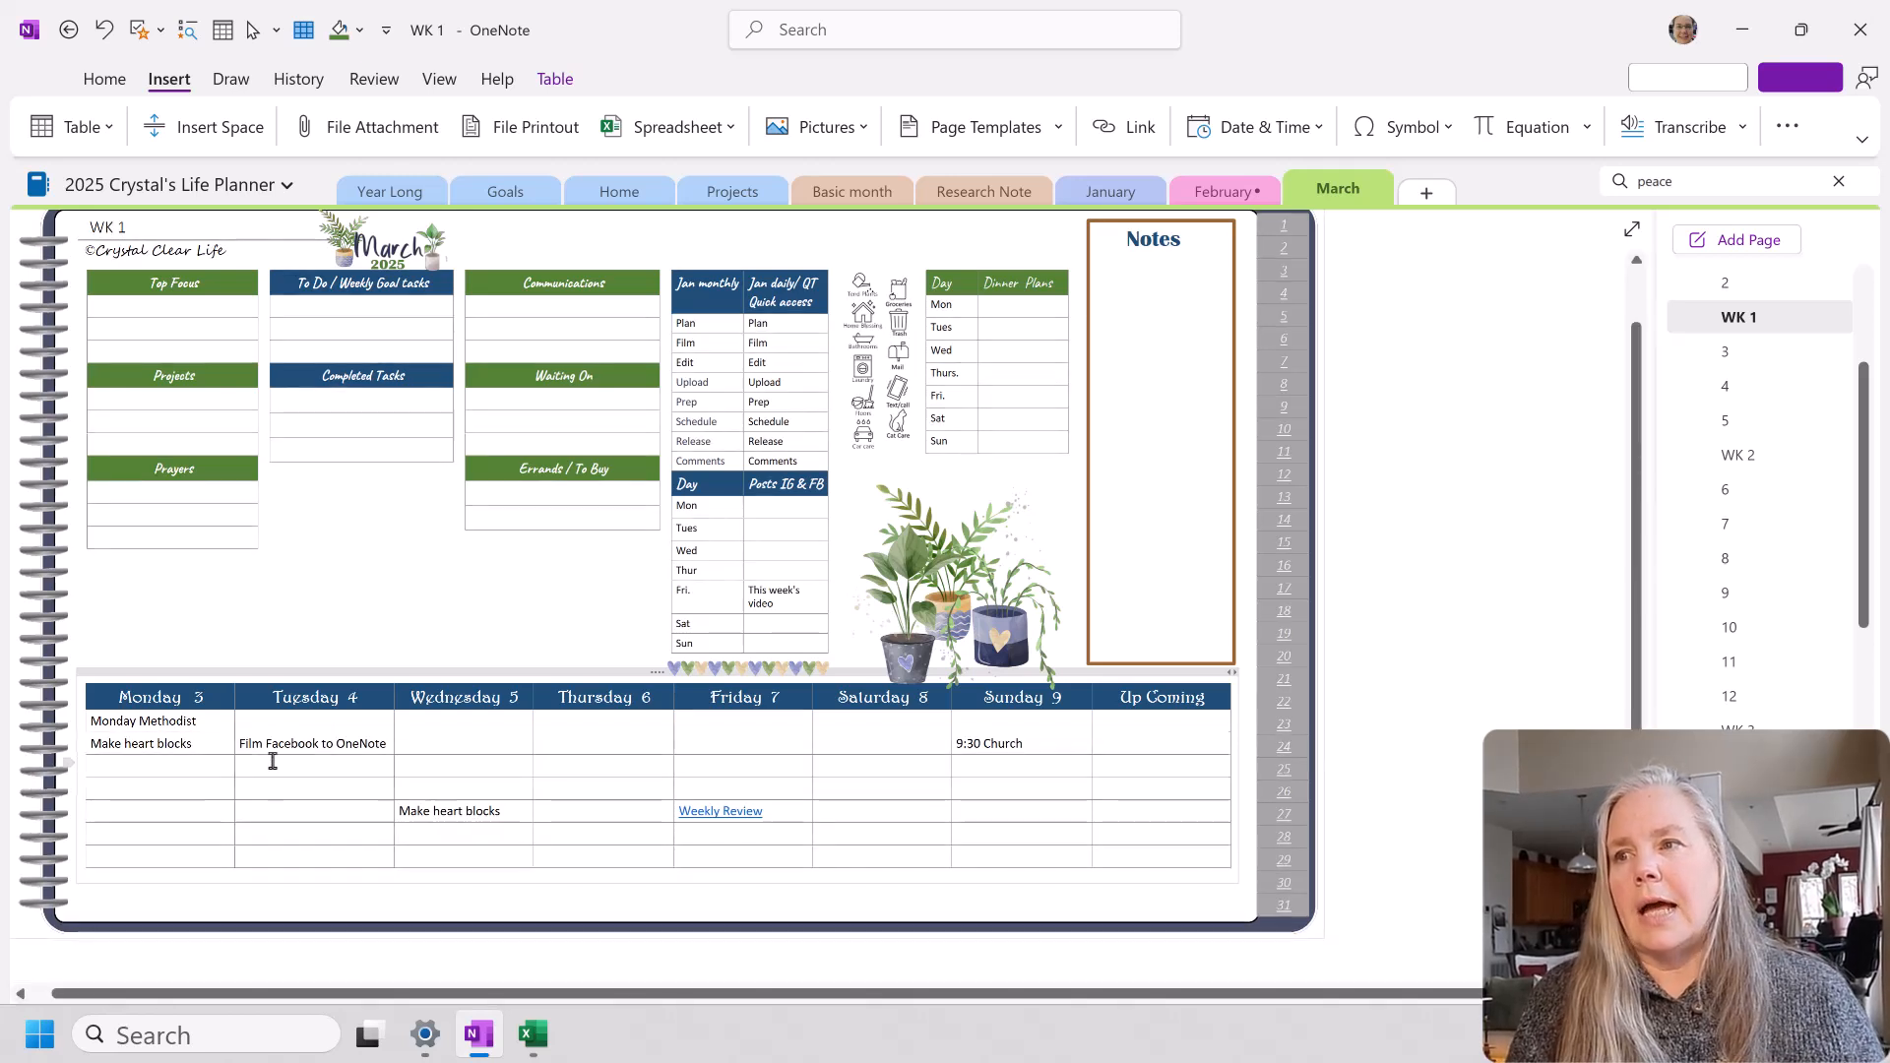
Step: Copy the Tuesday 4 filming entry to the Weekly Review row of that day and change it to "Edit Facebook to OneNote"
left_click_drag(239, 744, 385, 740)
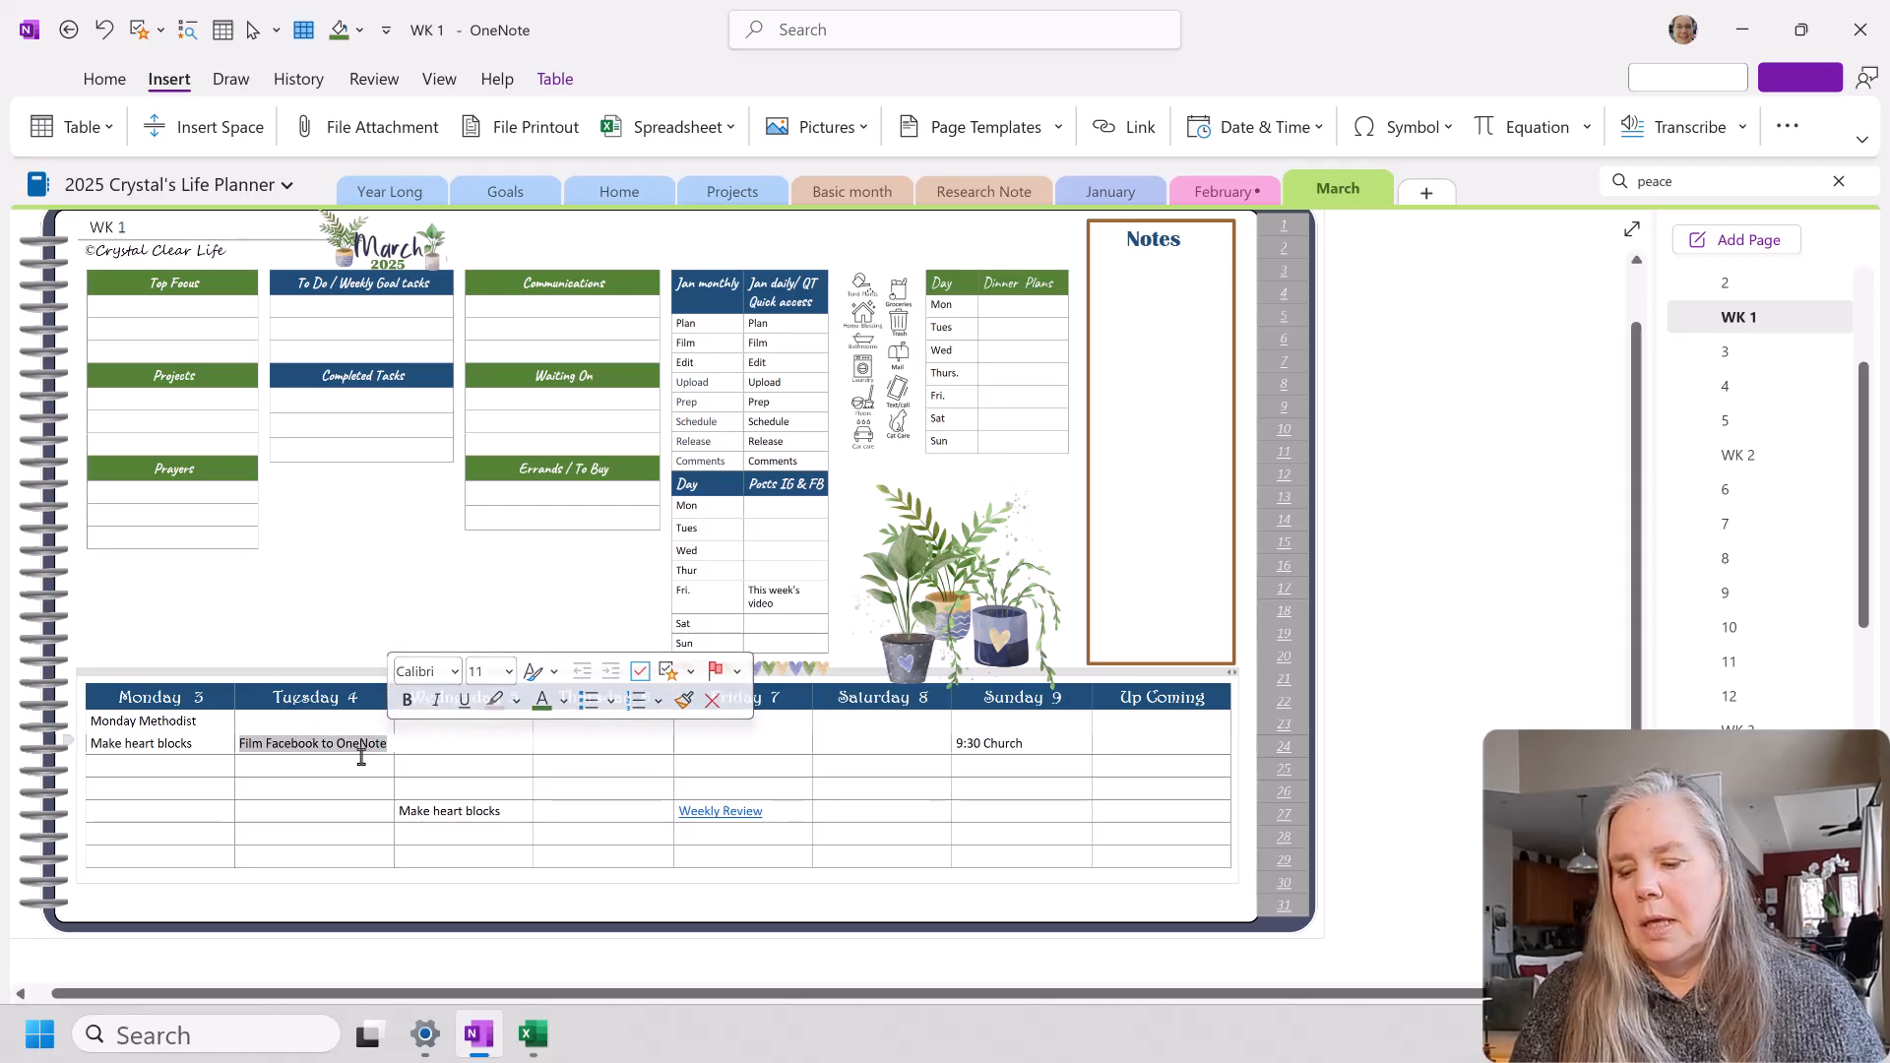
left_click(266, 809)
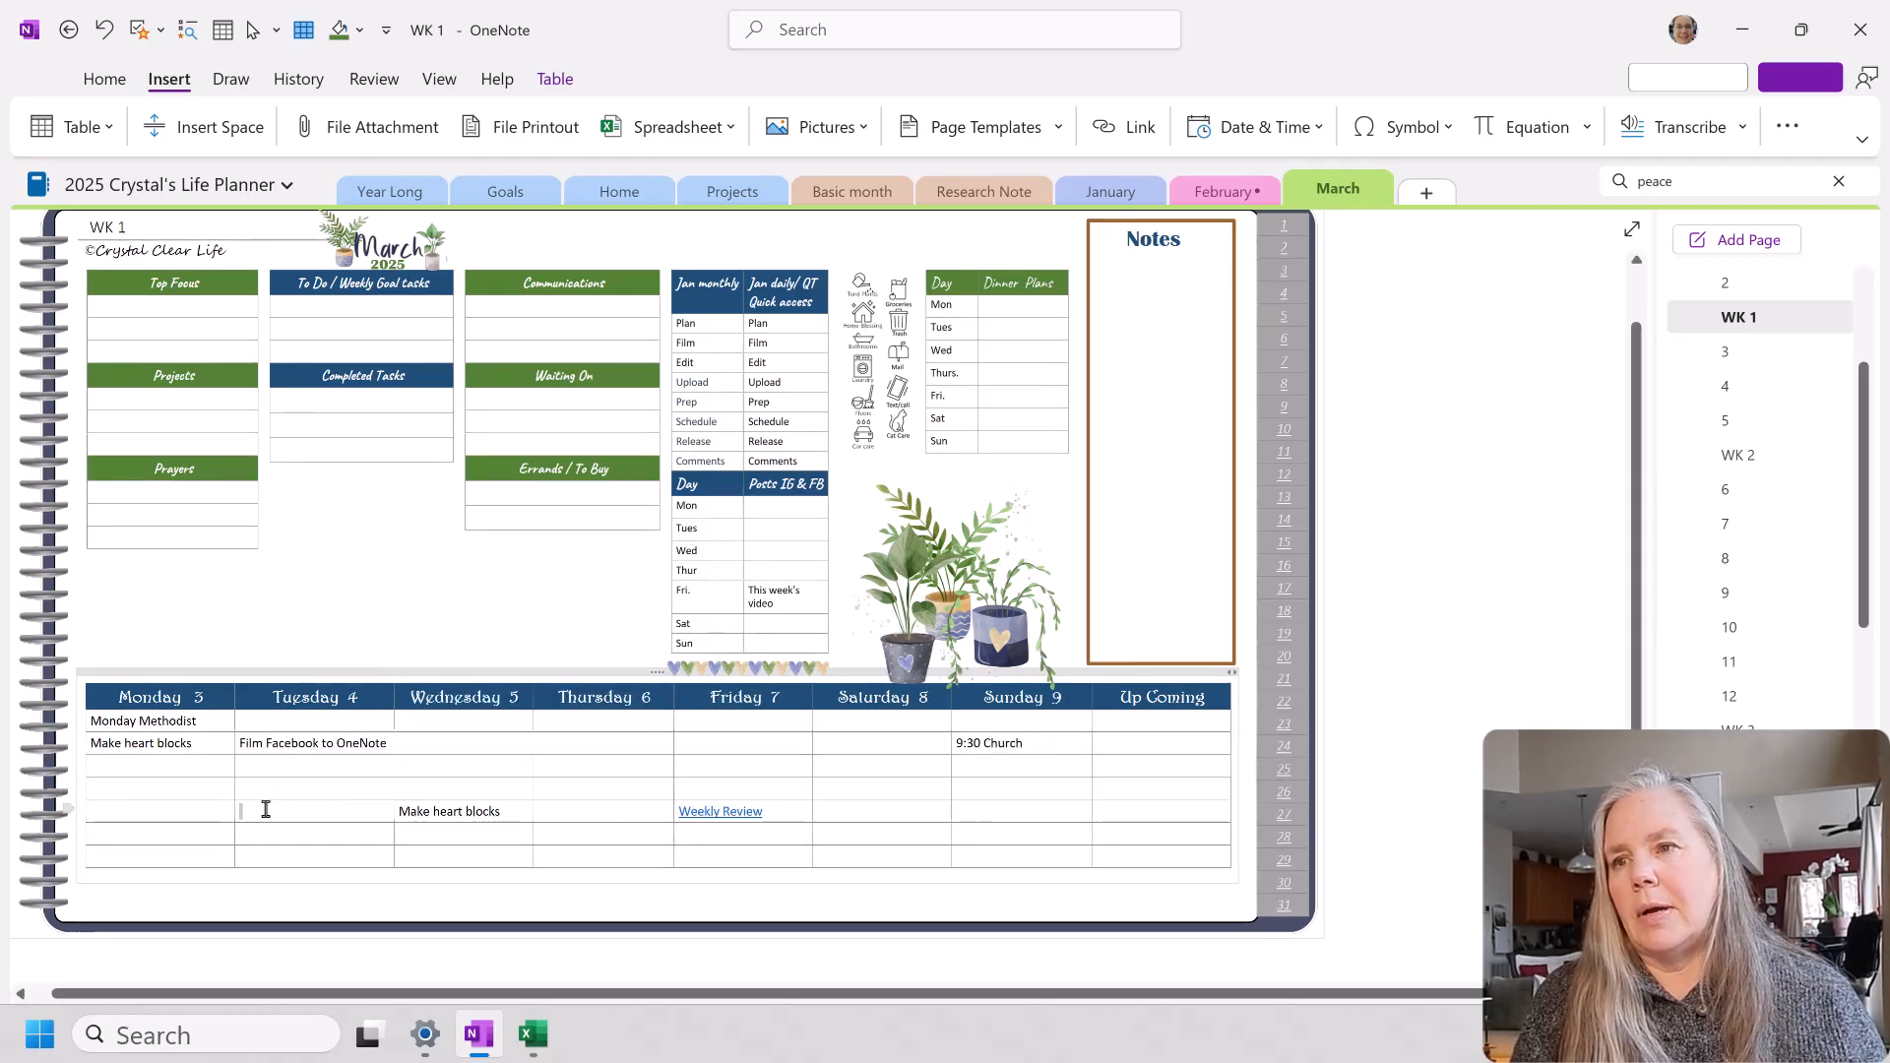
key("ctrl+v")
left_click_drag(265, 810, 238, 807)
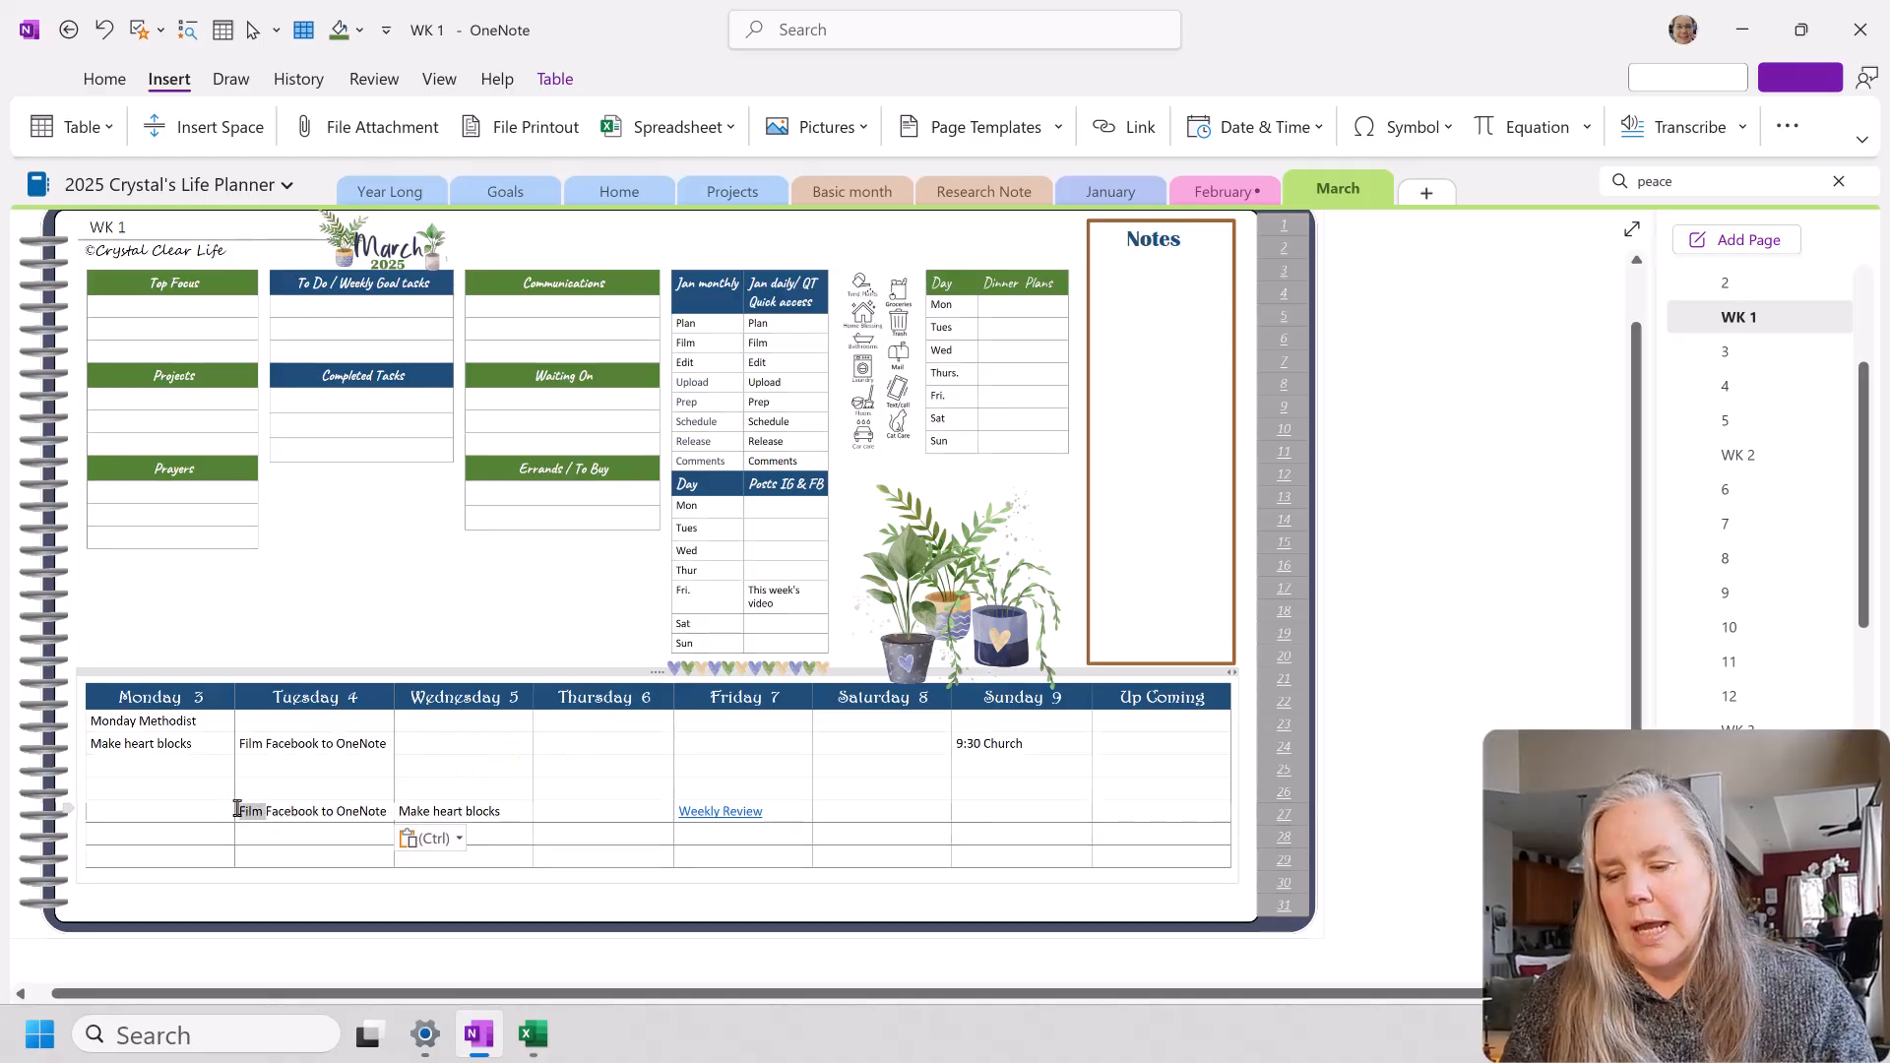
type("Edit")
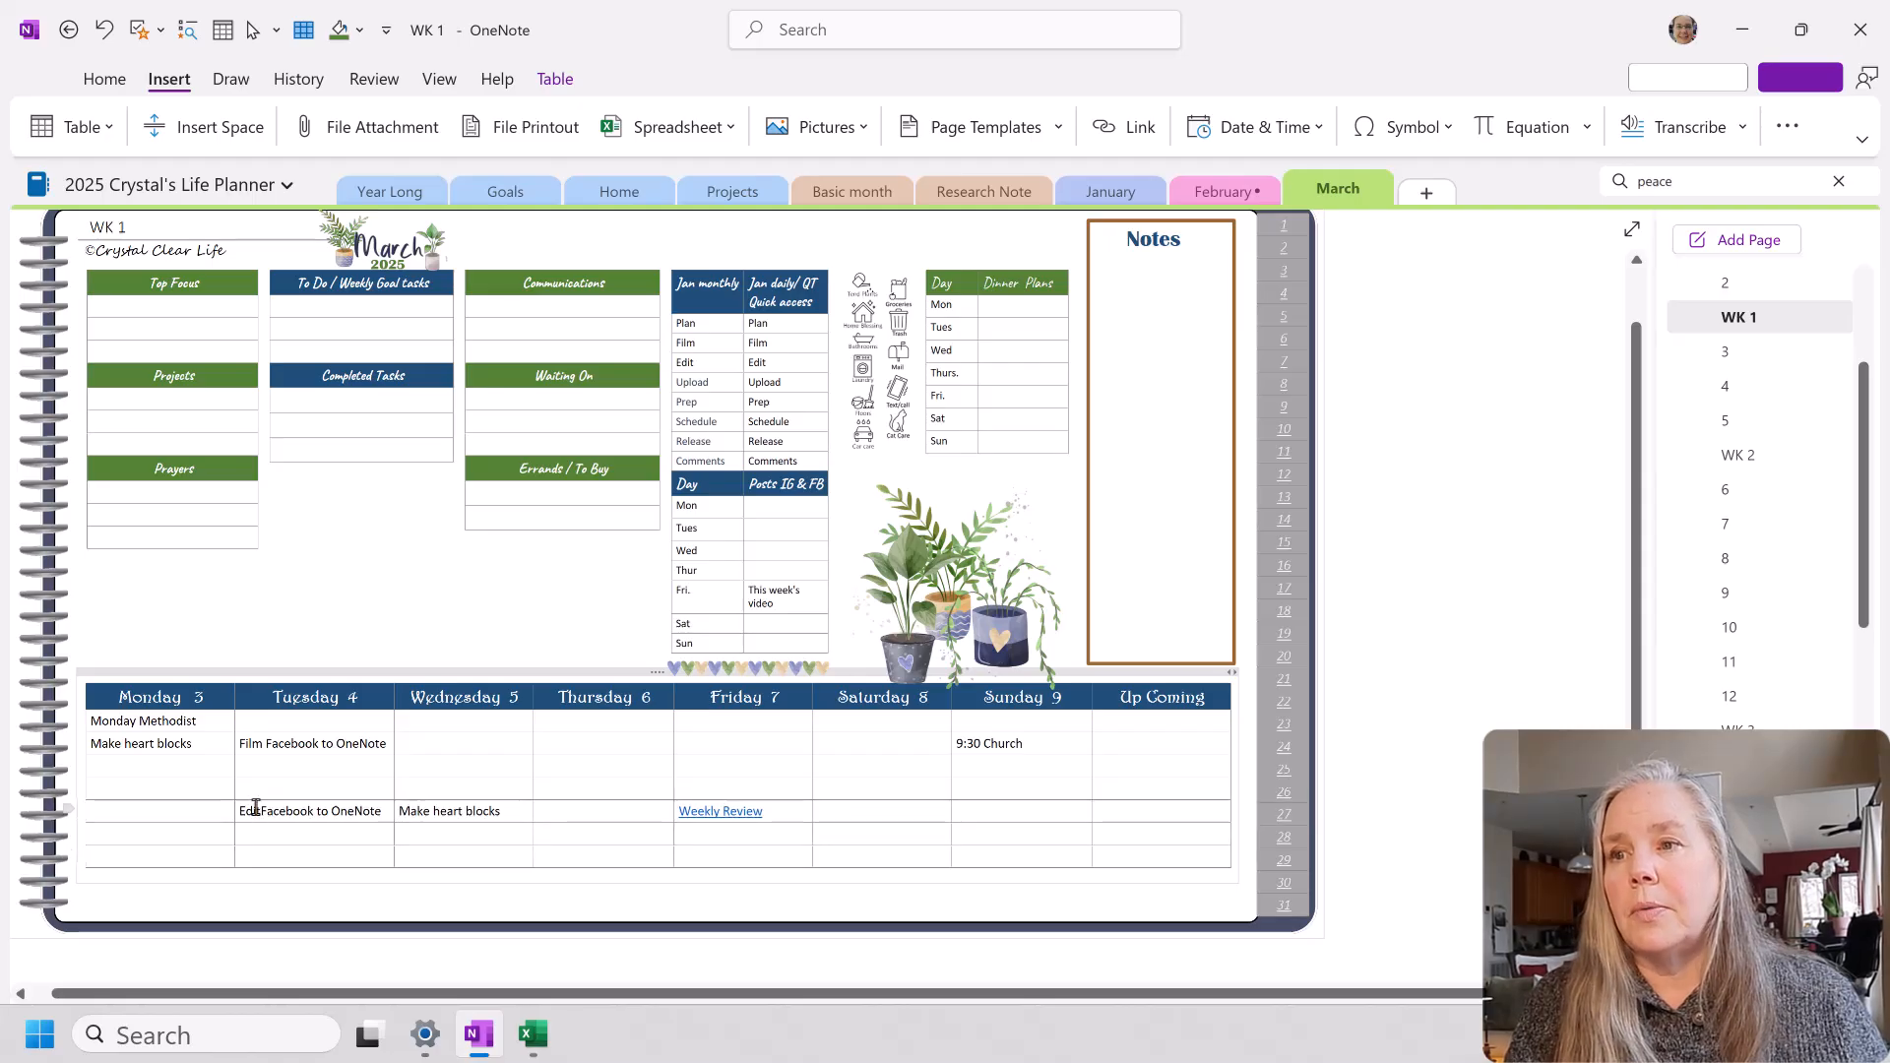
left_click(259, 812)
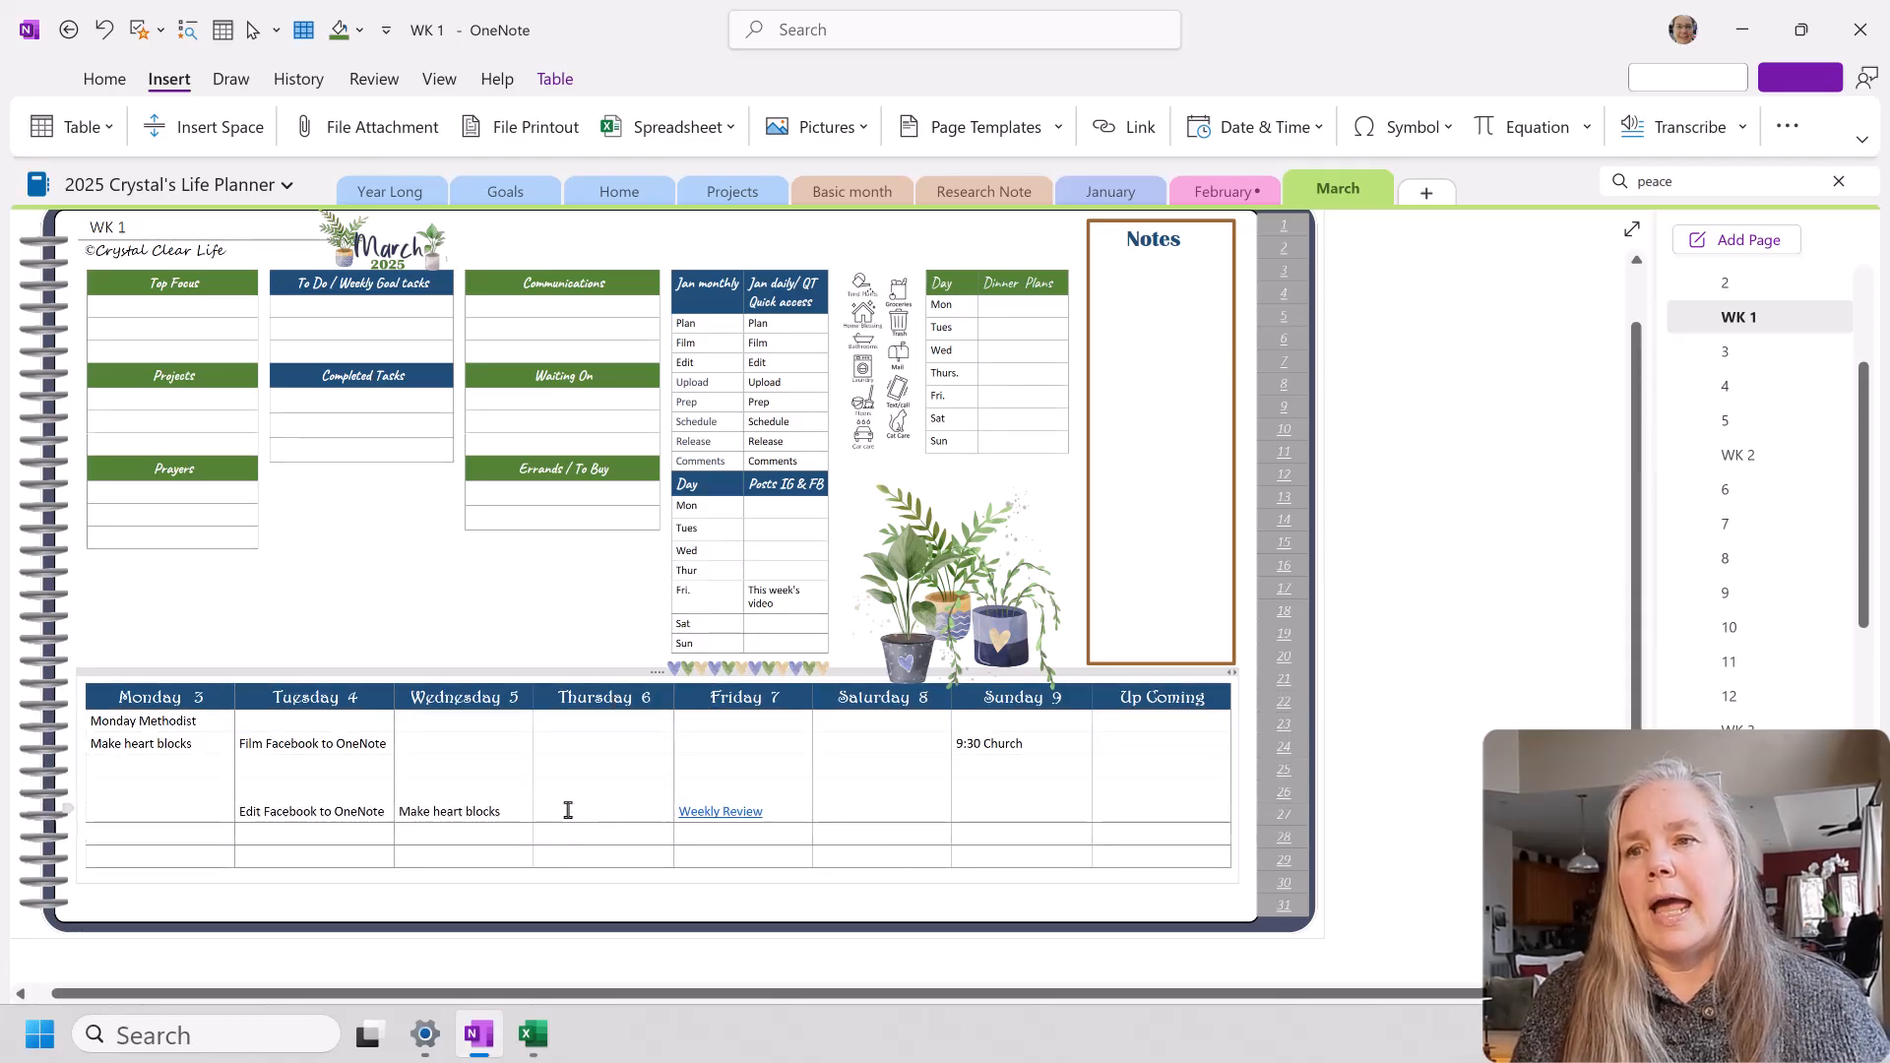
Step: Under Thursday 6, enter "Review video" in the Weekly Review row and "Set up Bible Study Project" in the row above
type("Review")
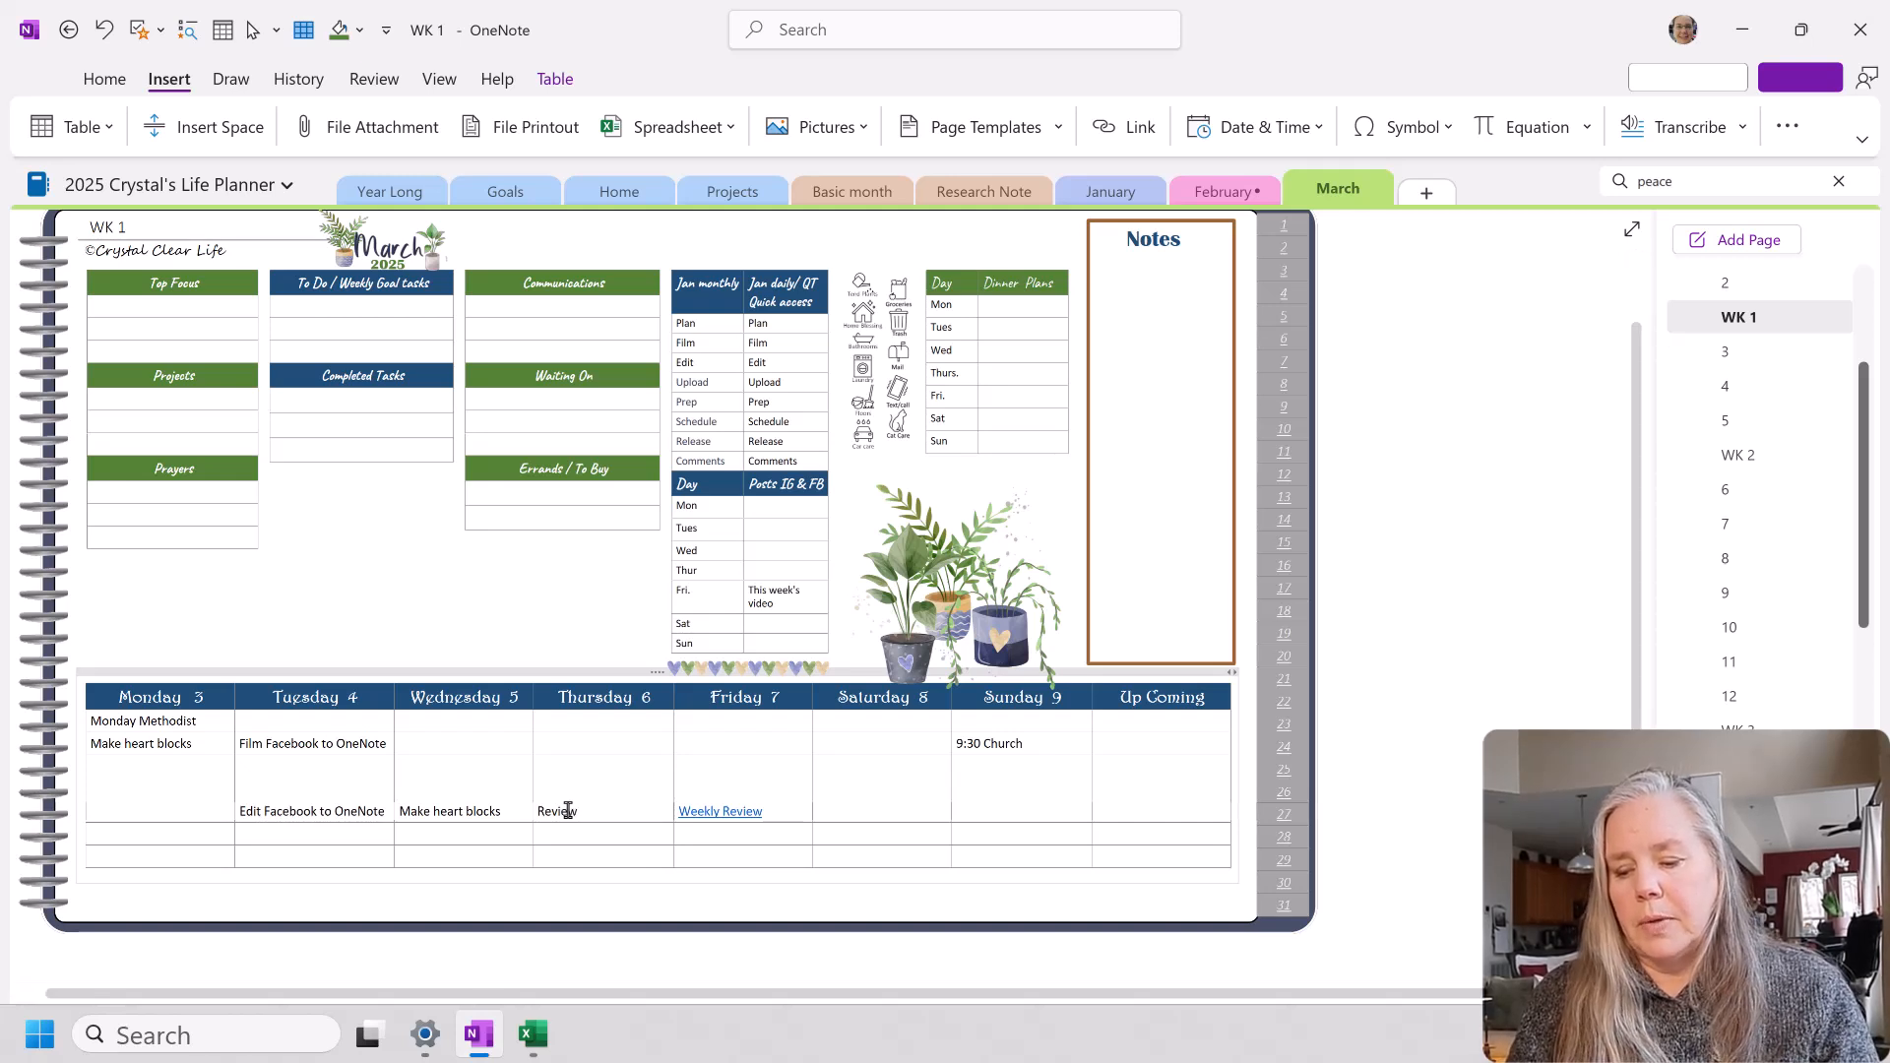
type("video")
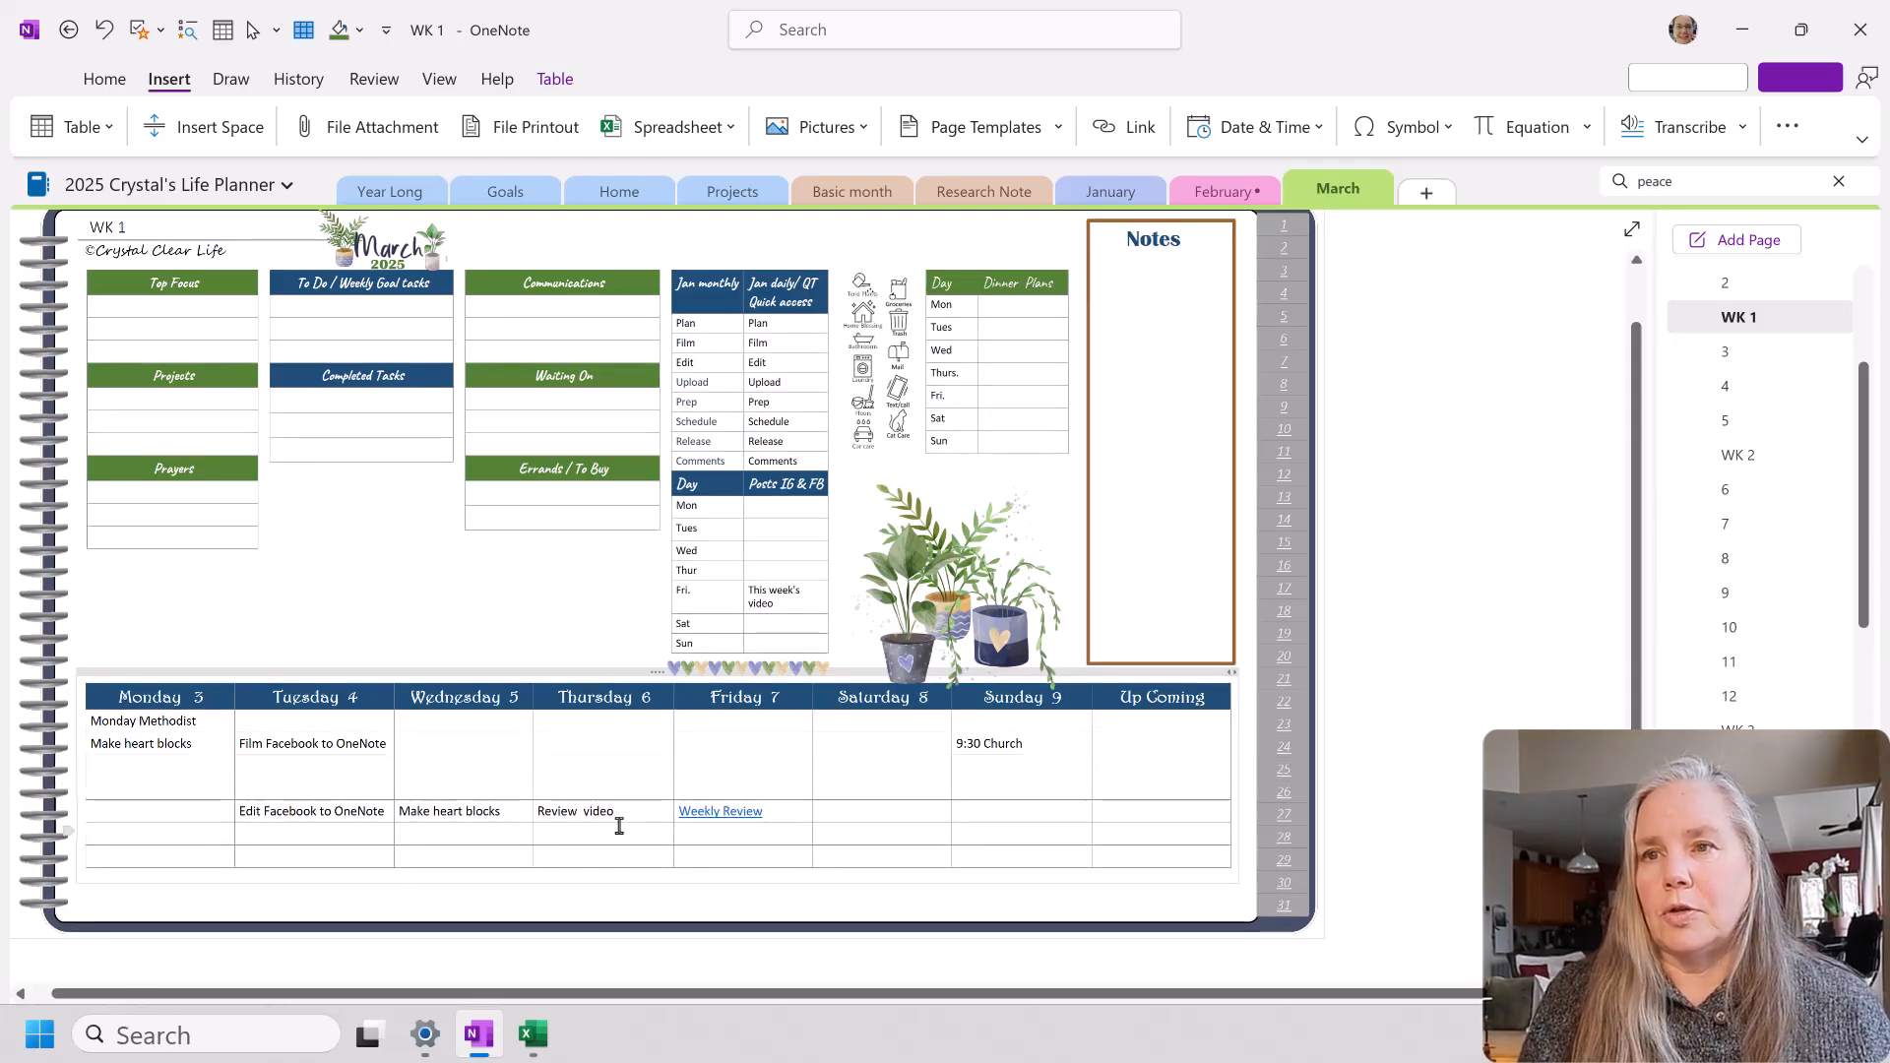
right_click(571, 783)
key("Escape")
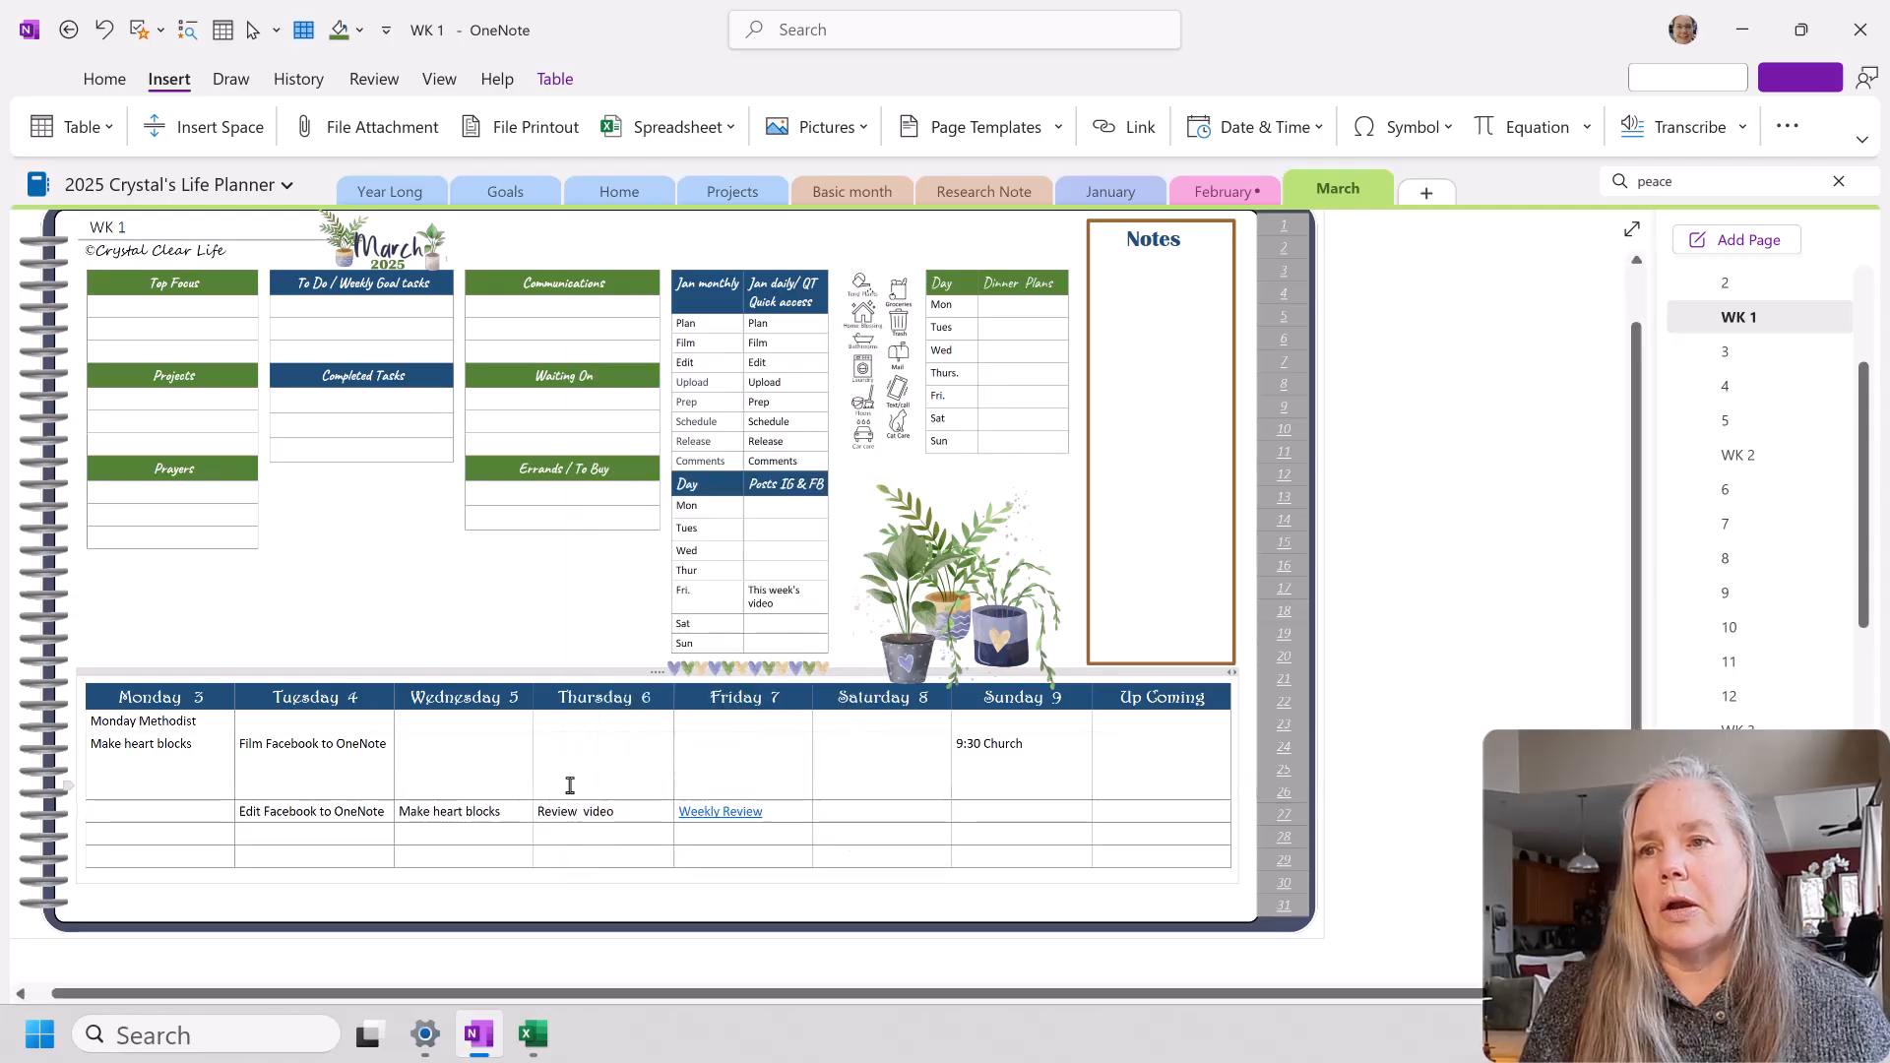
type("Set")
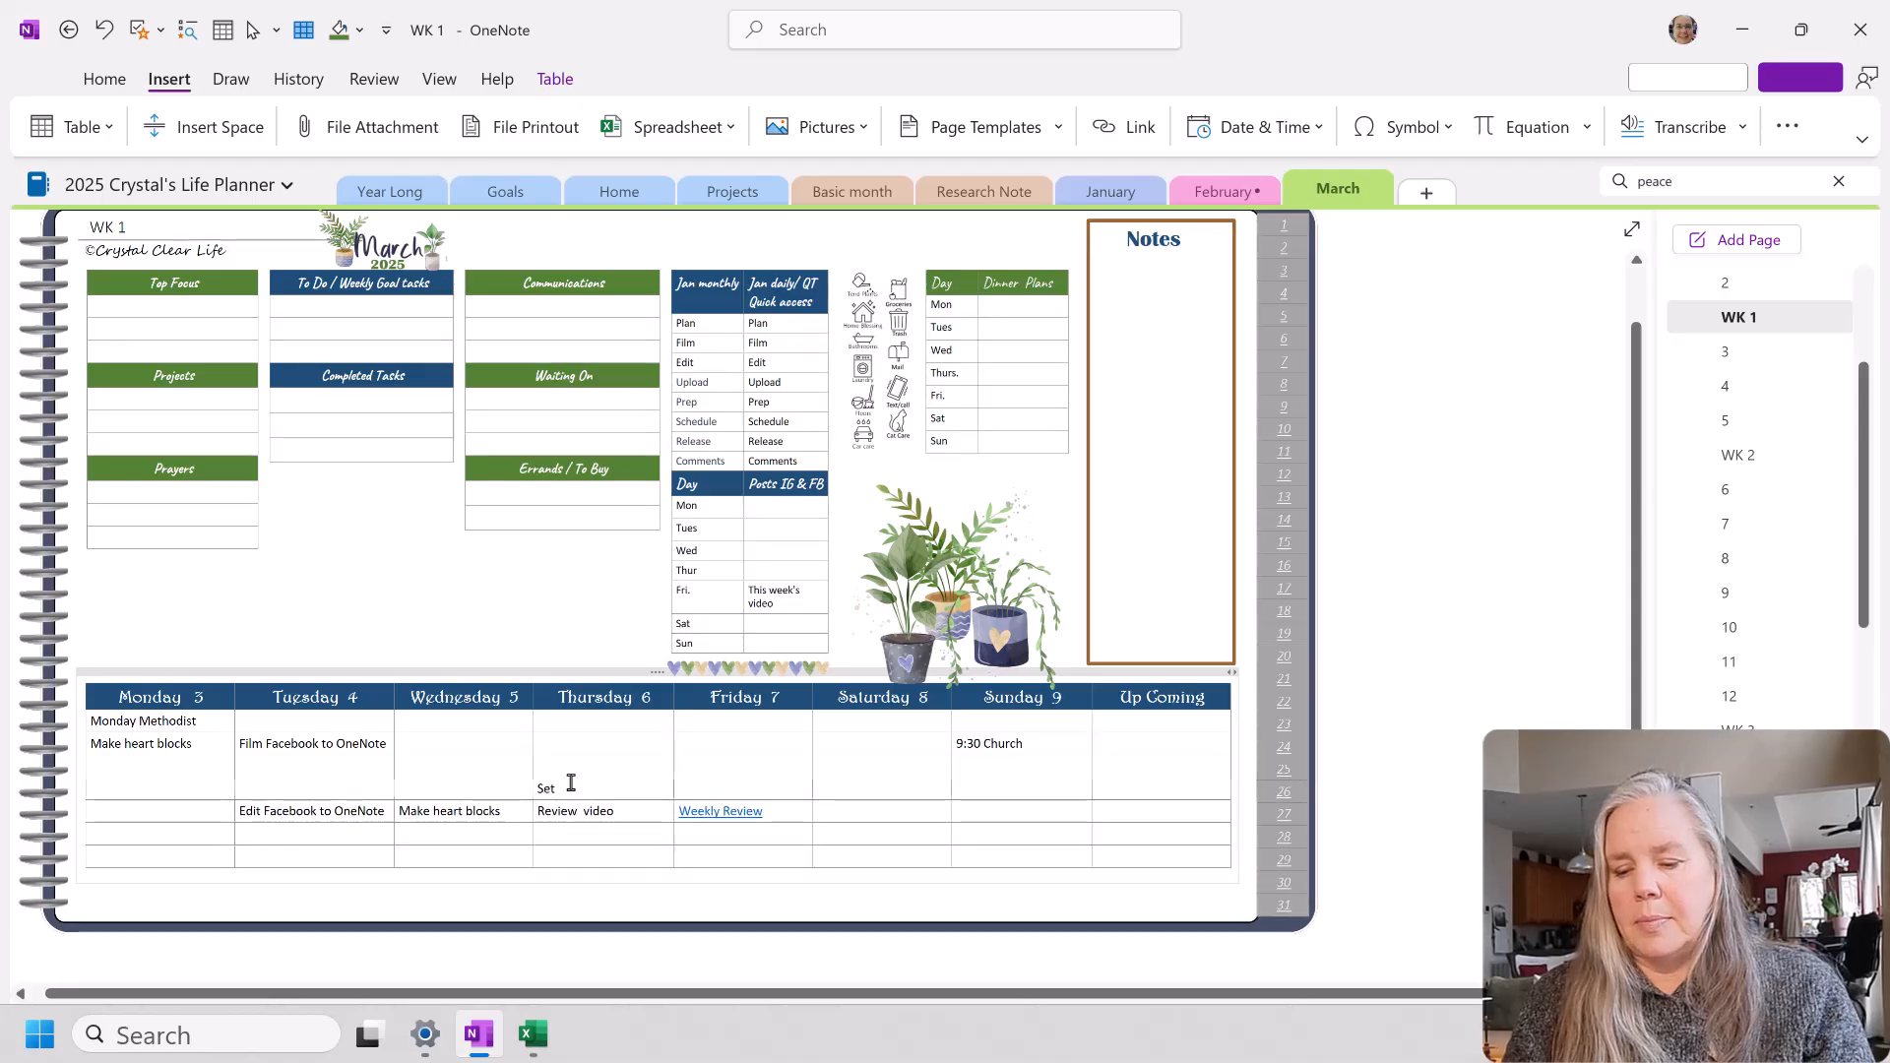
type(" up Bible Study Project")
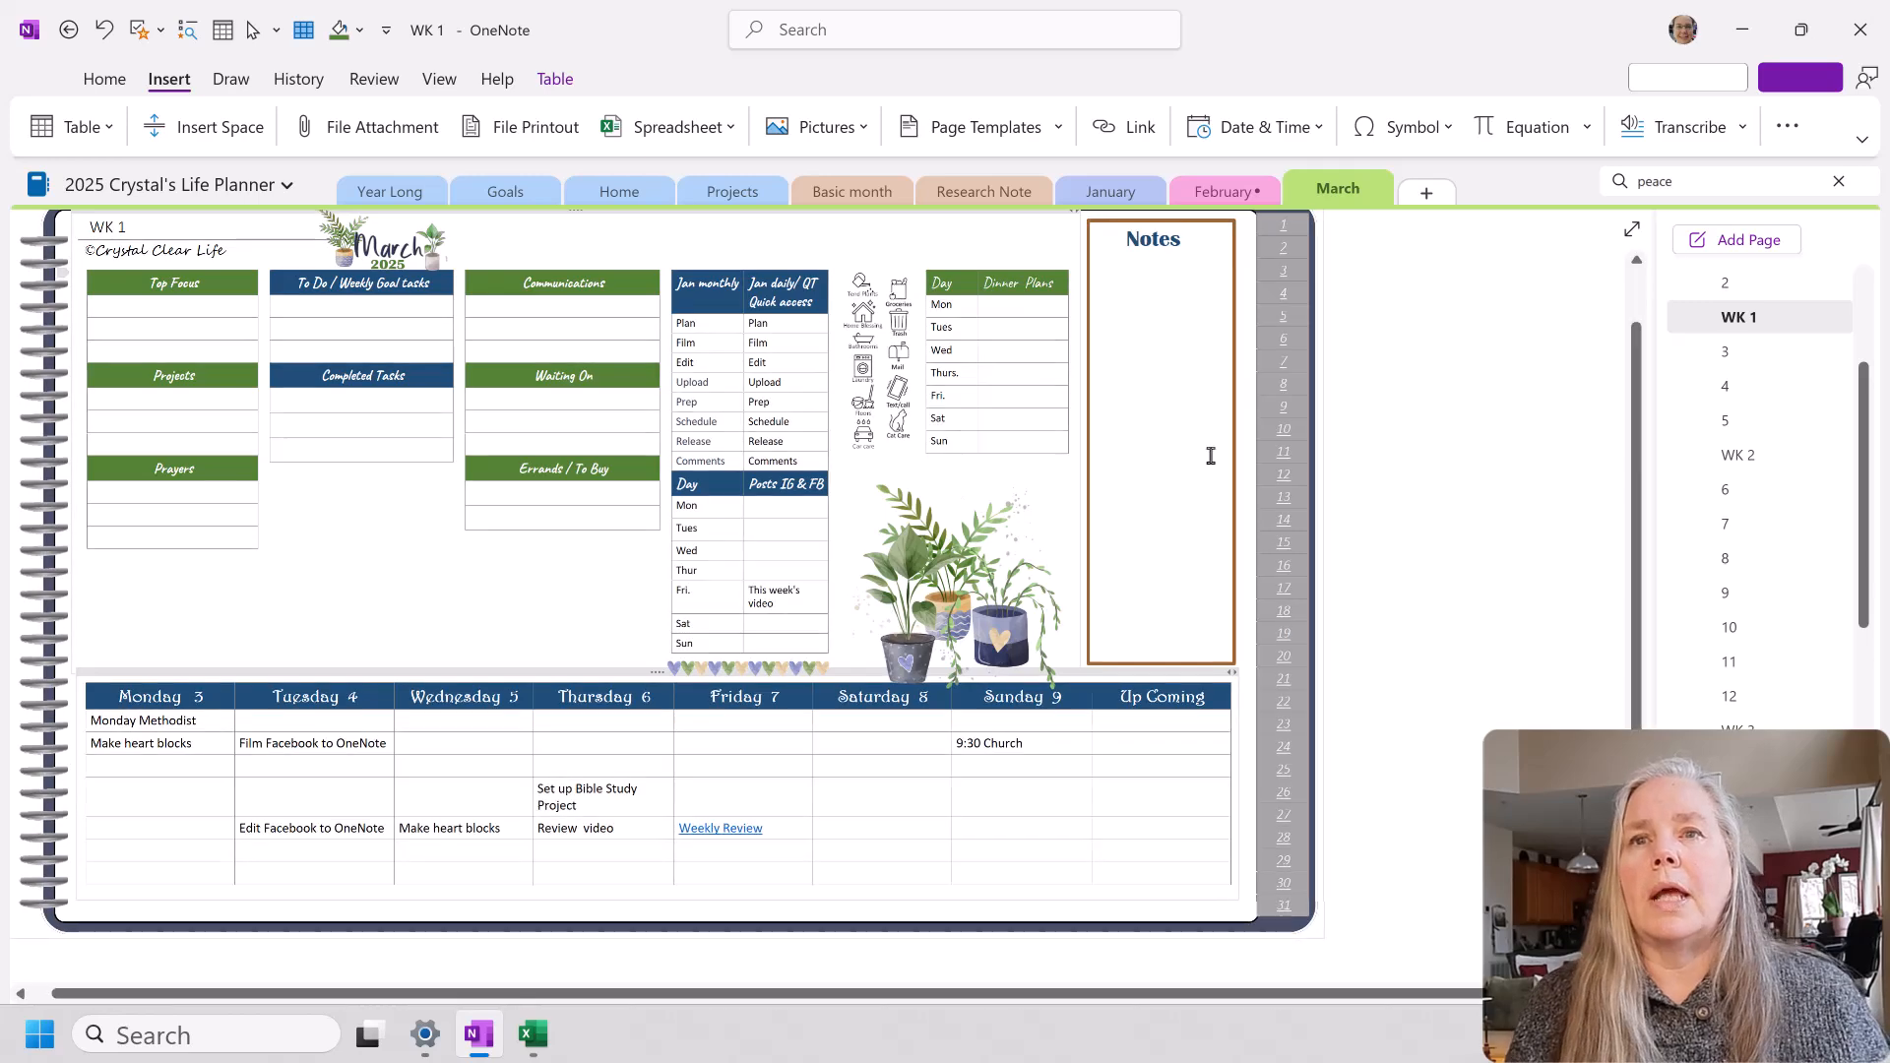
Step: Return to the weekly compass on page 3 and draw a red pen check mark on the "Videos Edit Compass usage" line under CCL
left_click(1732, 353)
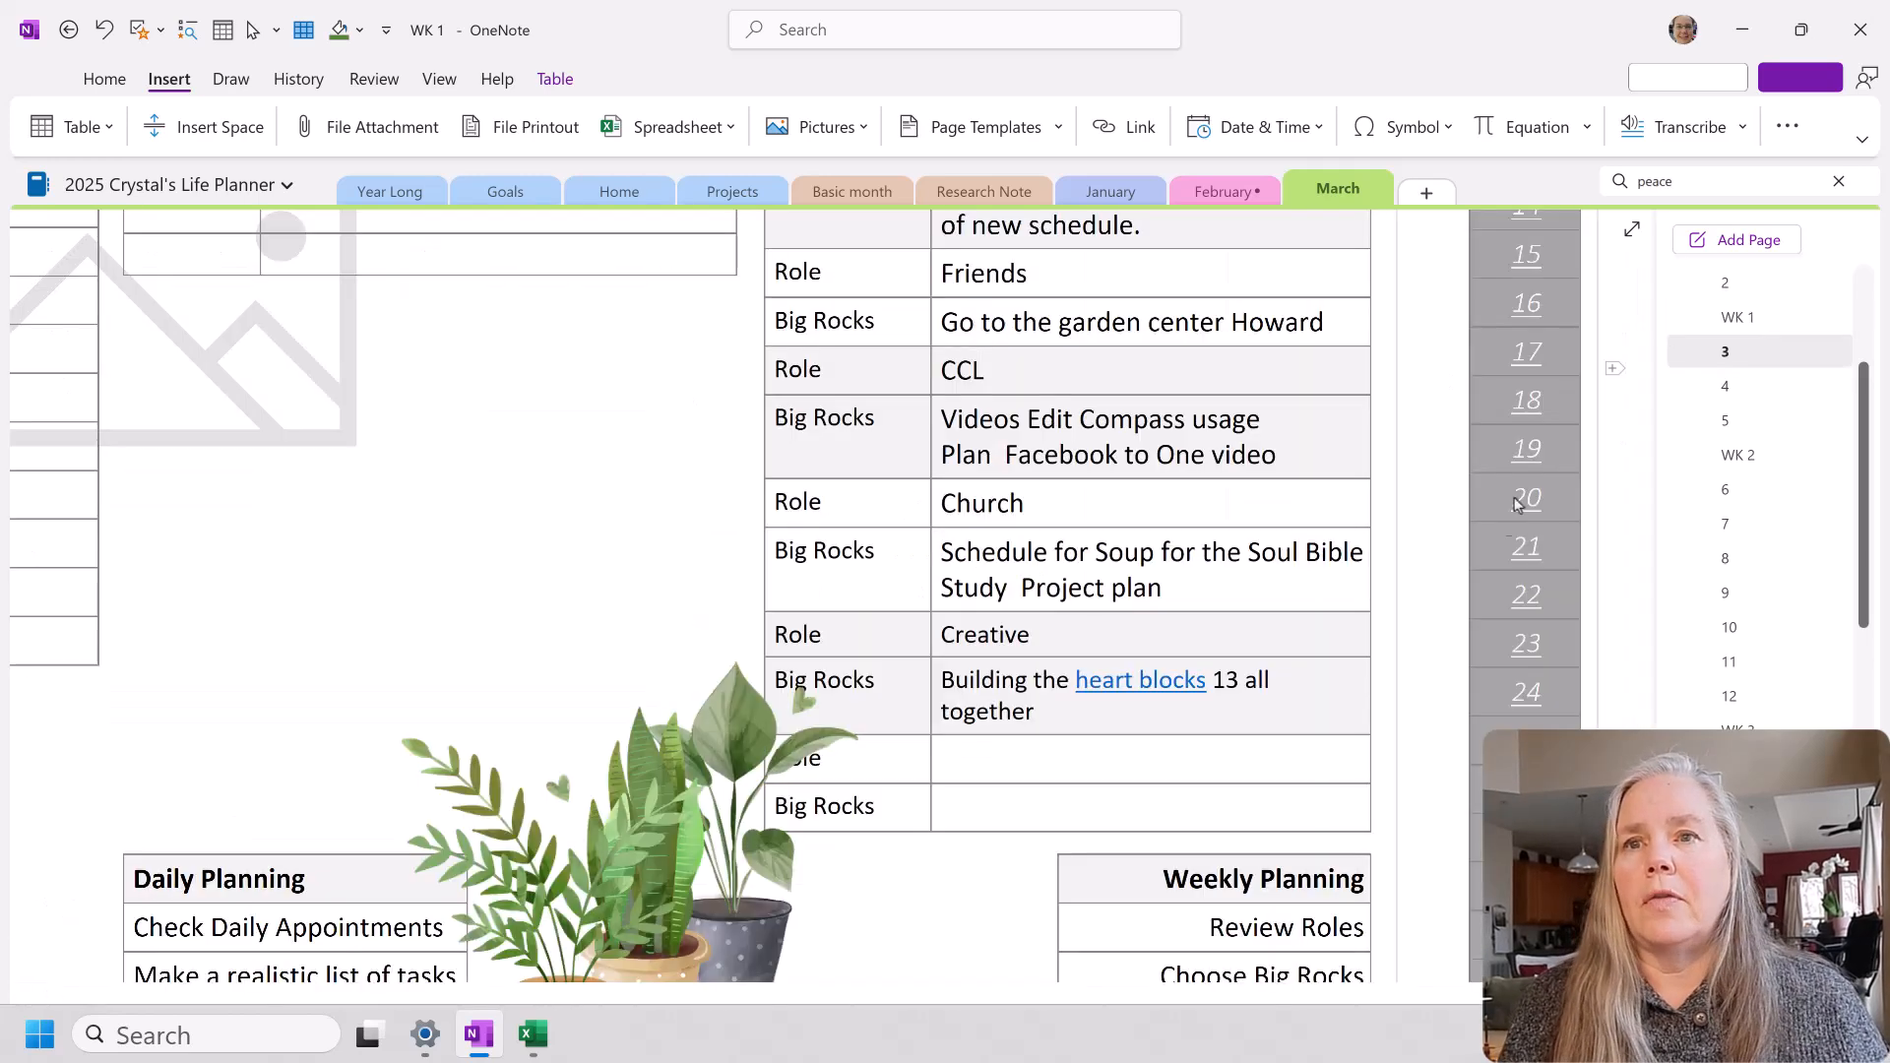
scroll(1288, 611, "up", 3)
scroll(1289, 622, "up", 1)
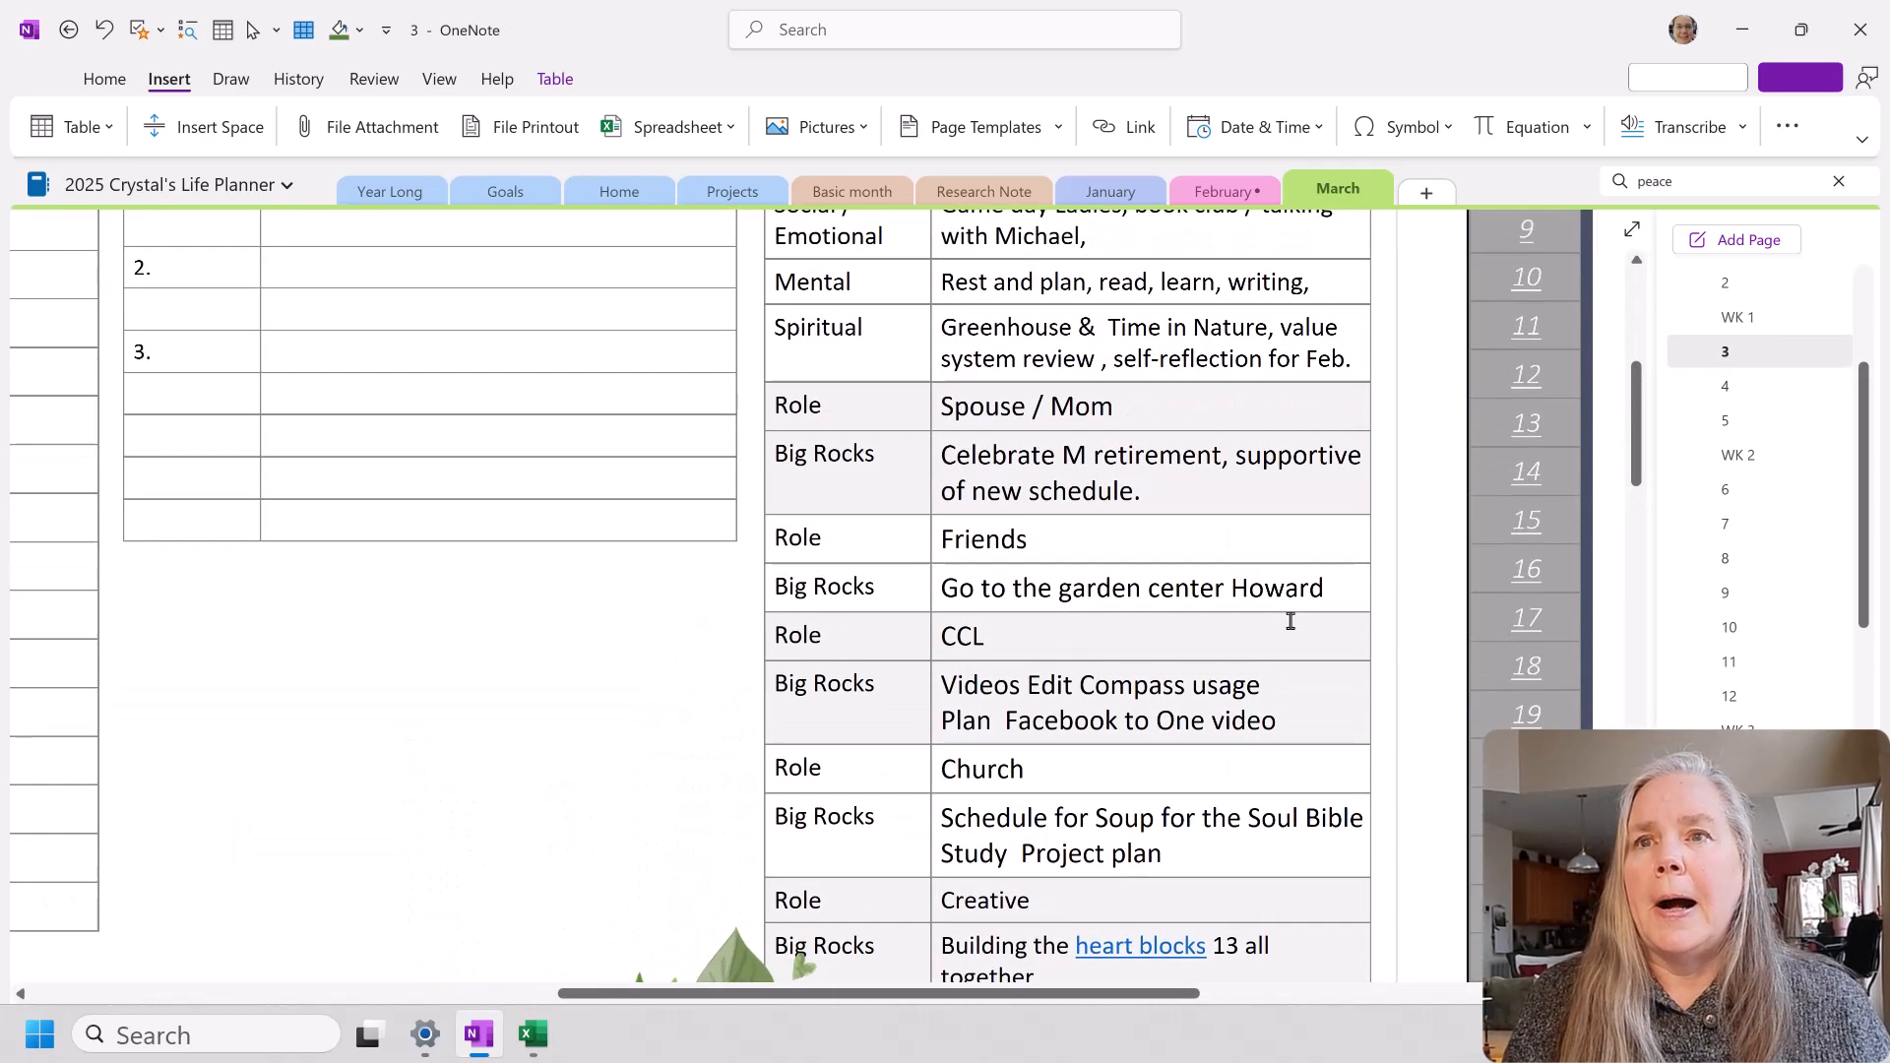
scroll(1290, 621, "up", 2)
scroll(1290, 621, "up", 1)
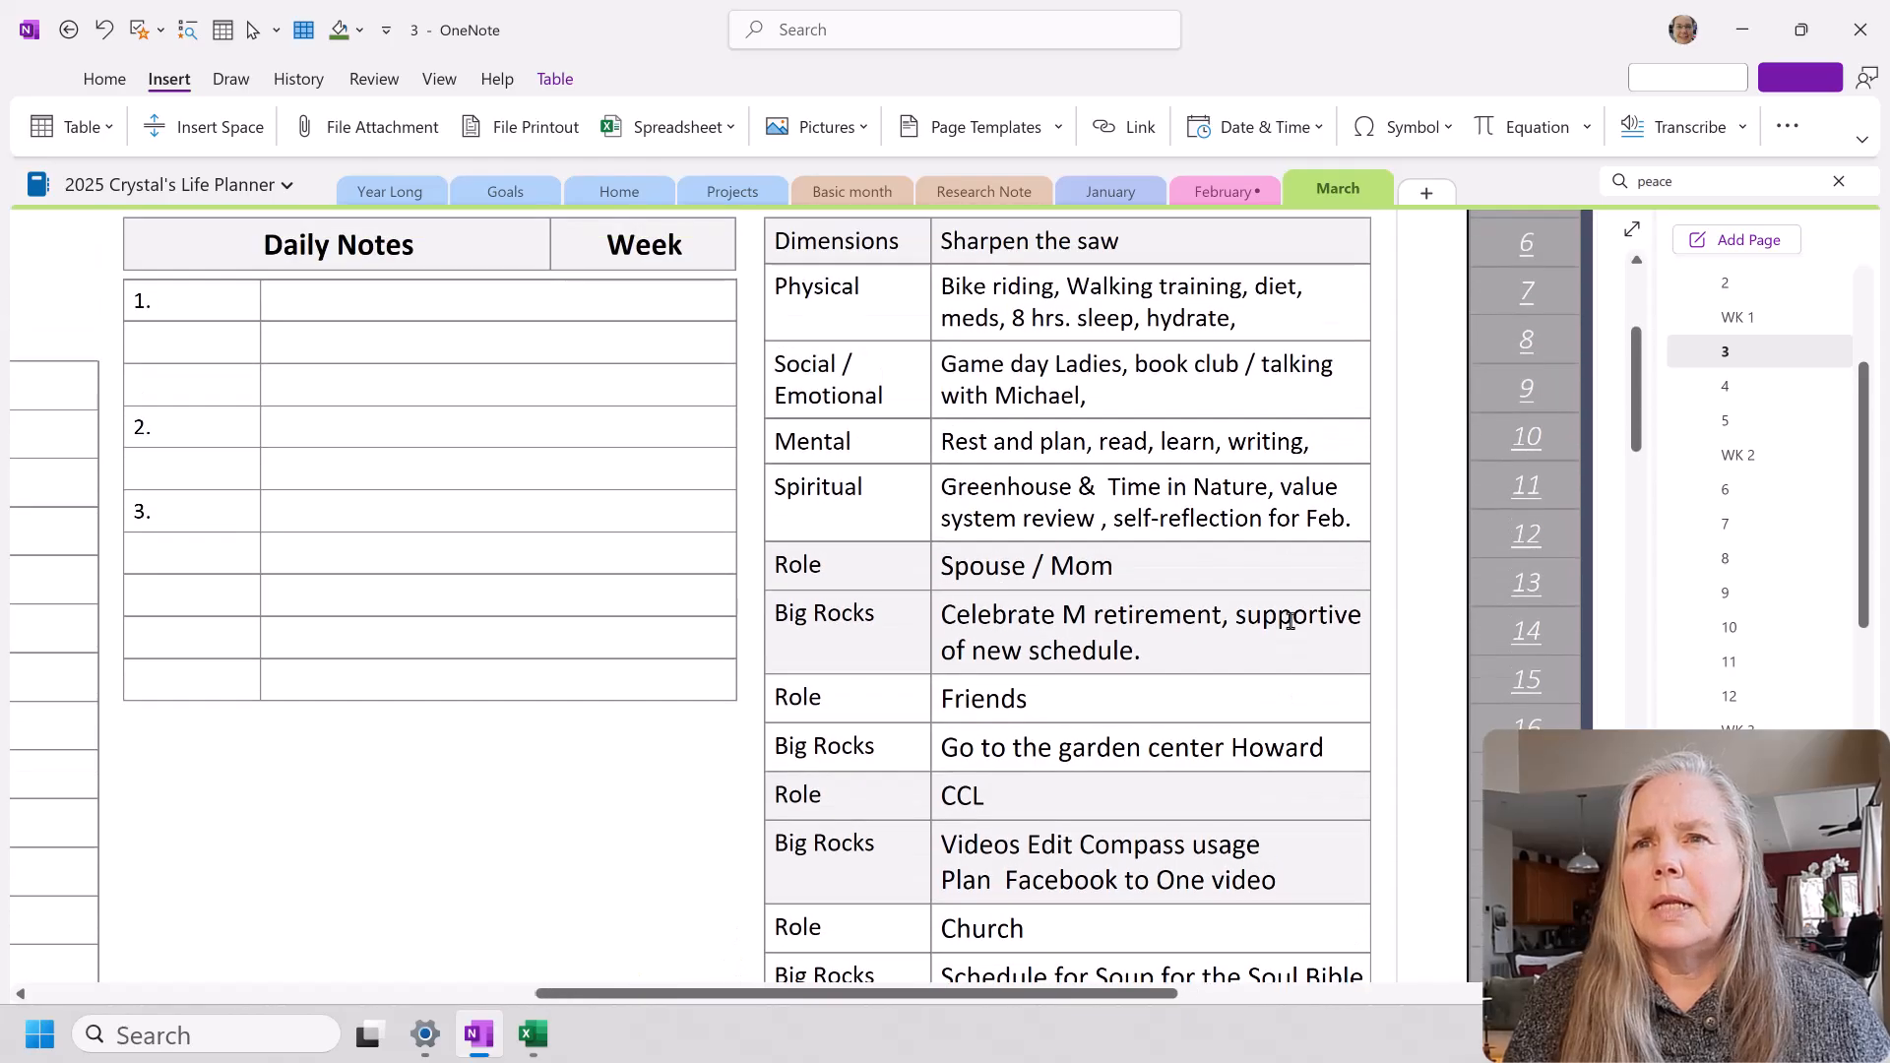
left_click(250, 84)
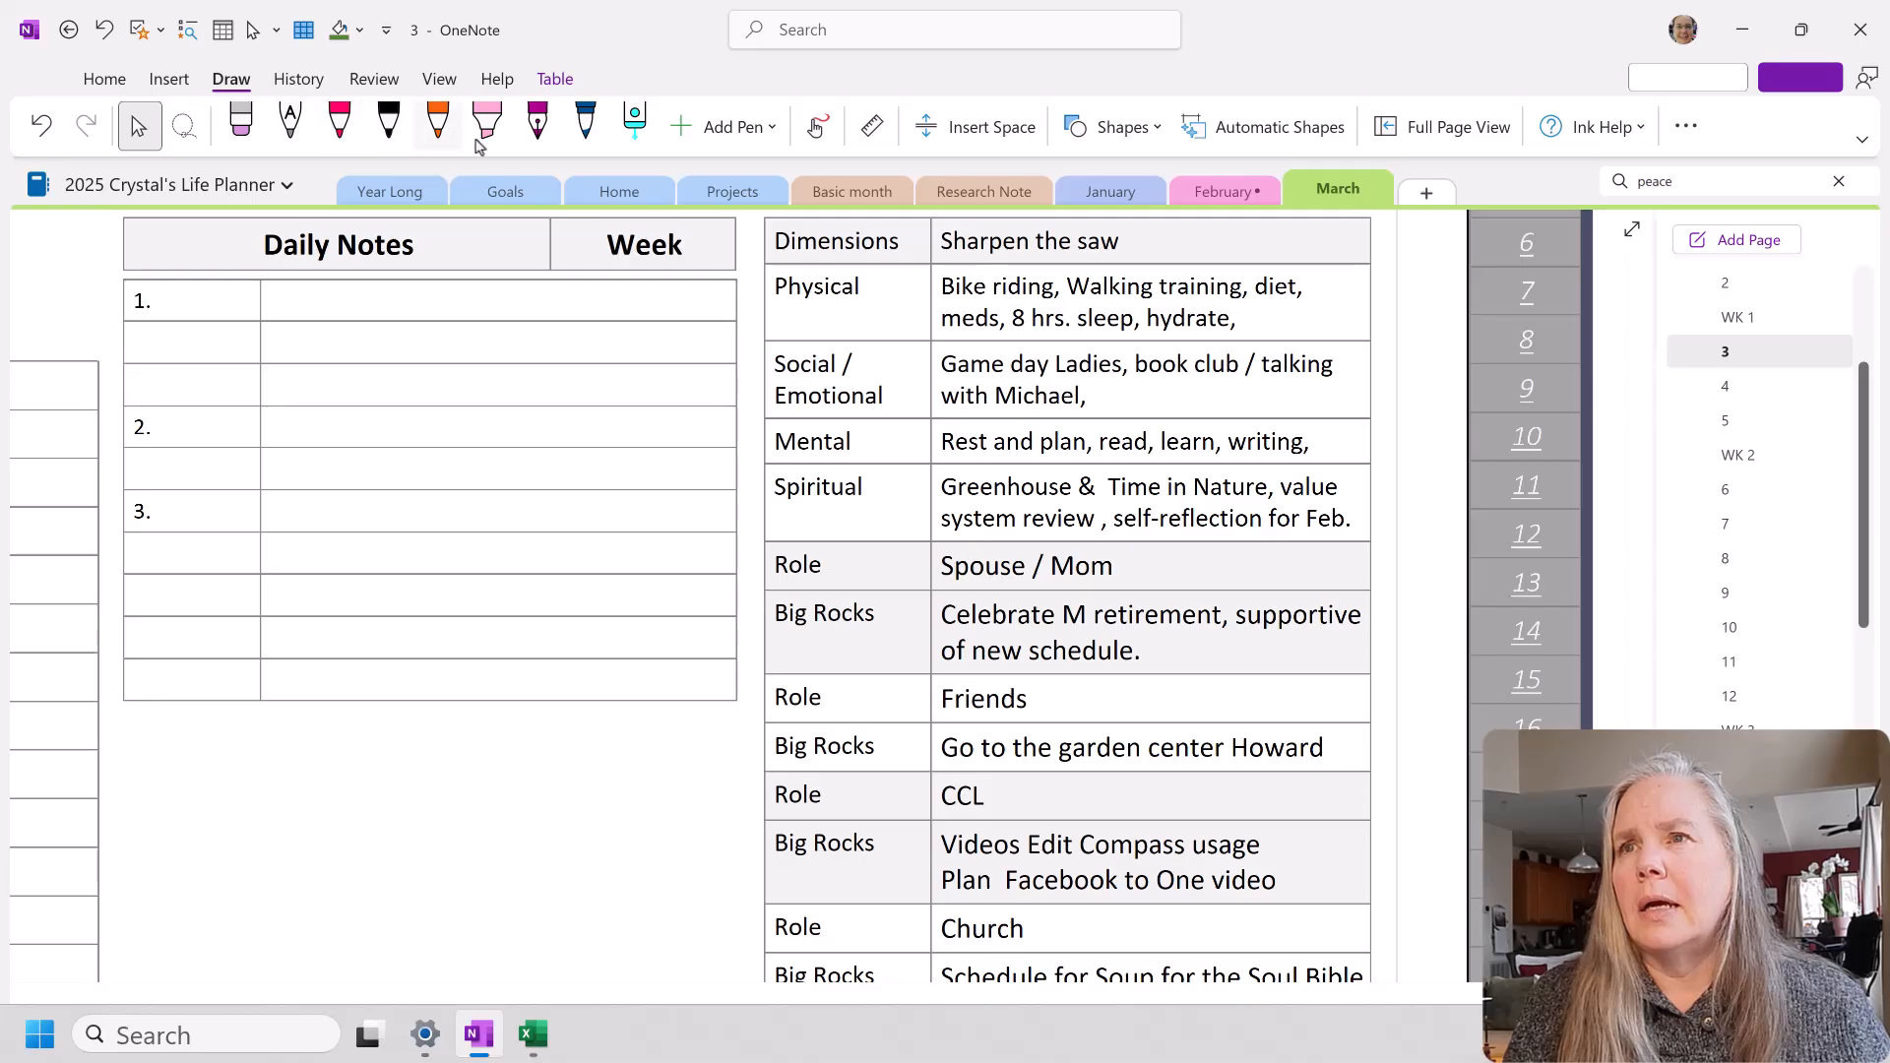
left_click(350, 135)
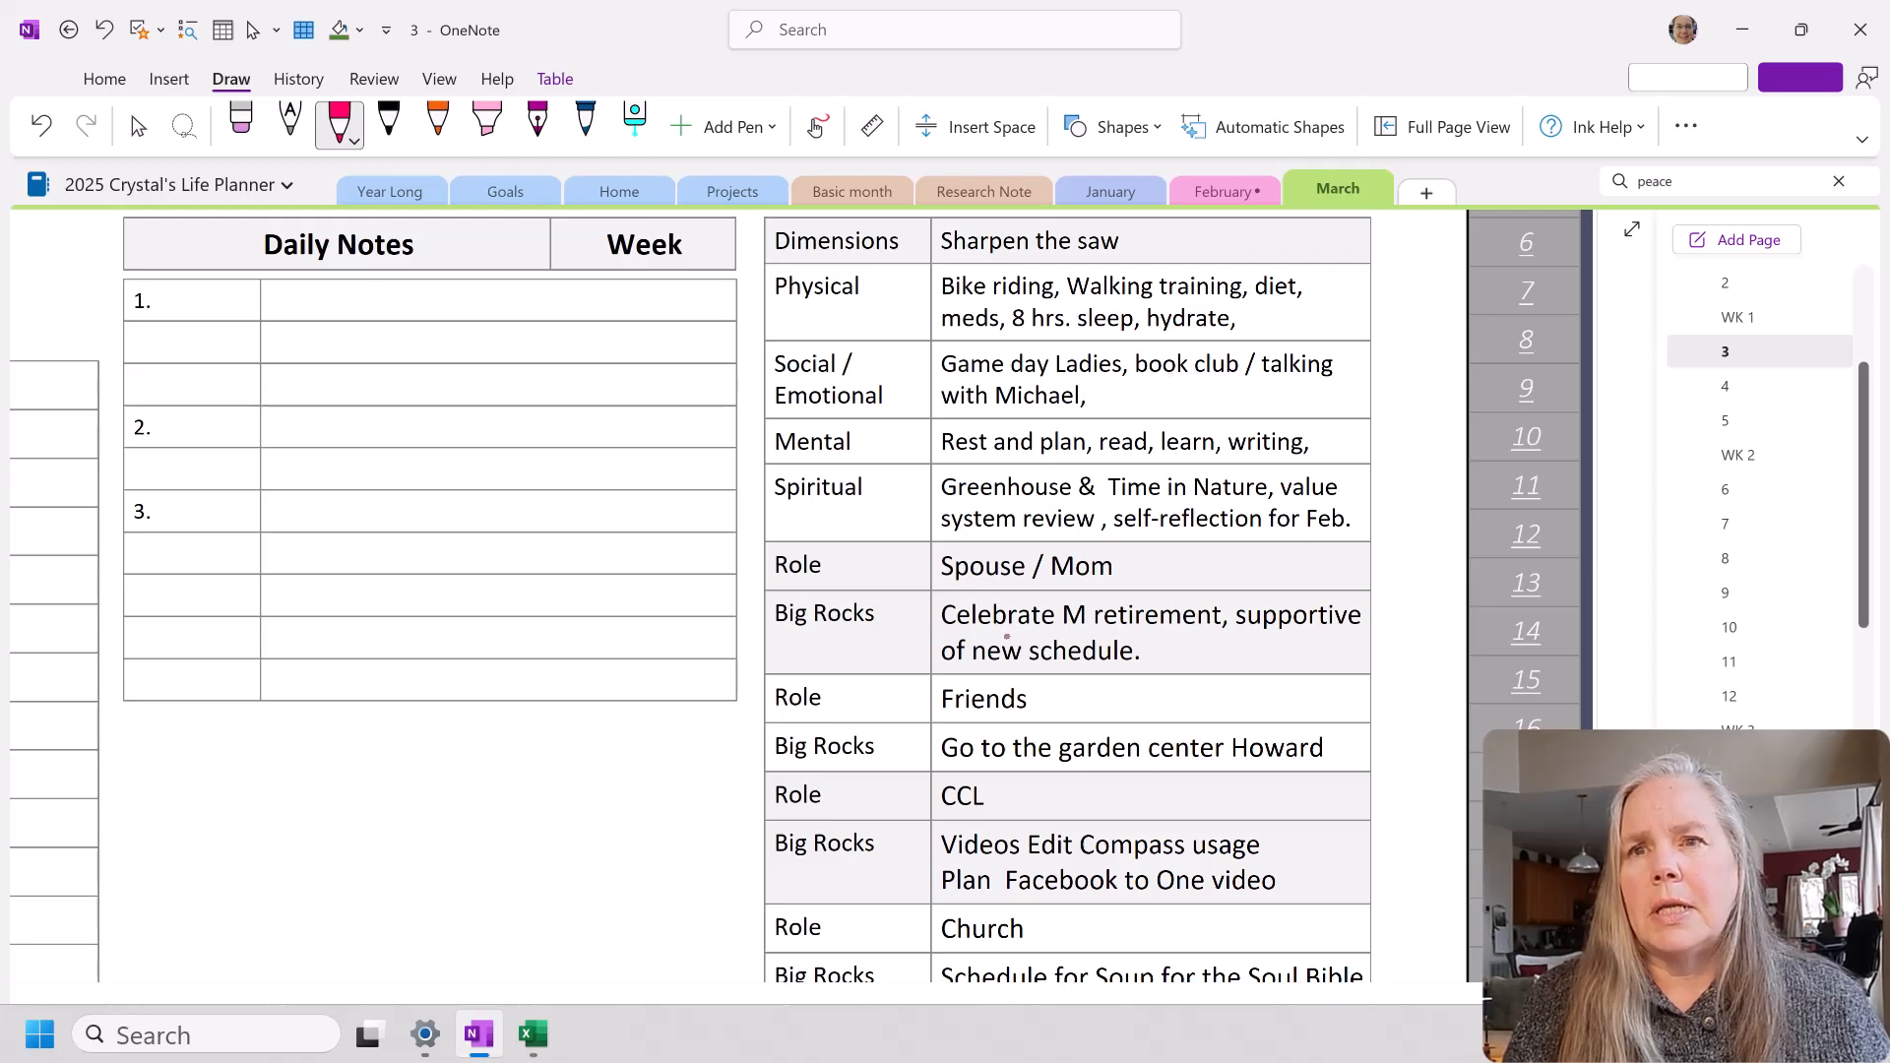
scroll(1194, 657, "down", 3)
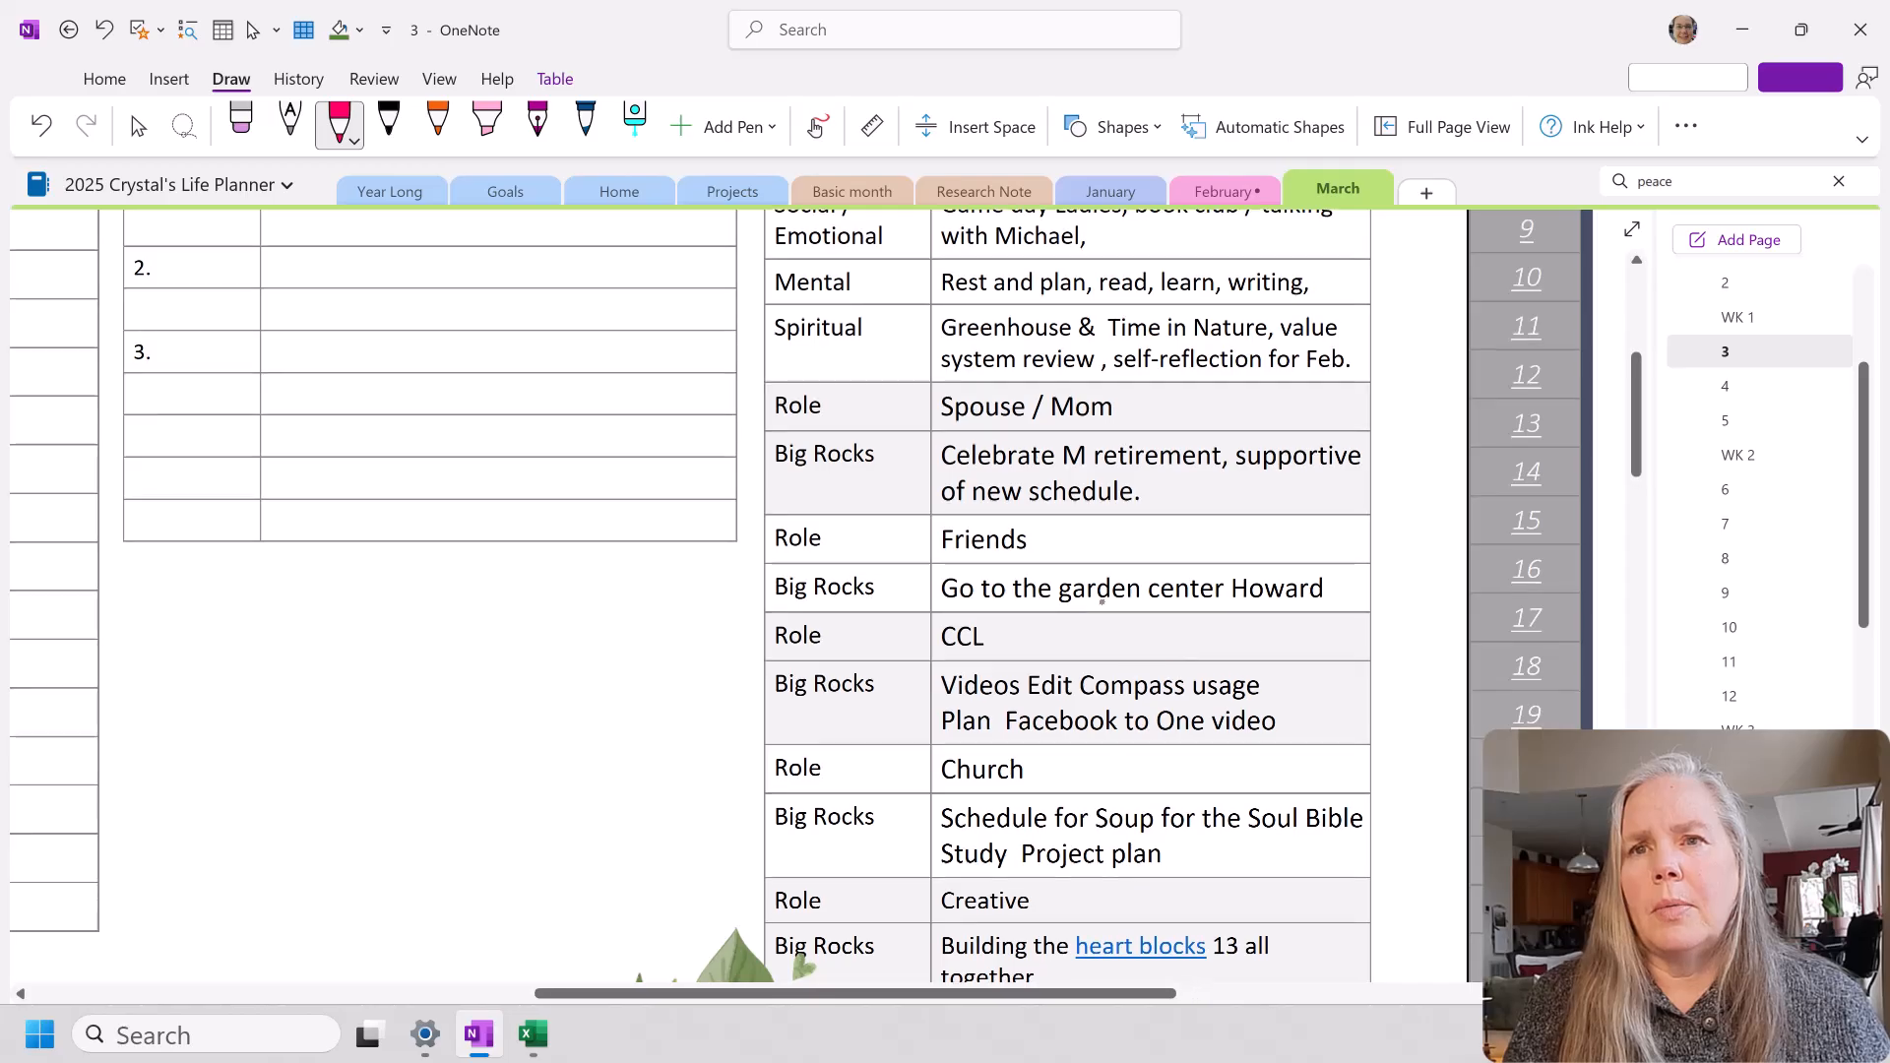
scroll(1102, 603, "down", 1)
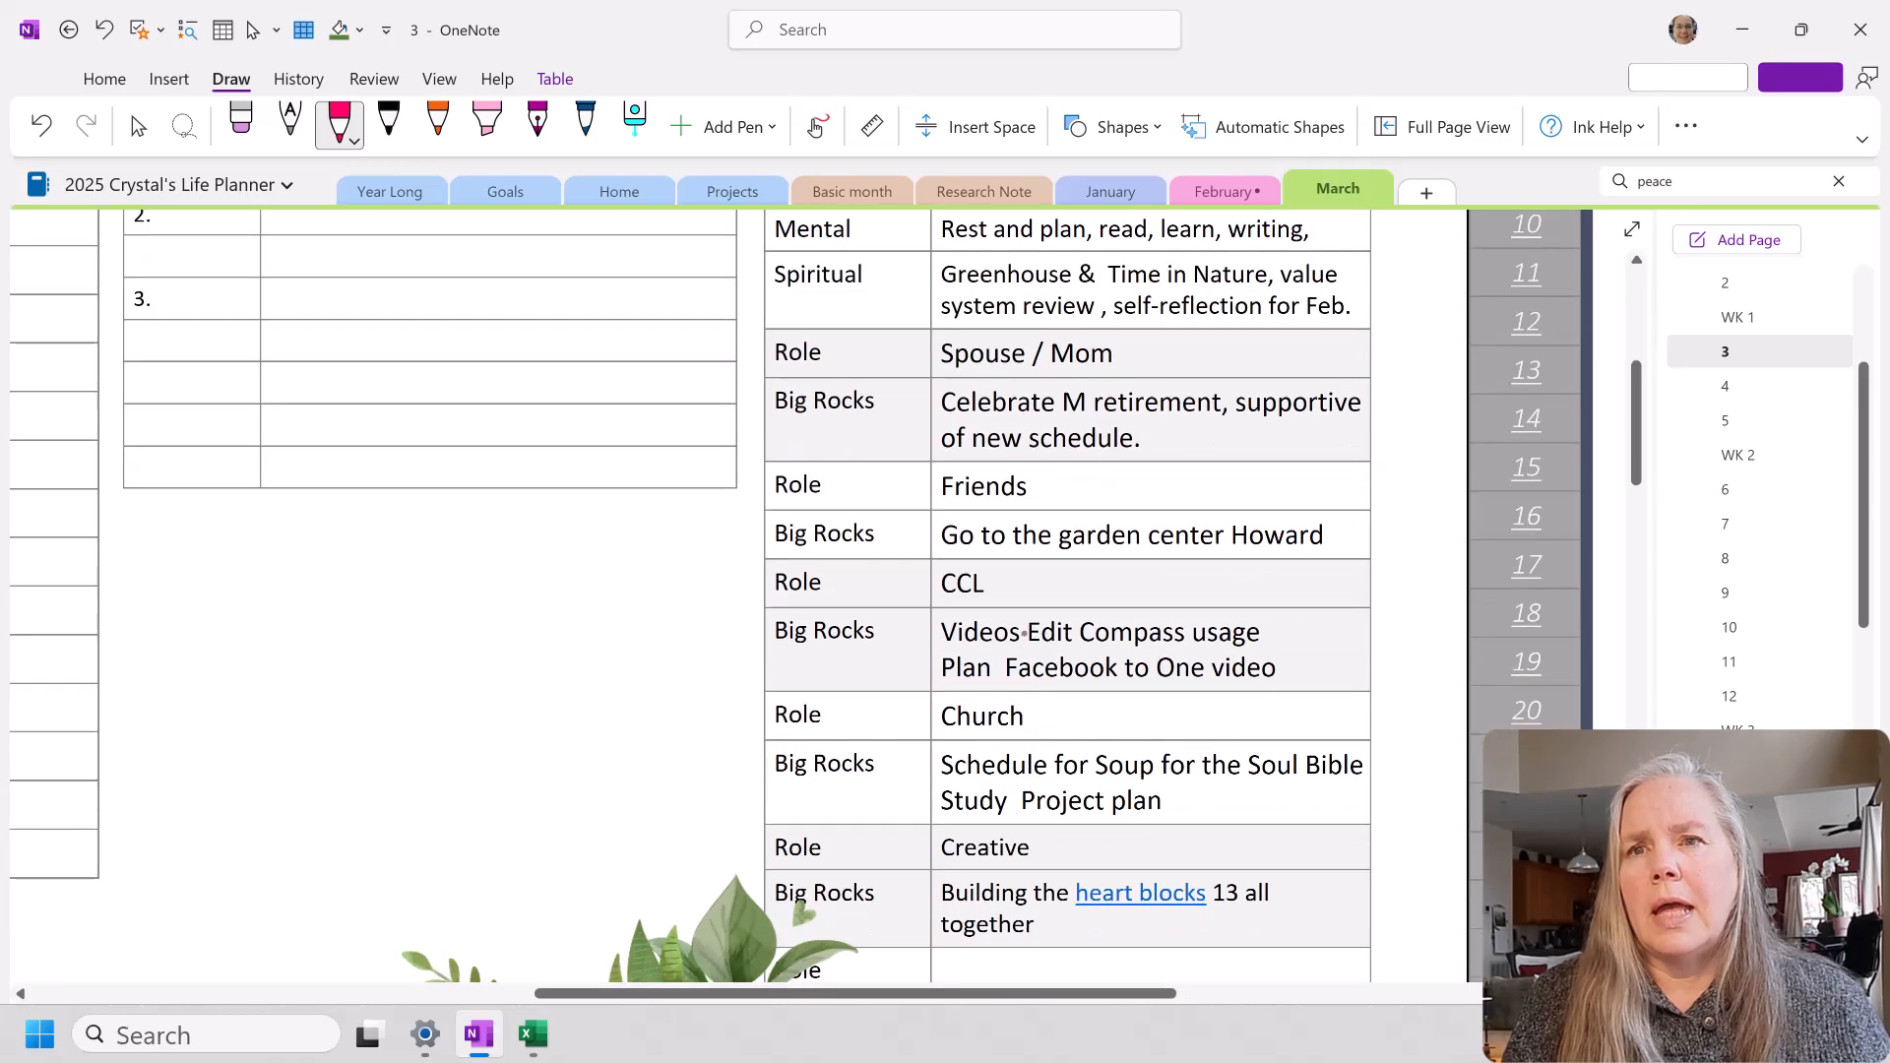
left_click_drag(1027, 631, 1044, 616)
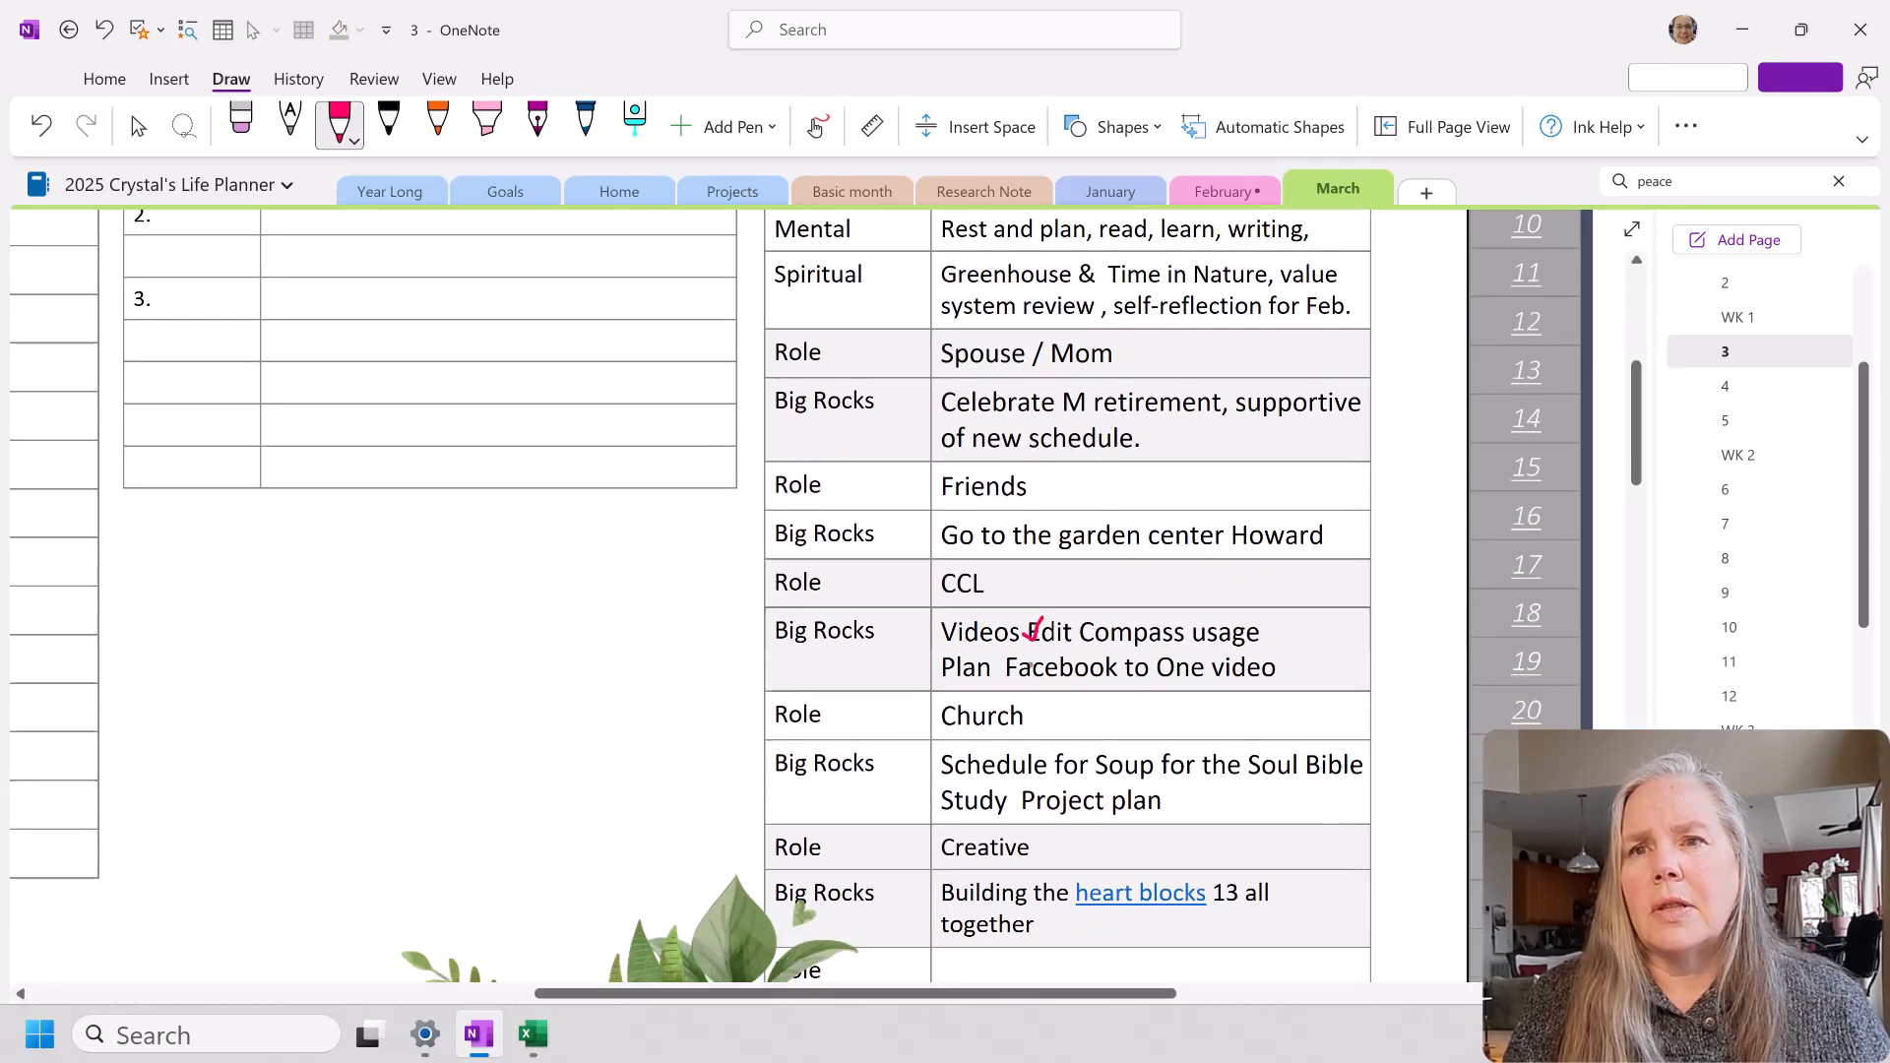
Step: Draw red check marks on the compass's Facebook video, Soup for the Soul and heart blocks lines
mouse_move(1033, 669)
left_mouse_down()
mouse_move(1051, 653)
mouse_move(1012, 674)
mouse_move(1031, 651)
mouse_move(1055, 688)
mouse_move(1073, 661)
left_mouse_up()
scroll(997, 652, "down", 2)
scroll(1014, 696, "down", 2)
scroll(1083, 669, "up", 3)
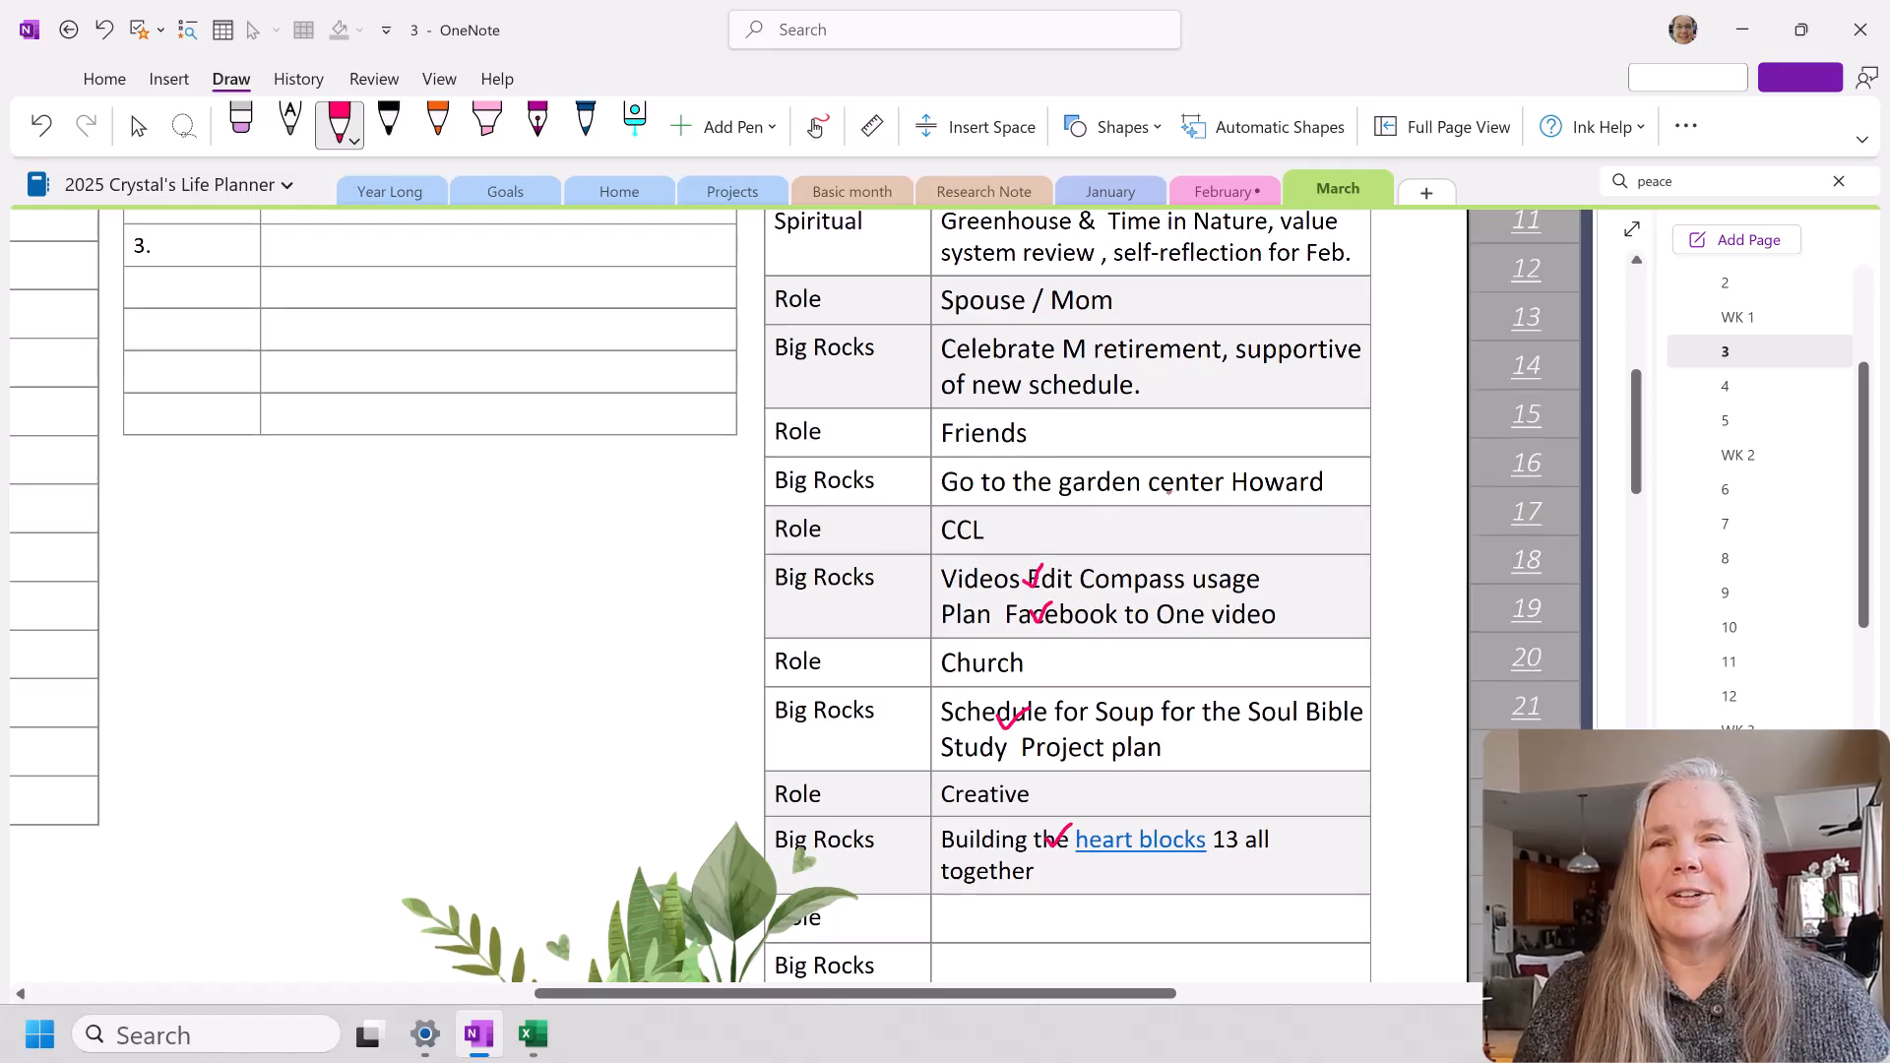
scroll(1168, 489, "up", 2)
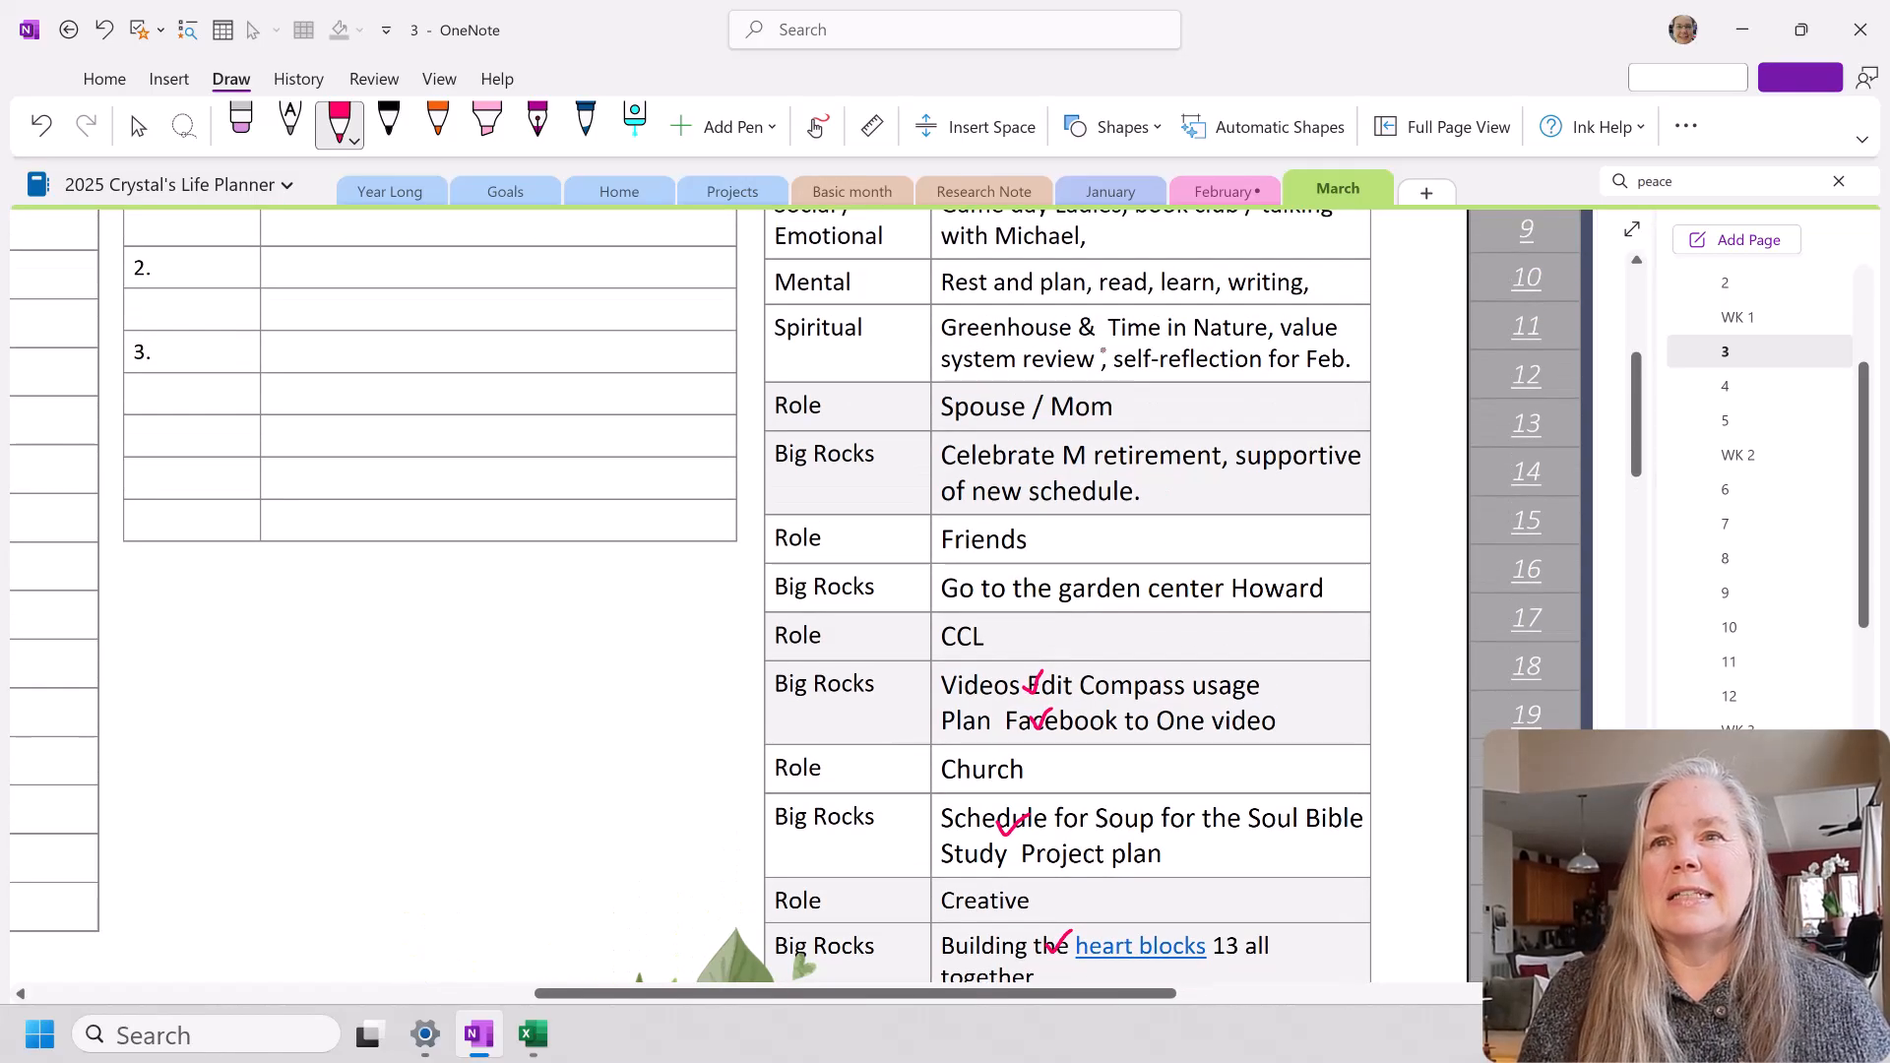
scroll(1129, 382, "up", 1)
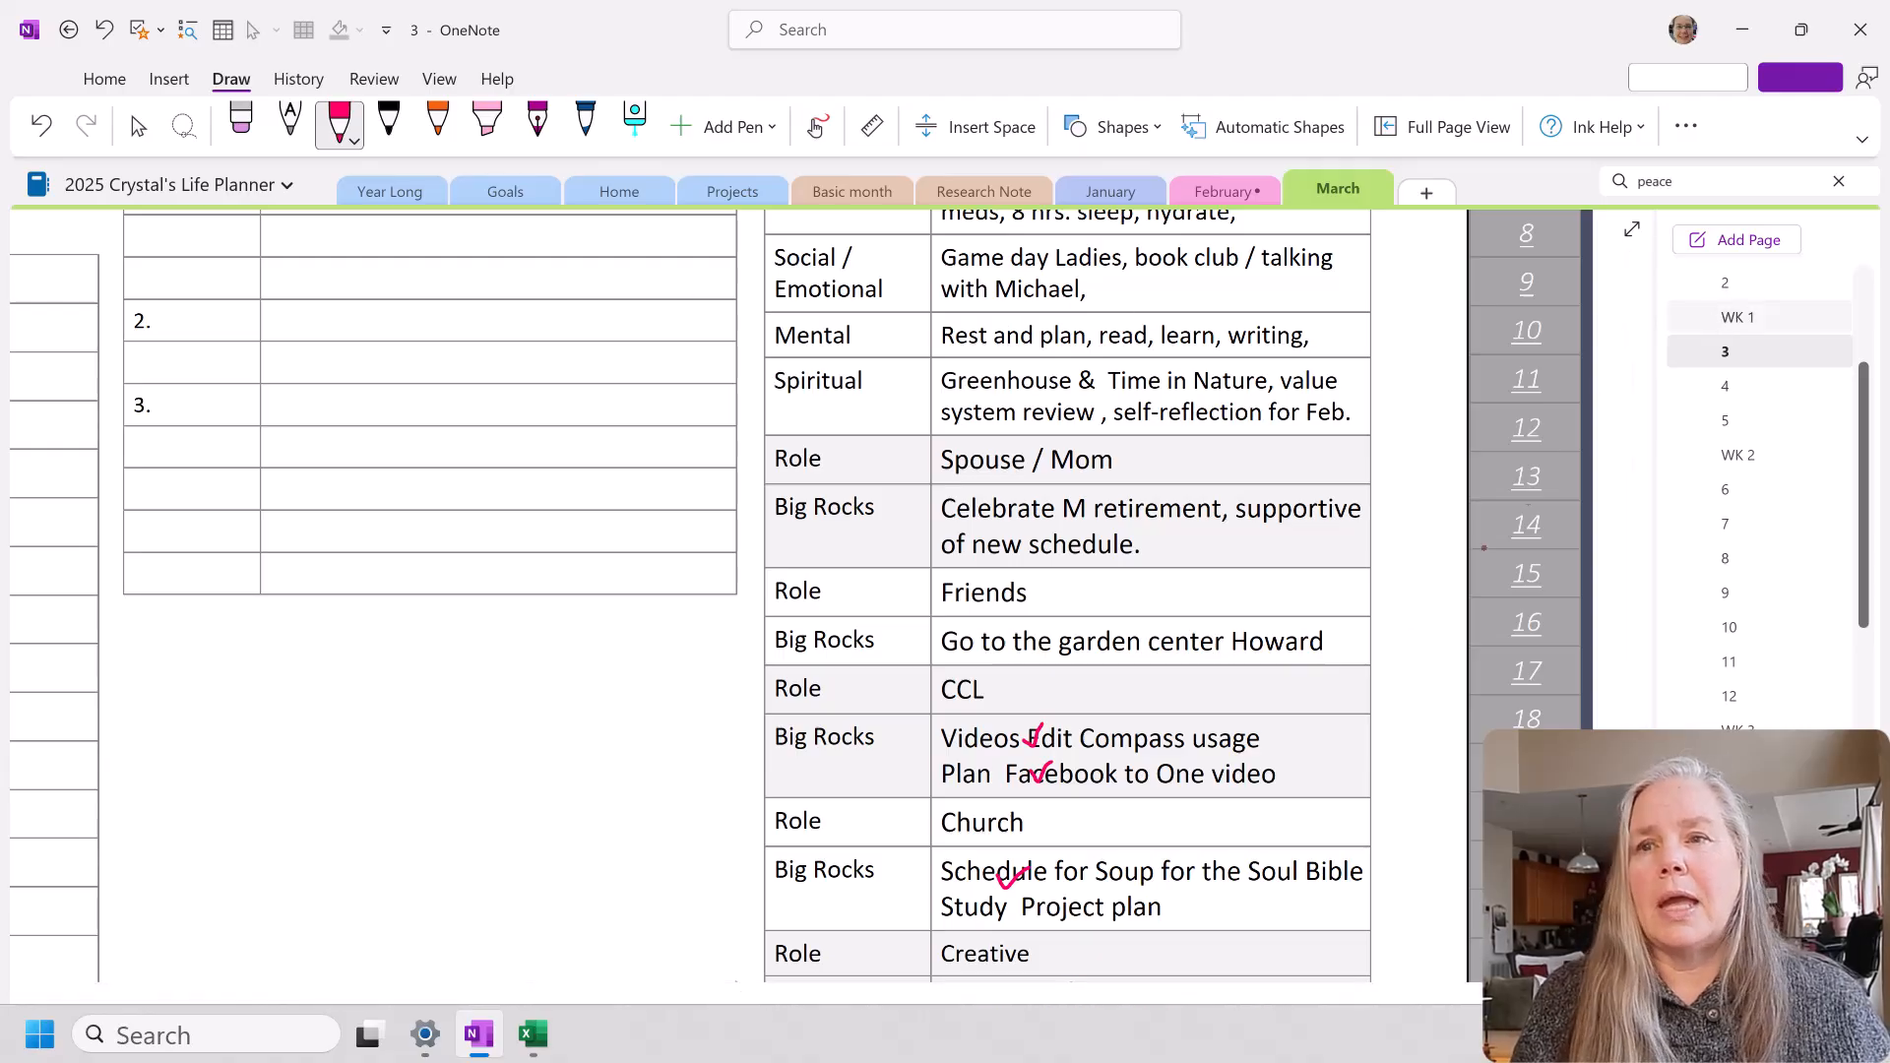
Step: On the WK 1 page, enter "11 Ladies Game Day" under Thursday 6, in the same row as Monday's "Make heart blocks"
left_click(1722, 316)
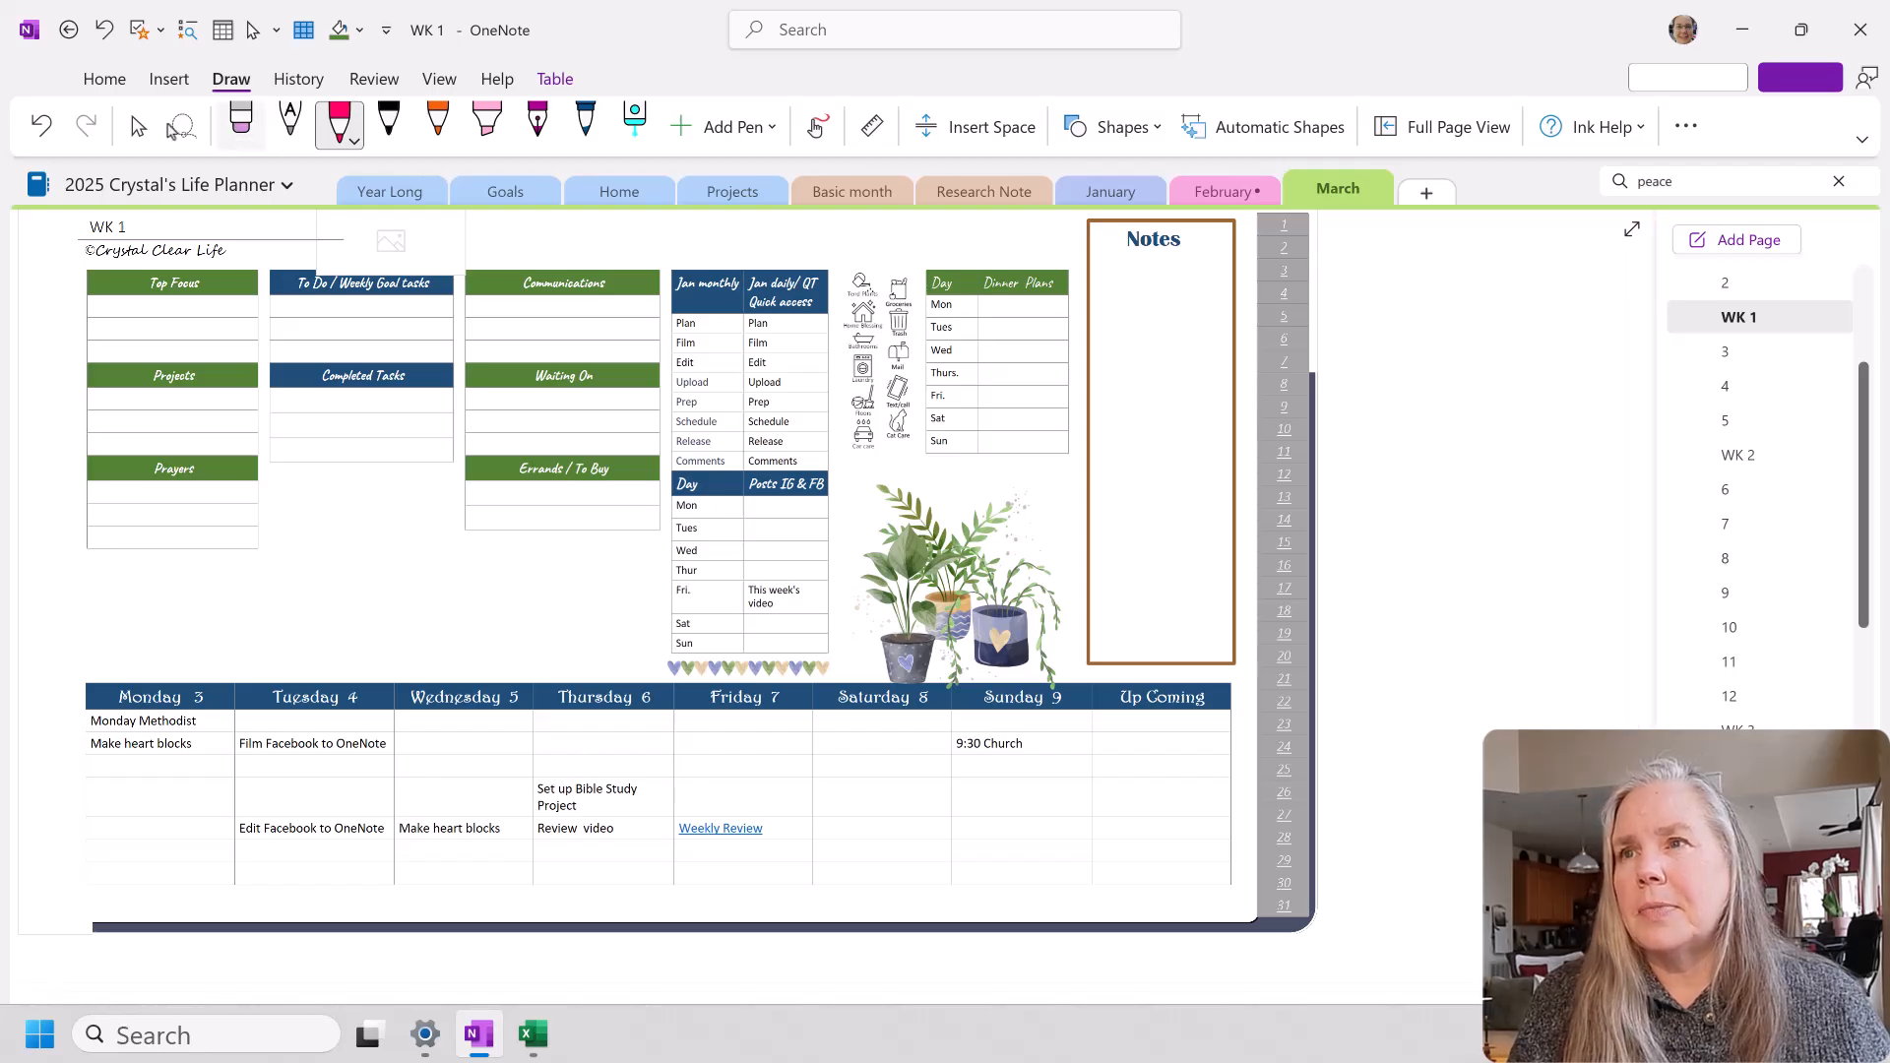
left_click(138, 126)
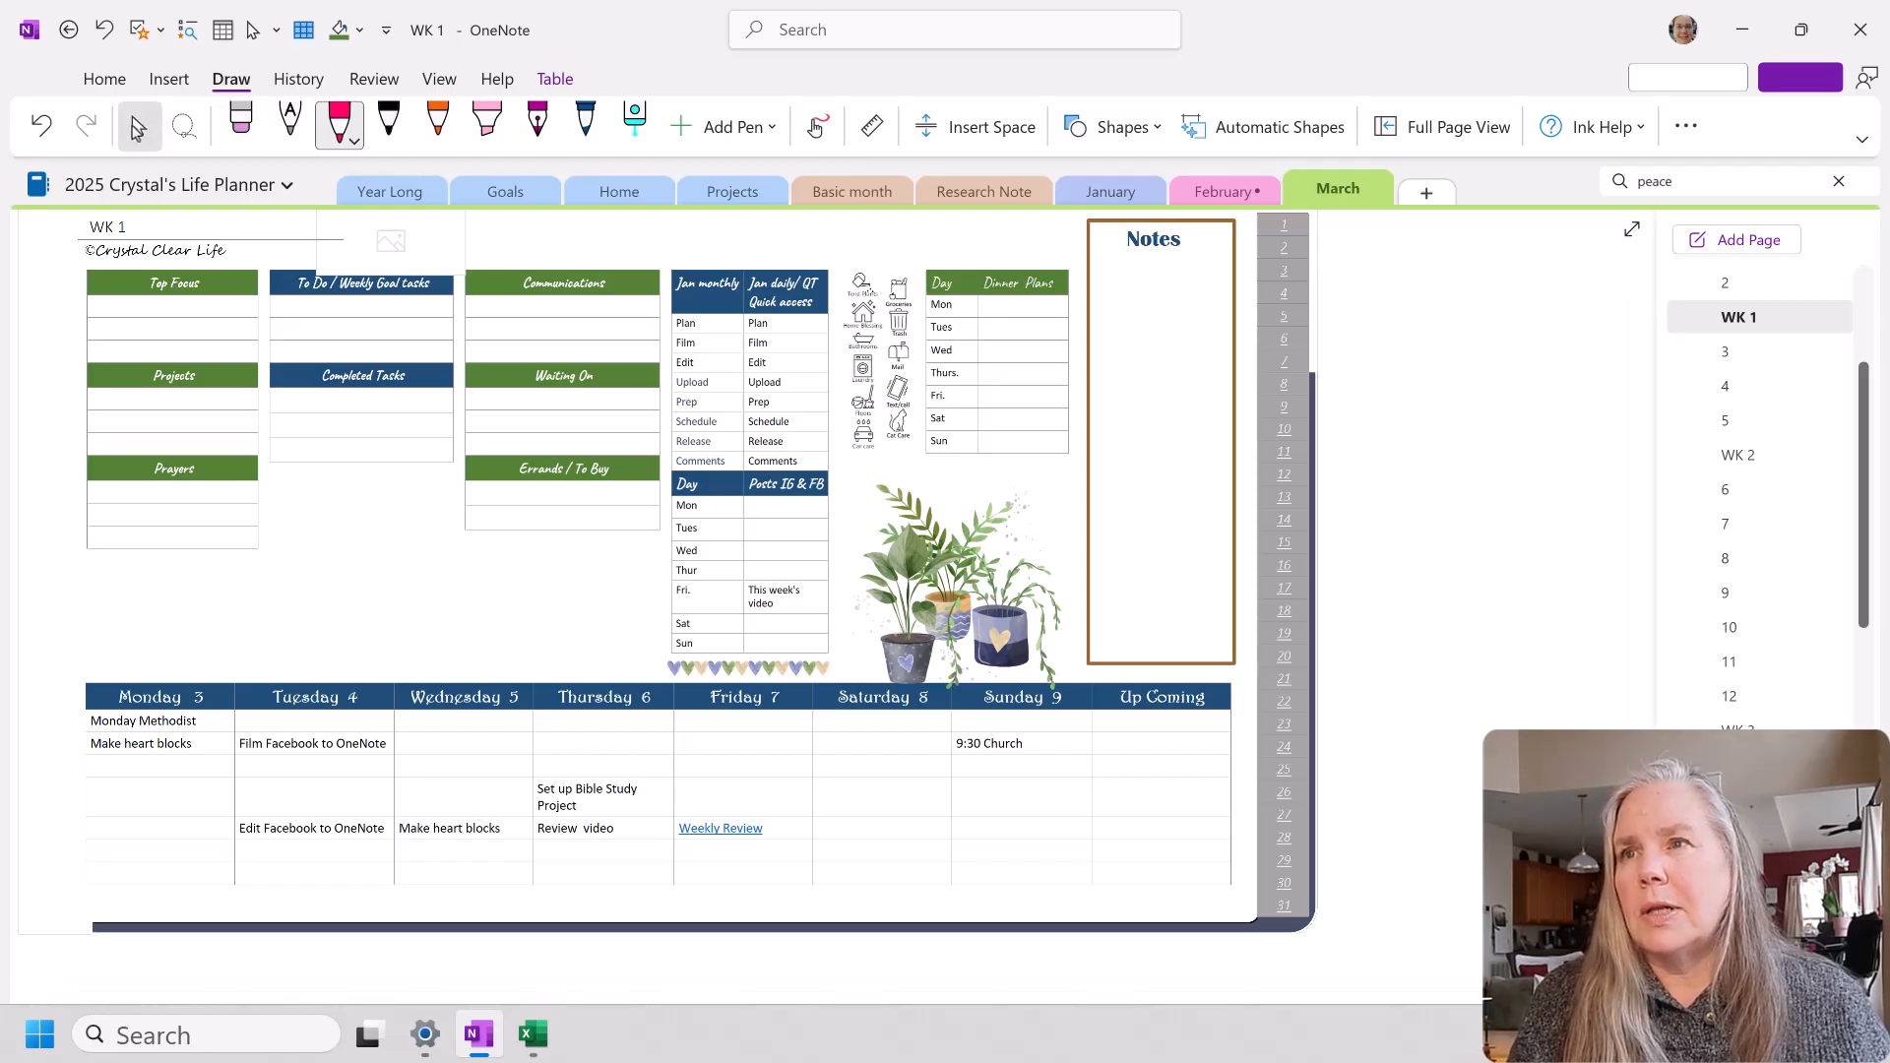
left_click(560, 745)
type("11")
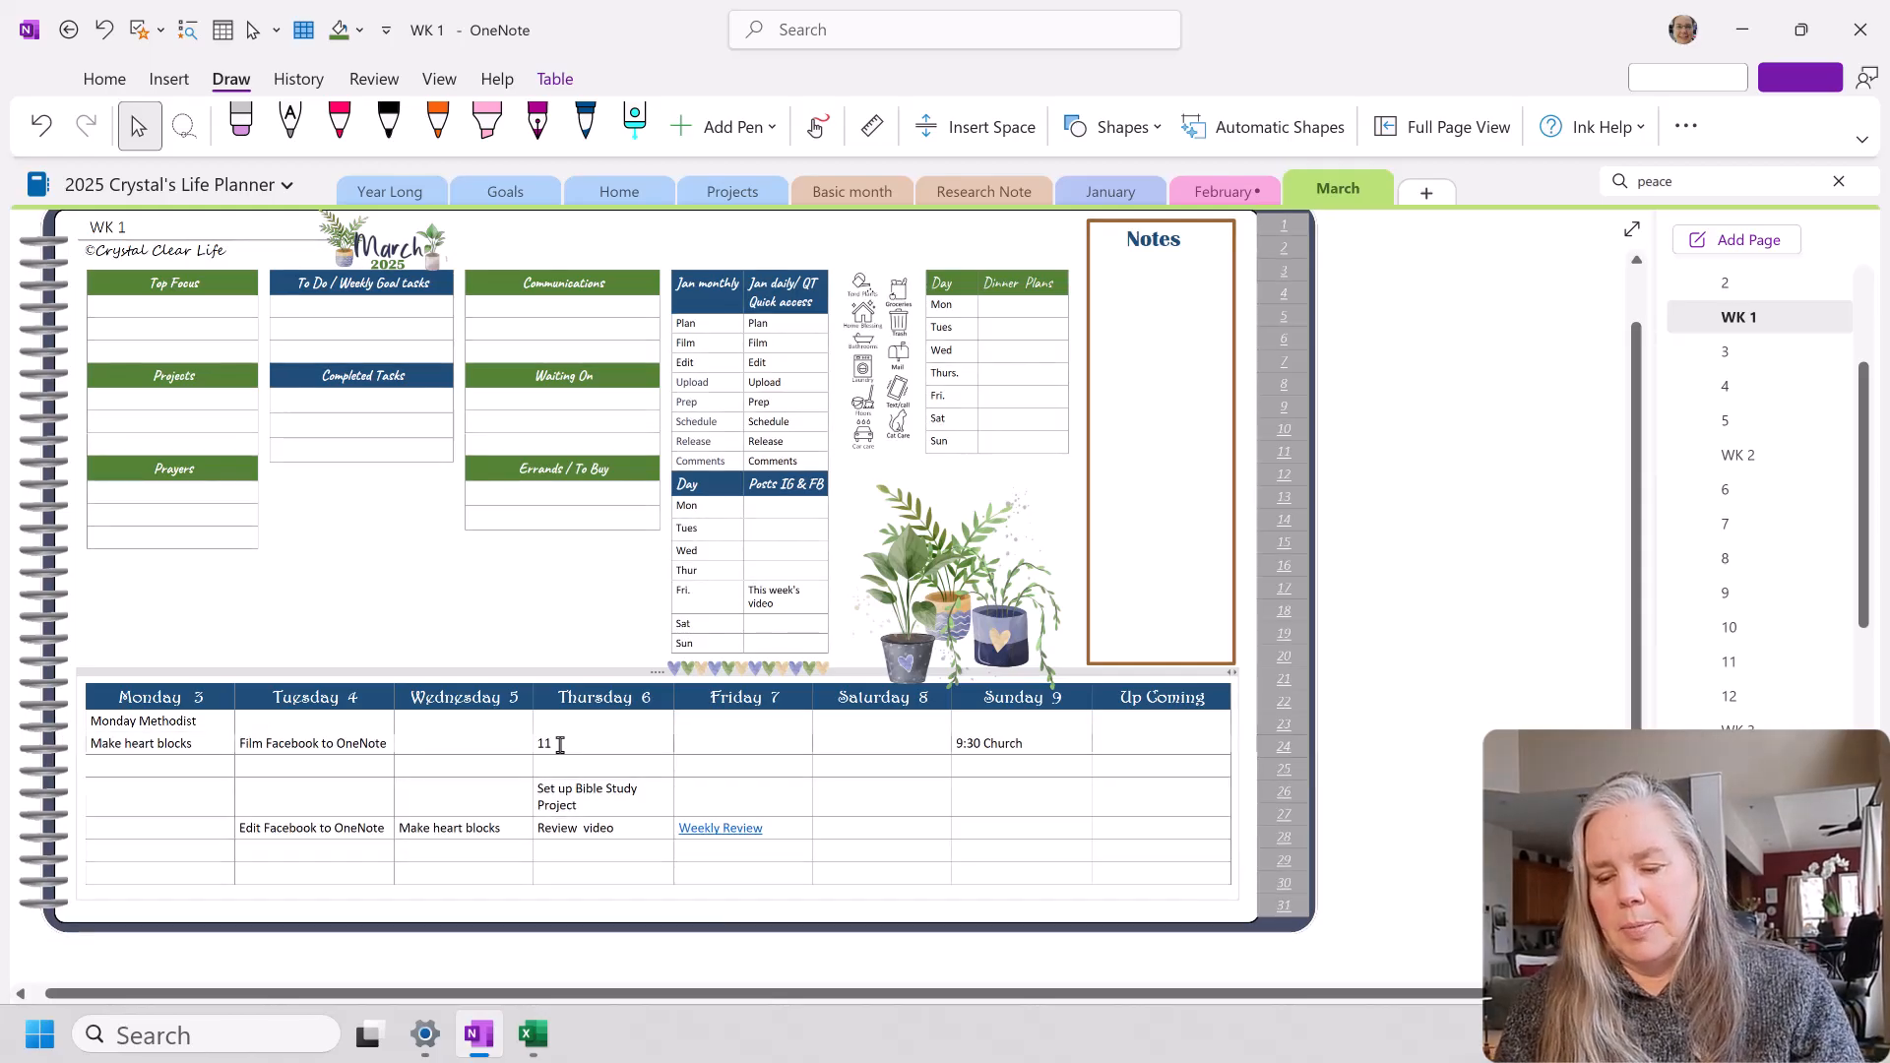
type(" Dad")
type("ies Game Day")
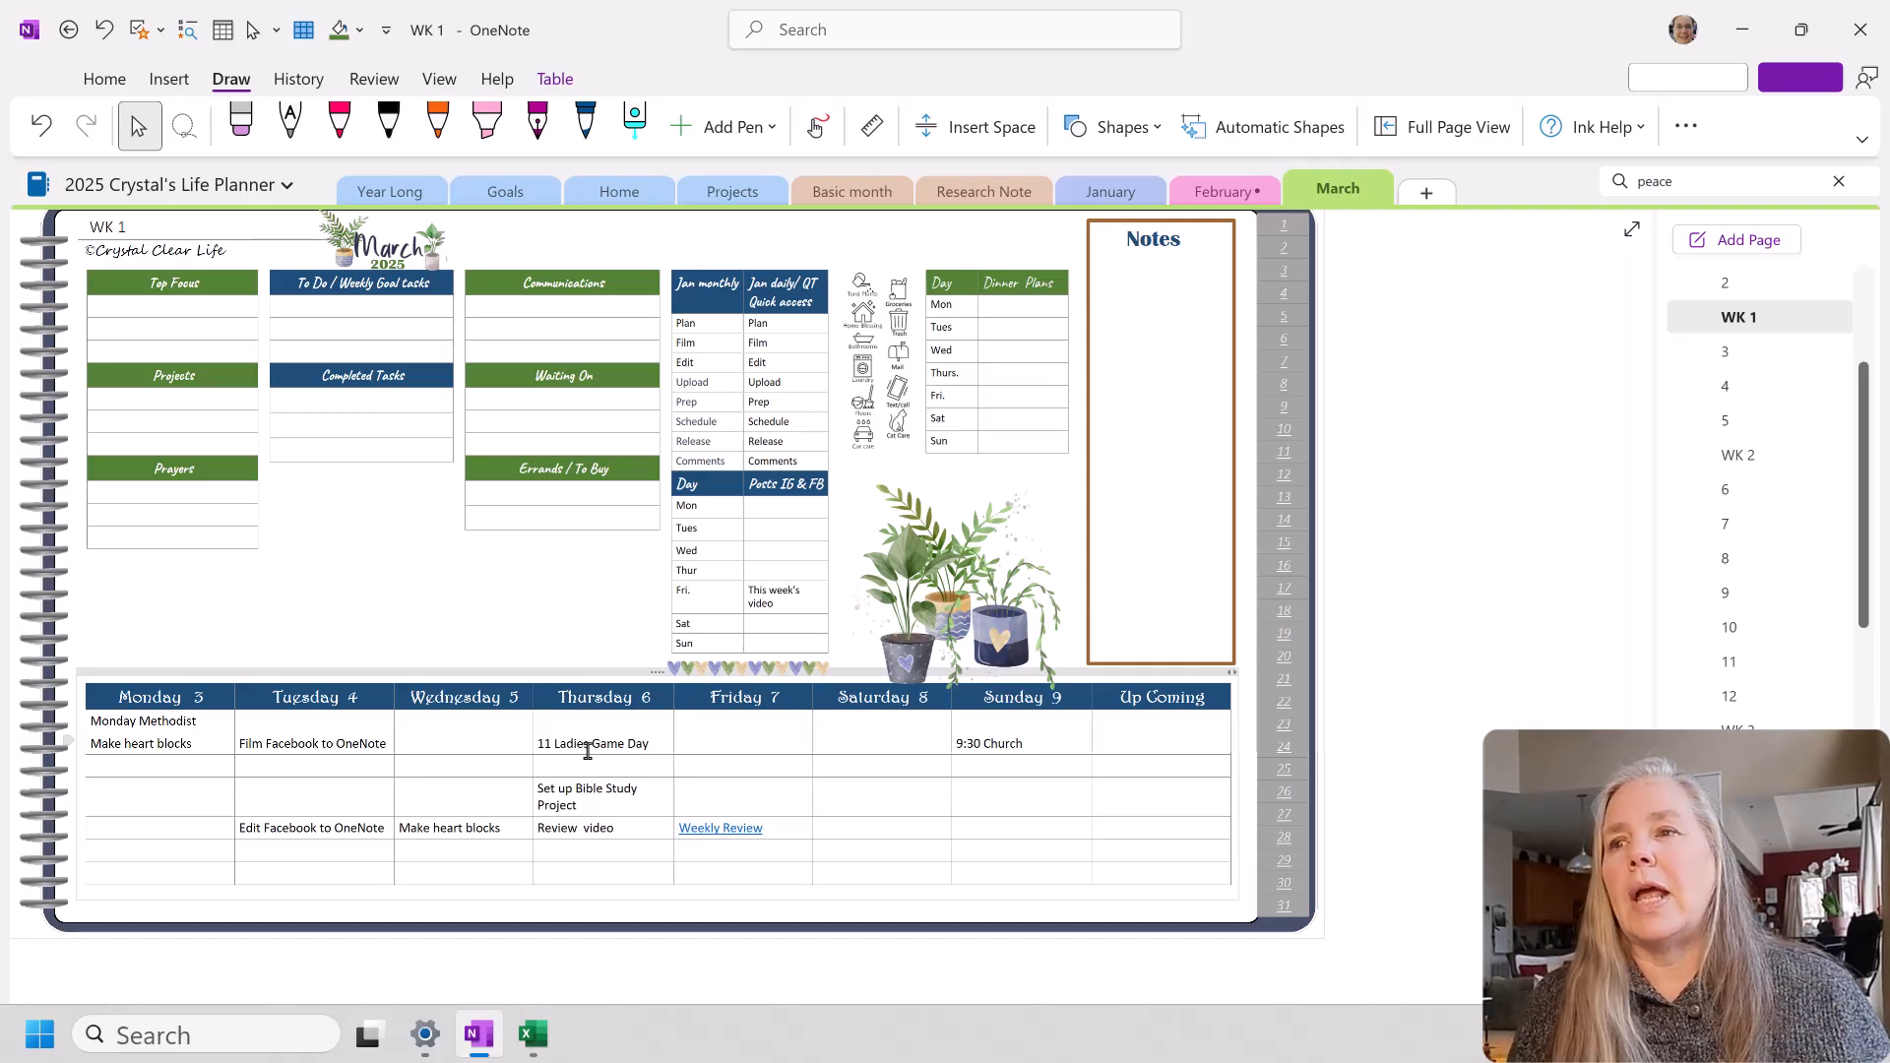
Step: Enter "Celebrate M. Retiremnet" under Friday 7, in the row above Weekly Review
left_click(707, 800)
type("Ce")
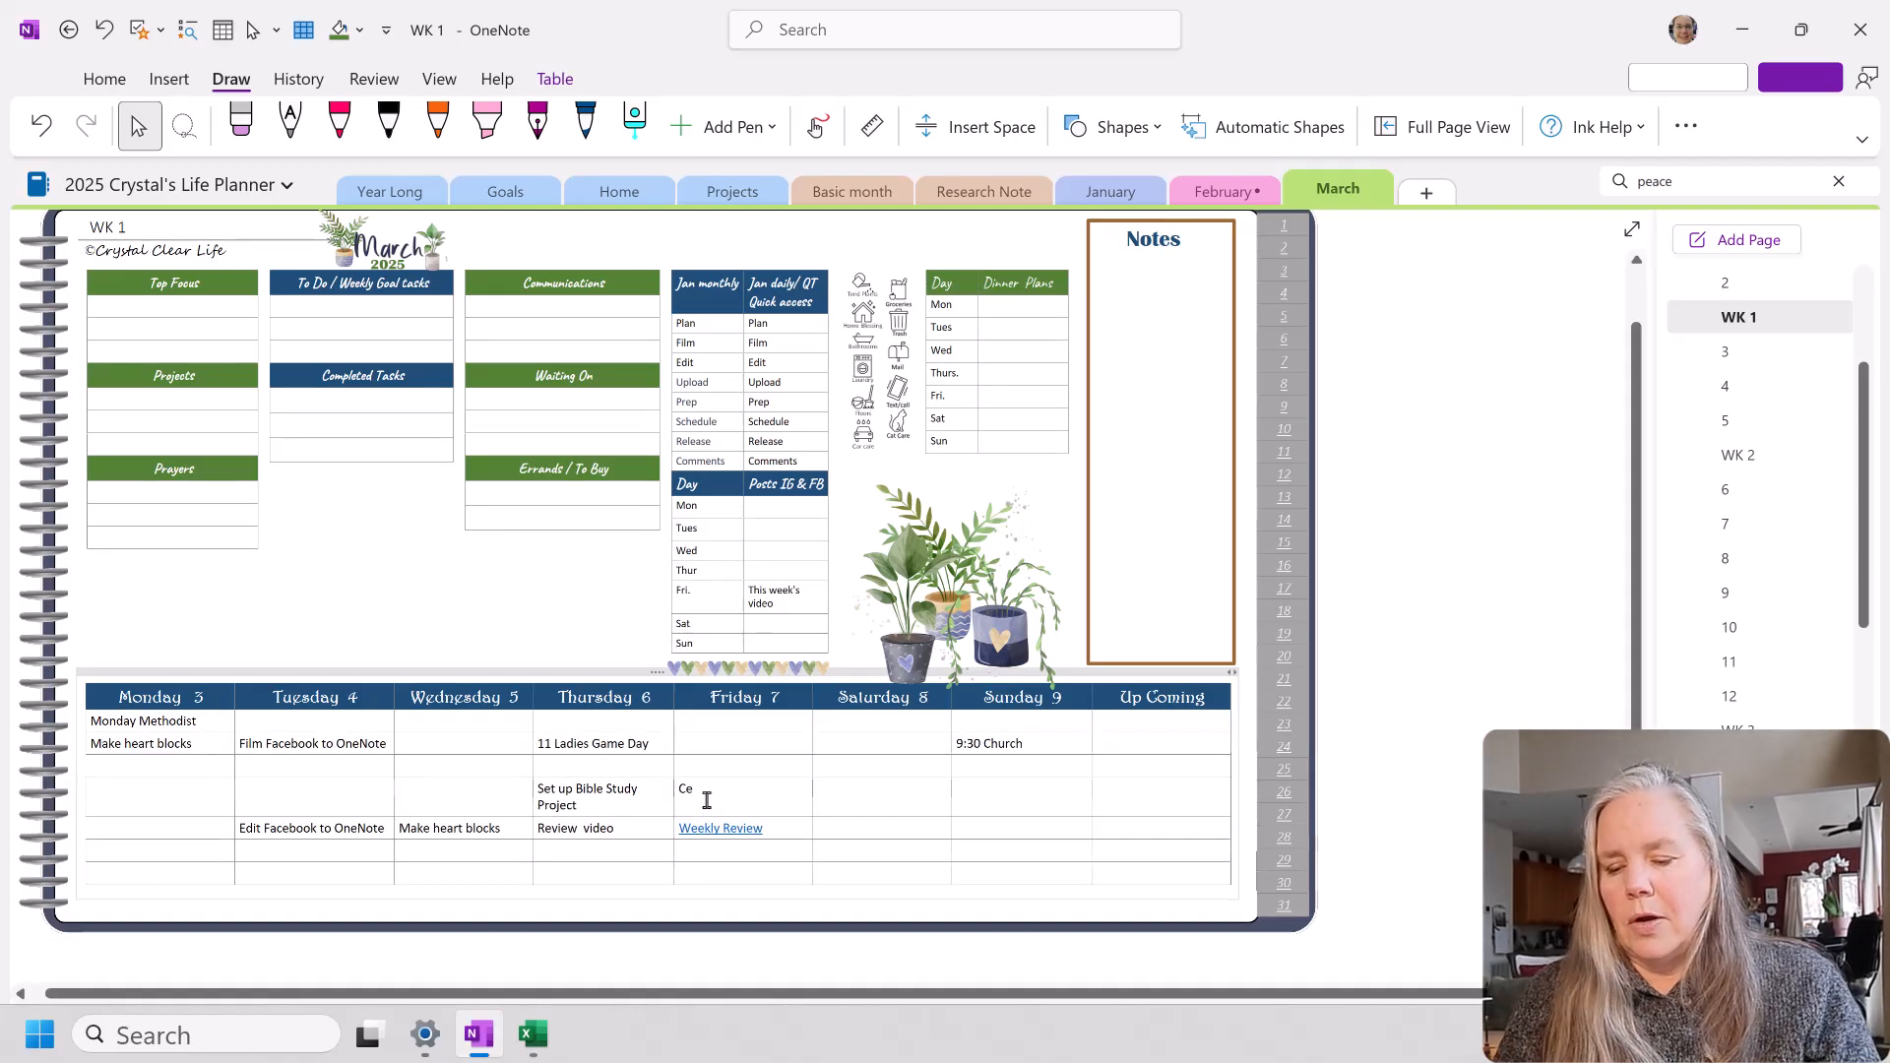
type("lebrate")
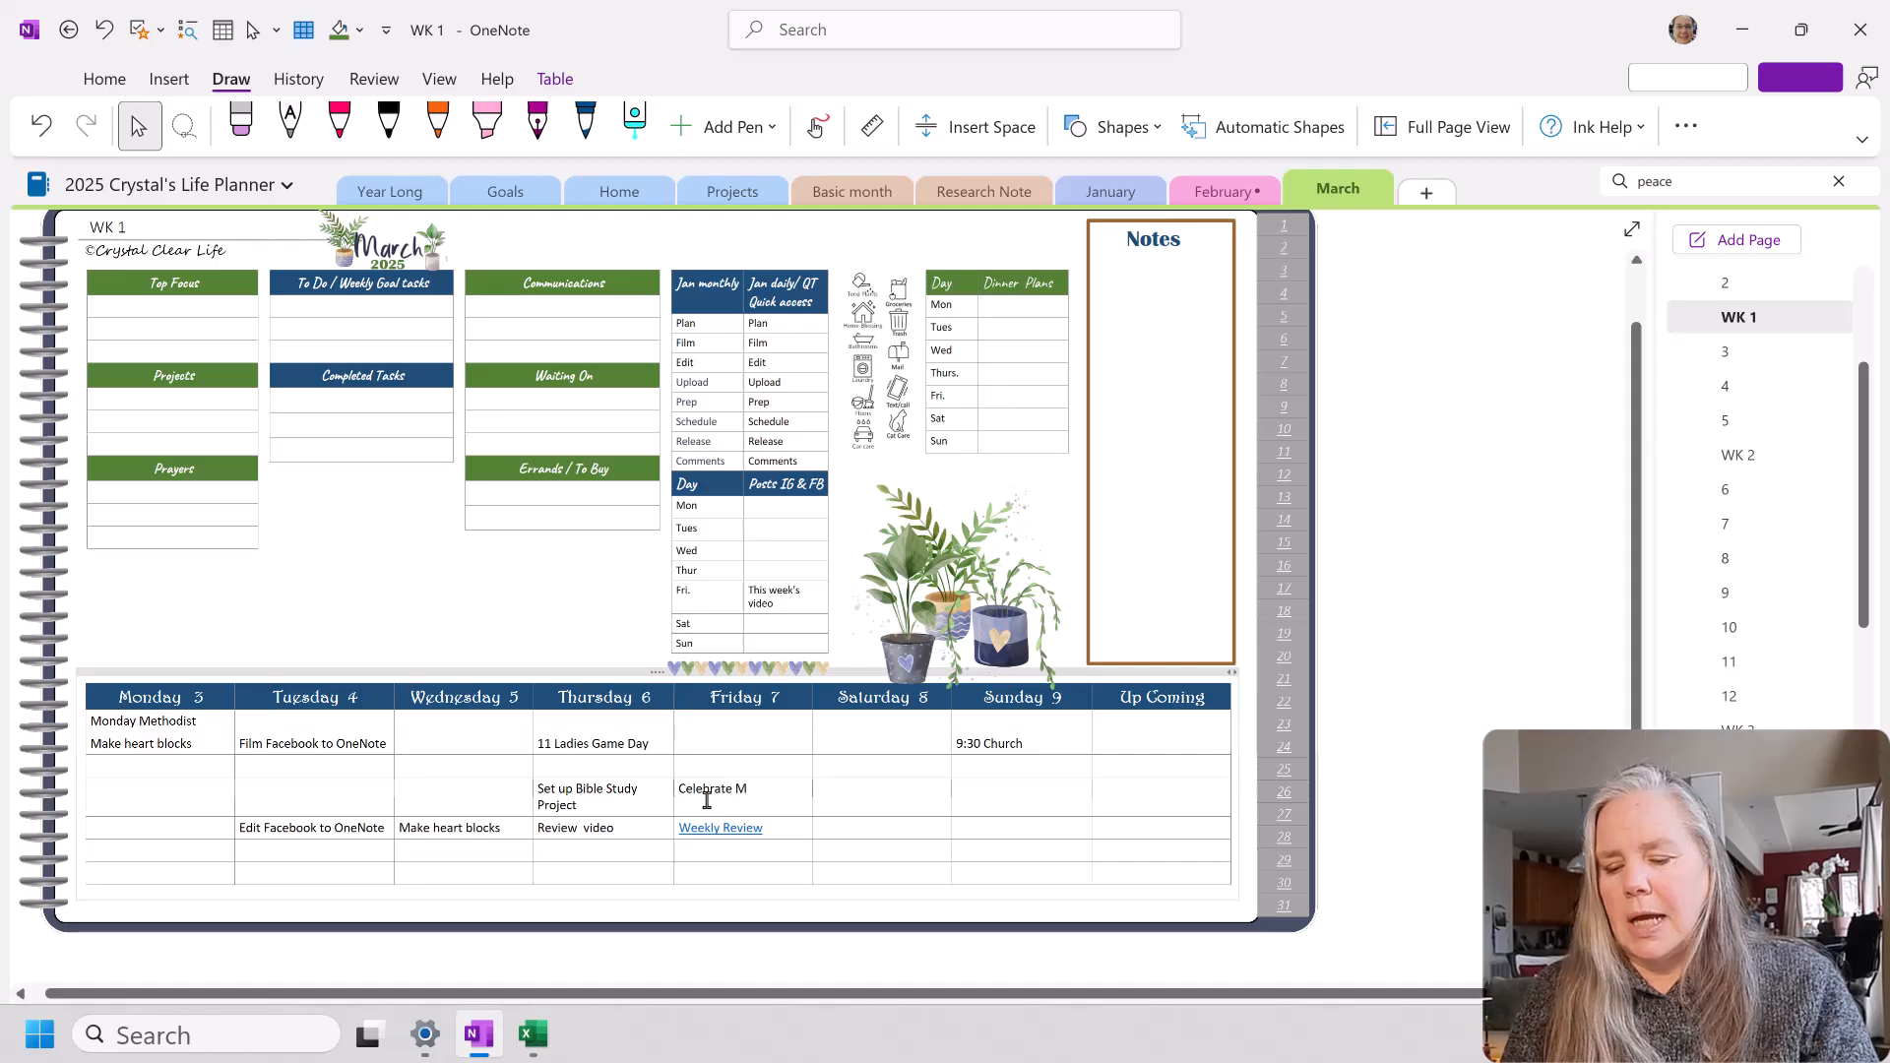
type(" M. Retiremnet")
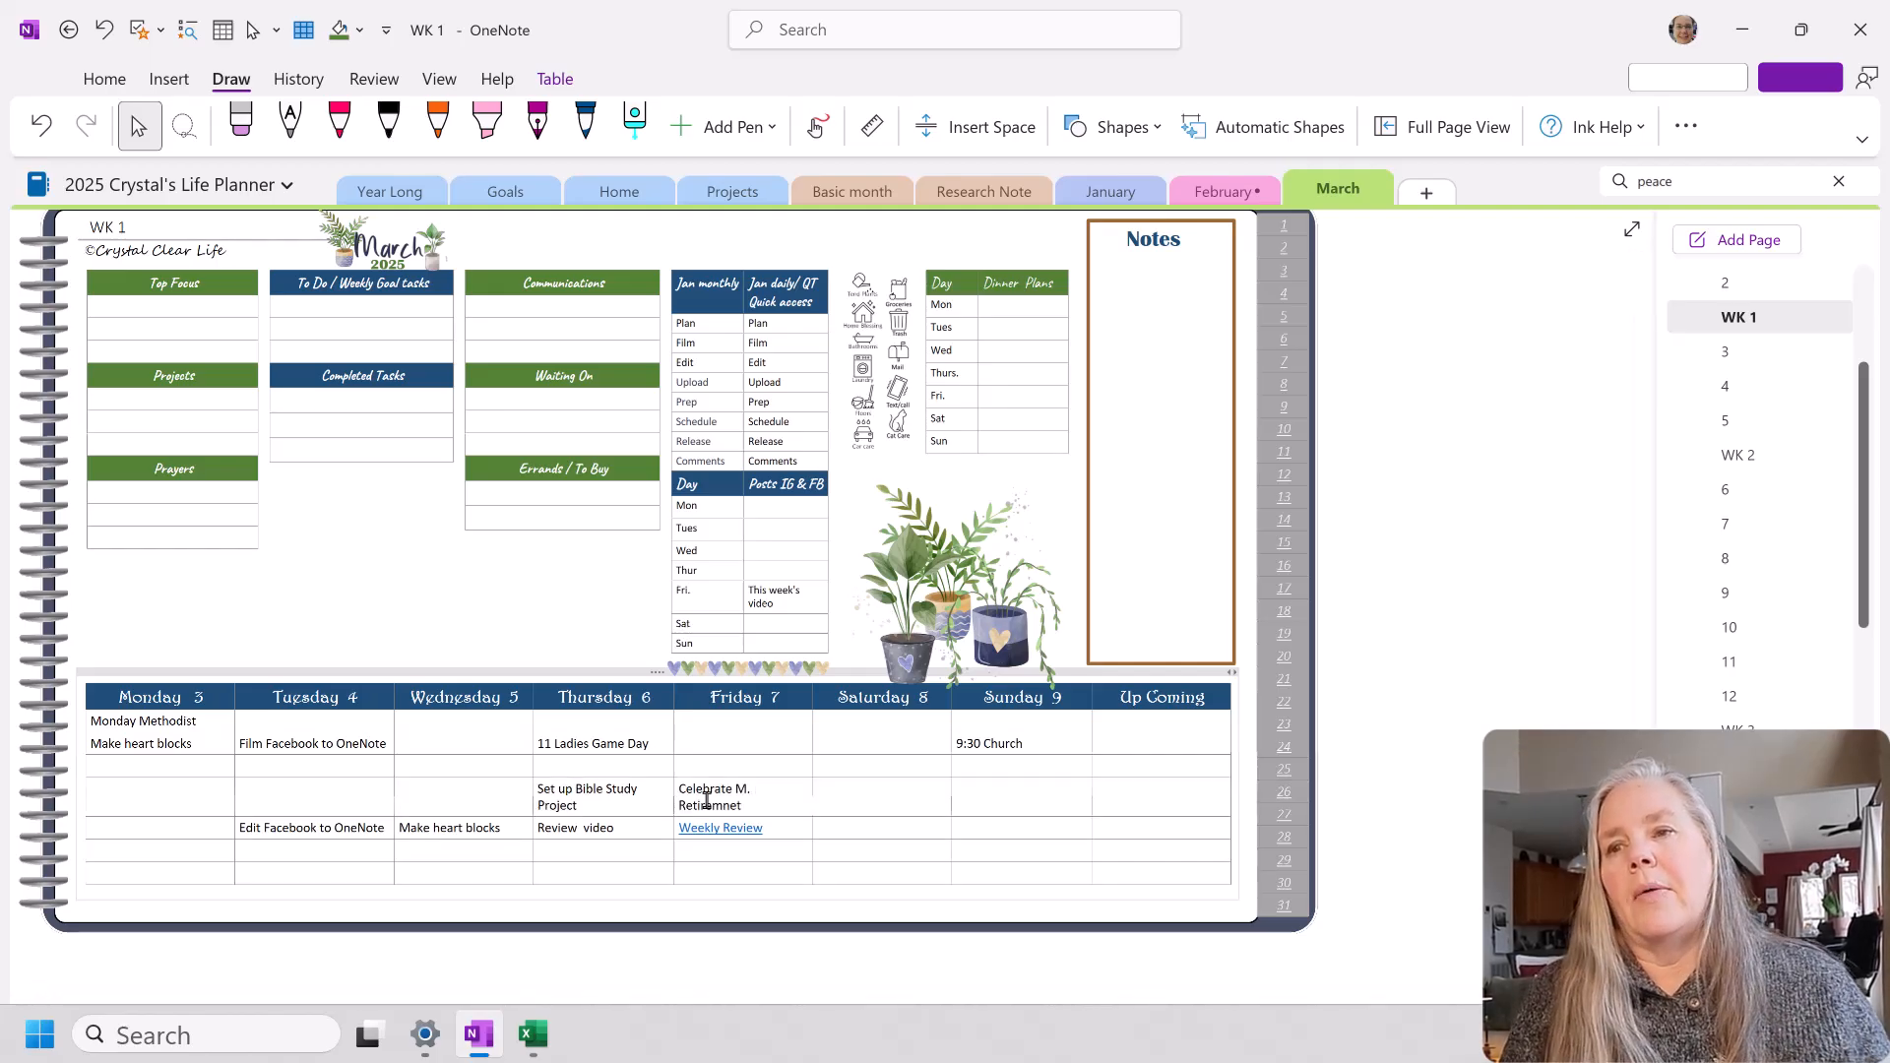
Step: Move Friday 7's celebration entry to the last row of the week table and correct its last word to "Retirement"
left_click_drag(744, 805, 695, 876)
left_click(801, 832)
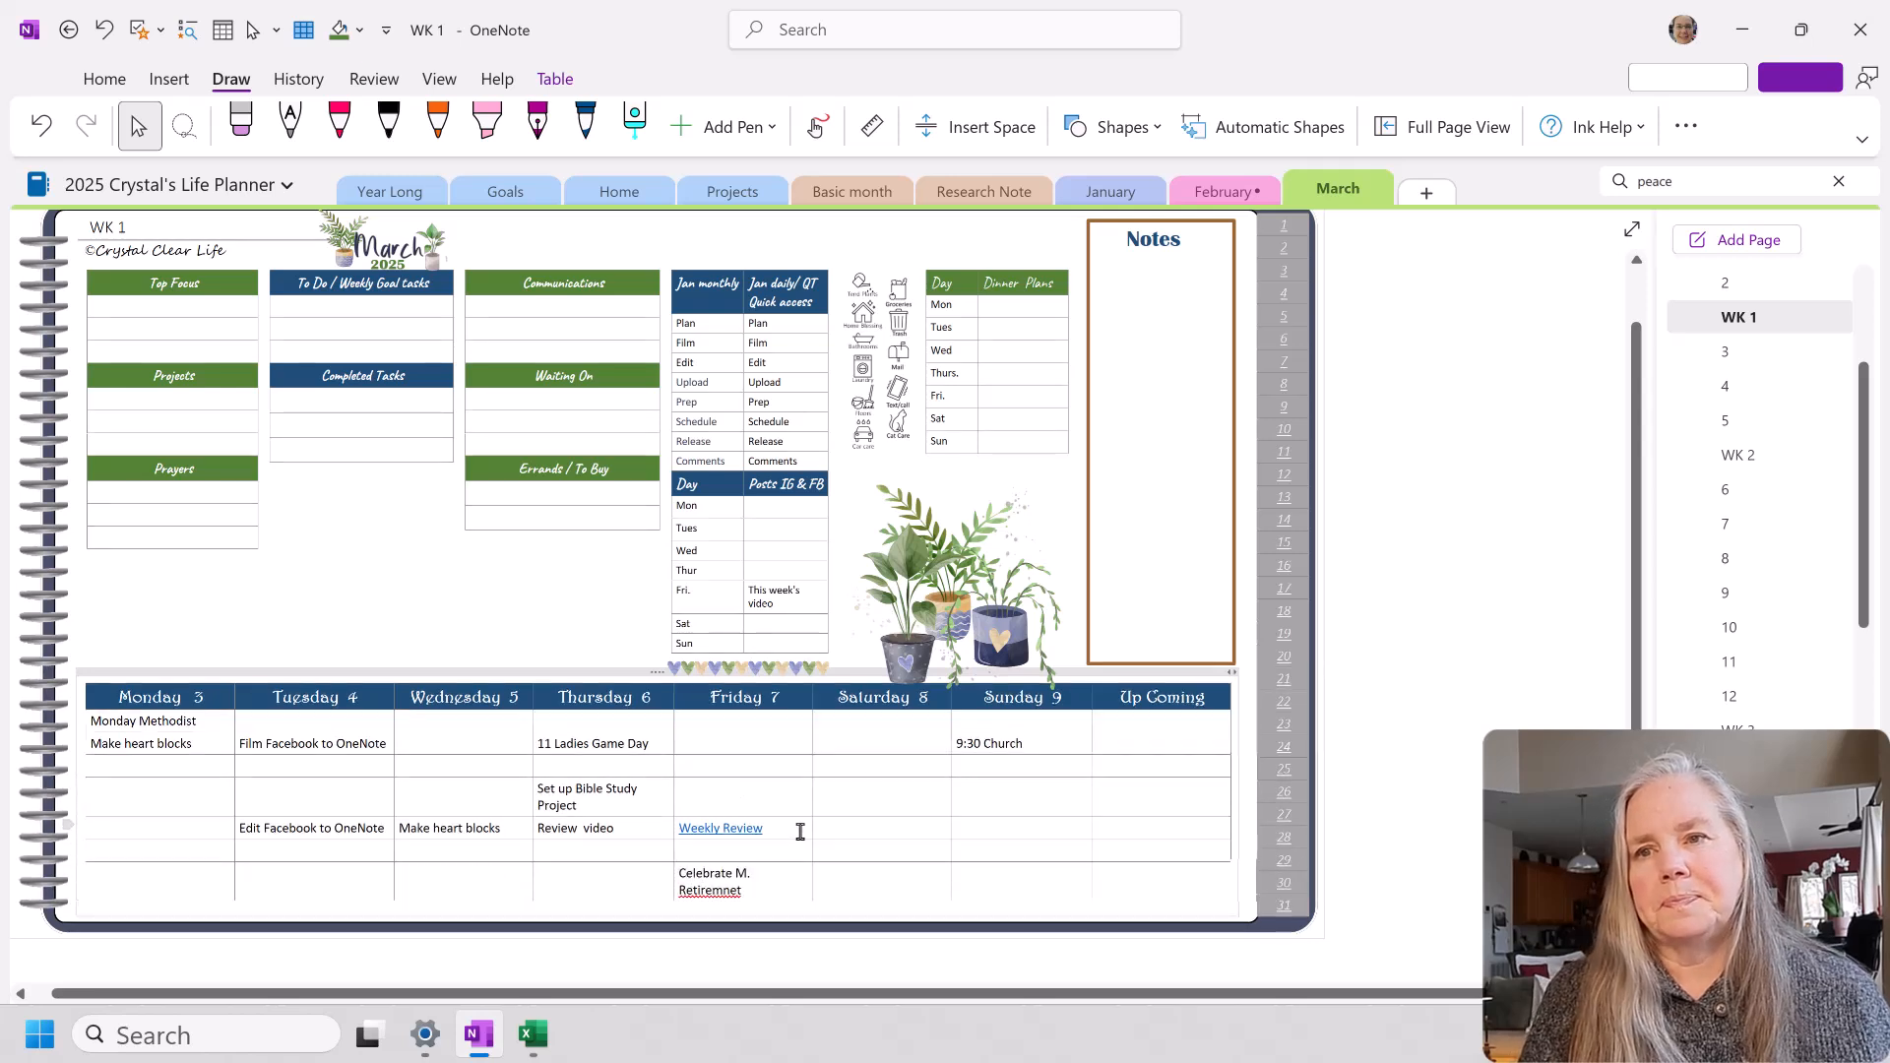
right_click(710, 890)
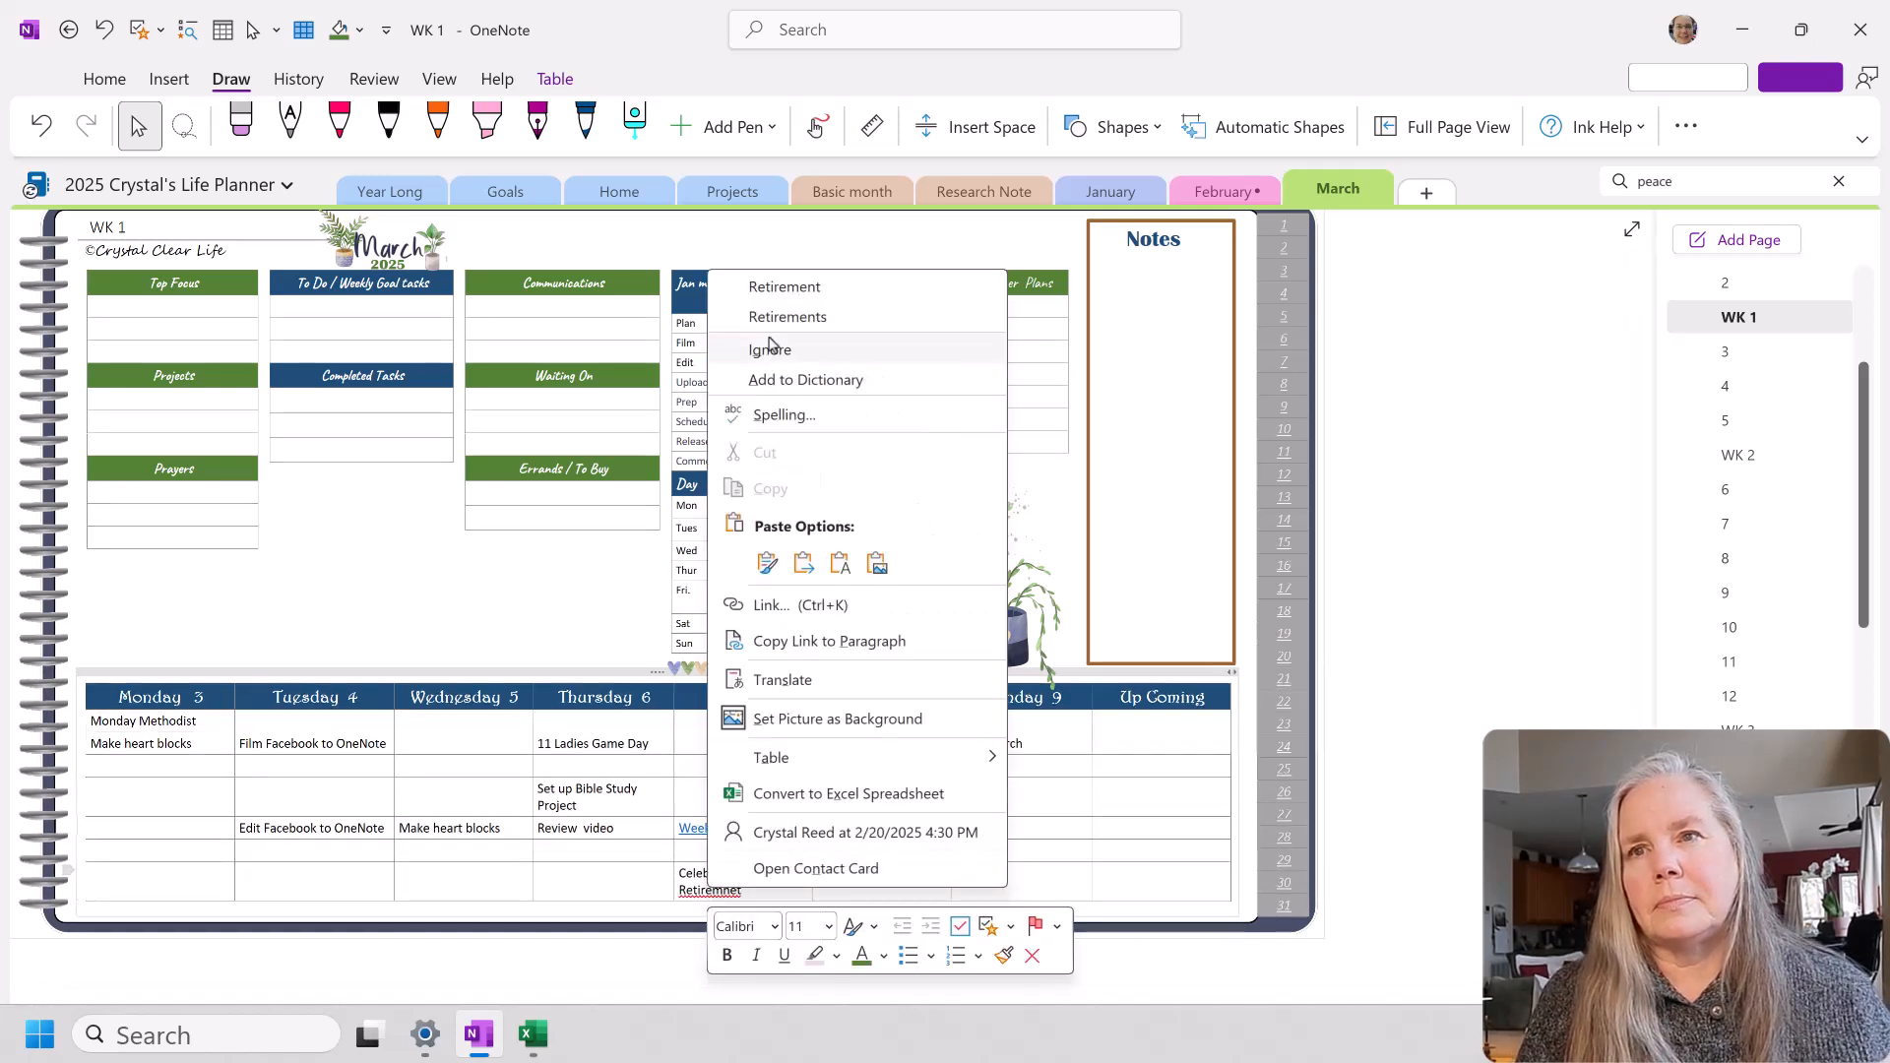
left_click(785, 286)
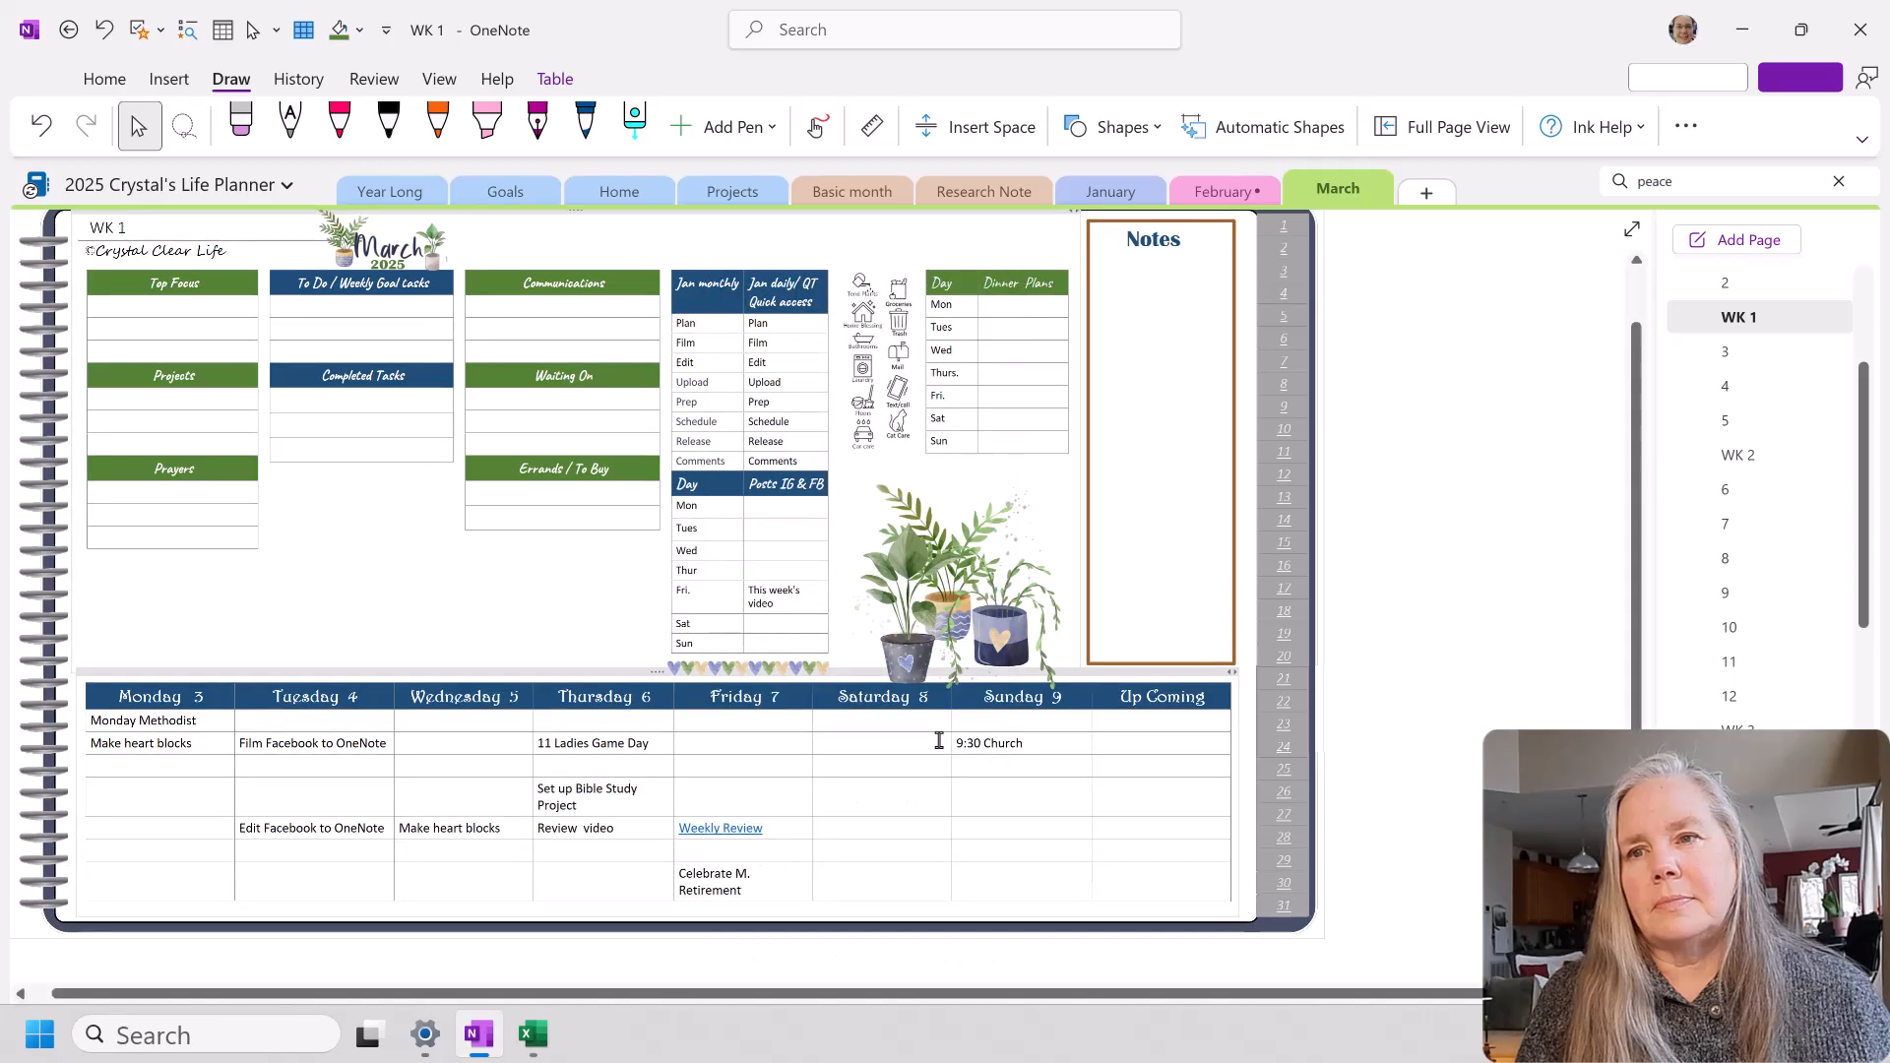
Step: On page 3, draw red check marks on the compass's "Celebrate M retirement" and "Game day Ladies" lines
left_click(1732, 353)
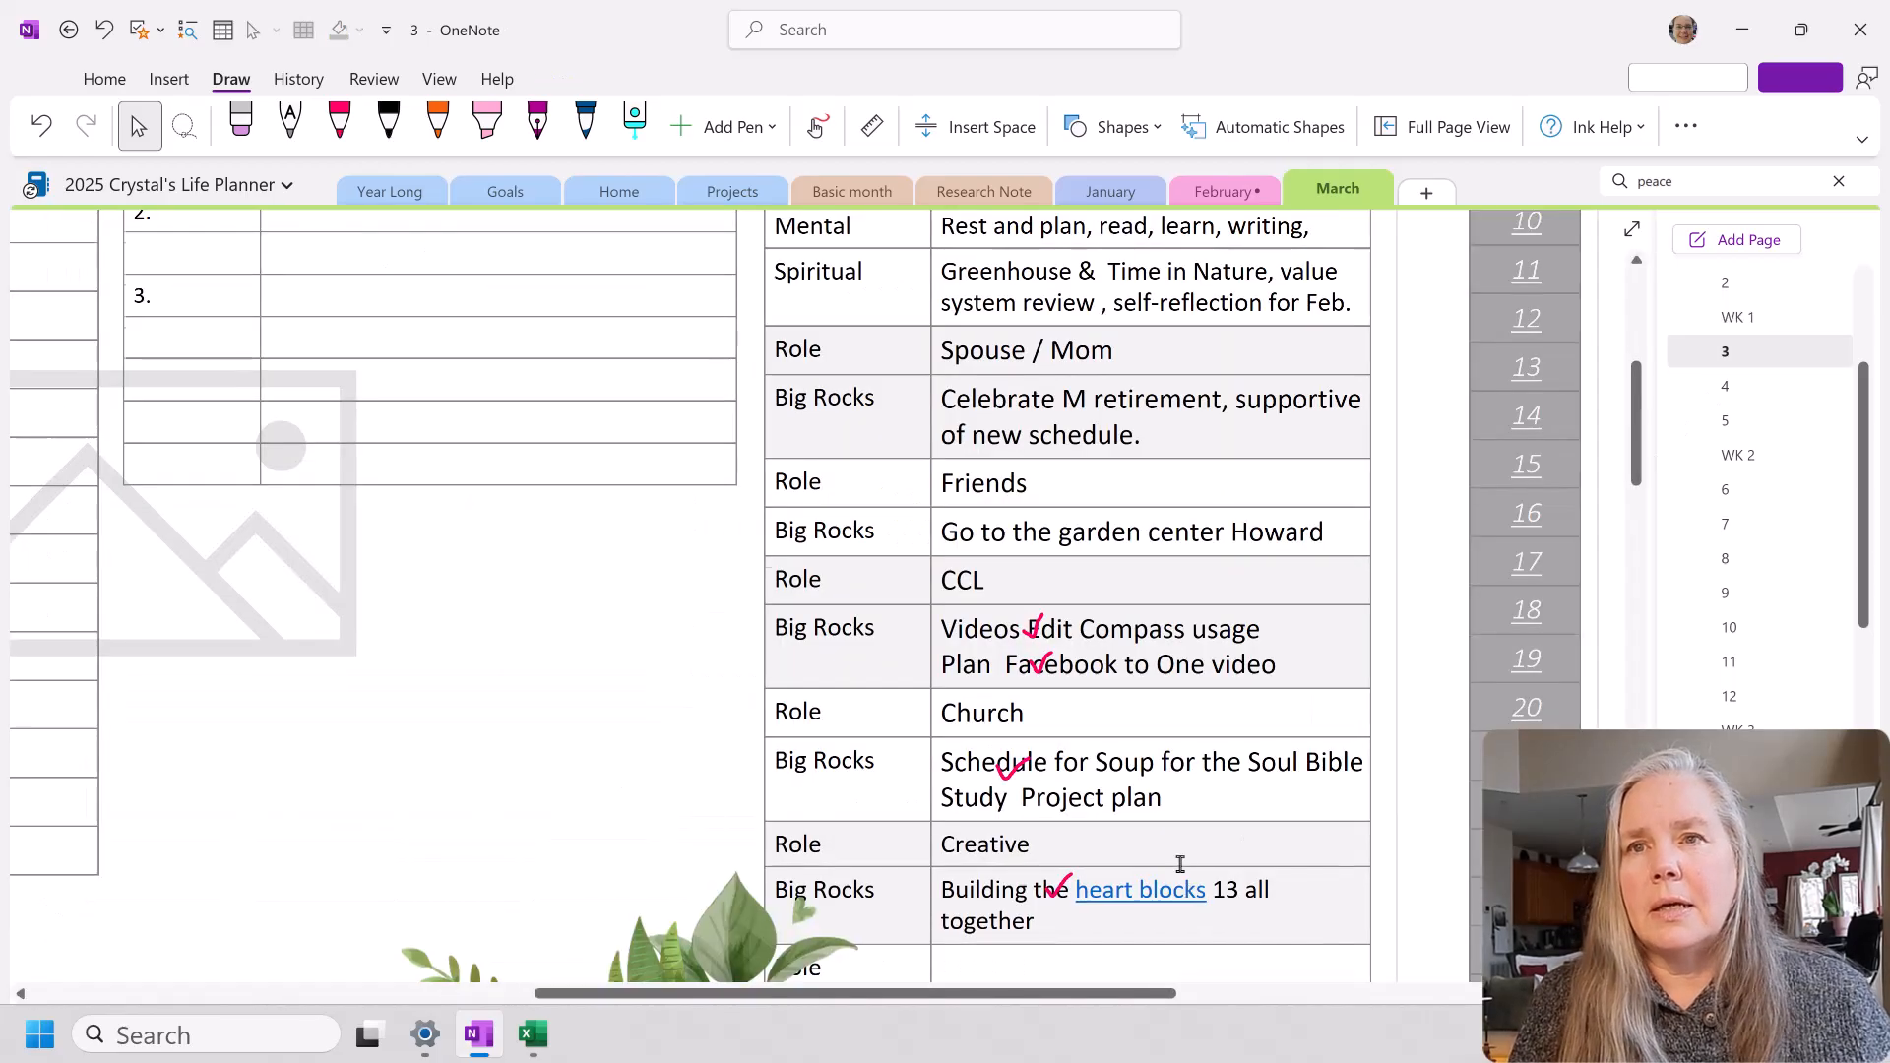
scroll(1180, 864, "up", 1)
left_click(340, 124)
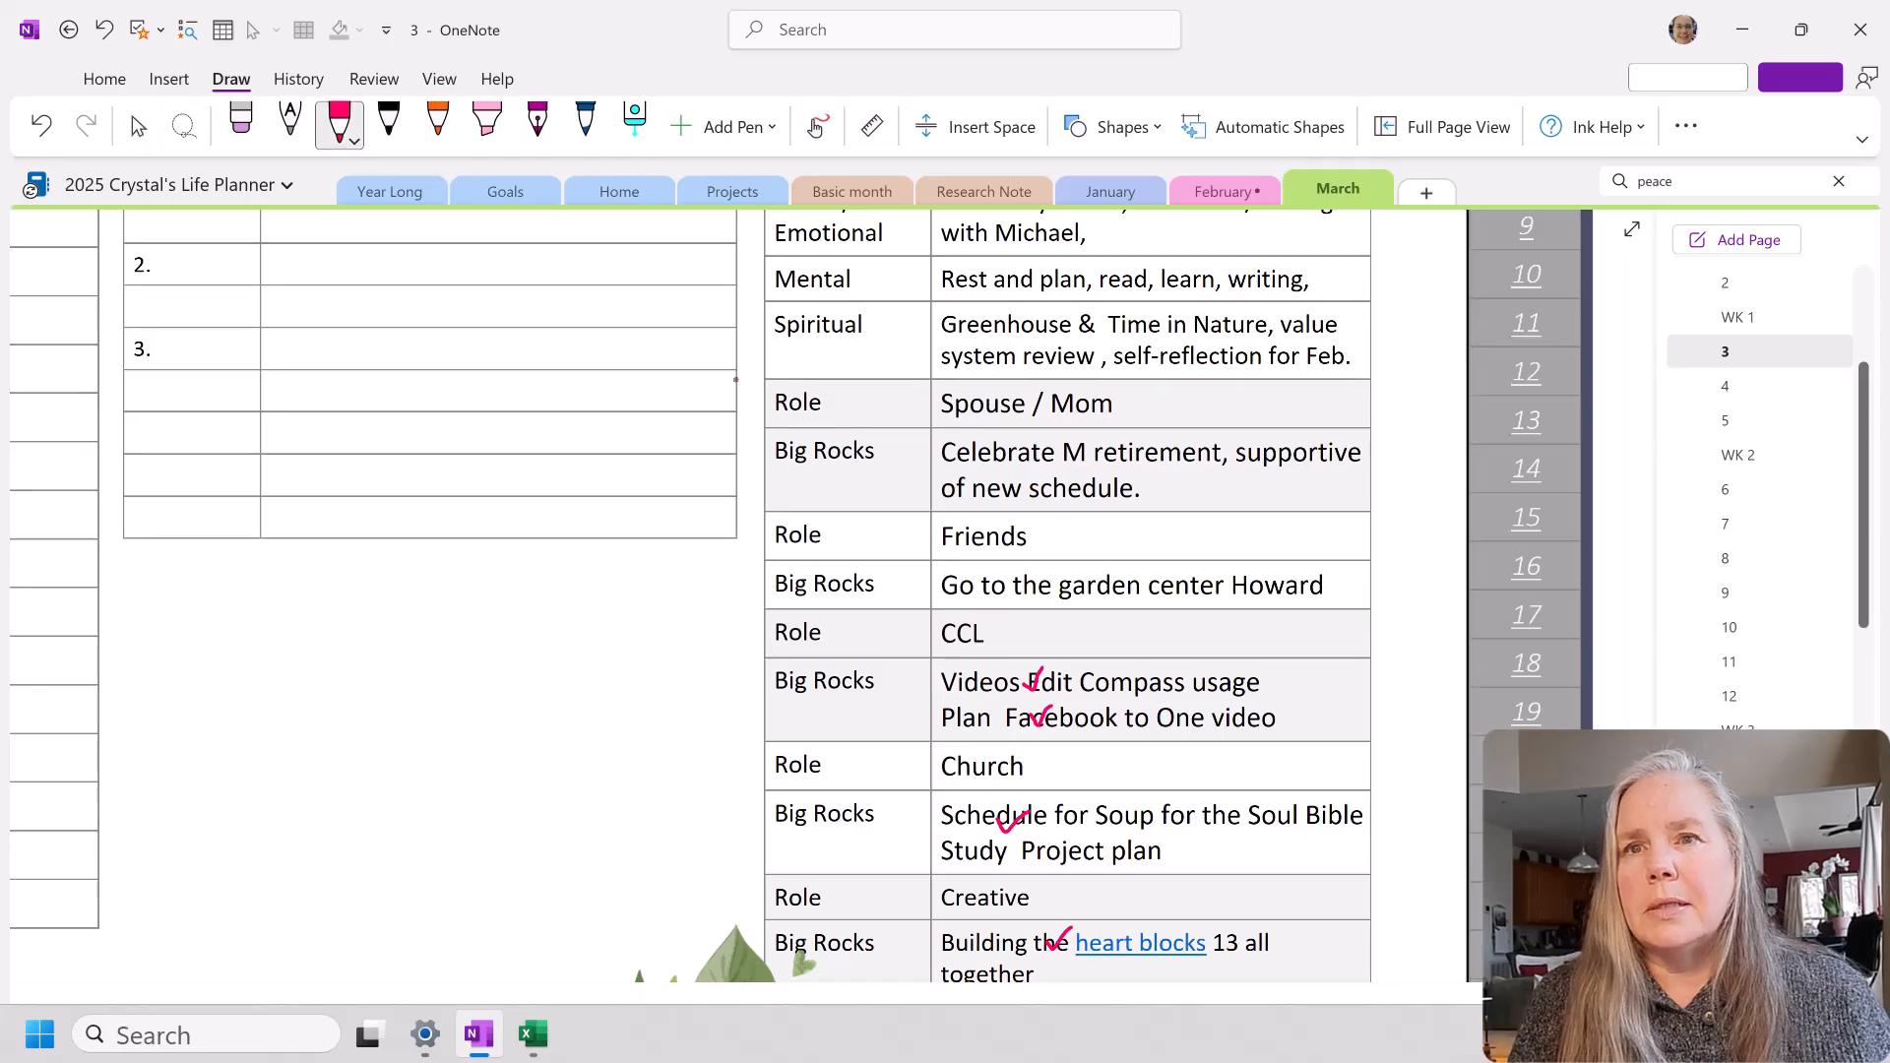
left_click_drag(996, 465, 1030, 462)
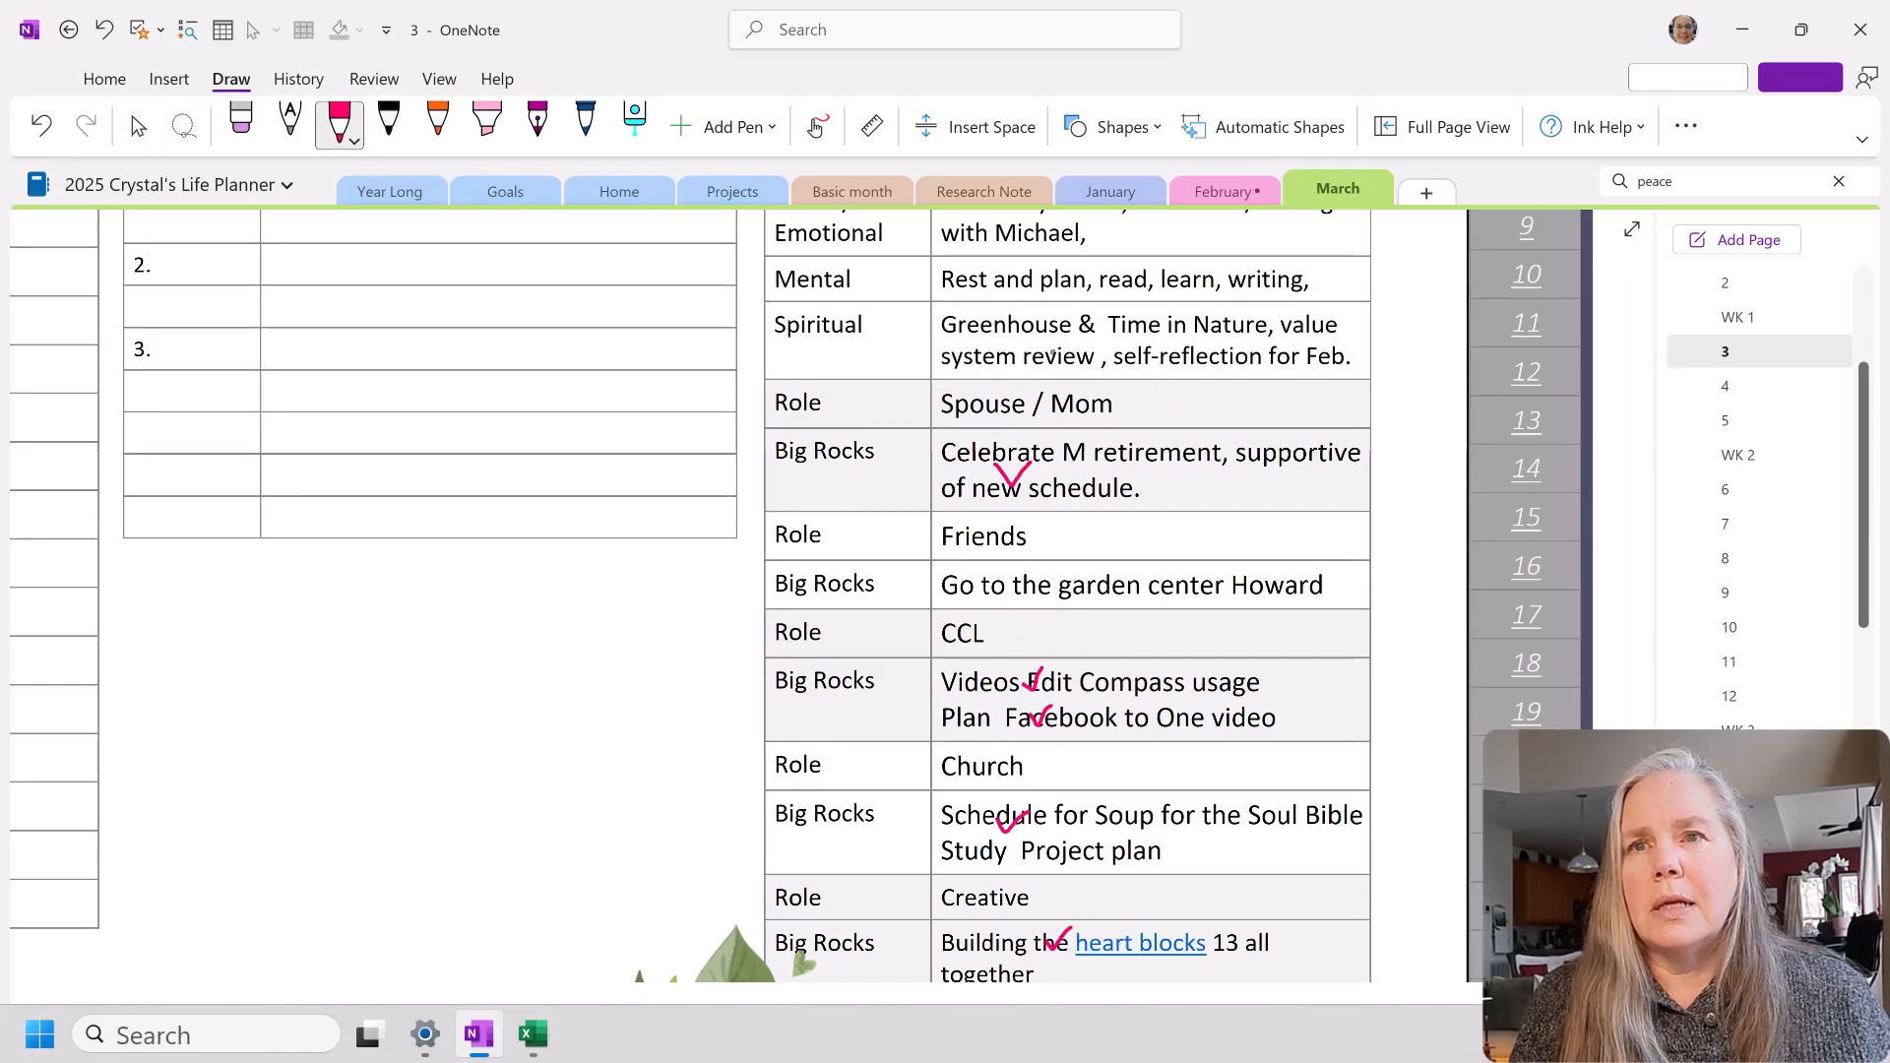
scroll(1015, 269, "up", 2)
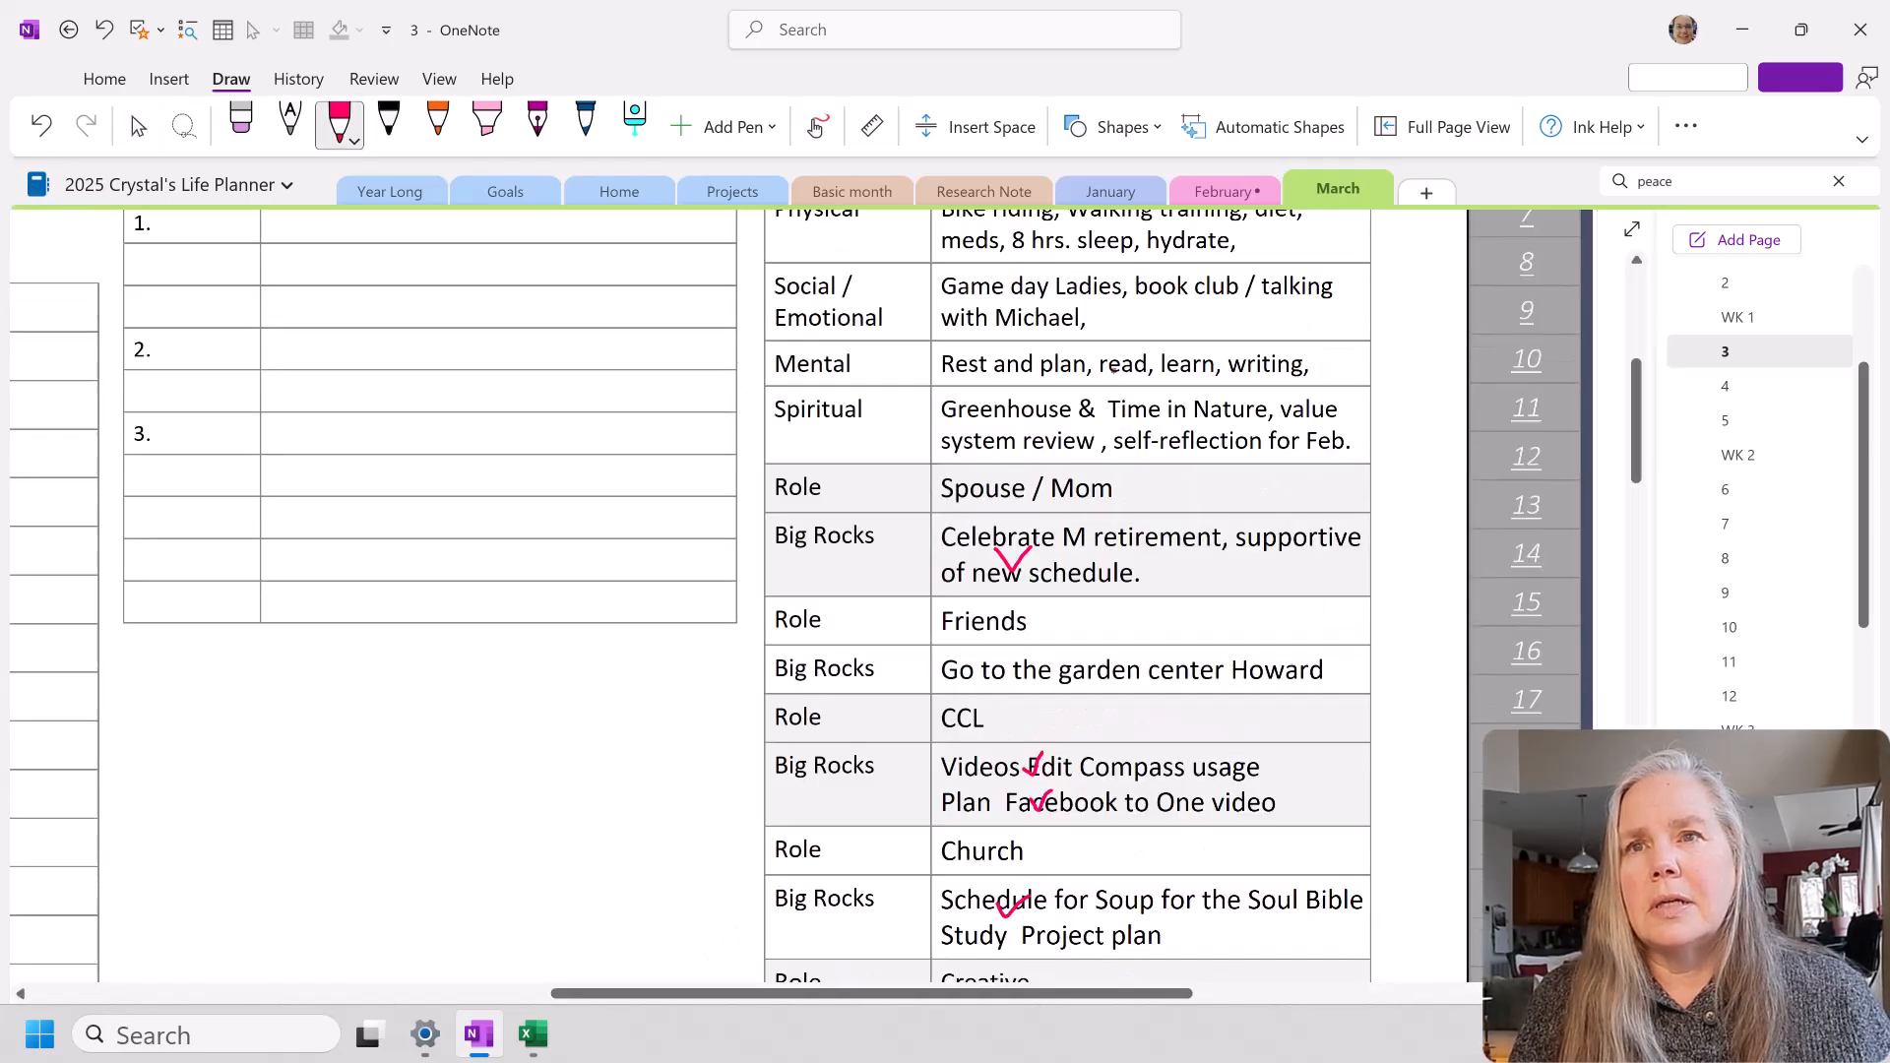
mouse_move(1012, 359)
left_mouse_down()
mouse_move(1021, 376)
mouse_move(1046, 349)
left_mouse_up()
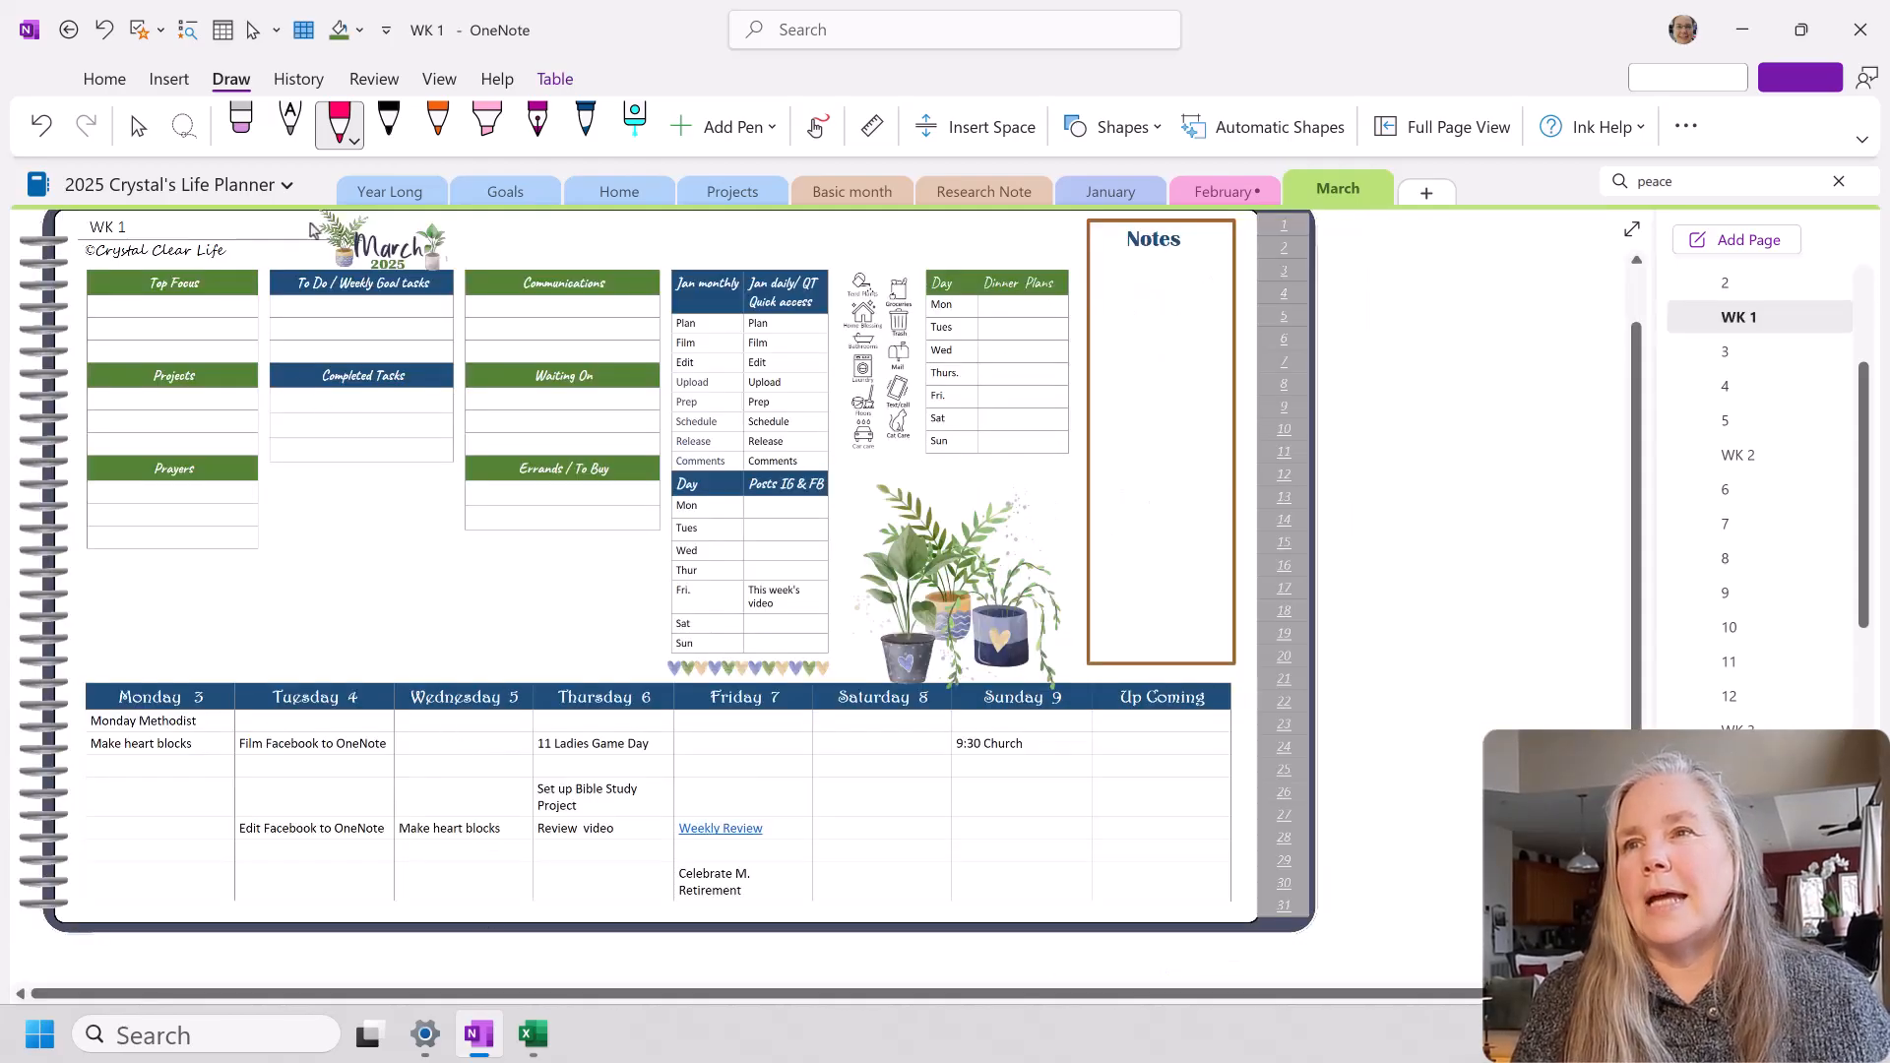
Step: On the WK 1 page, enter "Garden Center and lunch w" plus the friend's name under Wednesday 5, in the Ladies Game Day row
left_click(139, 126)
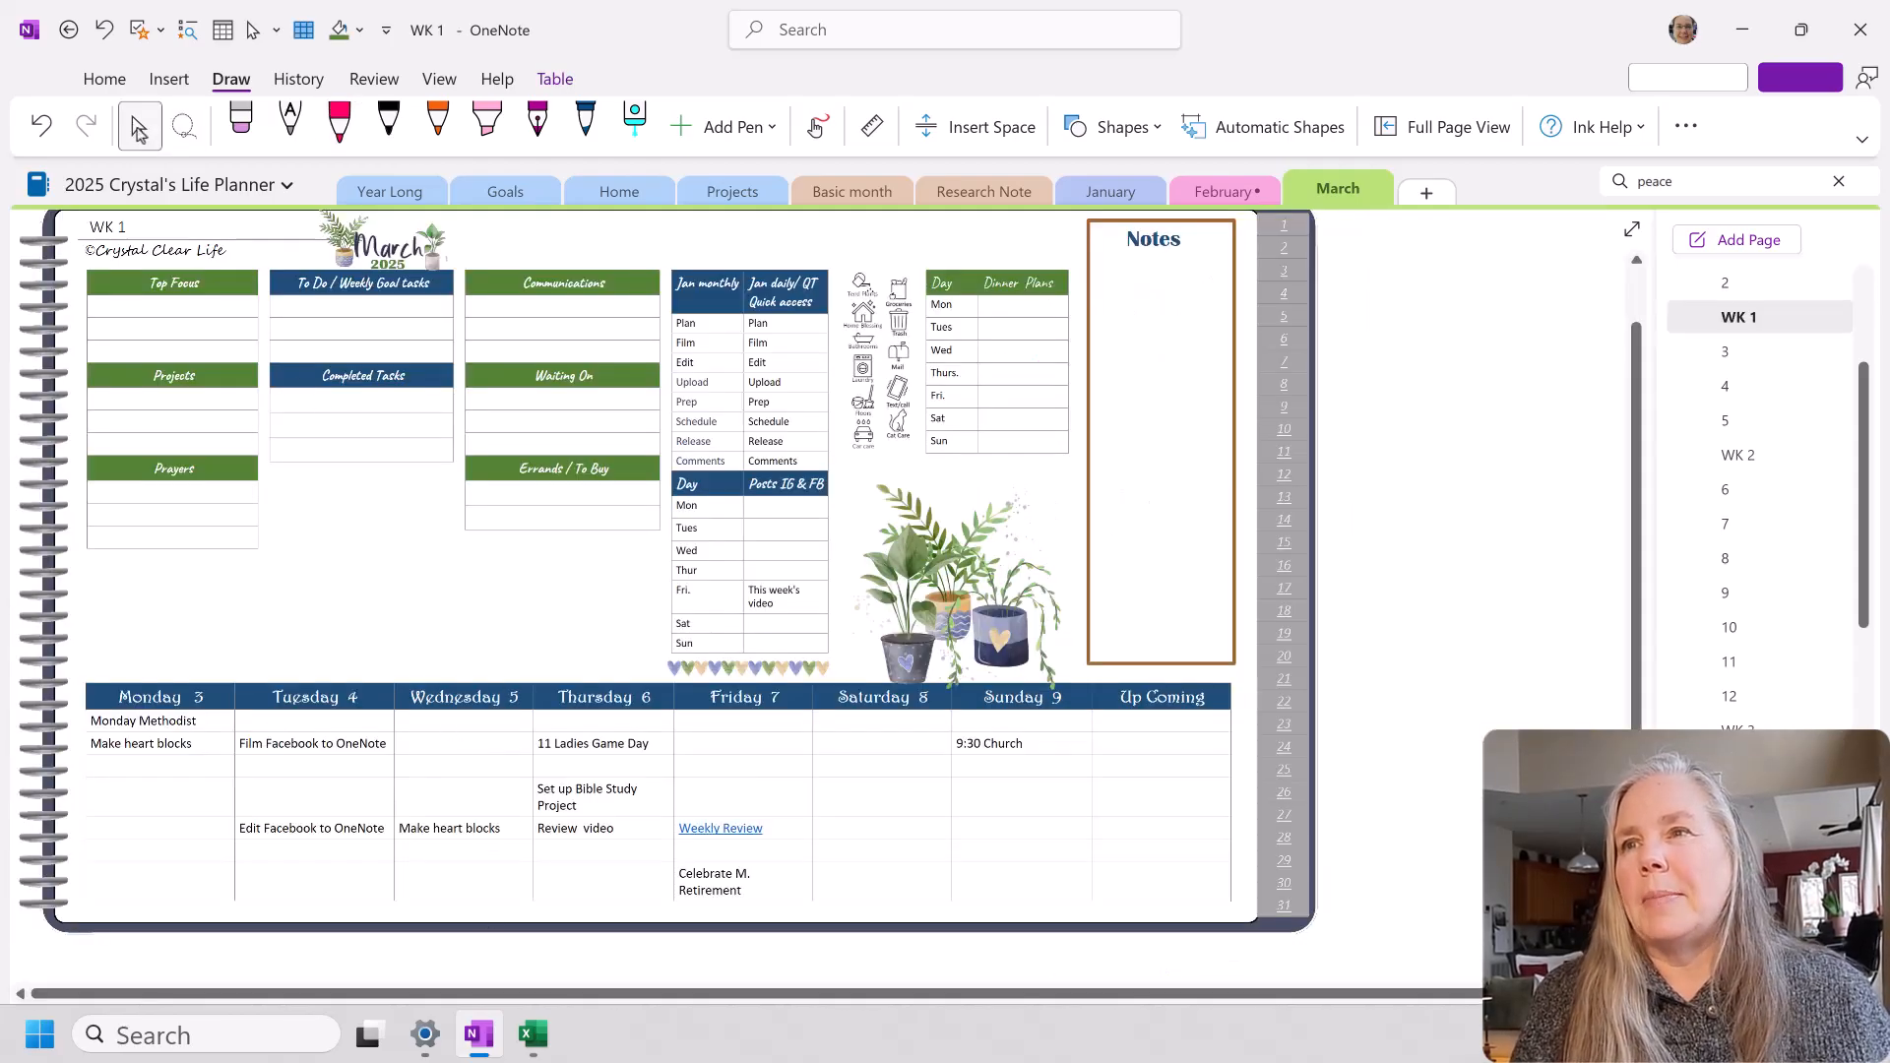
left_click(435, 743)
type("Garden Center and")
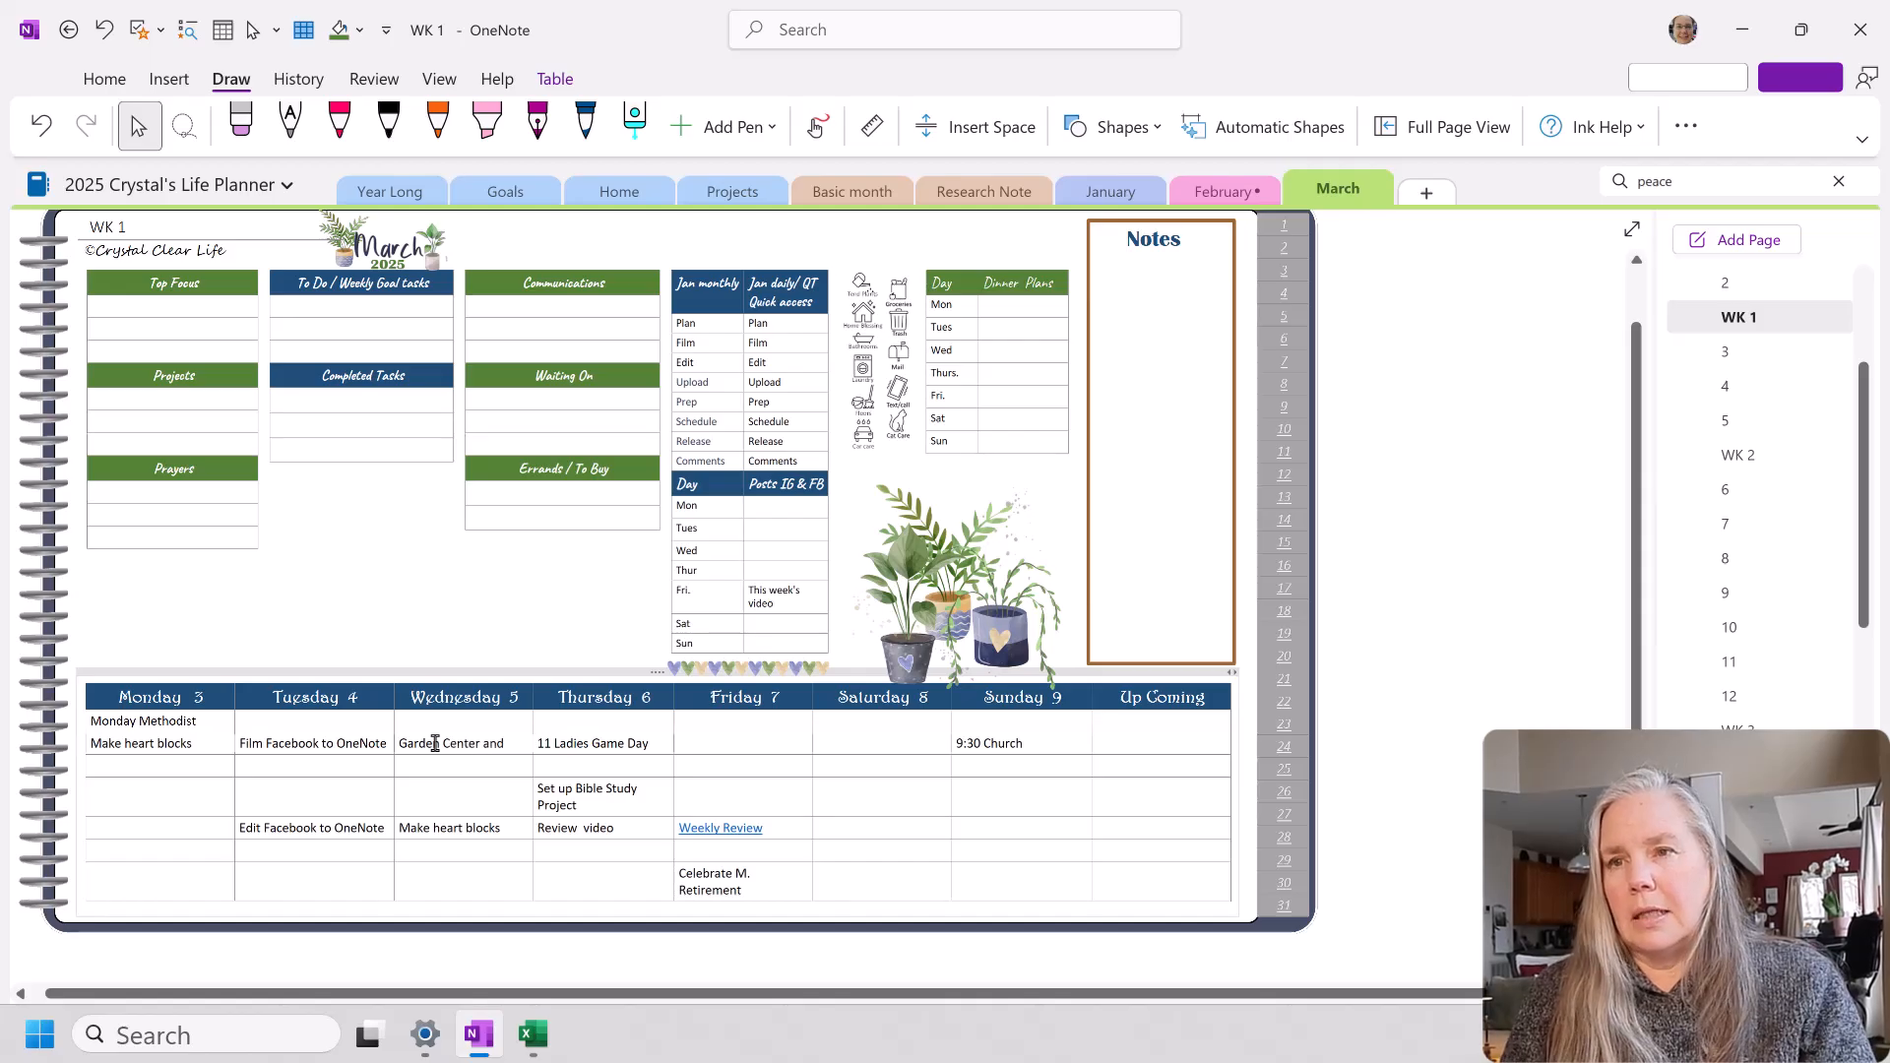
type(" lunc")
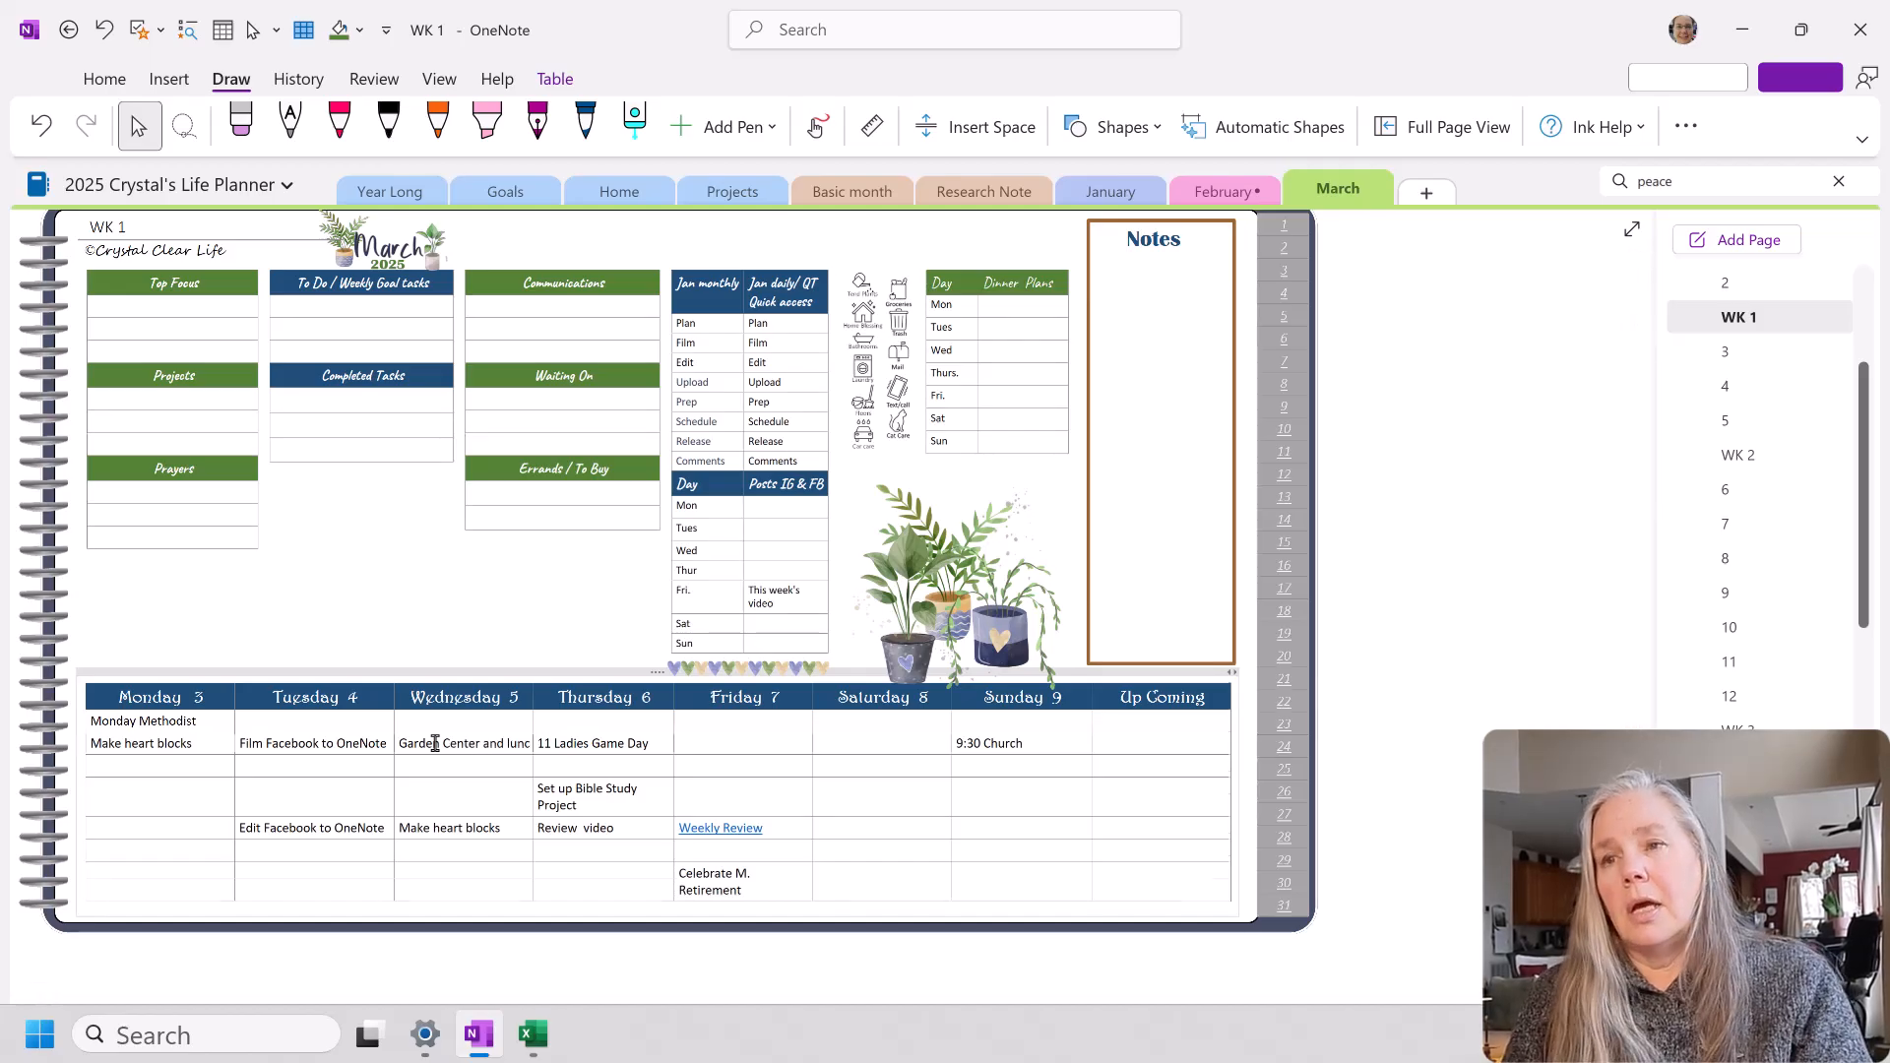
type("h w")
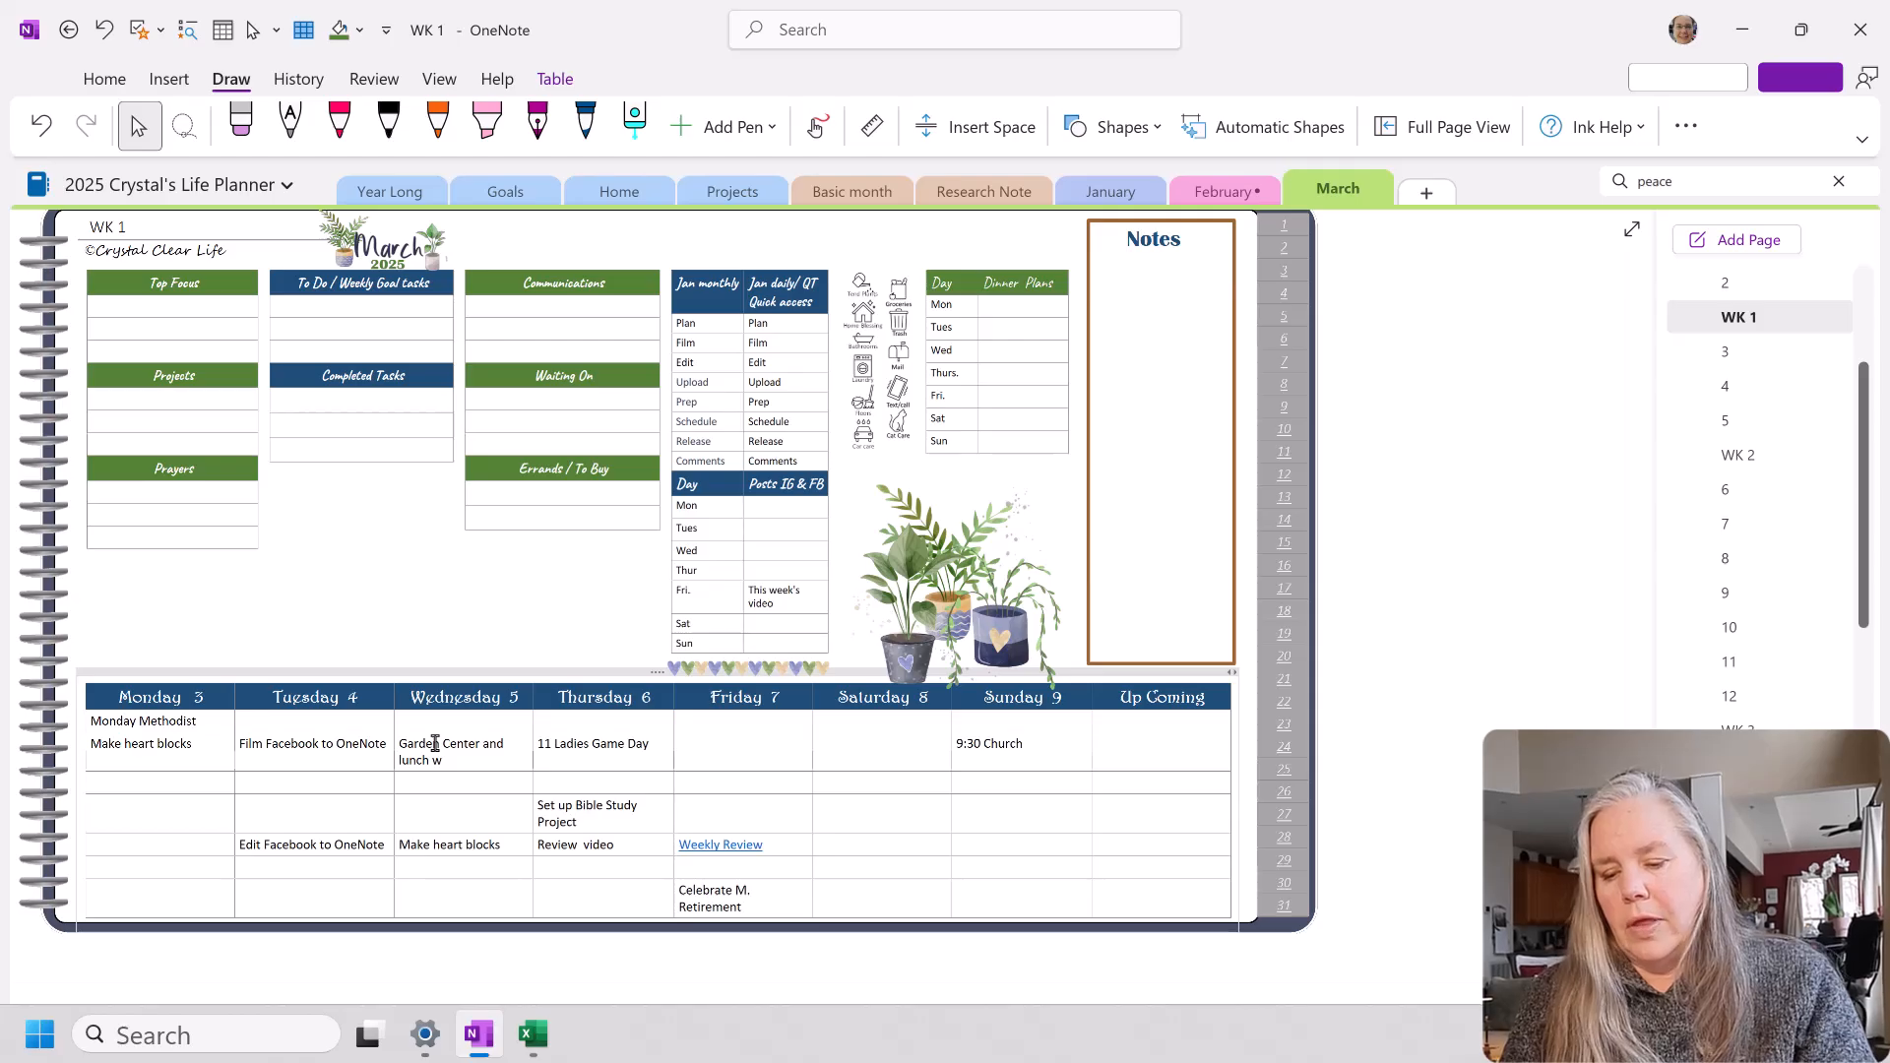
type(" Howard")
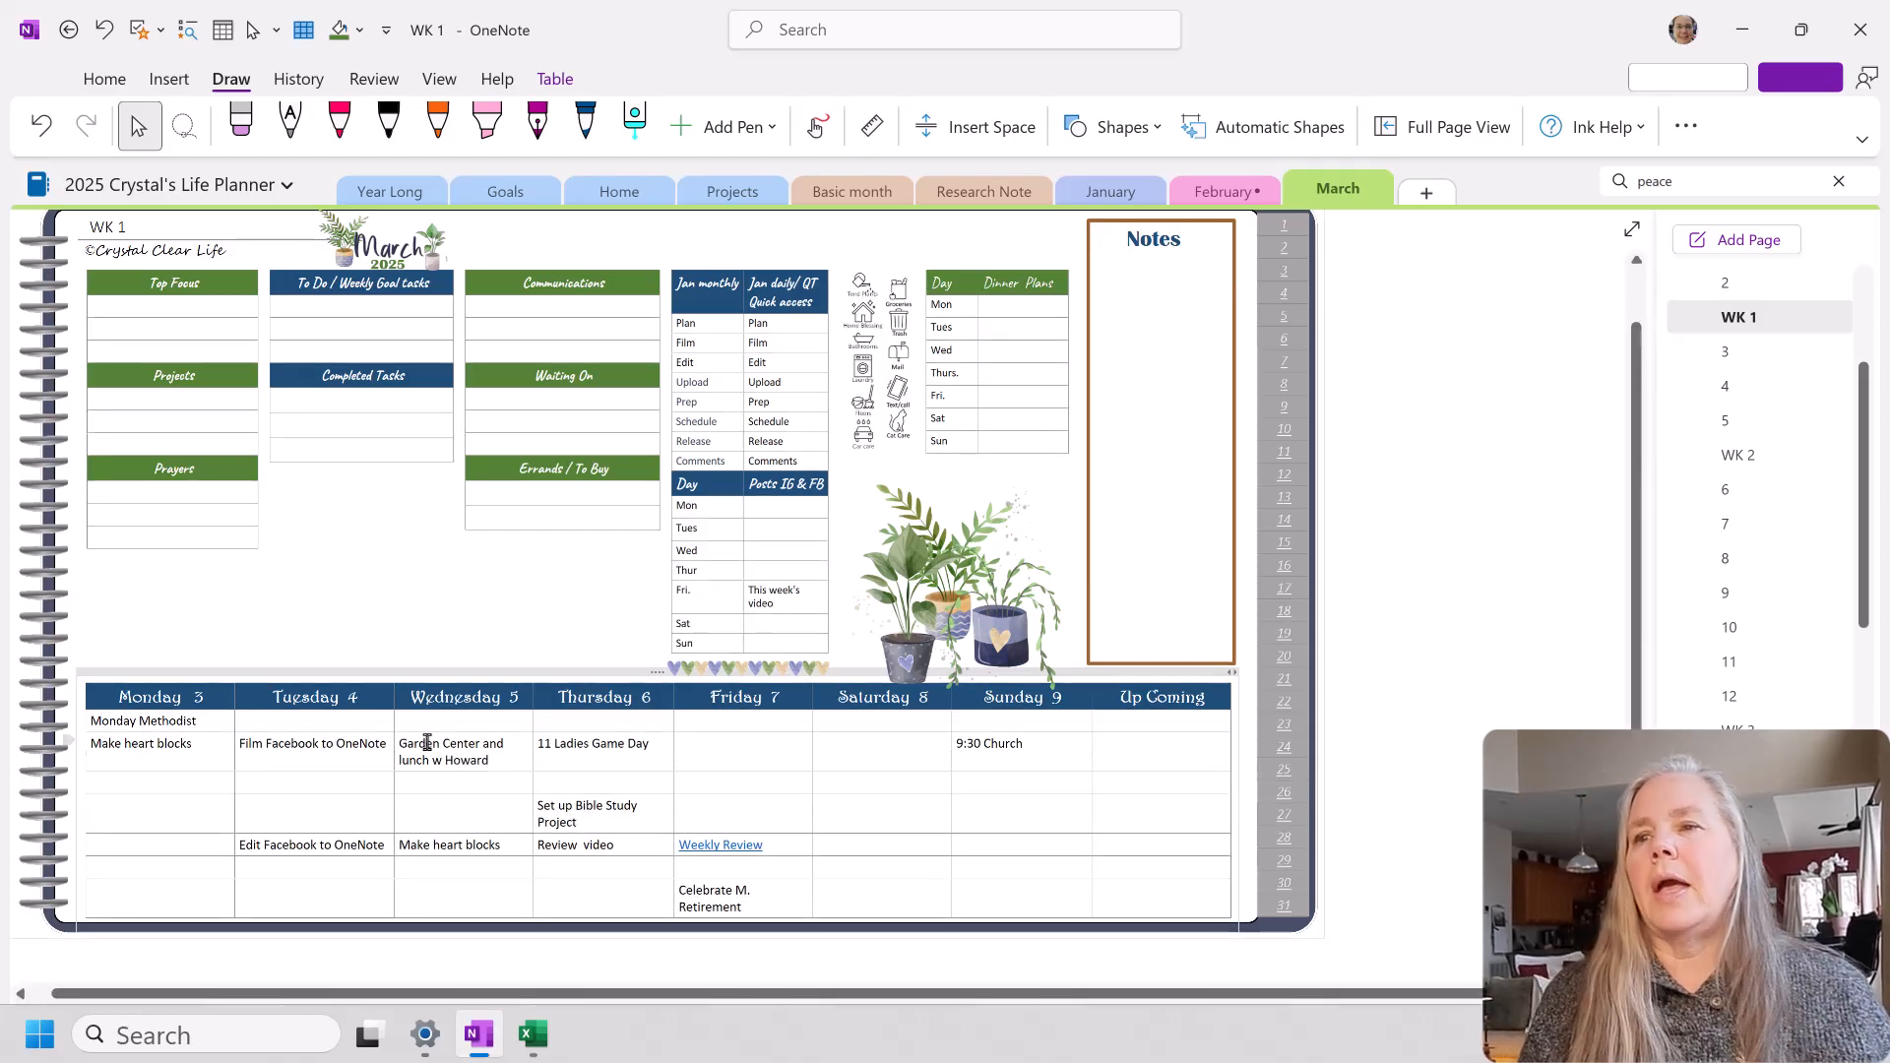
Step: Copy Wednesday 5's "Make heart blocks" entry to Saturday 8, in the Weekly Review row
scroll(469, 806, "down", 1)
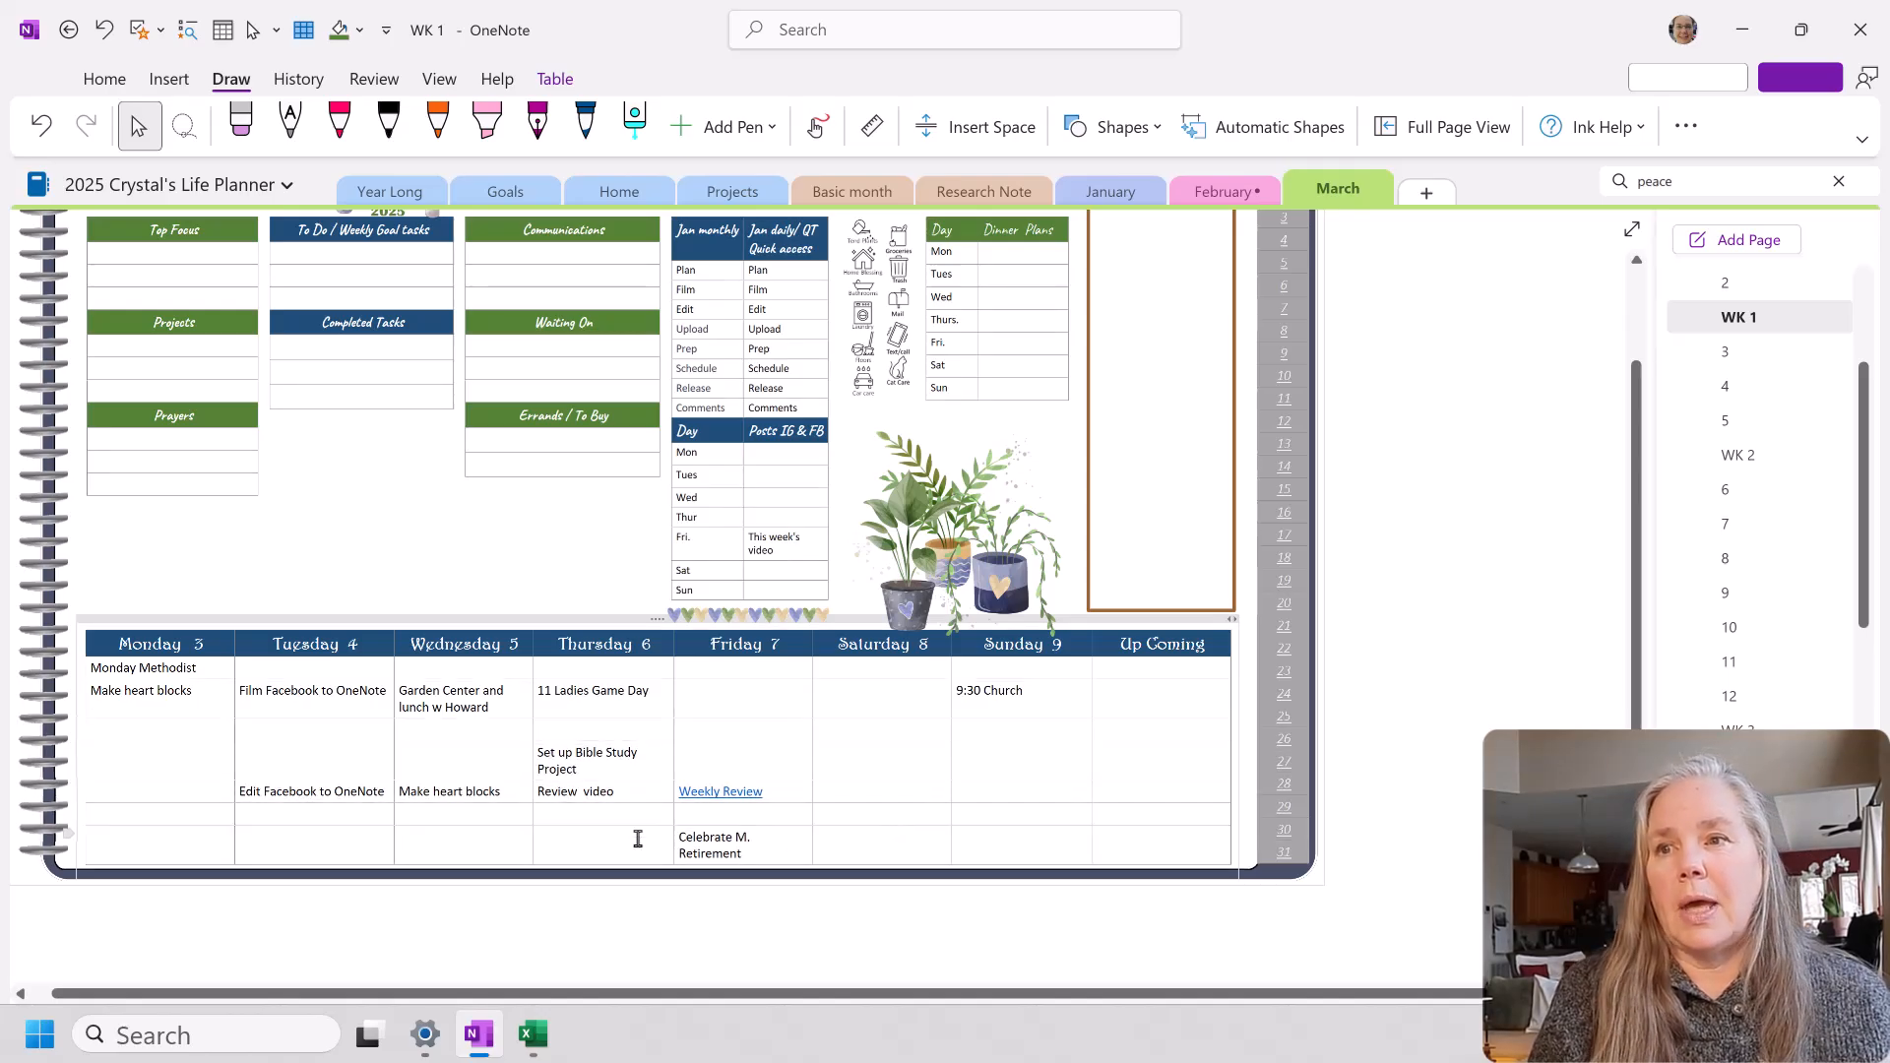
double_click(482, 791)
left_click_drag(435, 792, 400, 792)
key("ctrl+c")
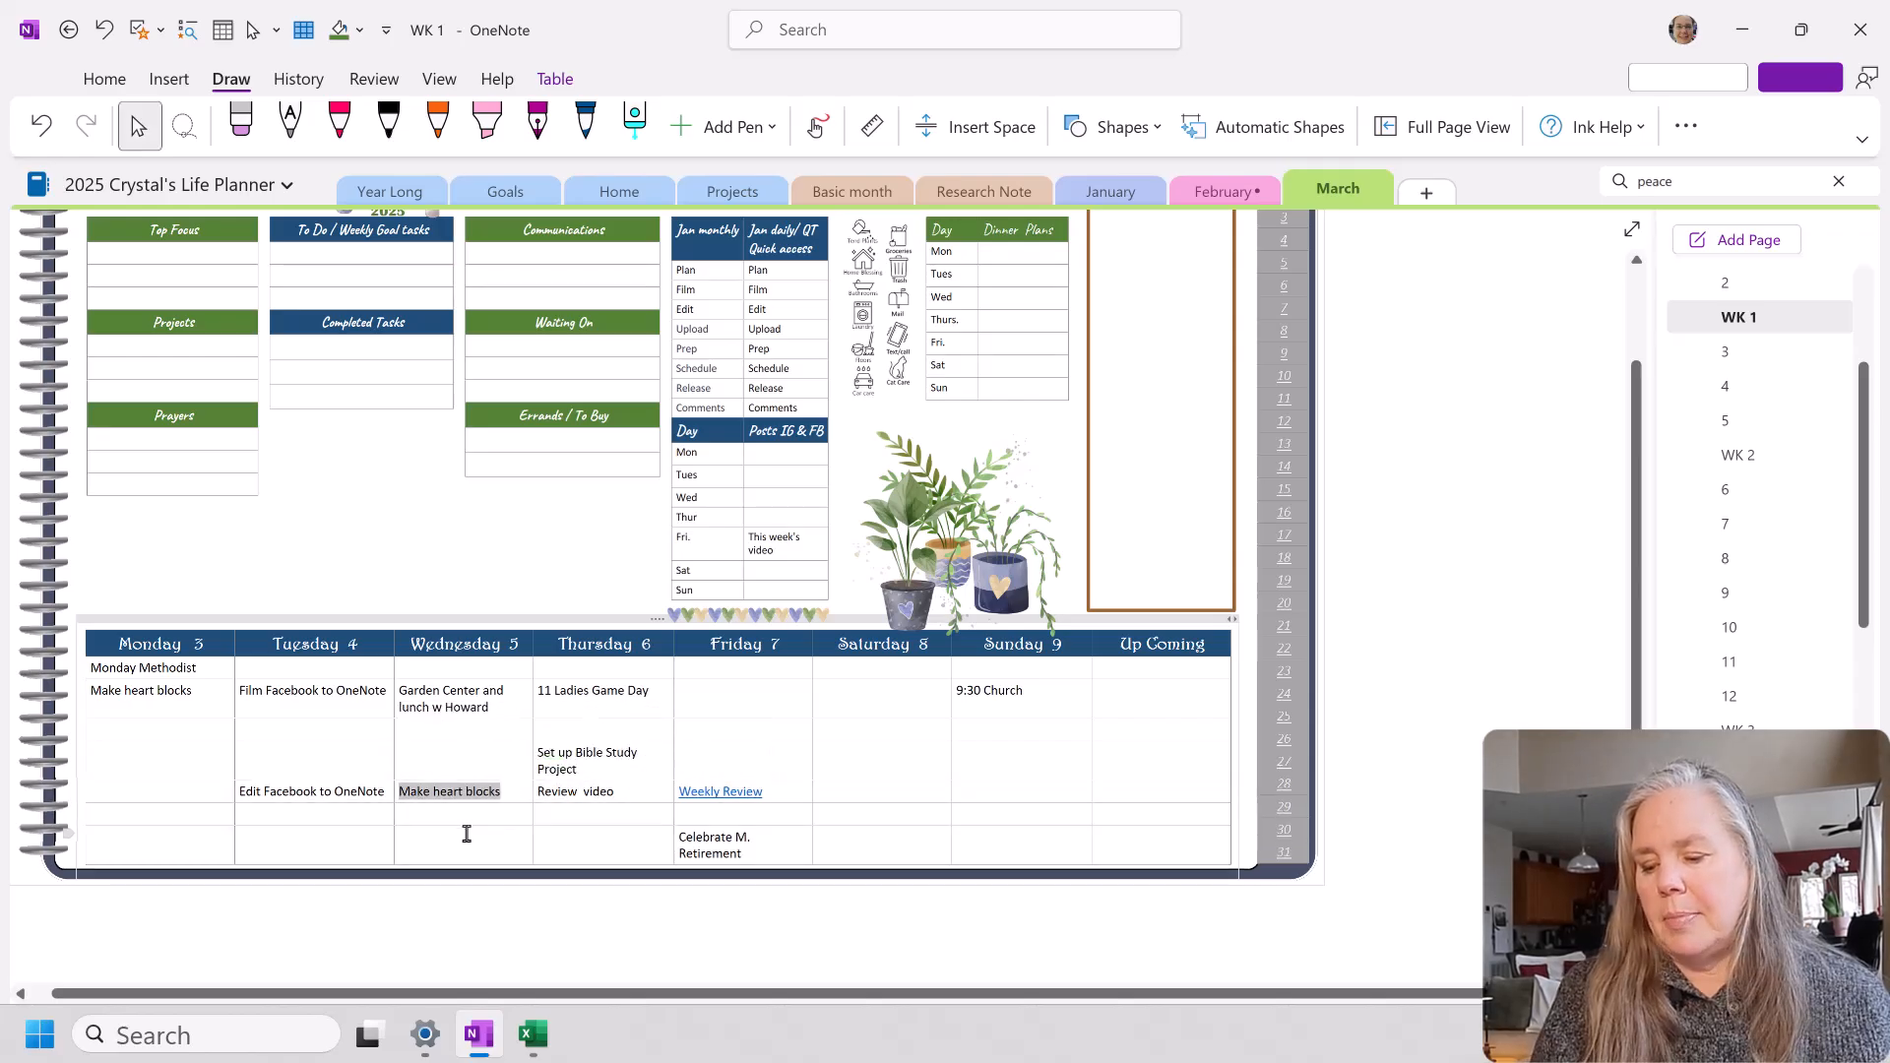
left_click(836, 790)
key("ctrl+v")
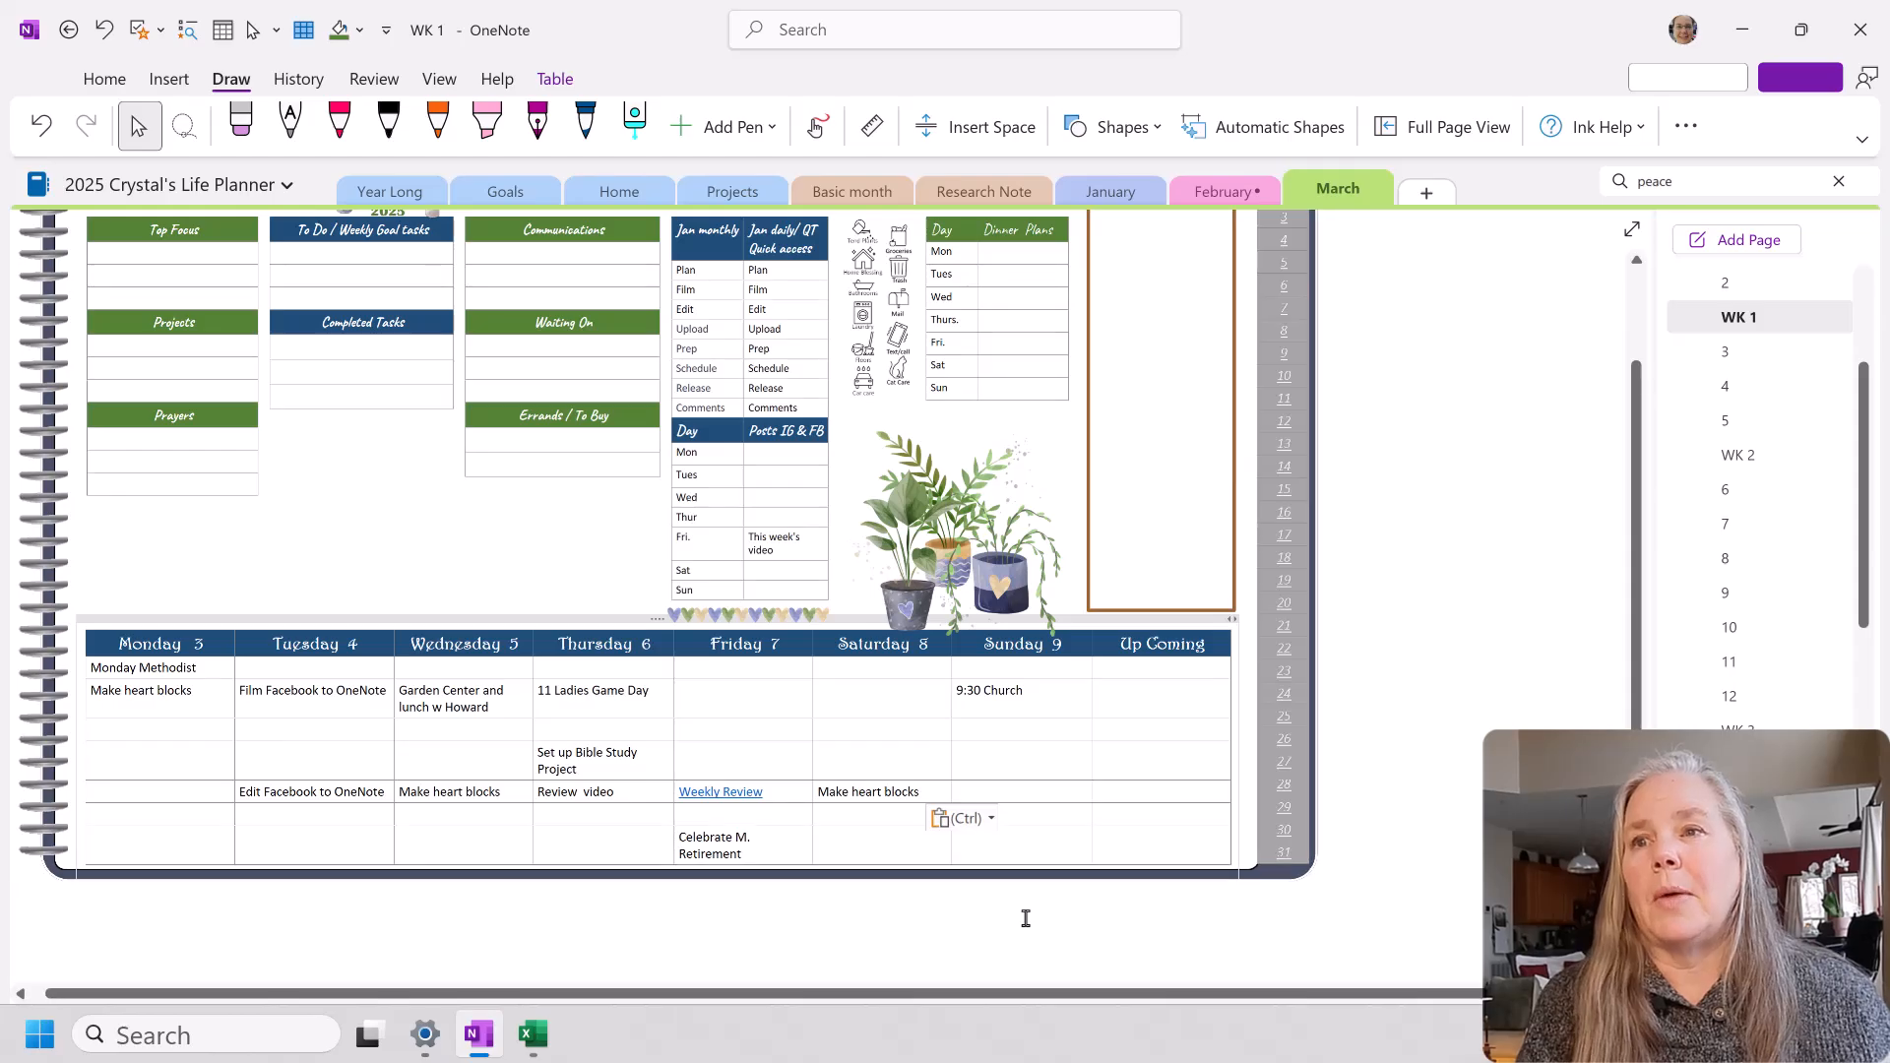
Step: Return to the weekly compass on page 3 and draw a red check mark on the garden center line under Friends
left_click(1724, 350)
scroll(1252, 433, "up", 2)
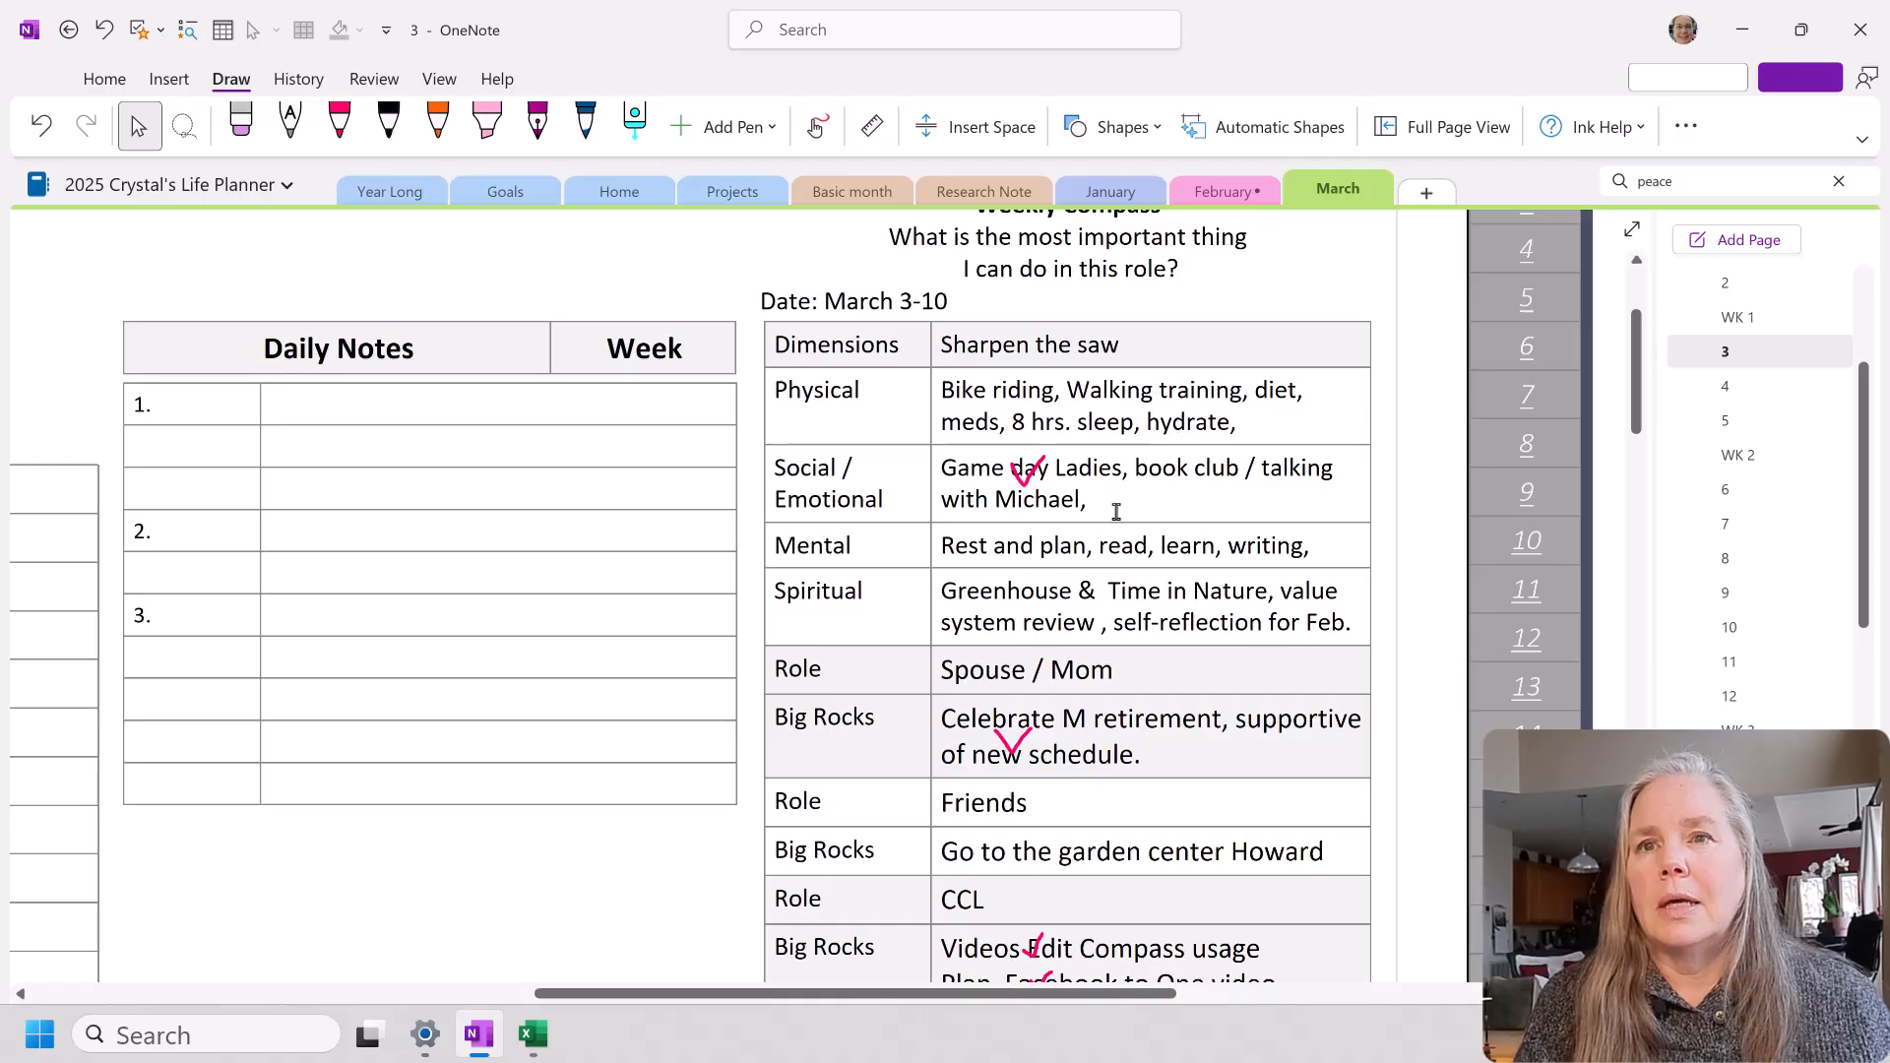
scroll(1084, 701, "down", 3)
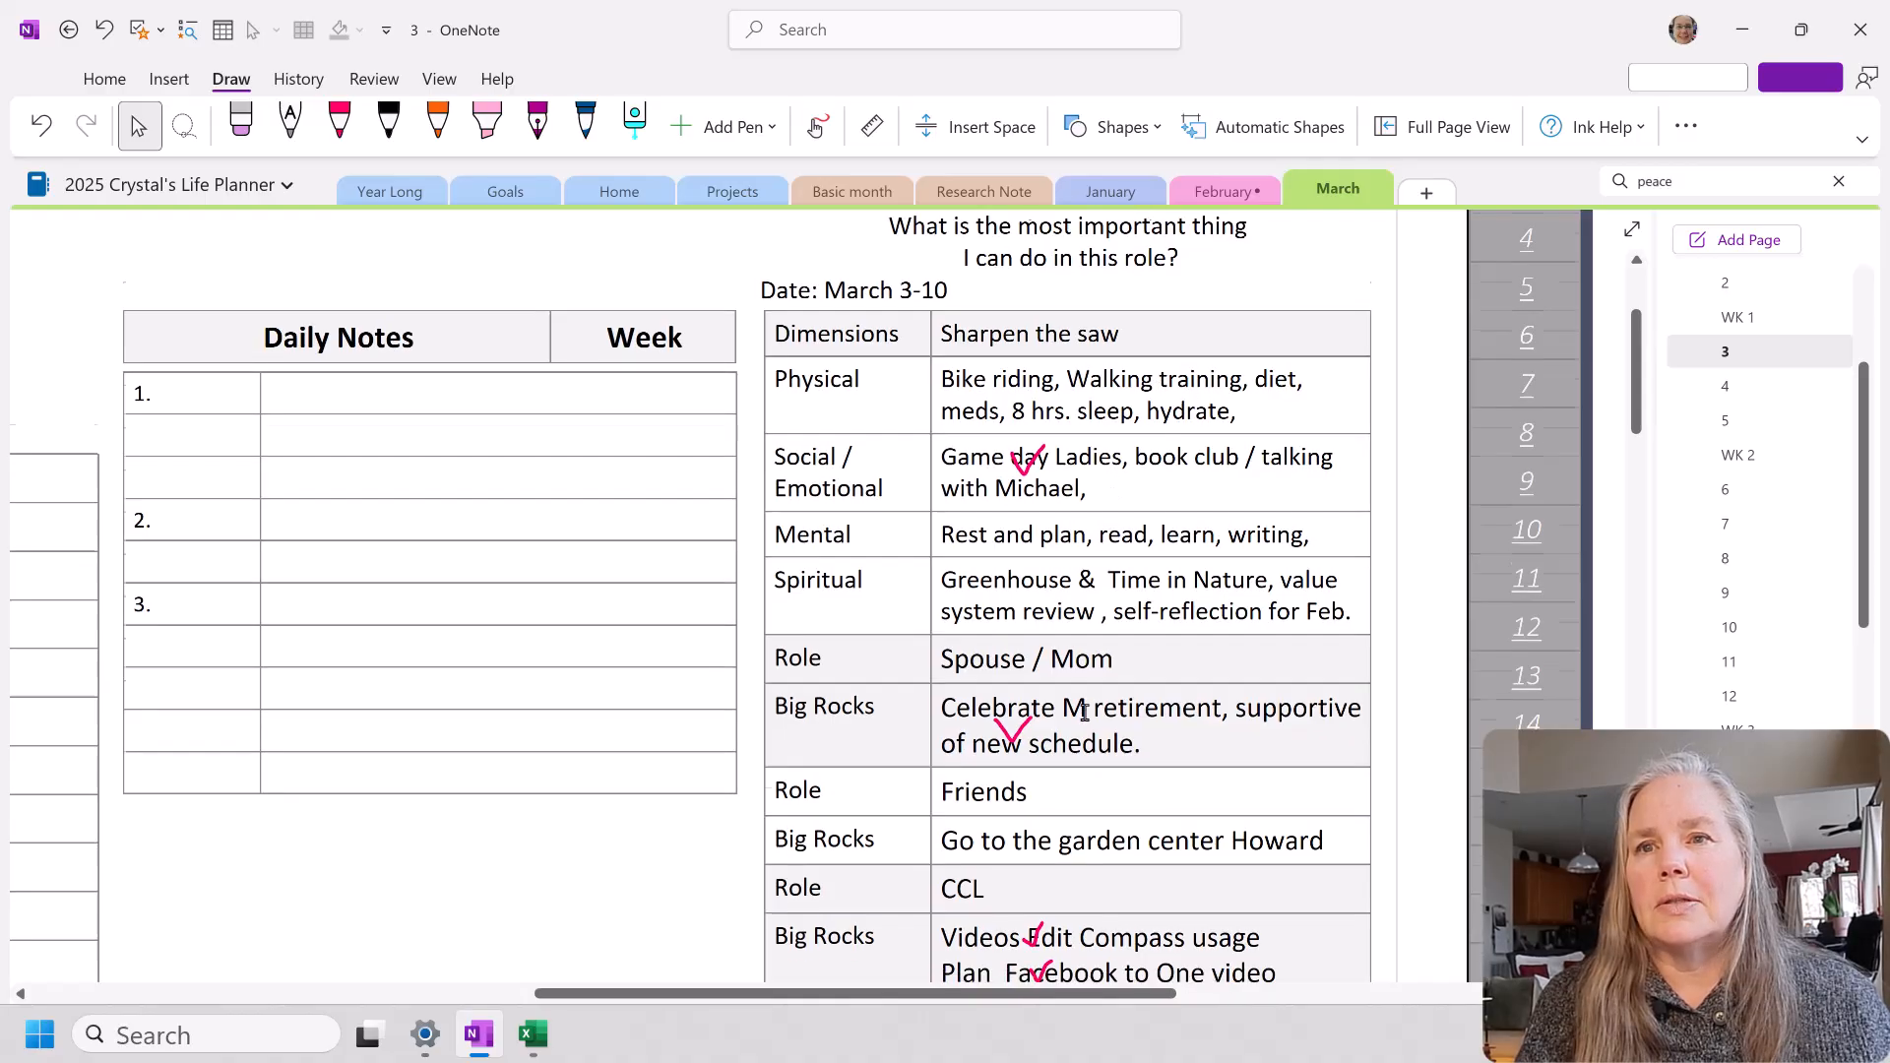
scroll(1083, 715, "down", 1)
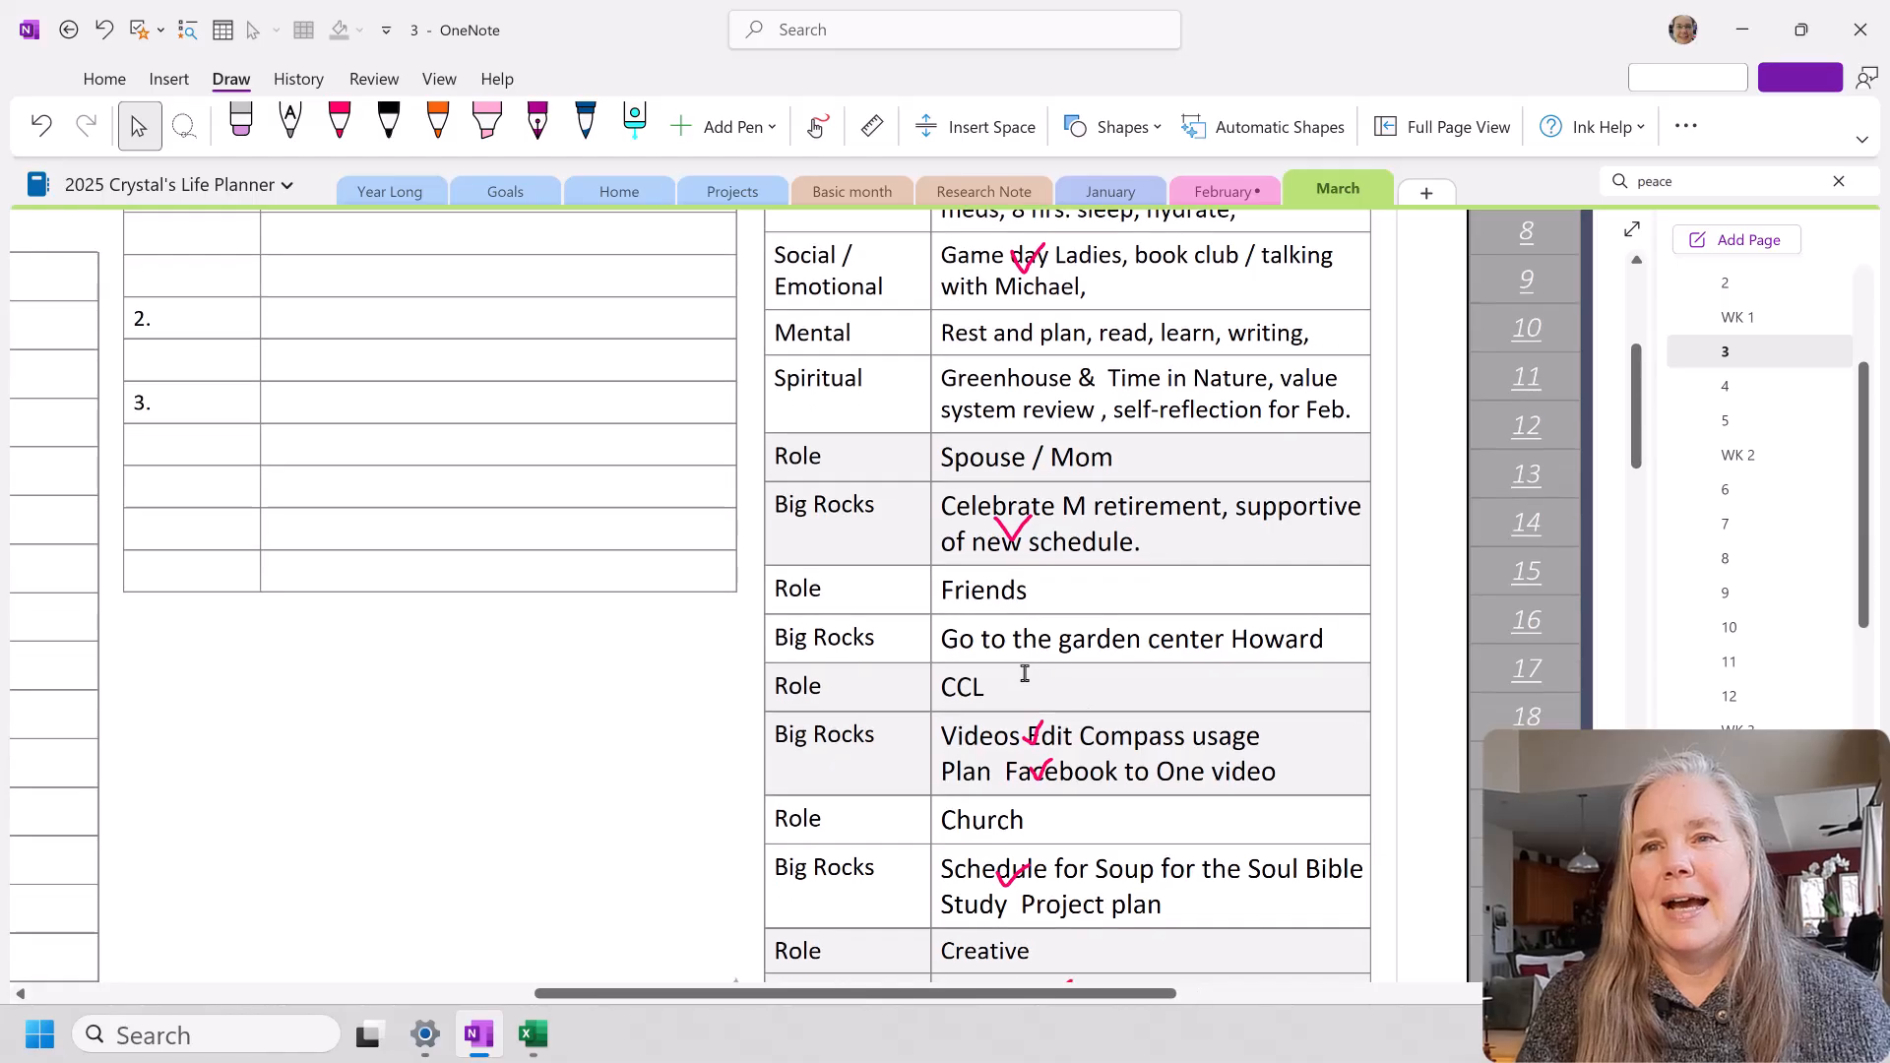
left_click(340, 123)
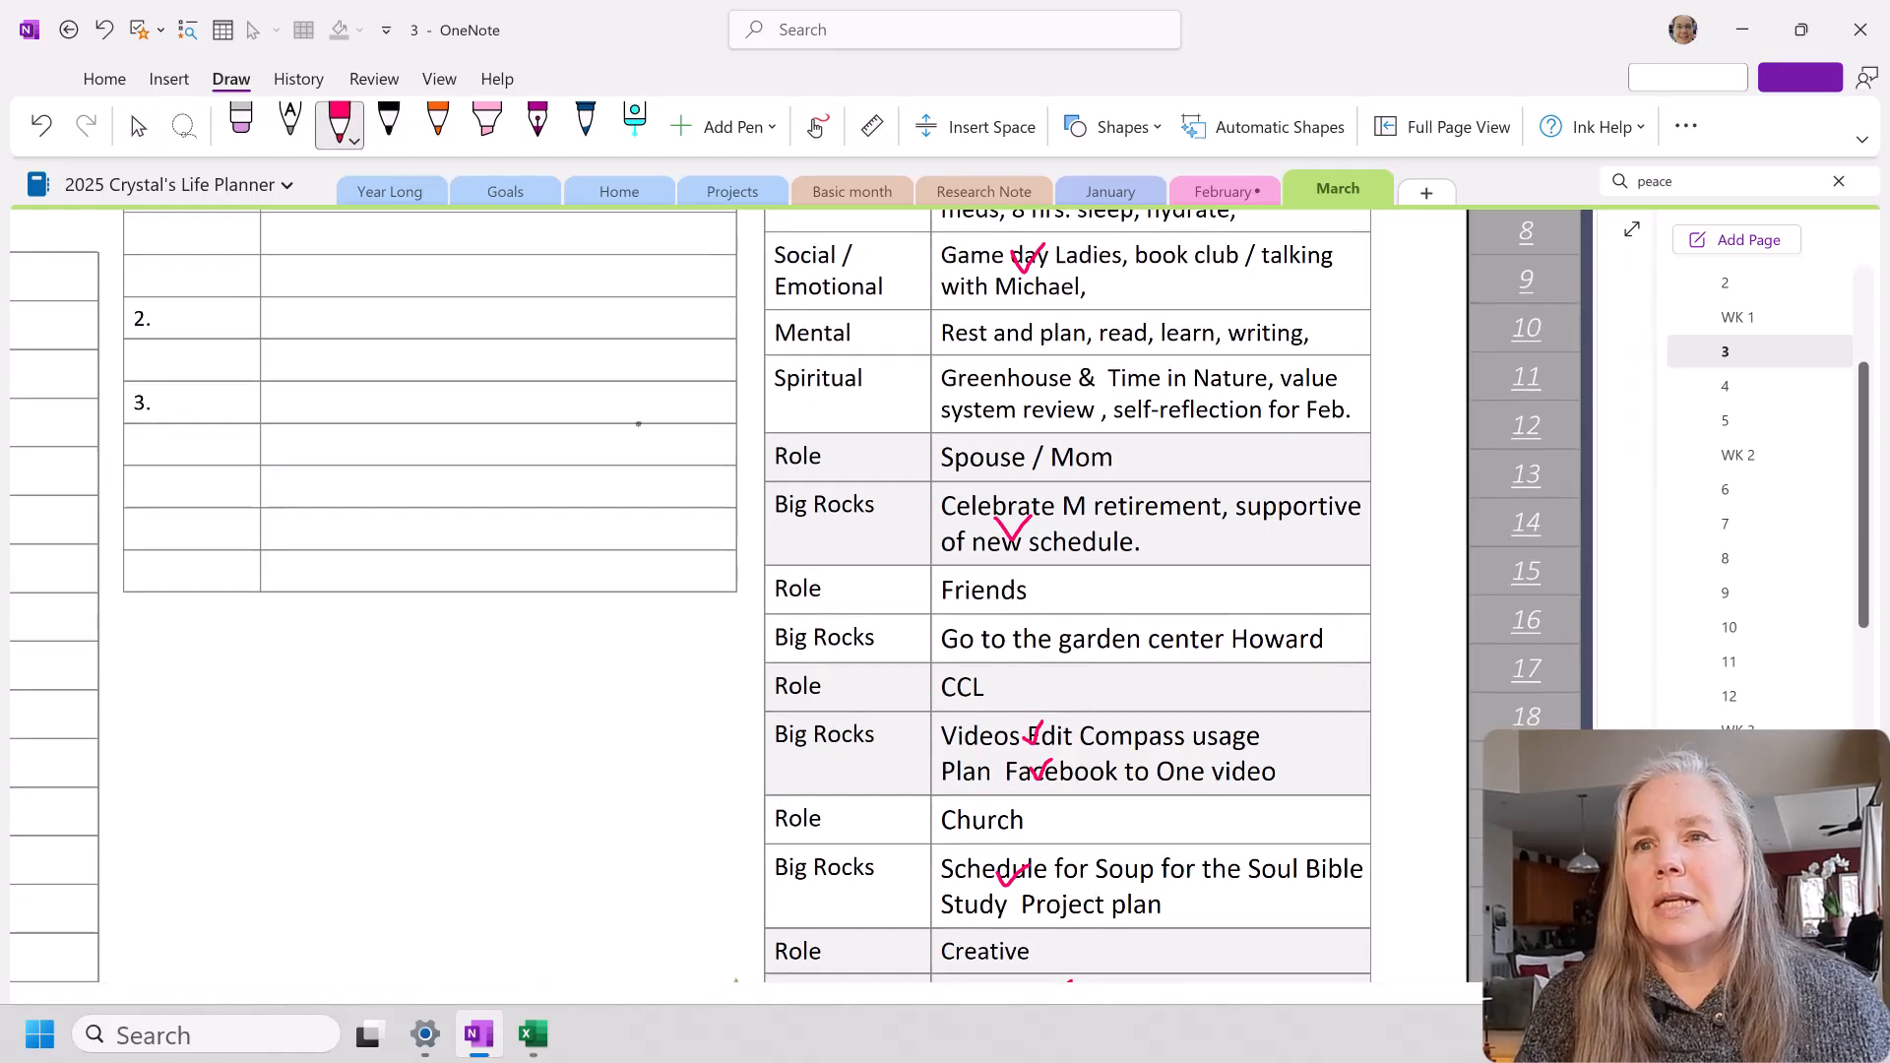
left_click_drag(1022, 644, 1041, 612)
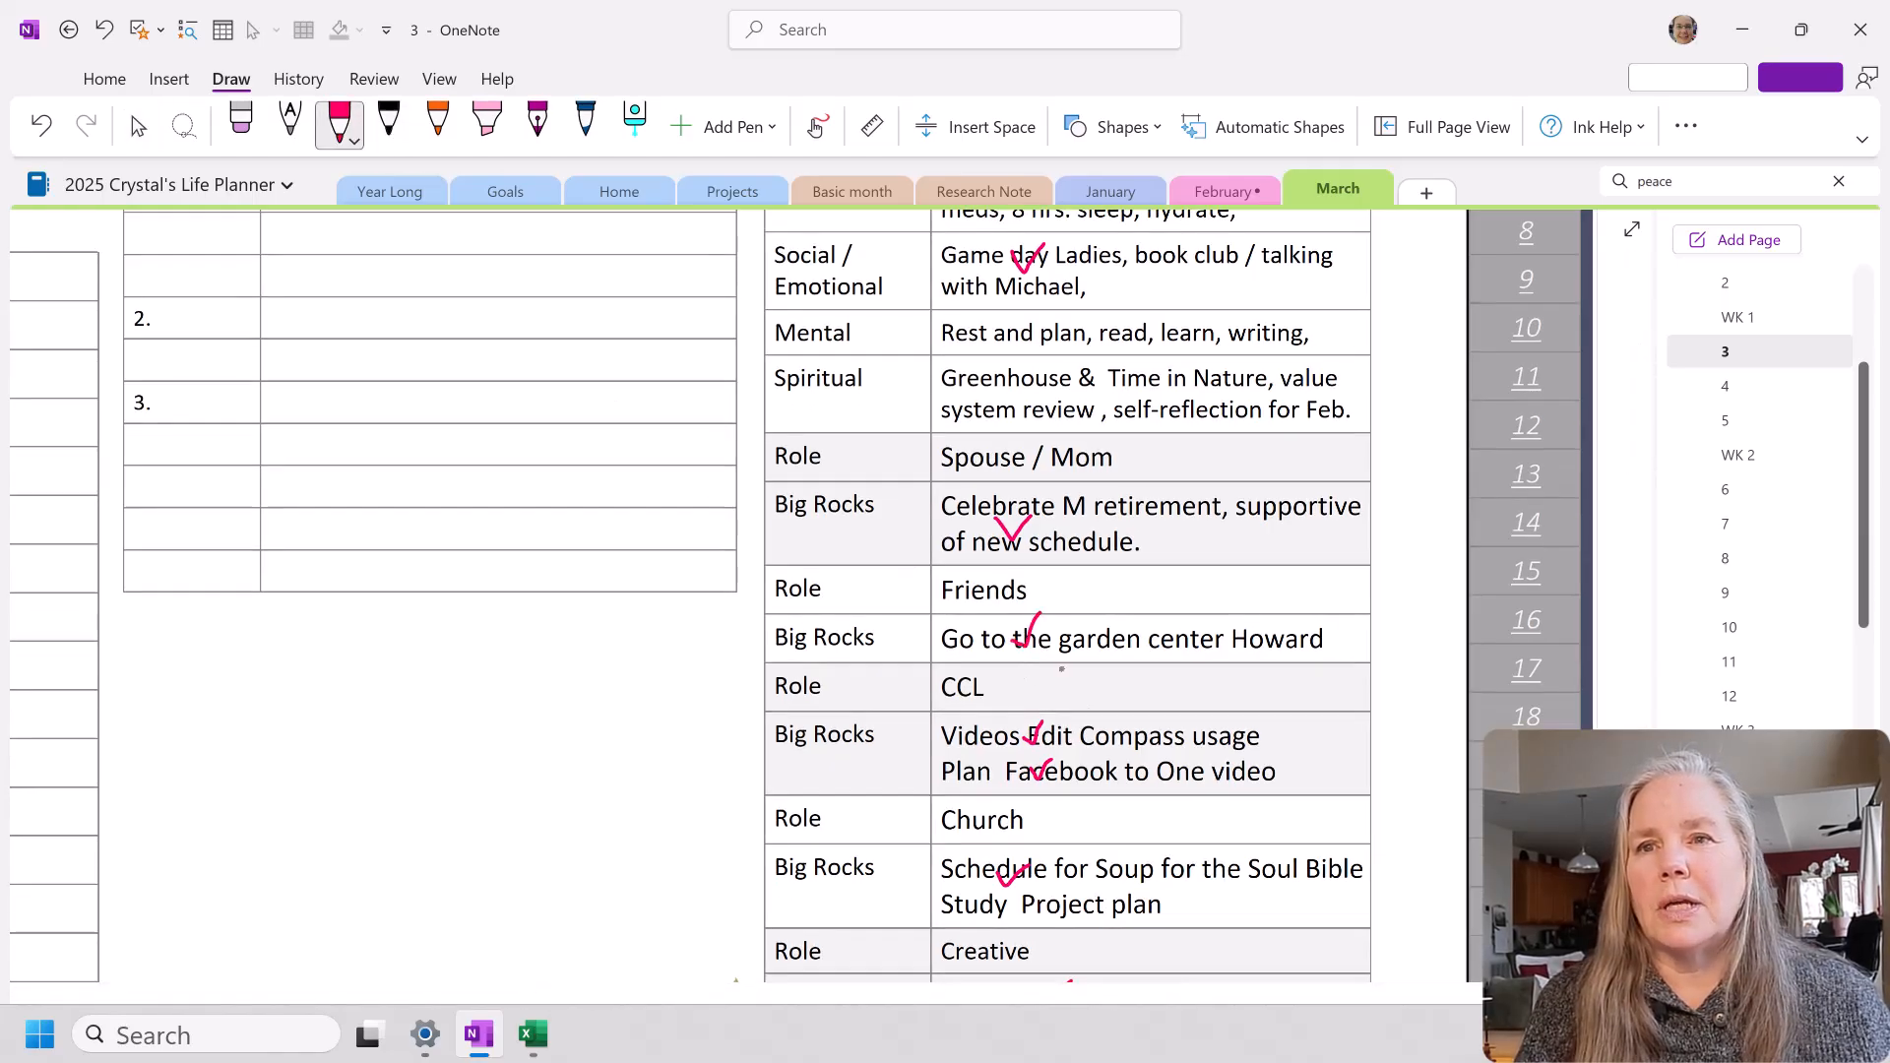
scroll(1042, 612, "down", 3)
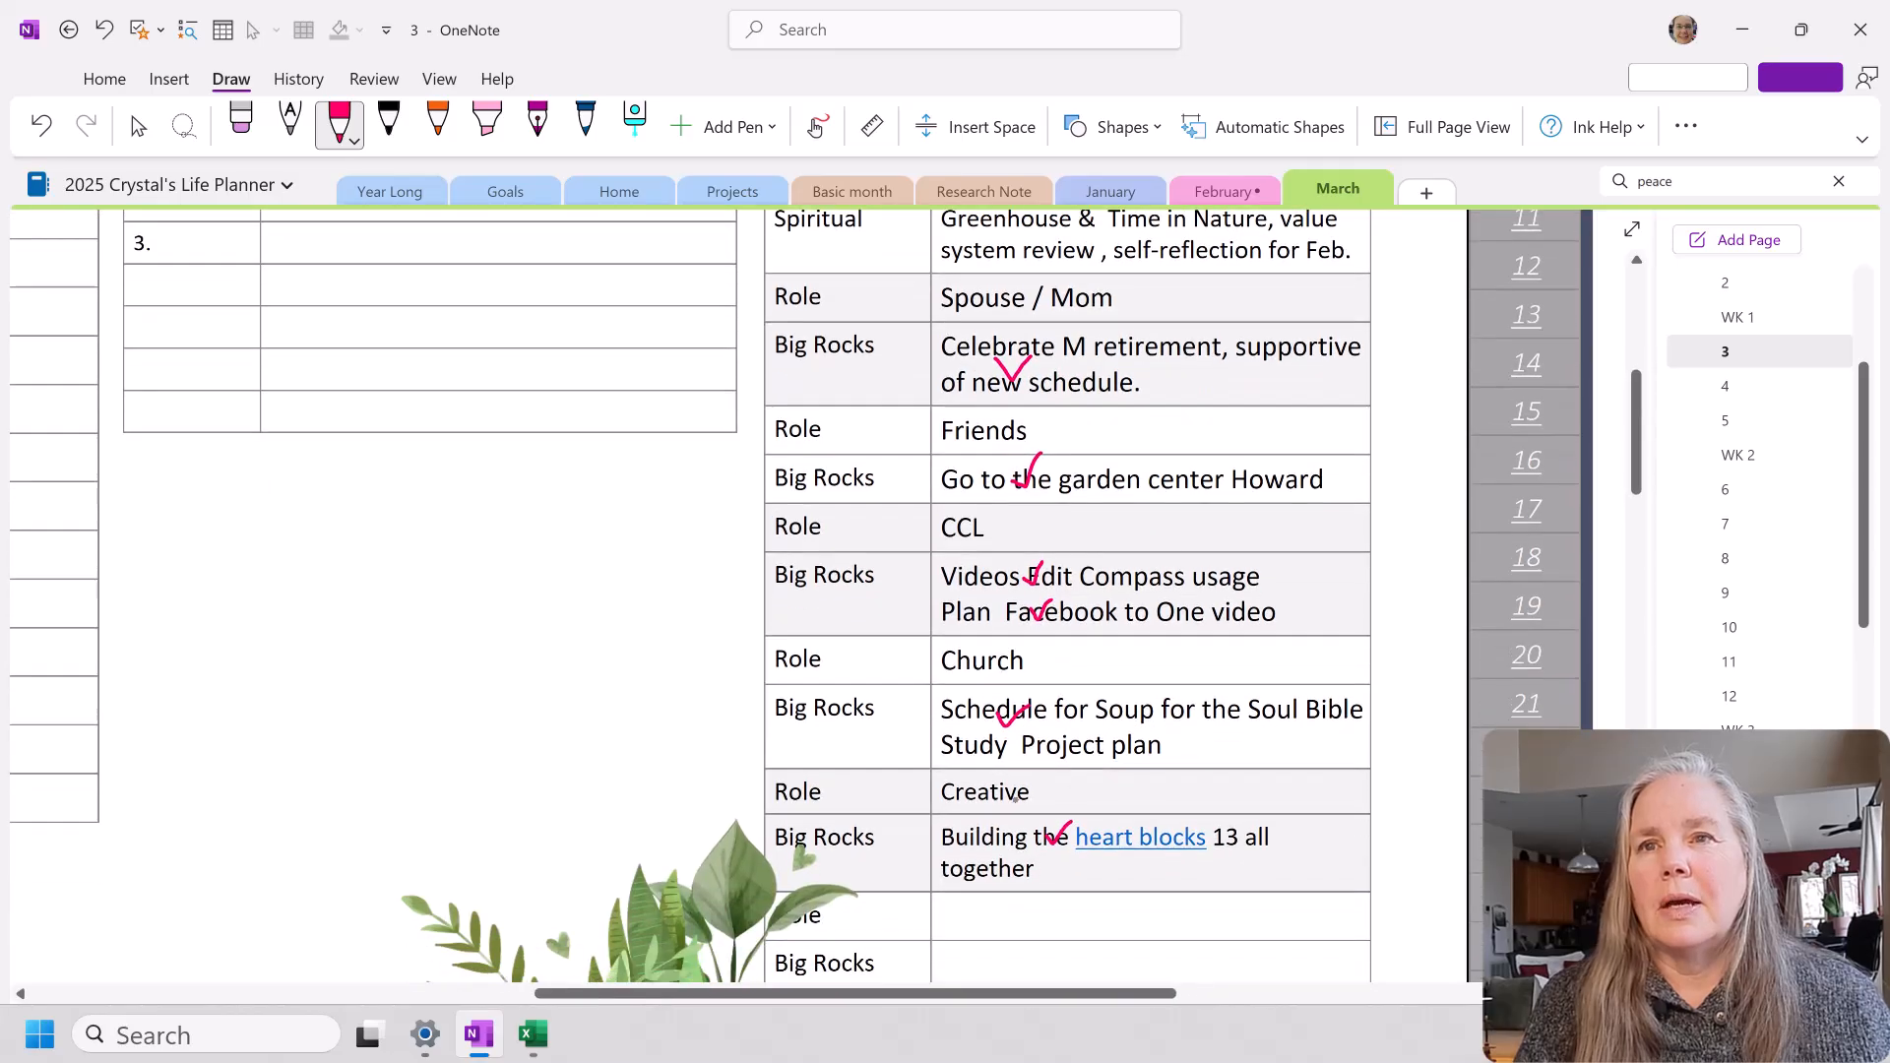
scroll(1015, 798, "up", 6)
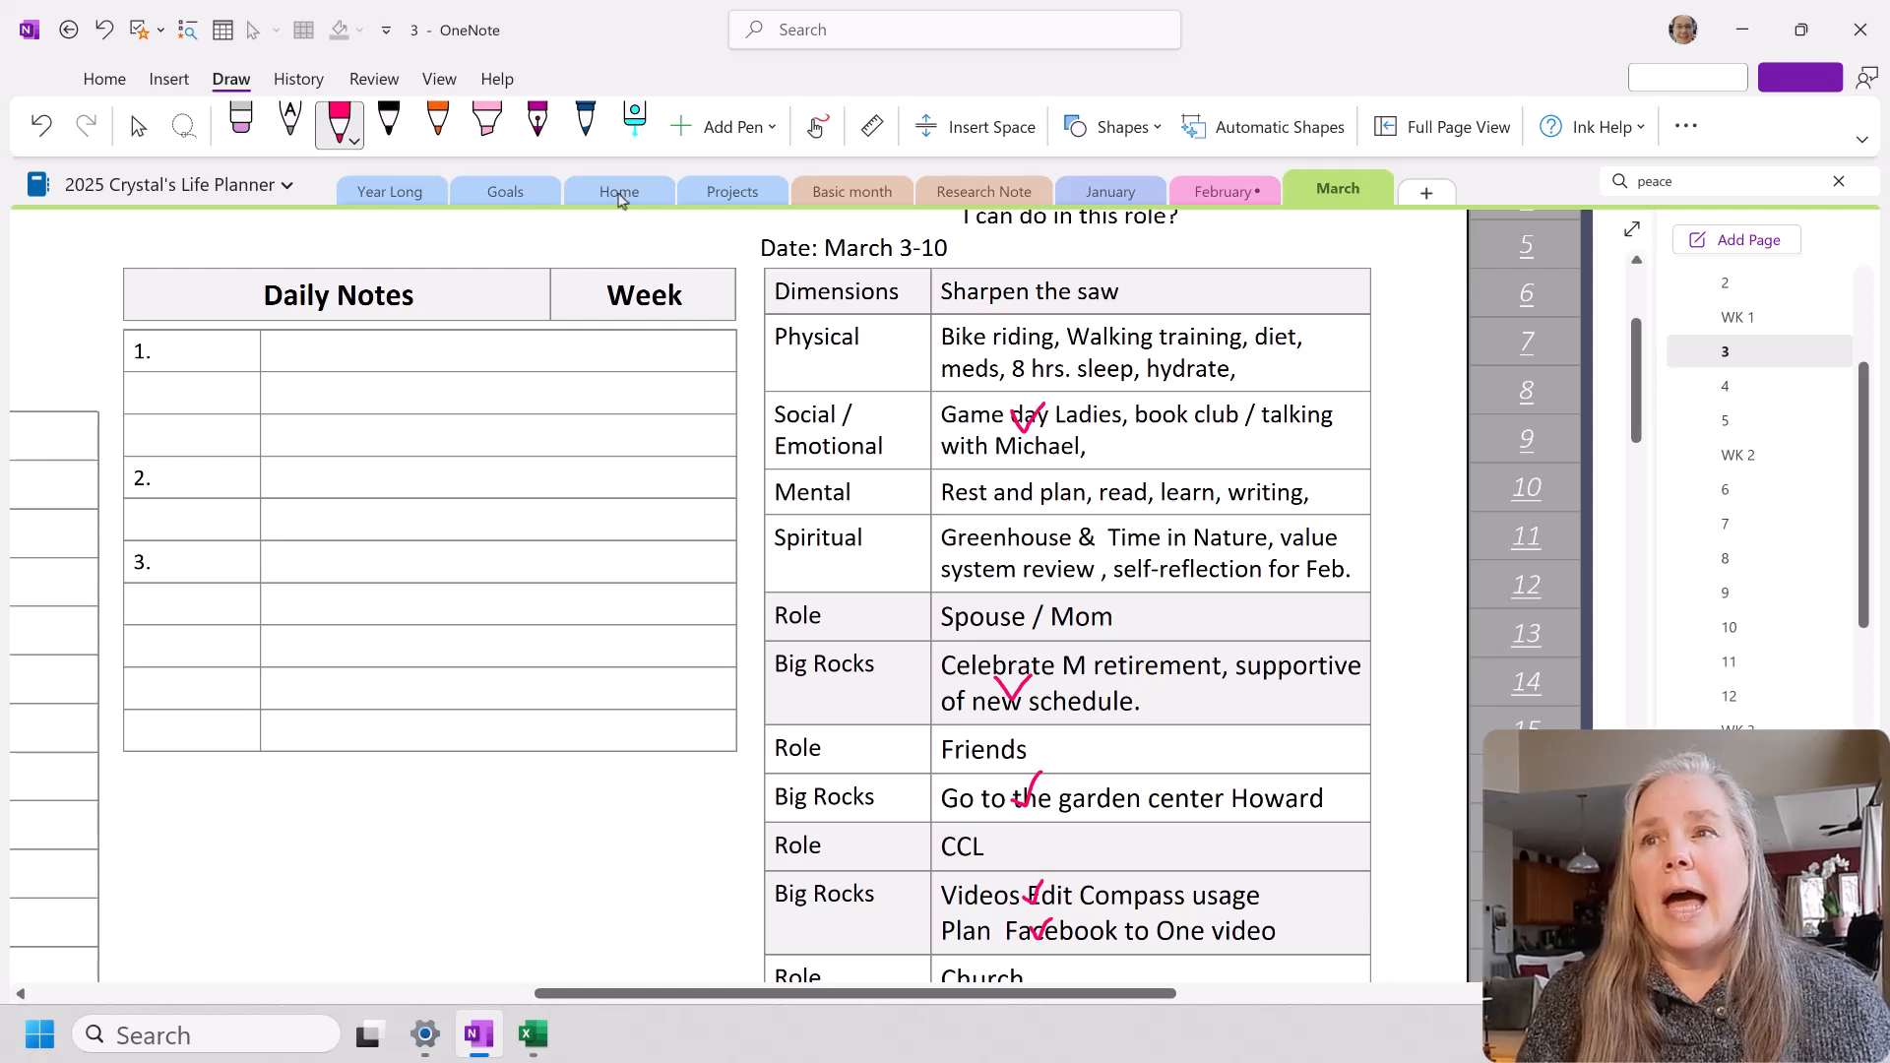
Step: On the WK 1 page, enter "Bike Riding" under Friday 7 in the Ladies Game Day row and "Bike riding ?" under Sunday 9 in the Bible Study row
left_click(138, 126)
left_click(1737, 317)
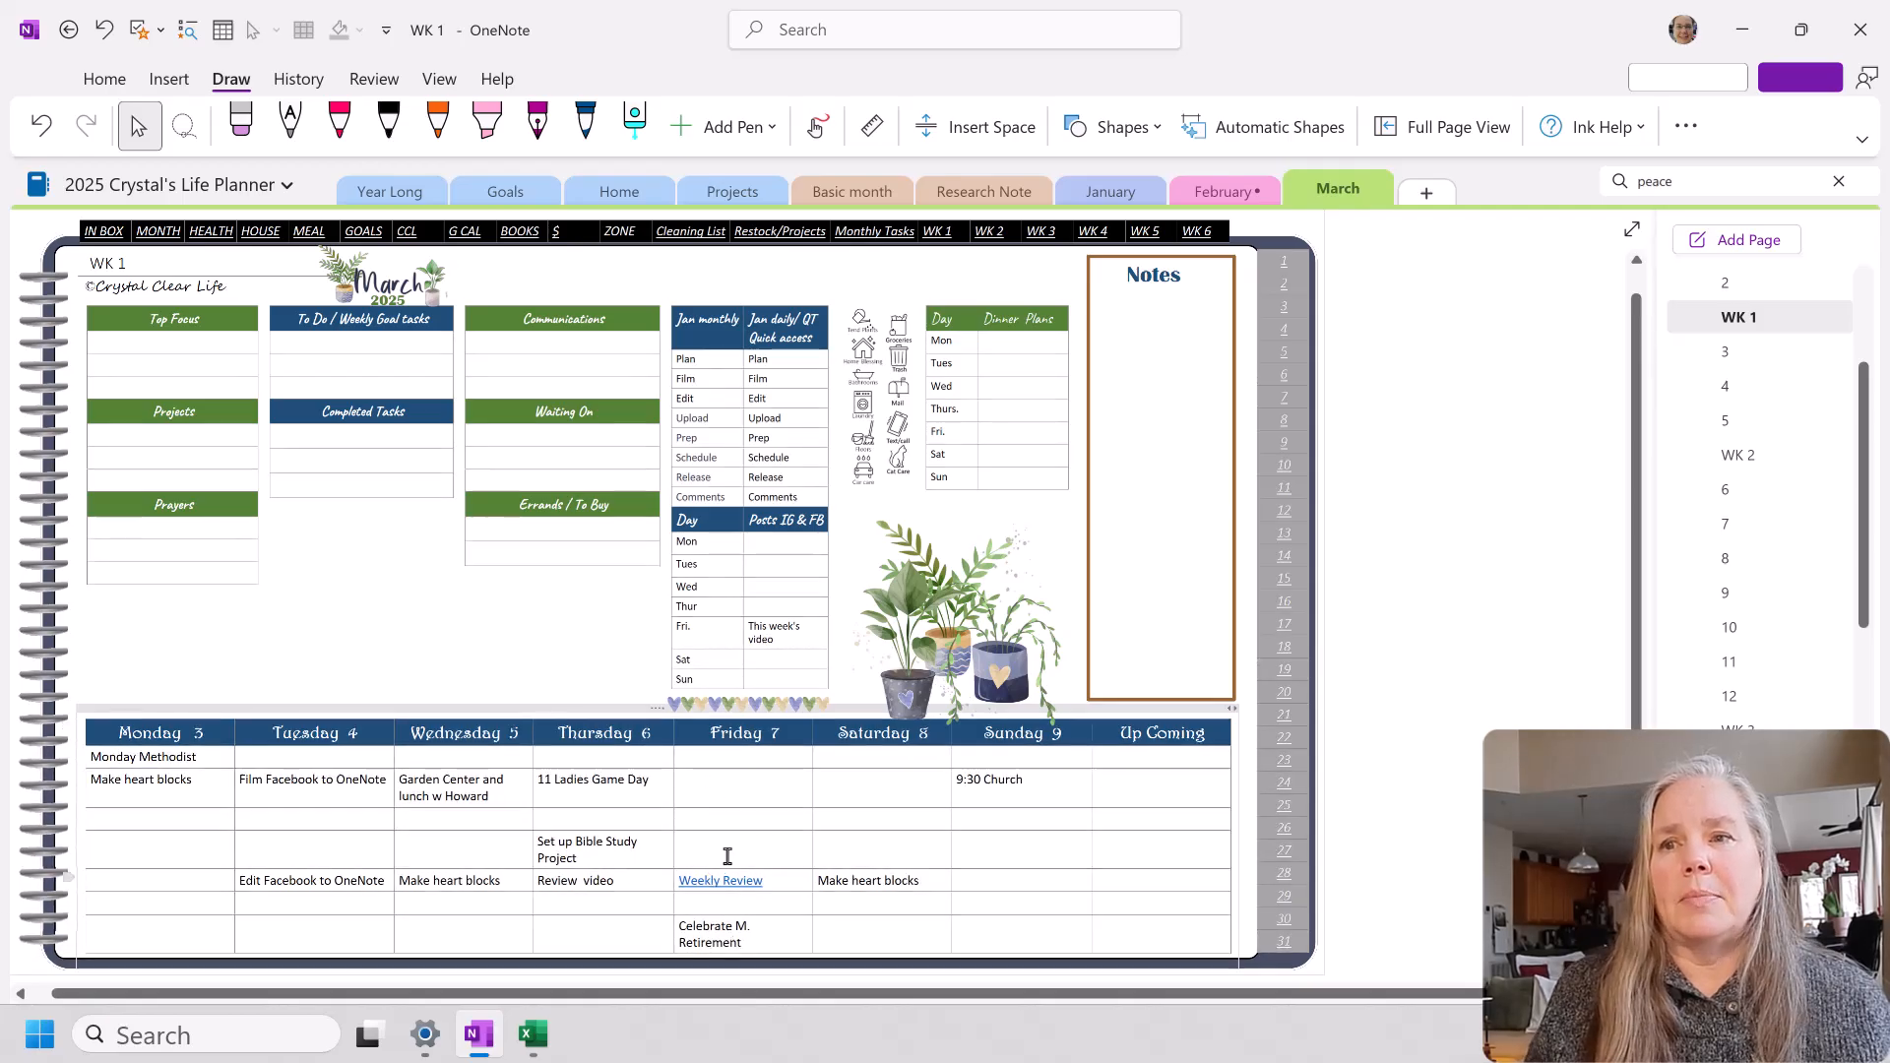
left_click(732, 781)
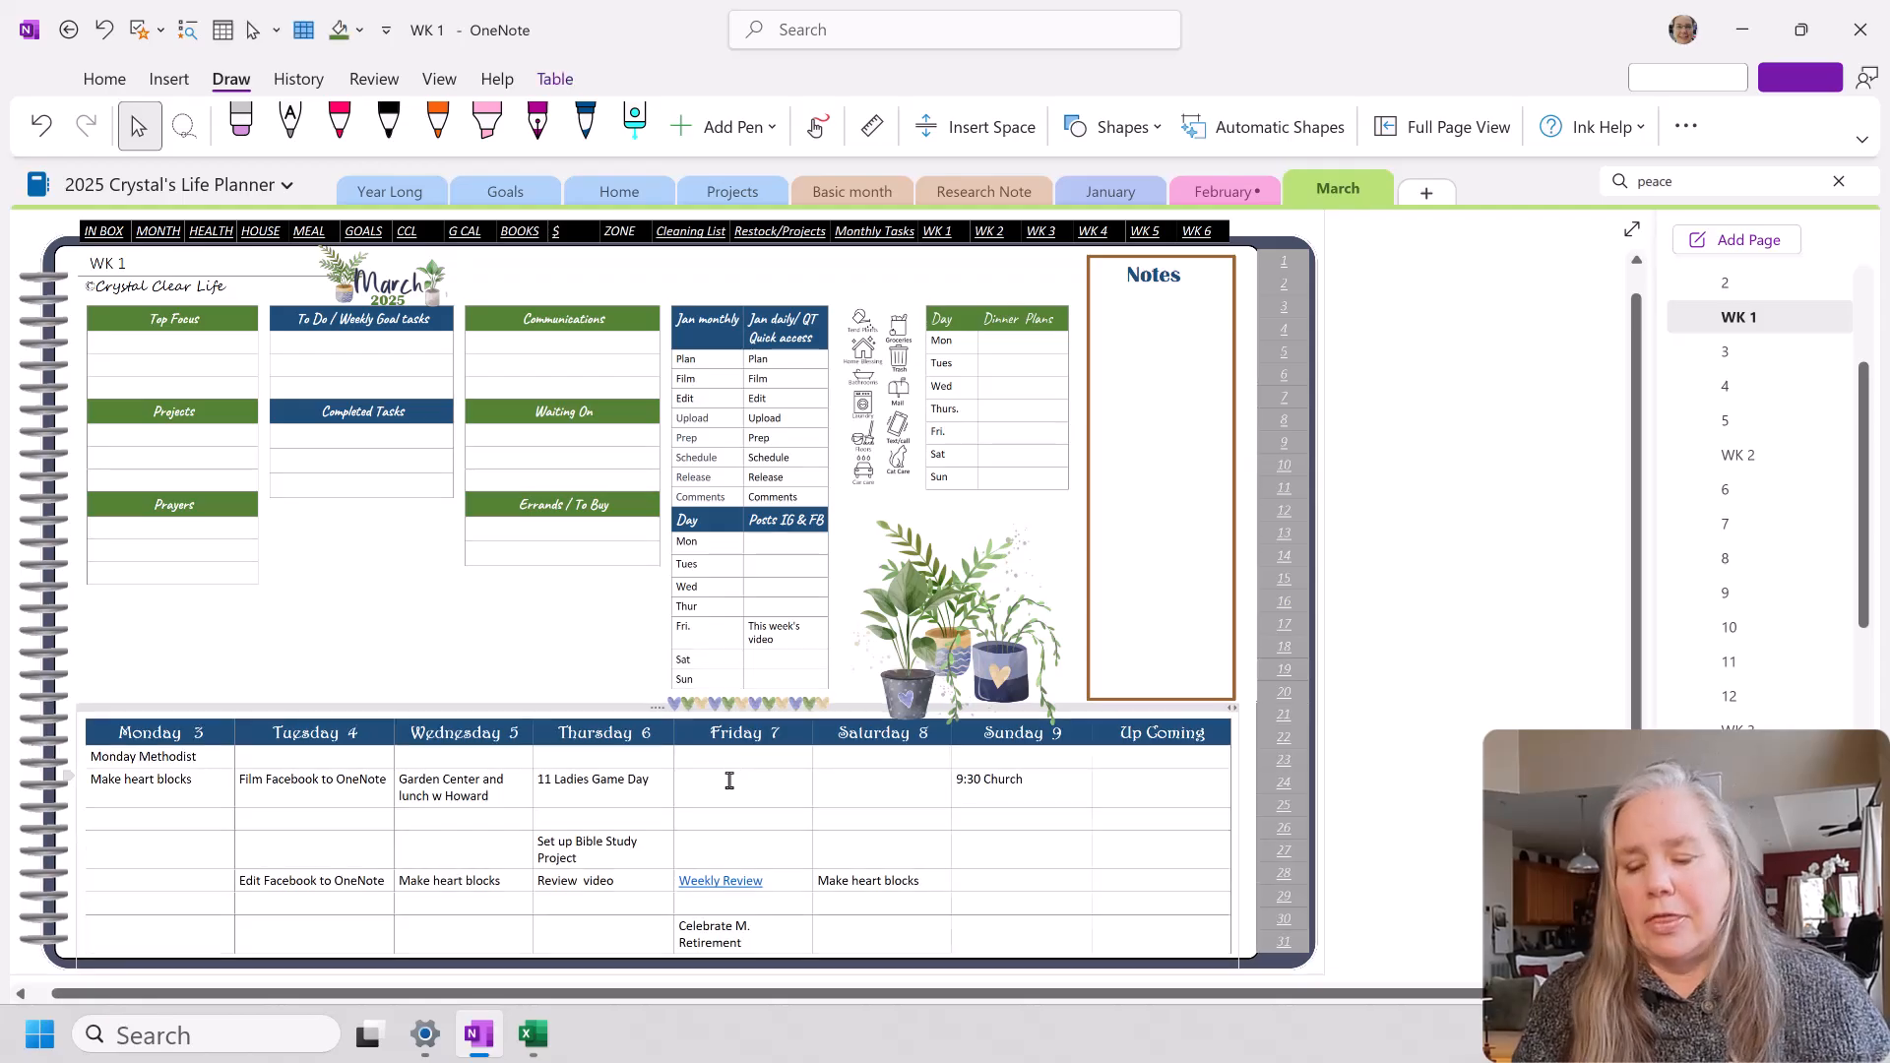
type("Bike Riding")
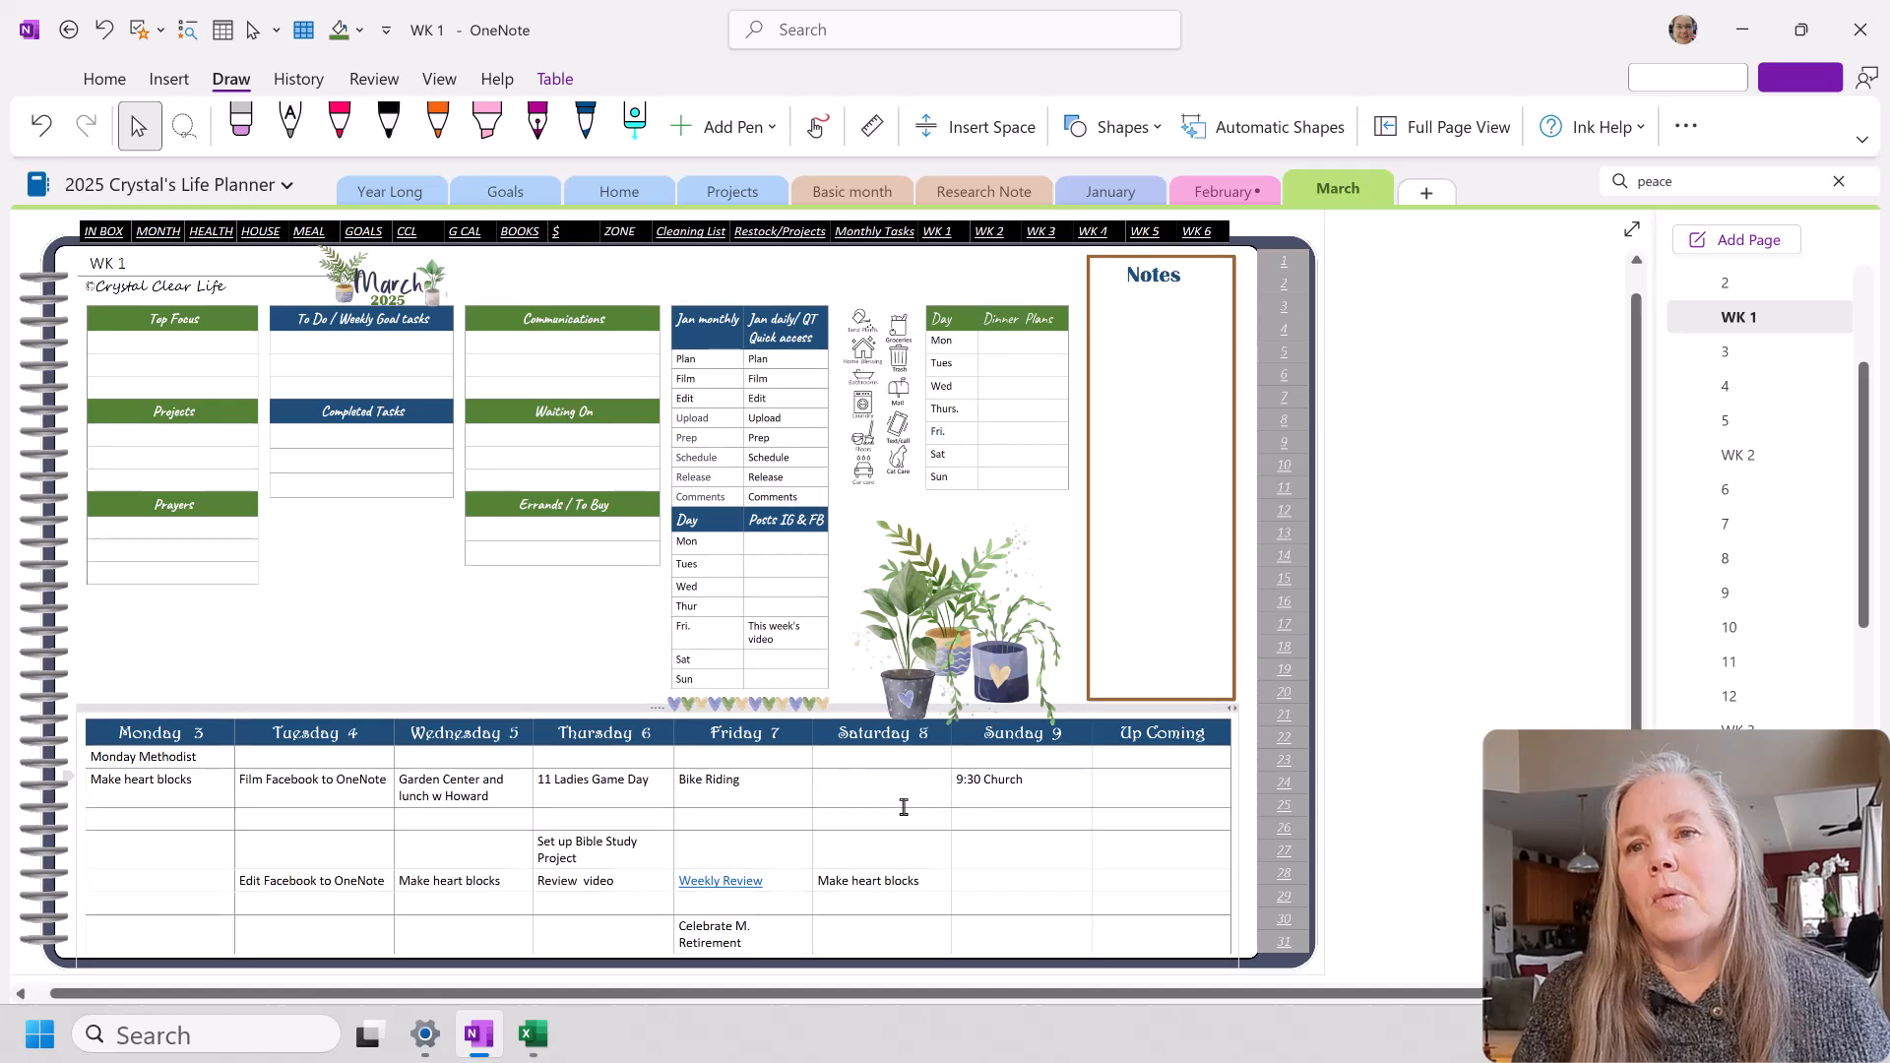
left_click(976, 858)
type("Bike riding ?")
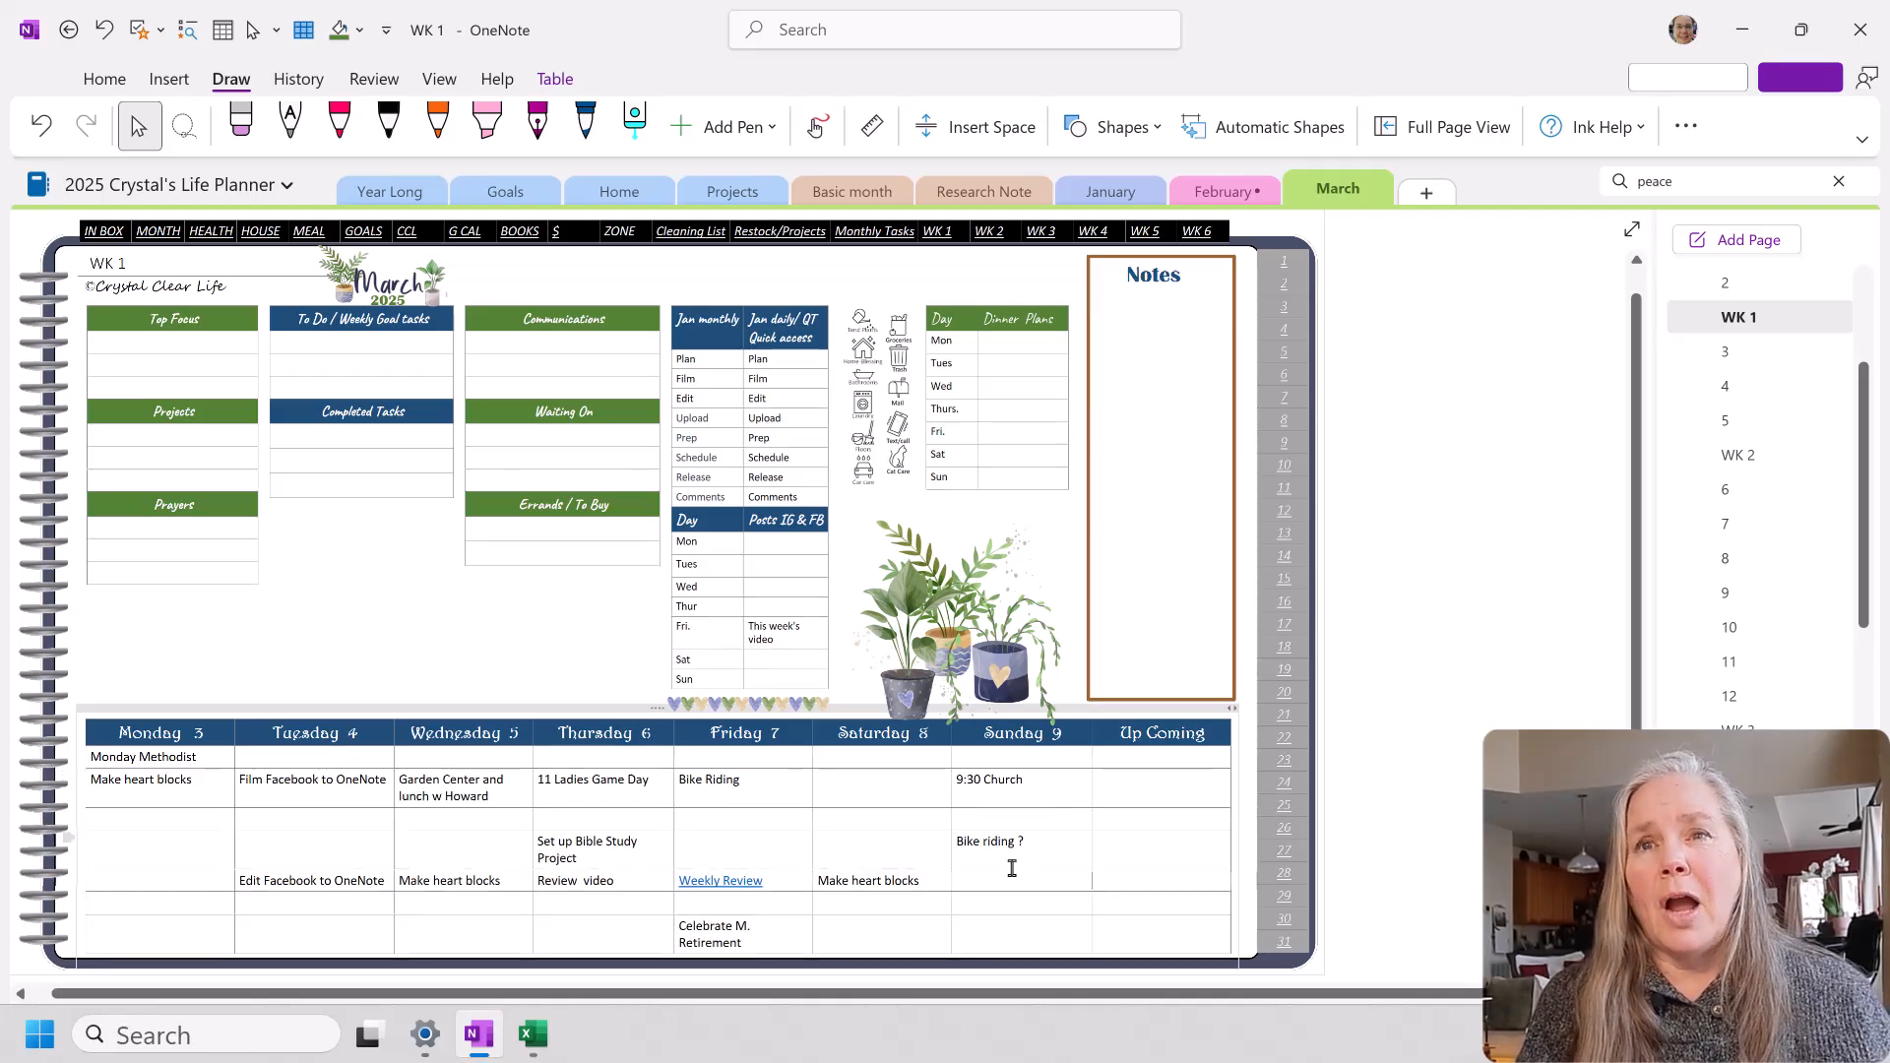
Step: Return to page 3 and erase all the red check marks from the Weekly Compass
left_click(1677, 364)
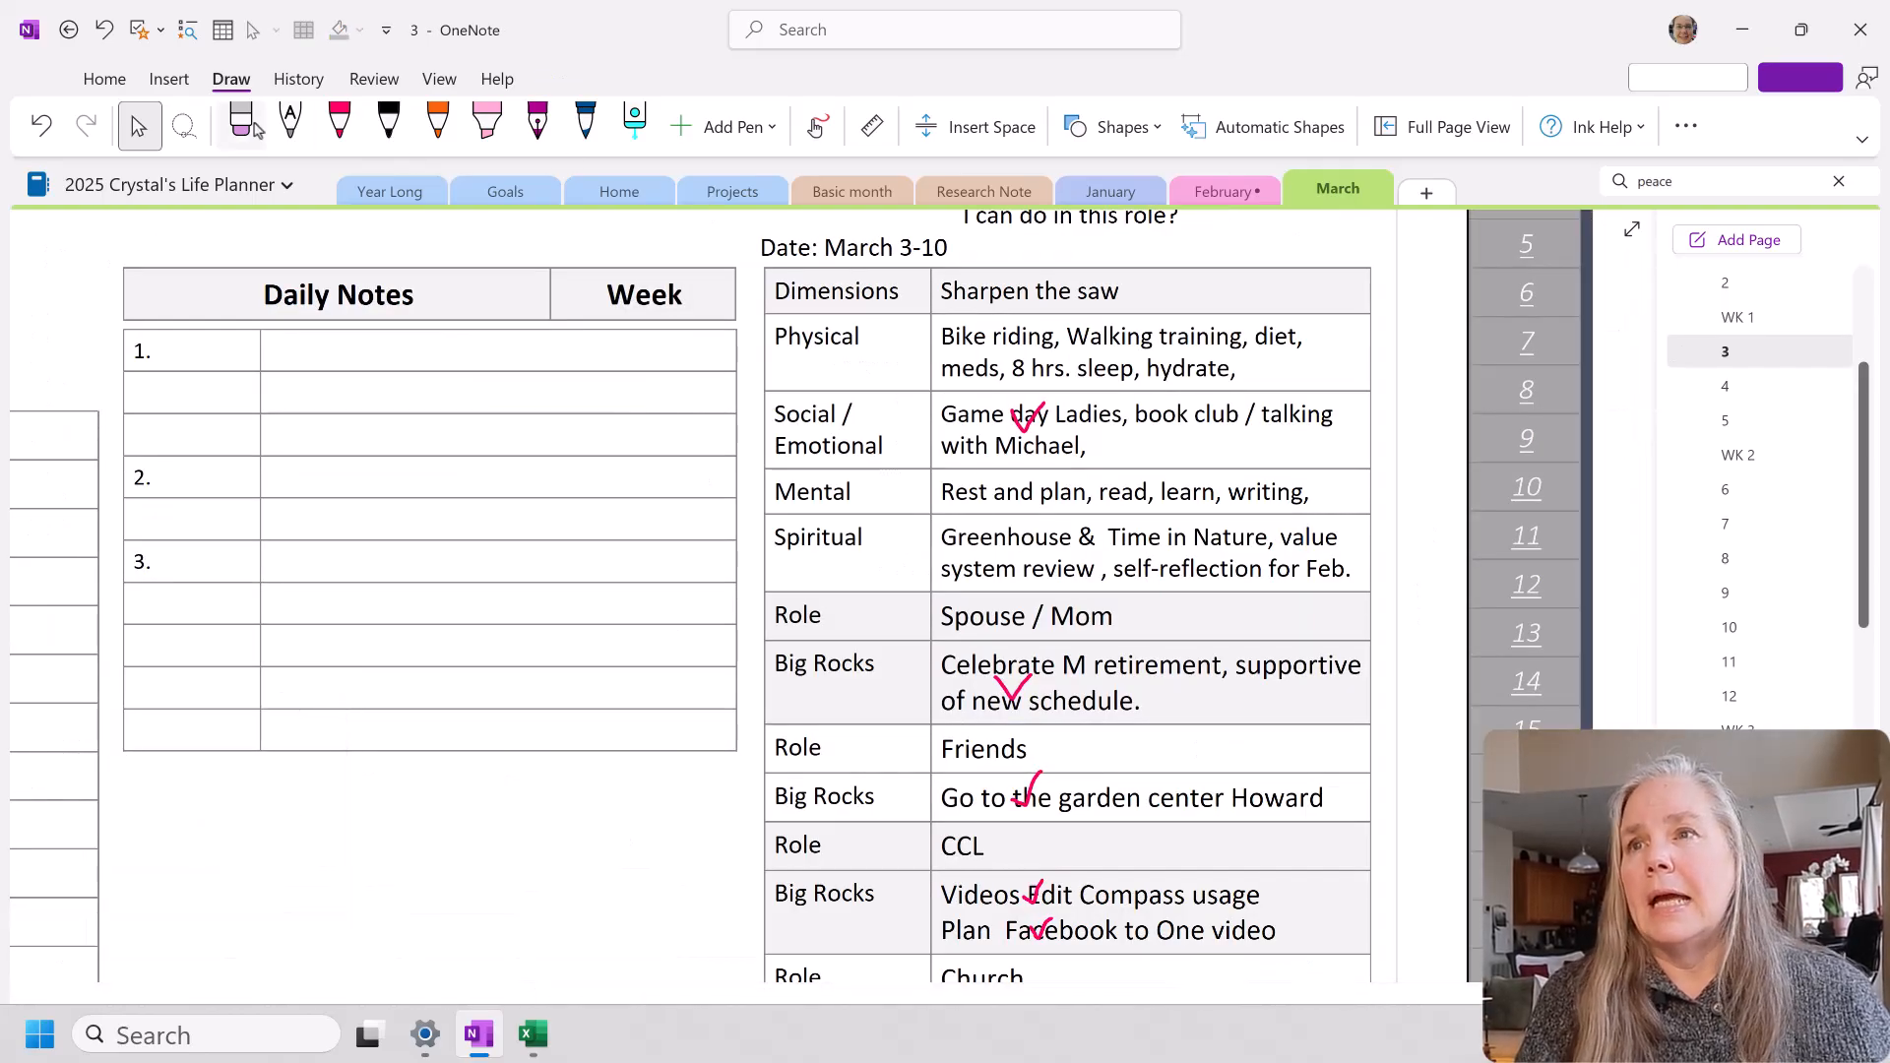
left_click(243, 124)
left_click(1024, 413)
left_click_drag(1026, 674, 1041, 886)
scroll(1063, 838, "down", 2)
mouse_move(1043, 729)
left_mouse_down()
mouse_move(1013, 873)
mouse_move(1040, 842)
left_mouse_up()
scroll(1038, 891, "down", 3)
left_click_drag(1064, 771, 1034, 818)
scroll(1097, 718, "up", 4)
scroll(1094, 723, "up", 1)
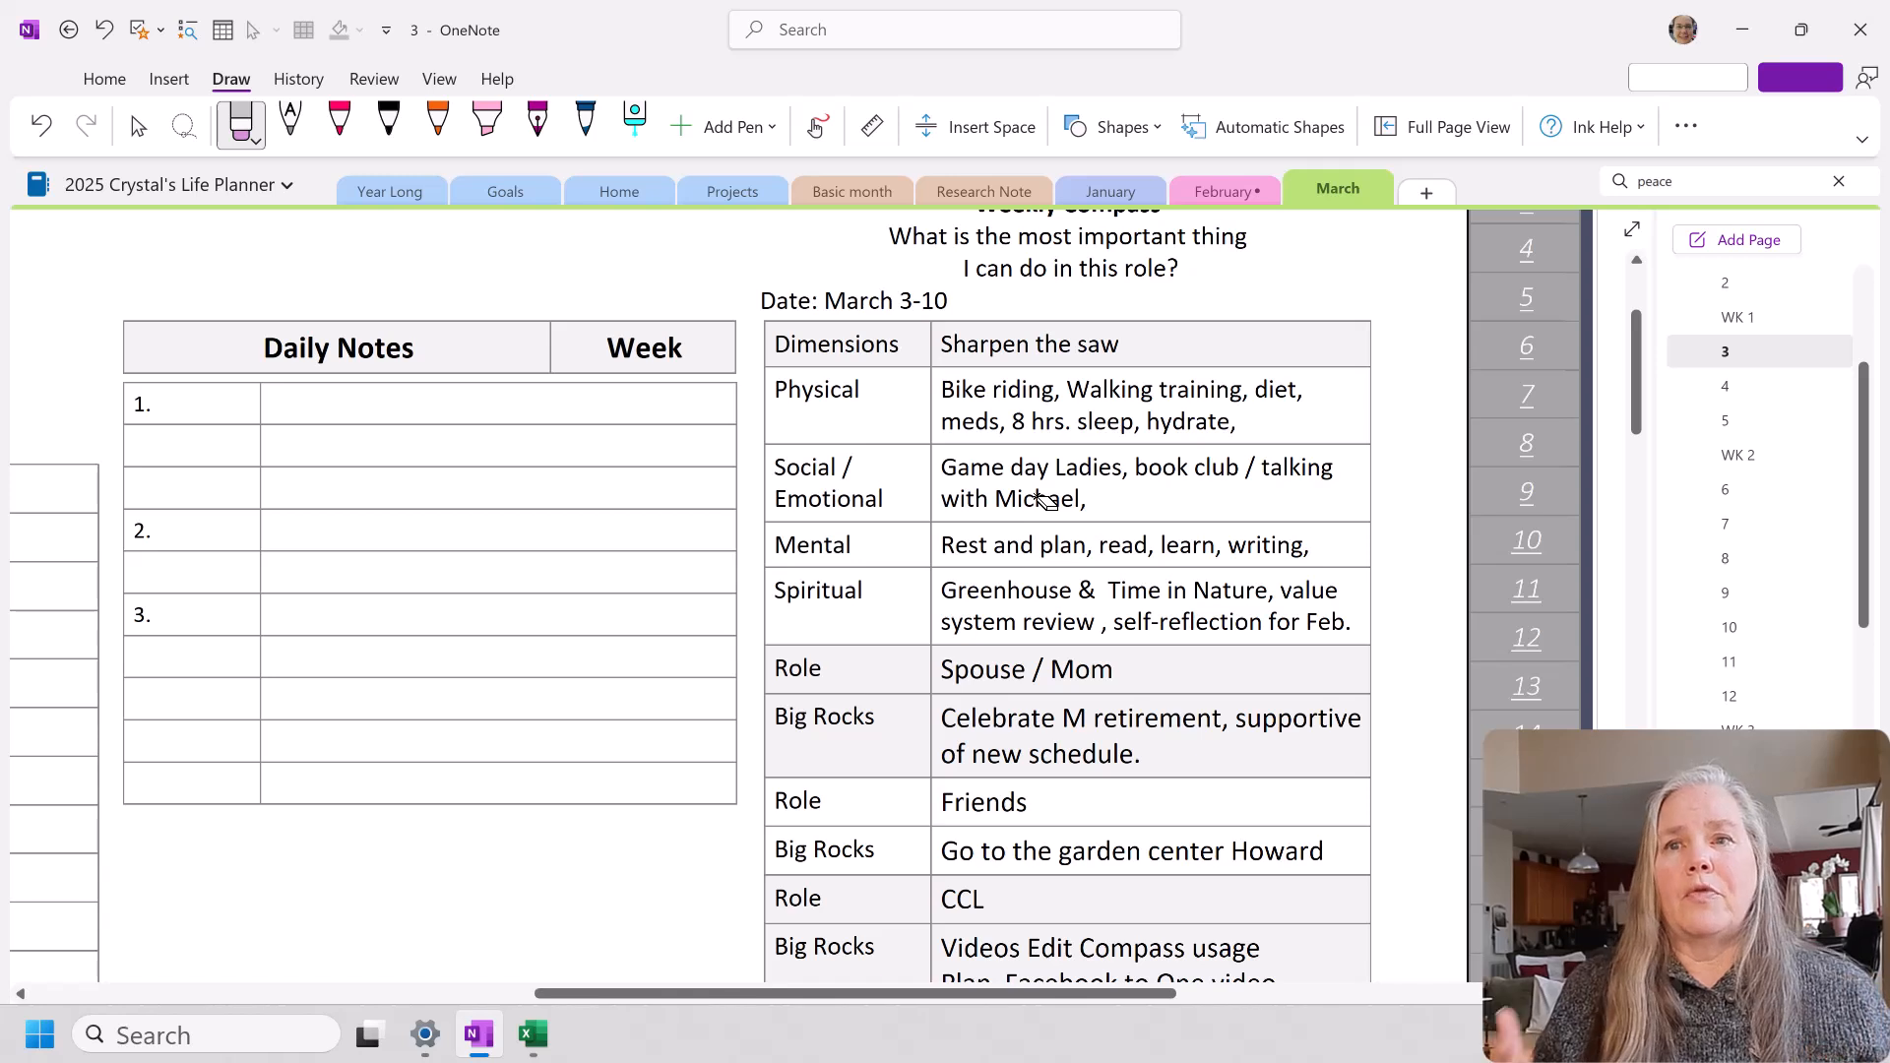
left_click(137, 128)
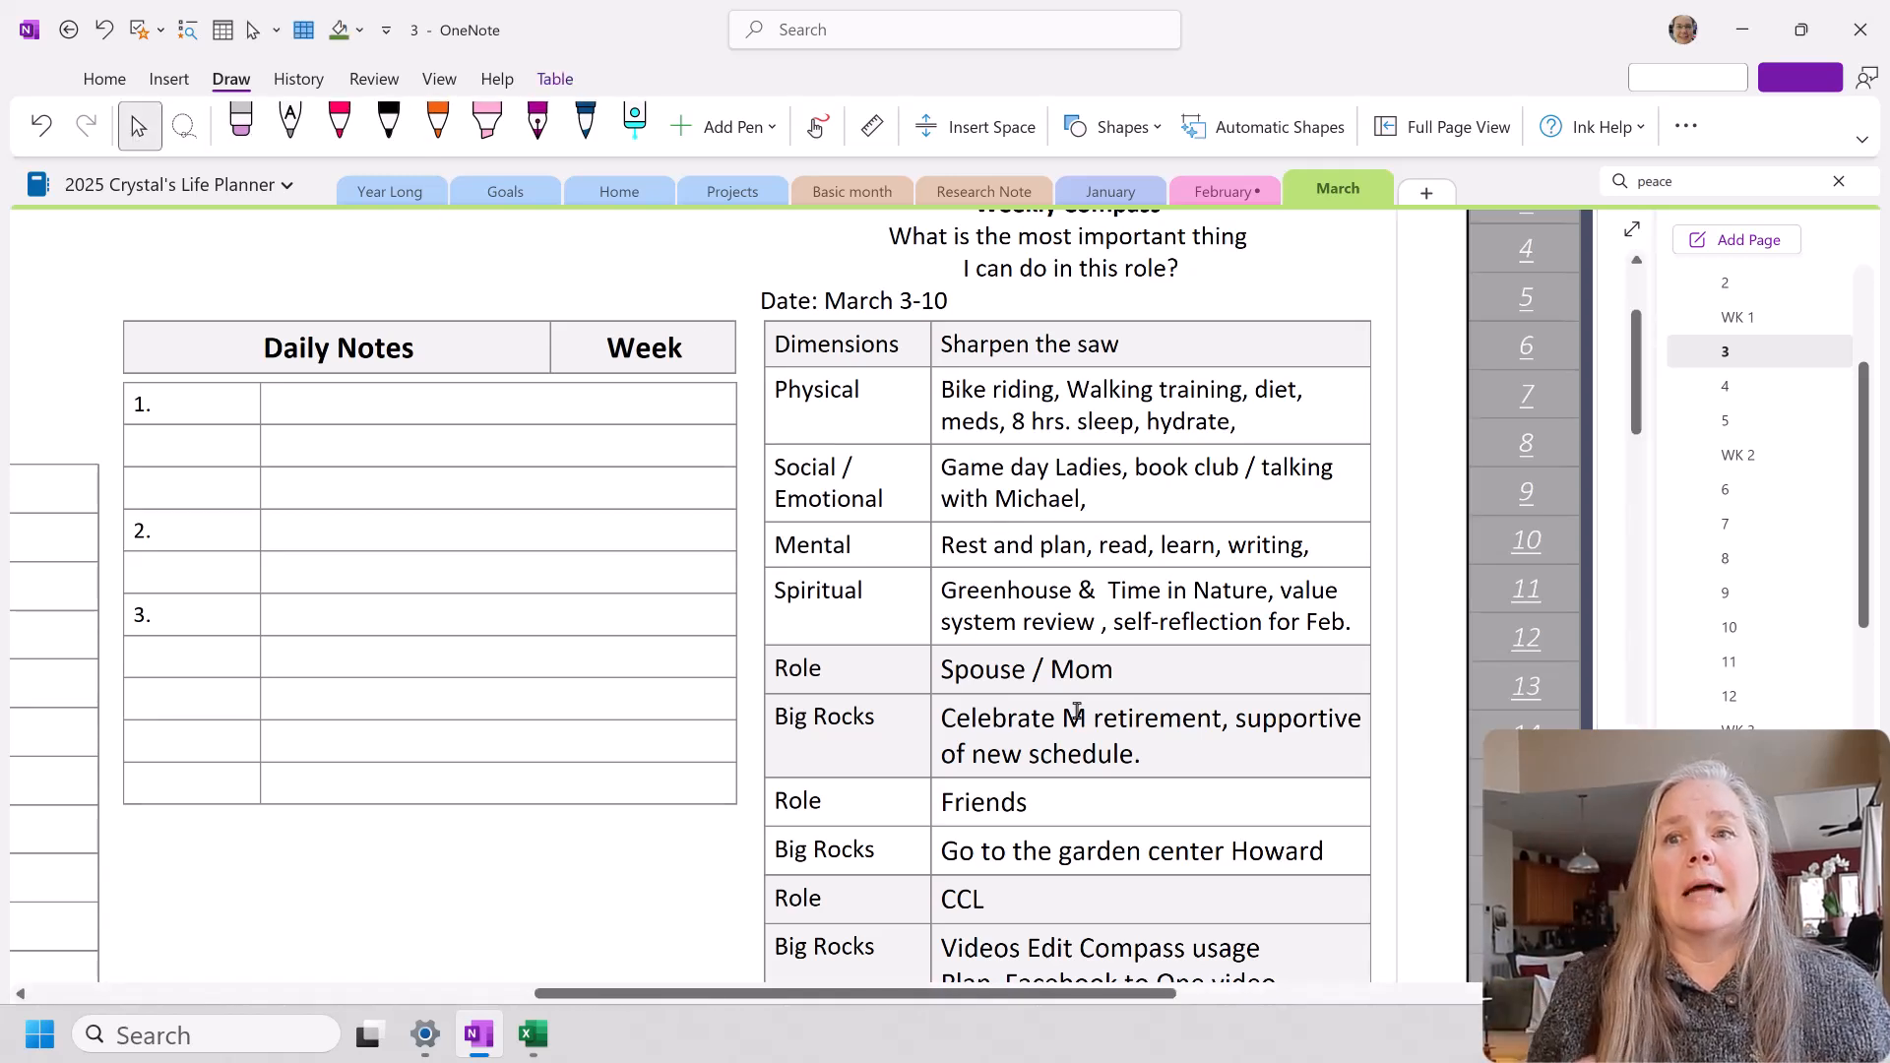
Step: Review the dimensions, roles and big rocks on page 3's Weekly Compass against the WK 1 schedule
scroll(1080, 719, "down", 3)
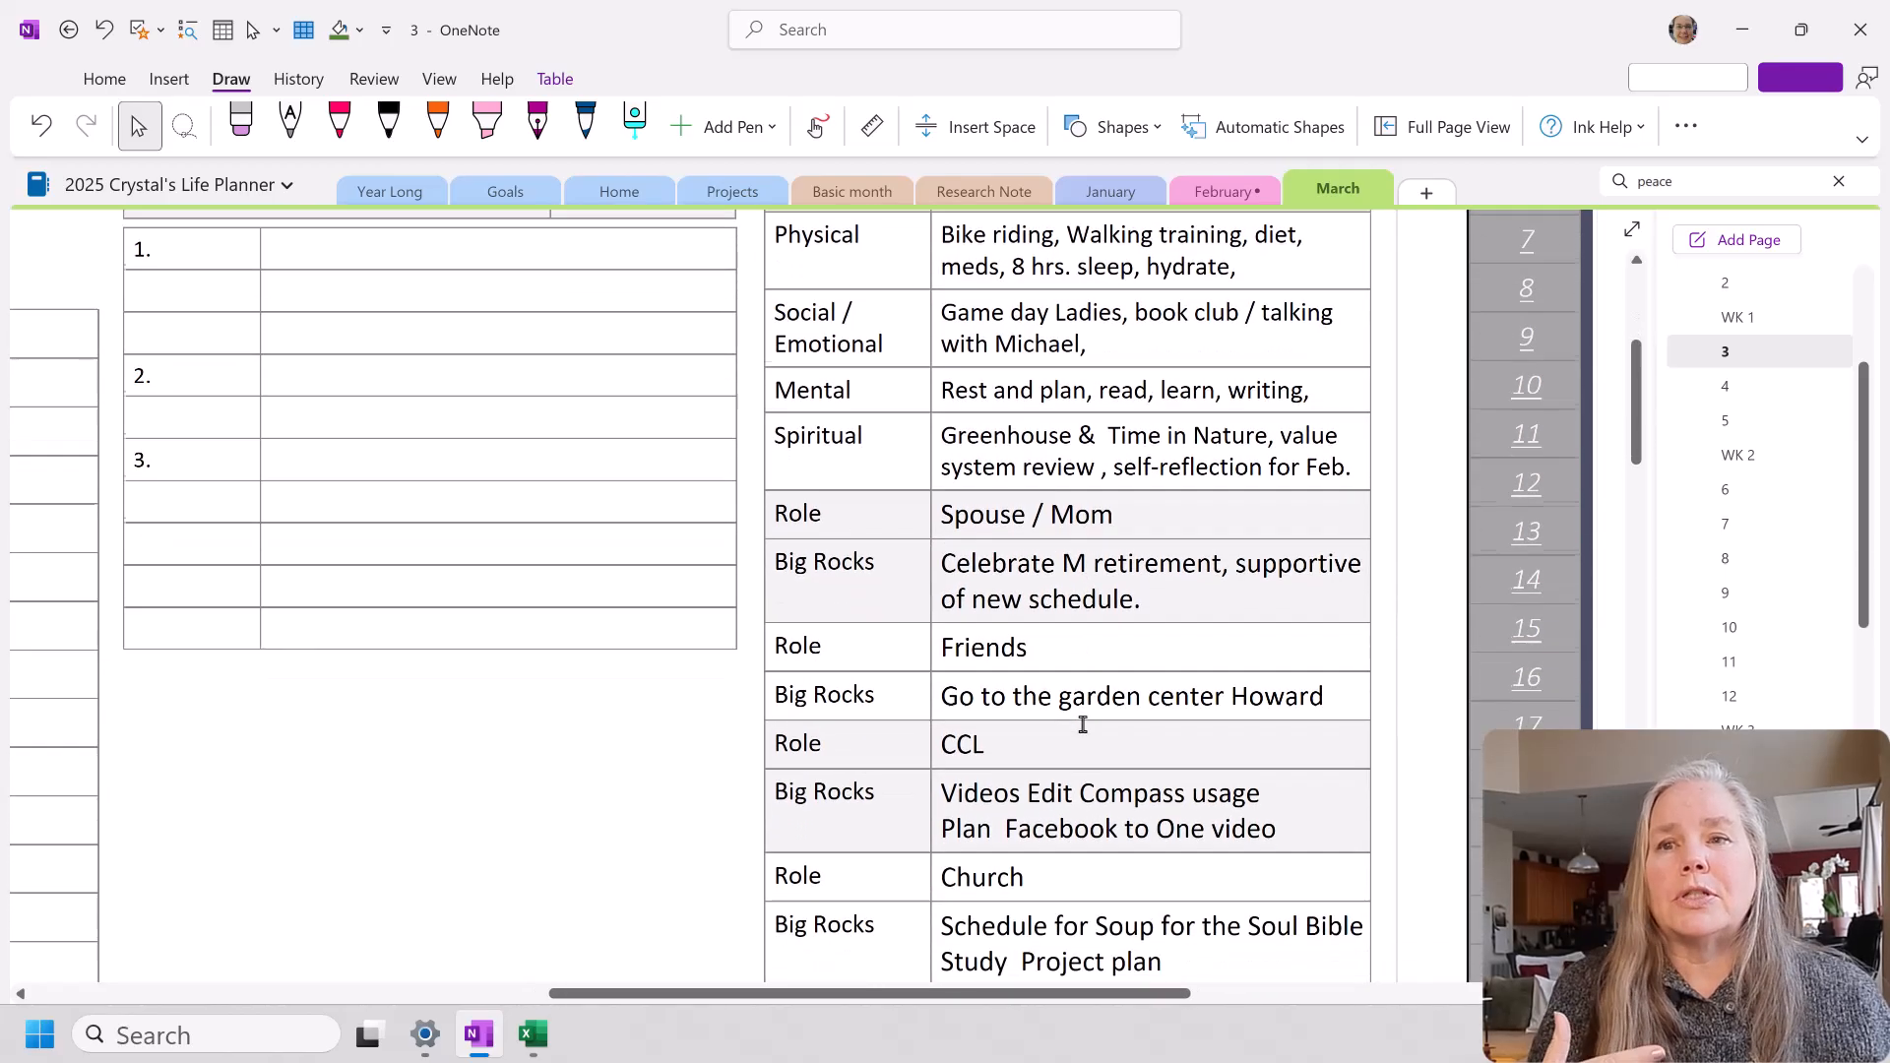
left_click(1732, 317)
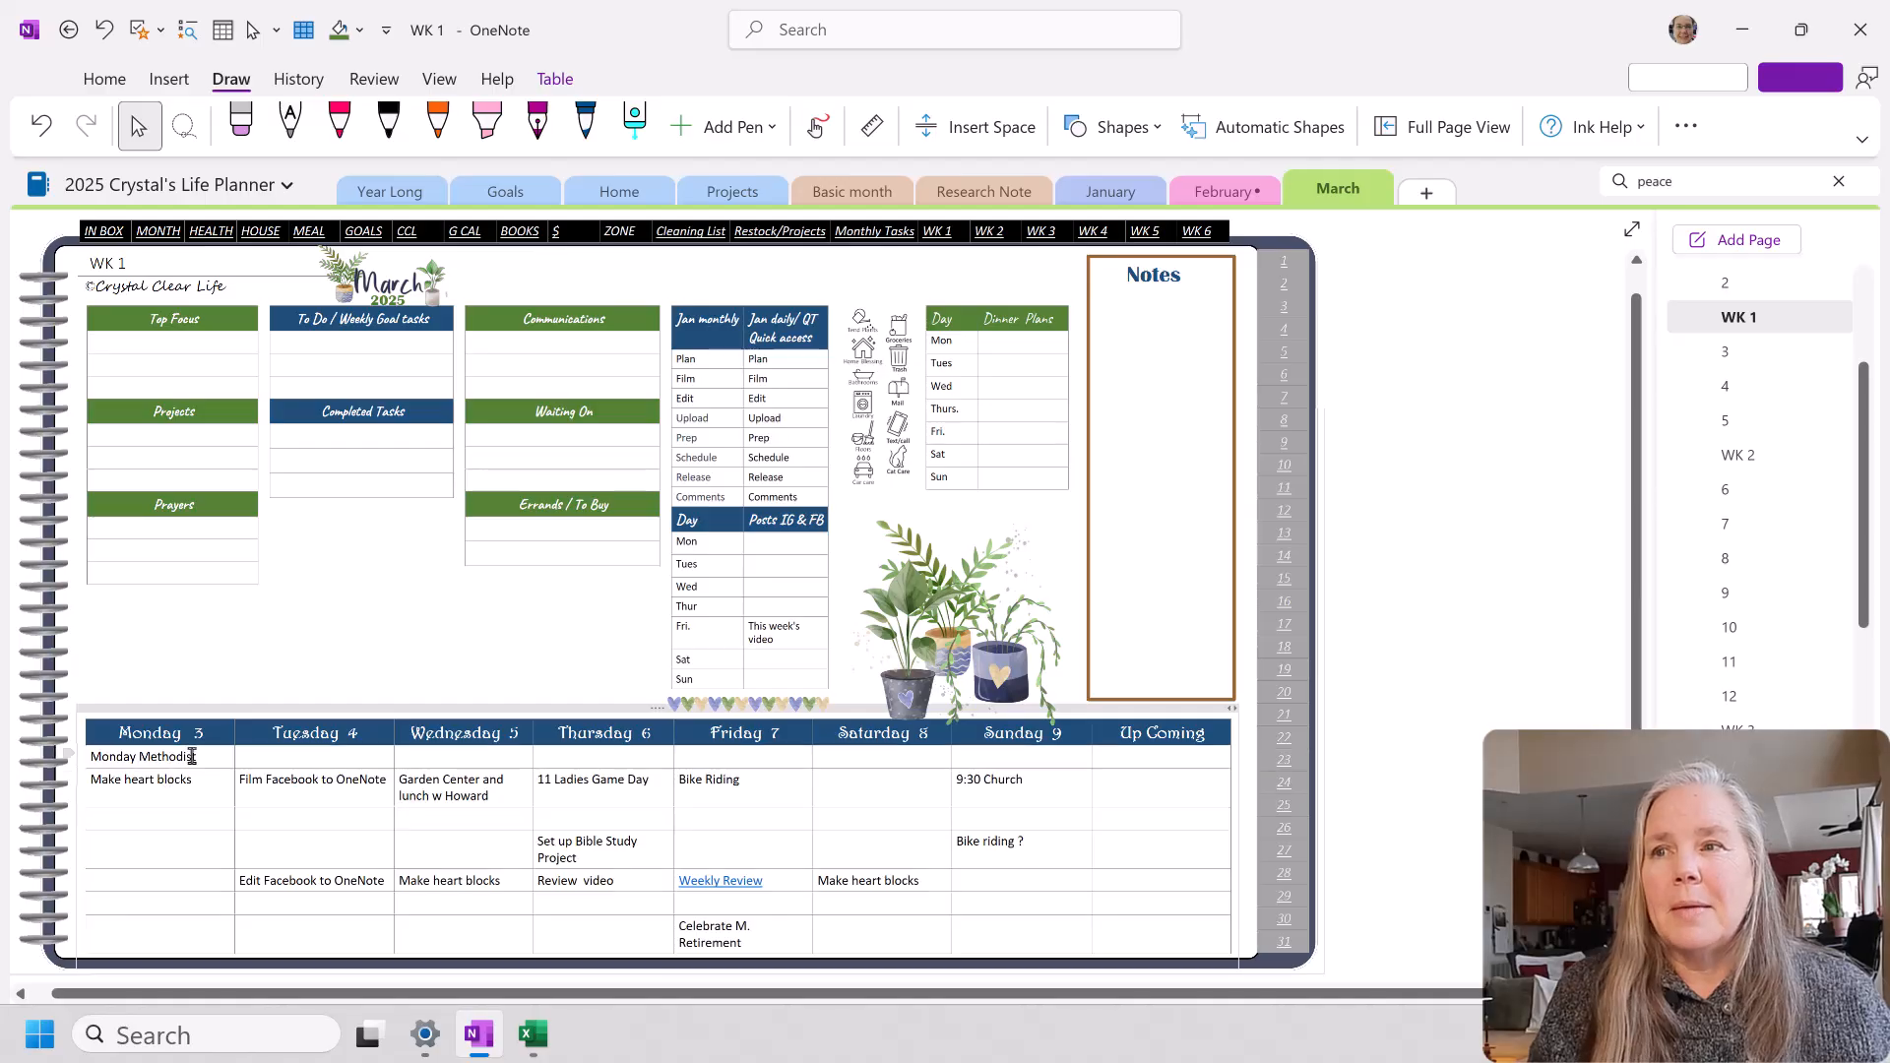
left_click(1730, 364)
scroll(1118, 689, "up", 3)
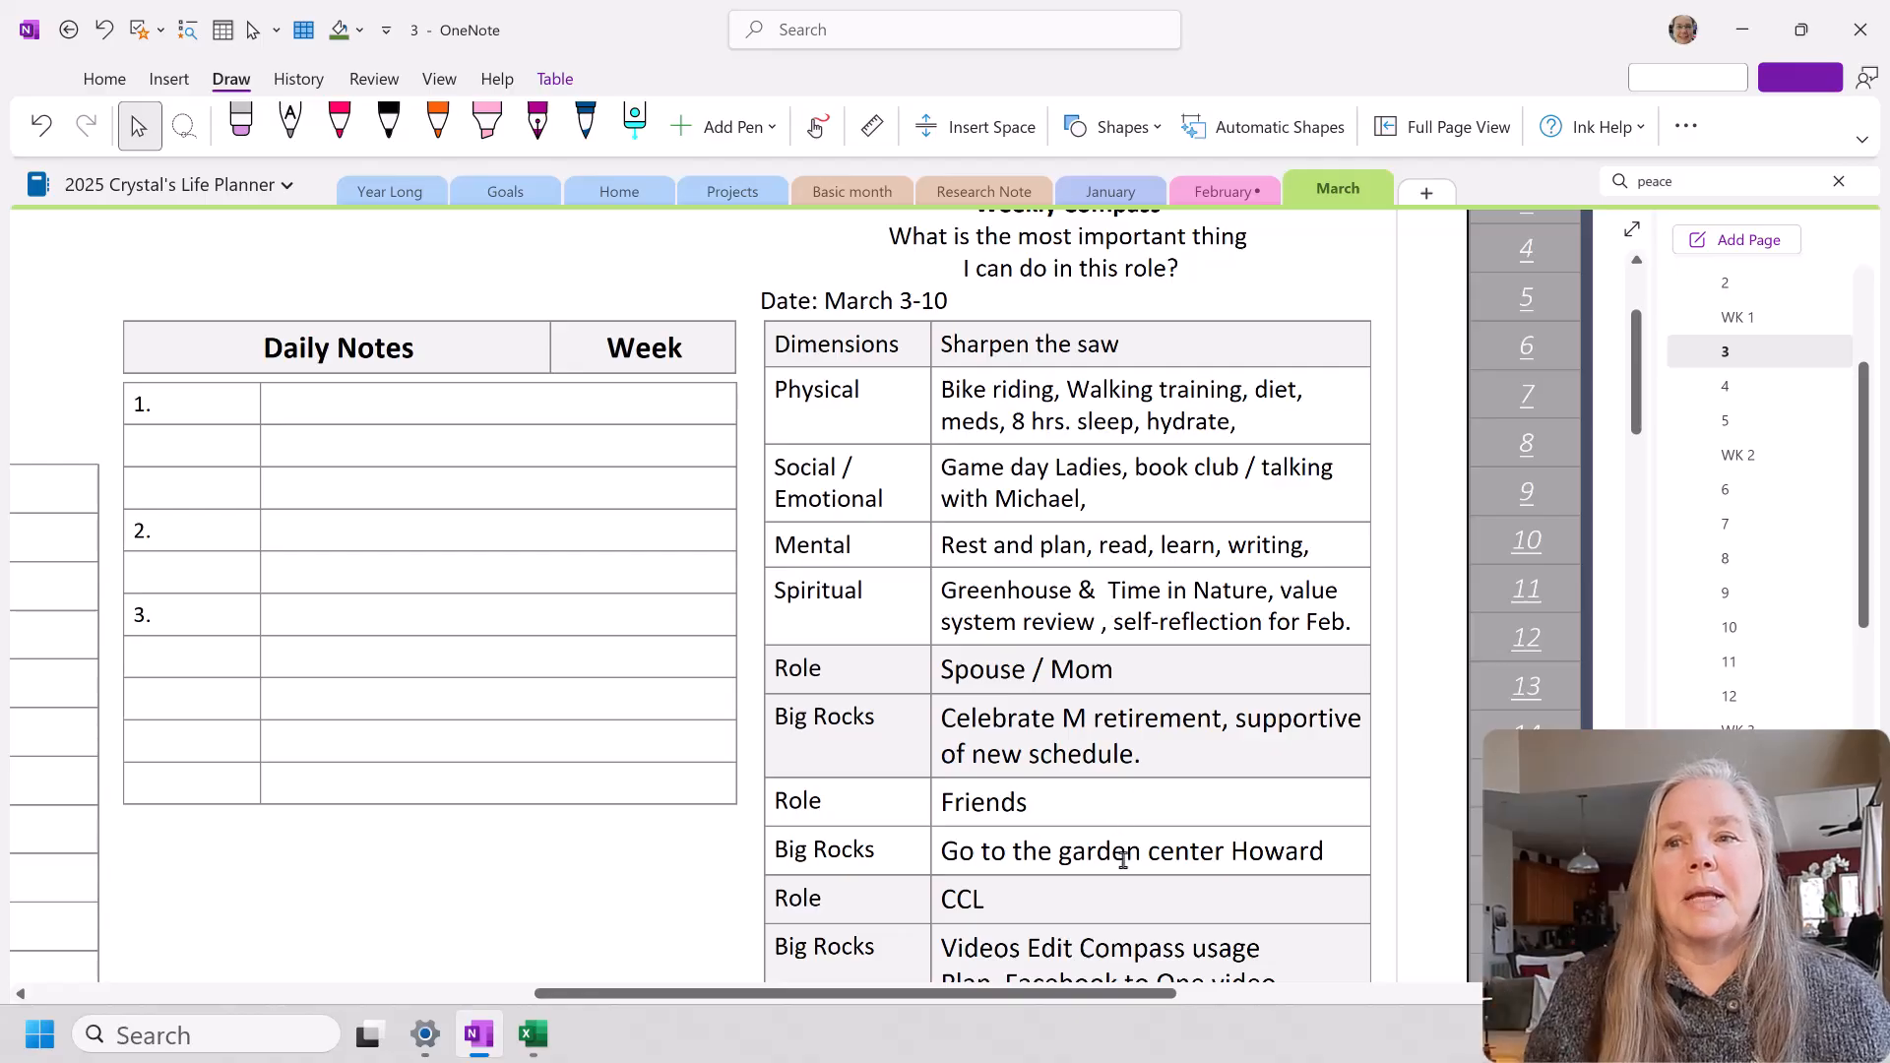
scroll(1121, 887, "down", 3)
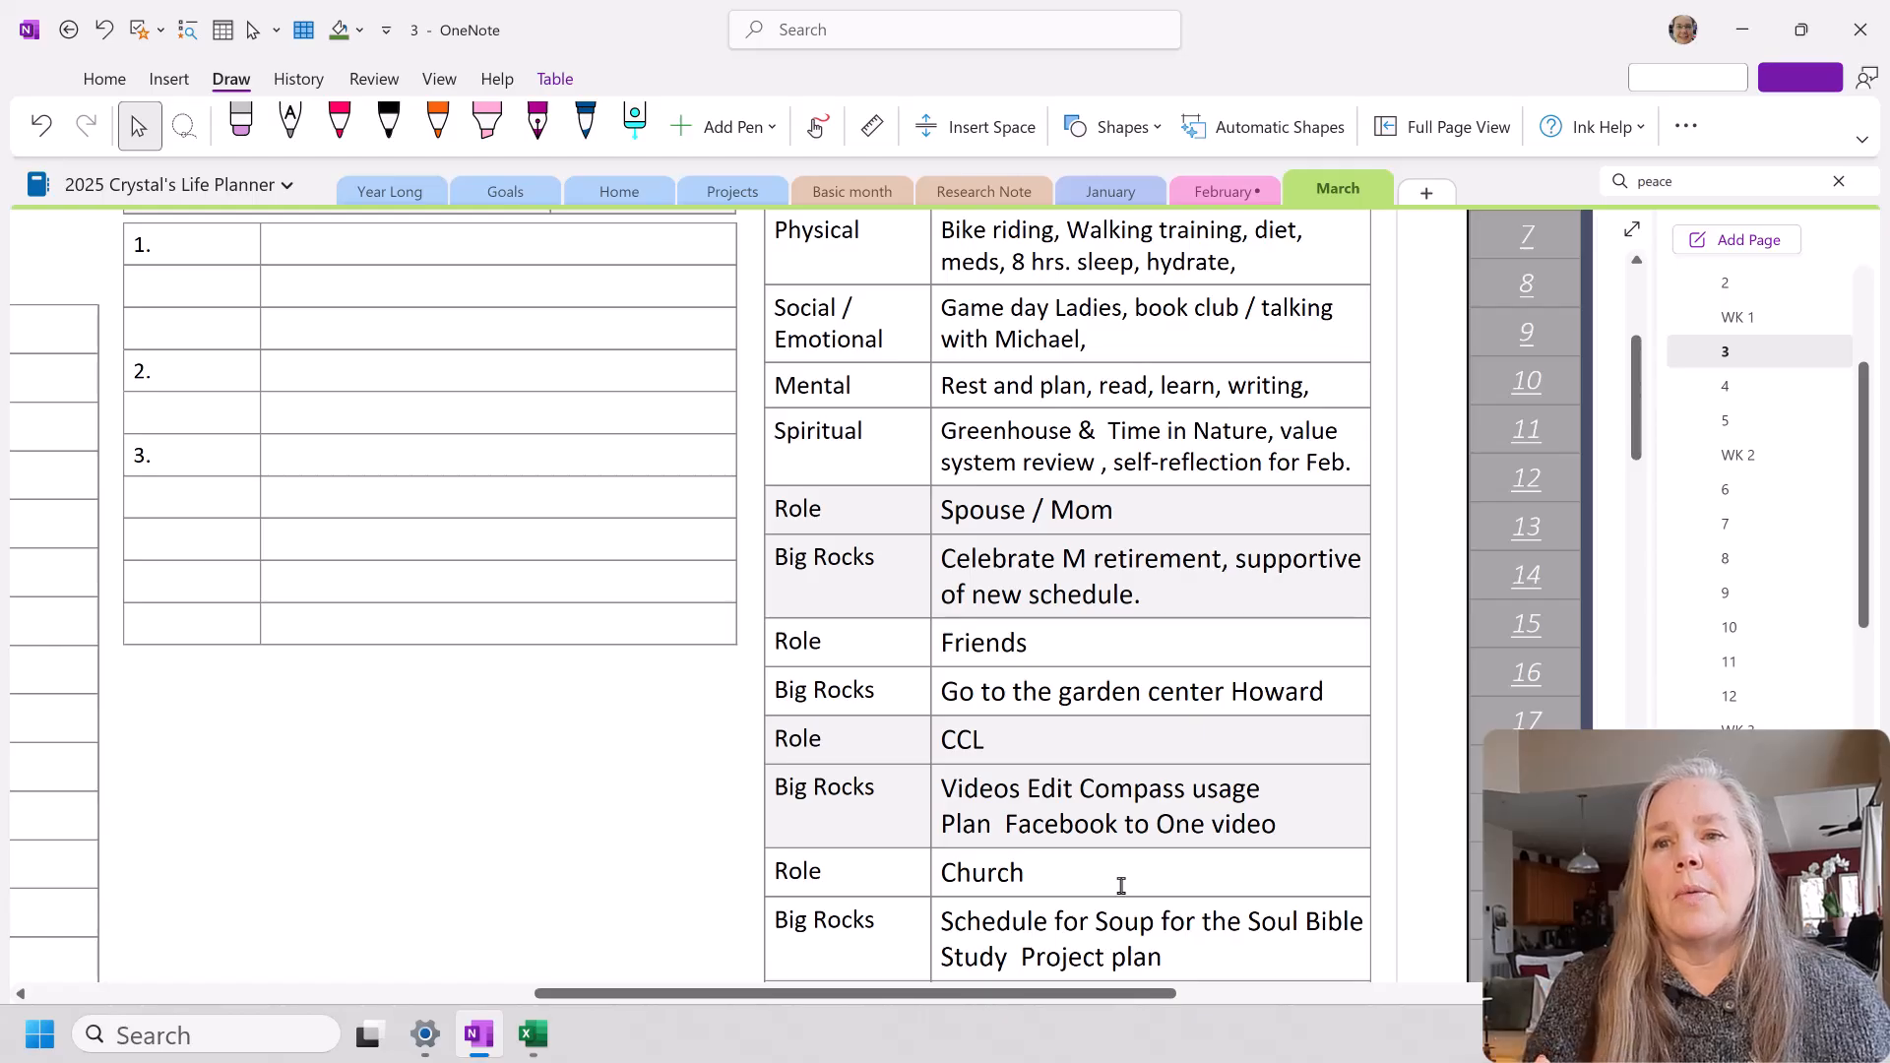
scroll(1121, 886, "down", 3)
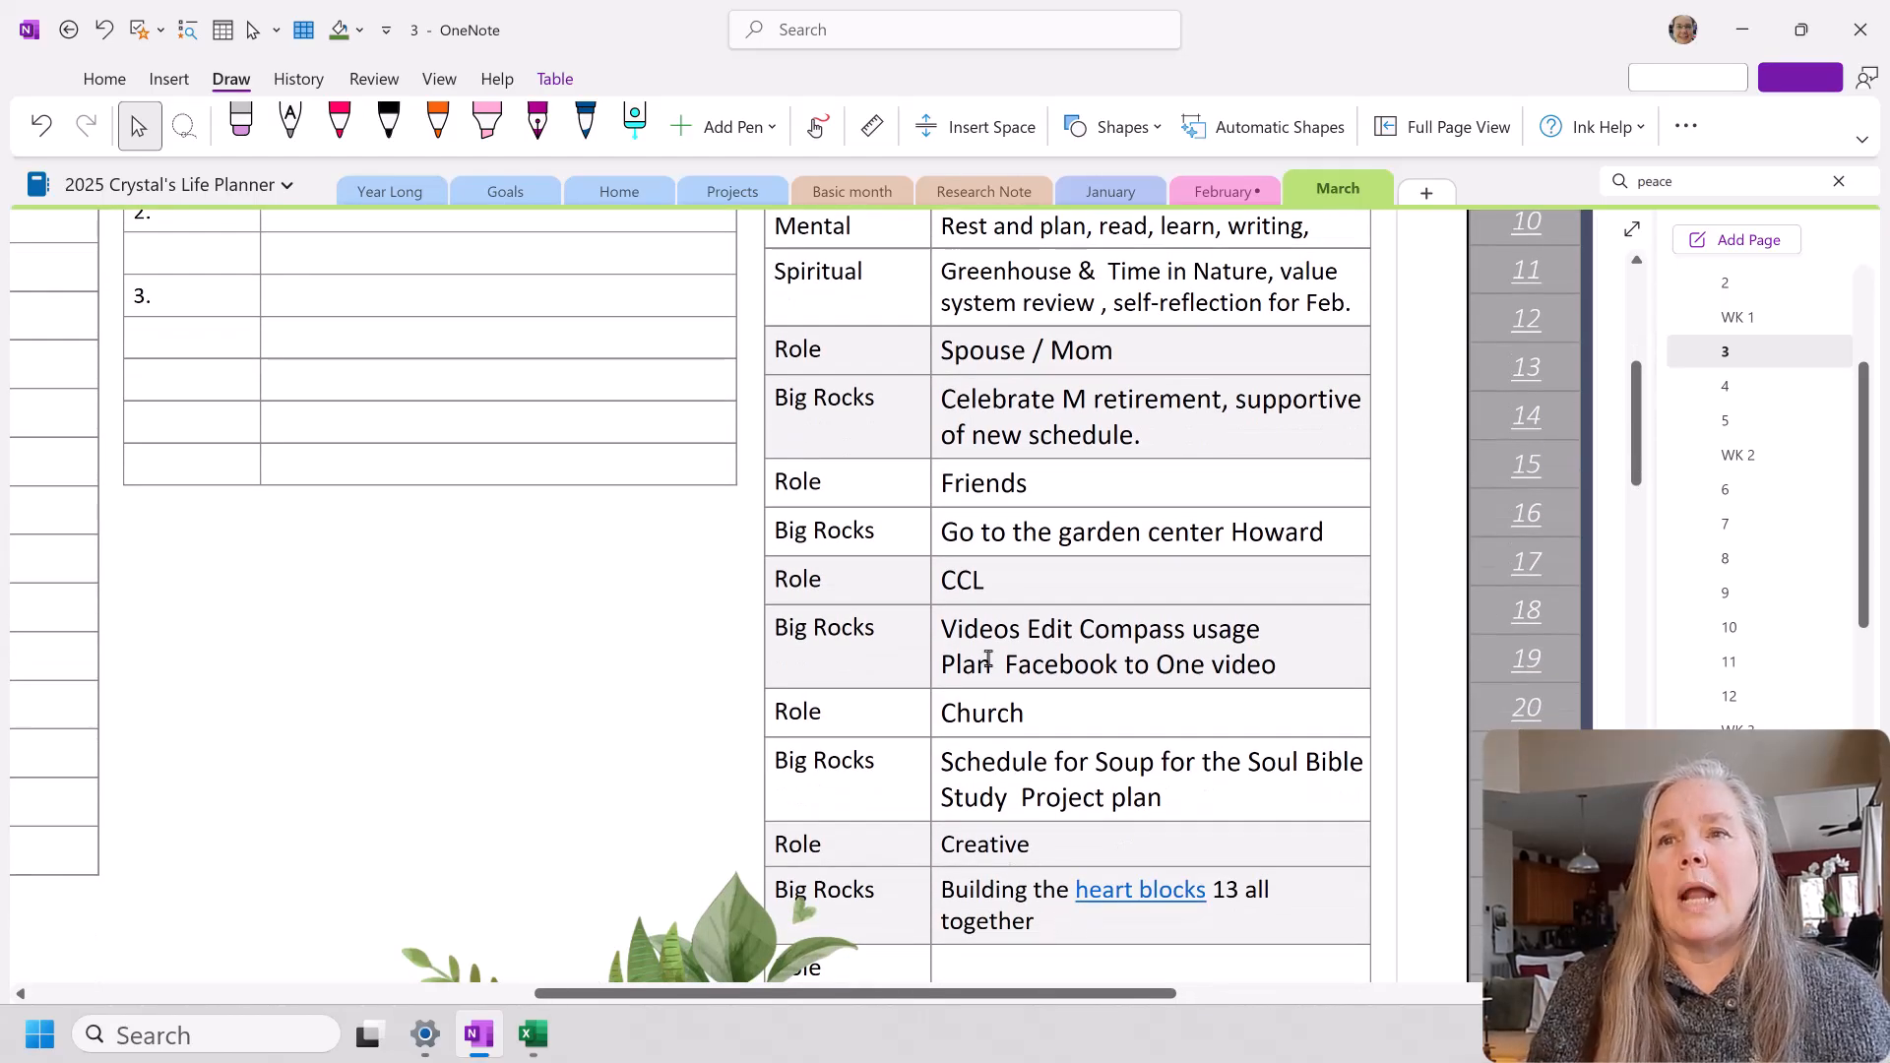
Step: Change the pink highlighter pen's color to light green and go back to text selection
left_click(499, 142)
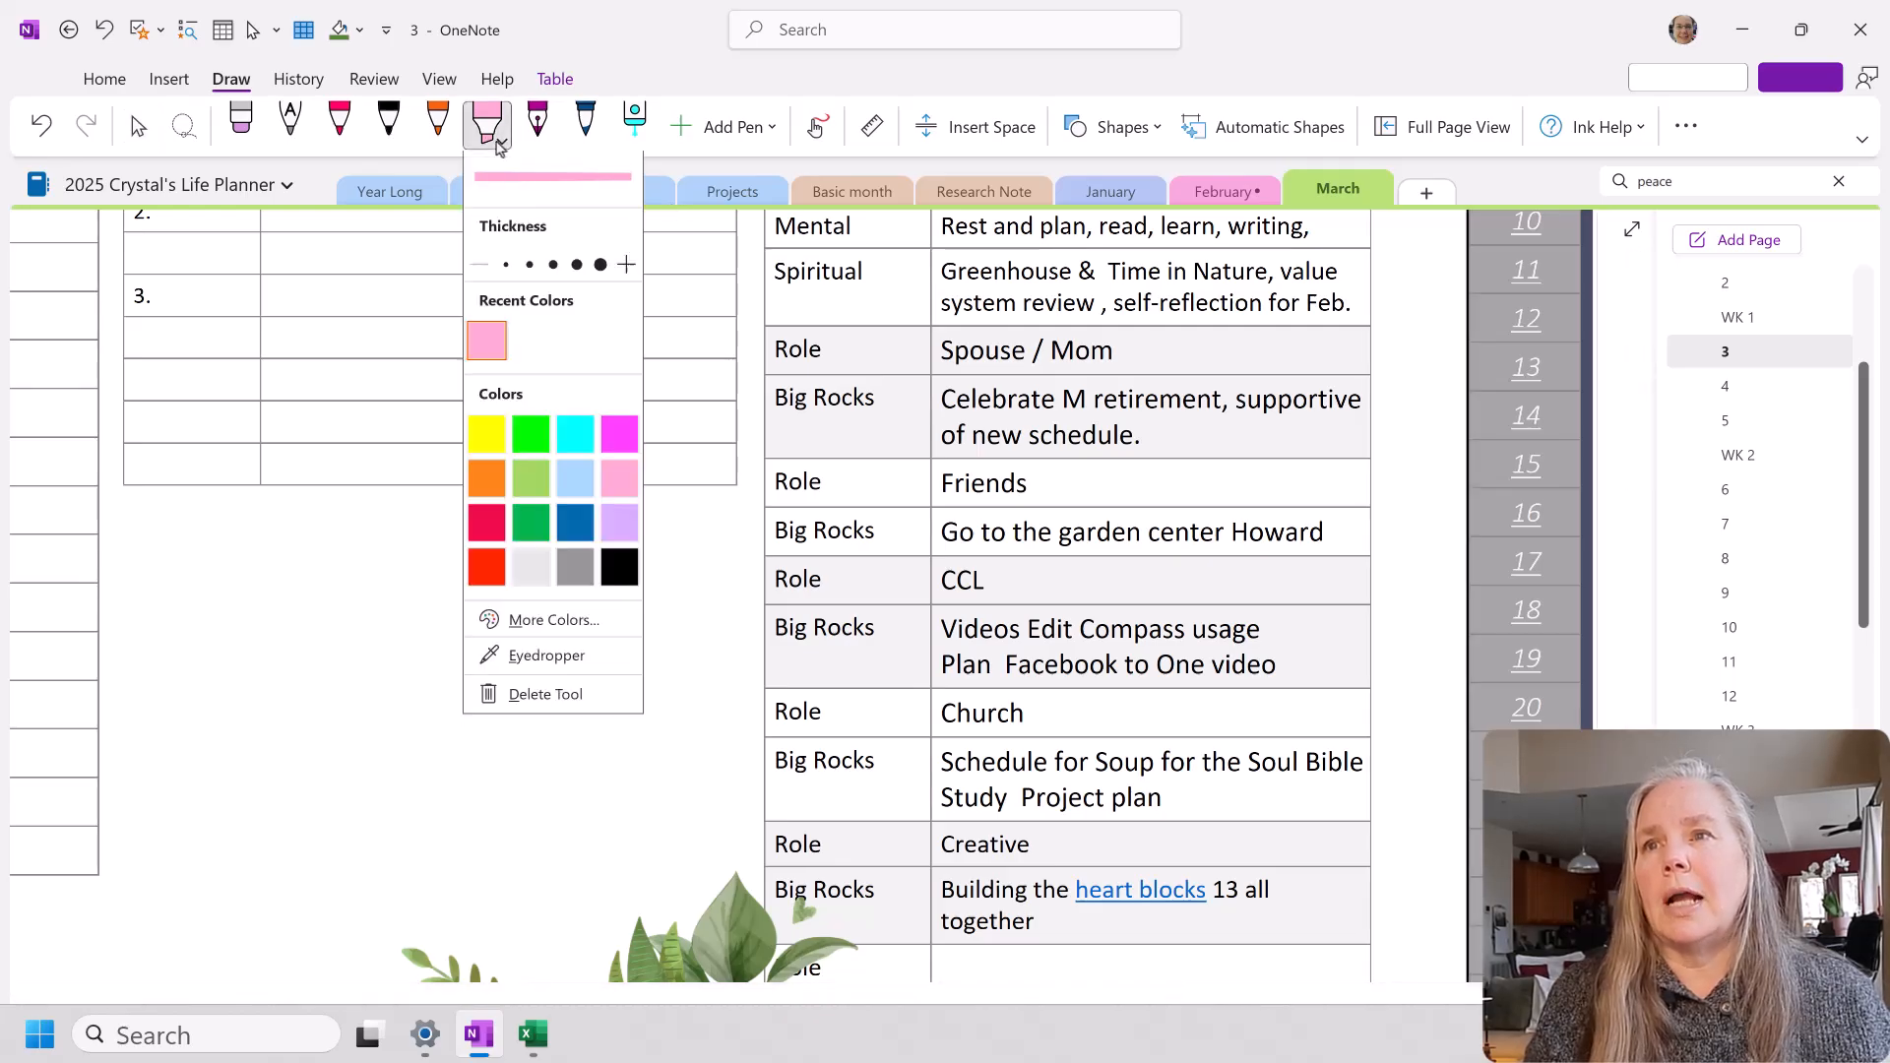
left_click(532, 483)
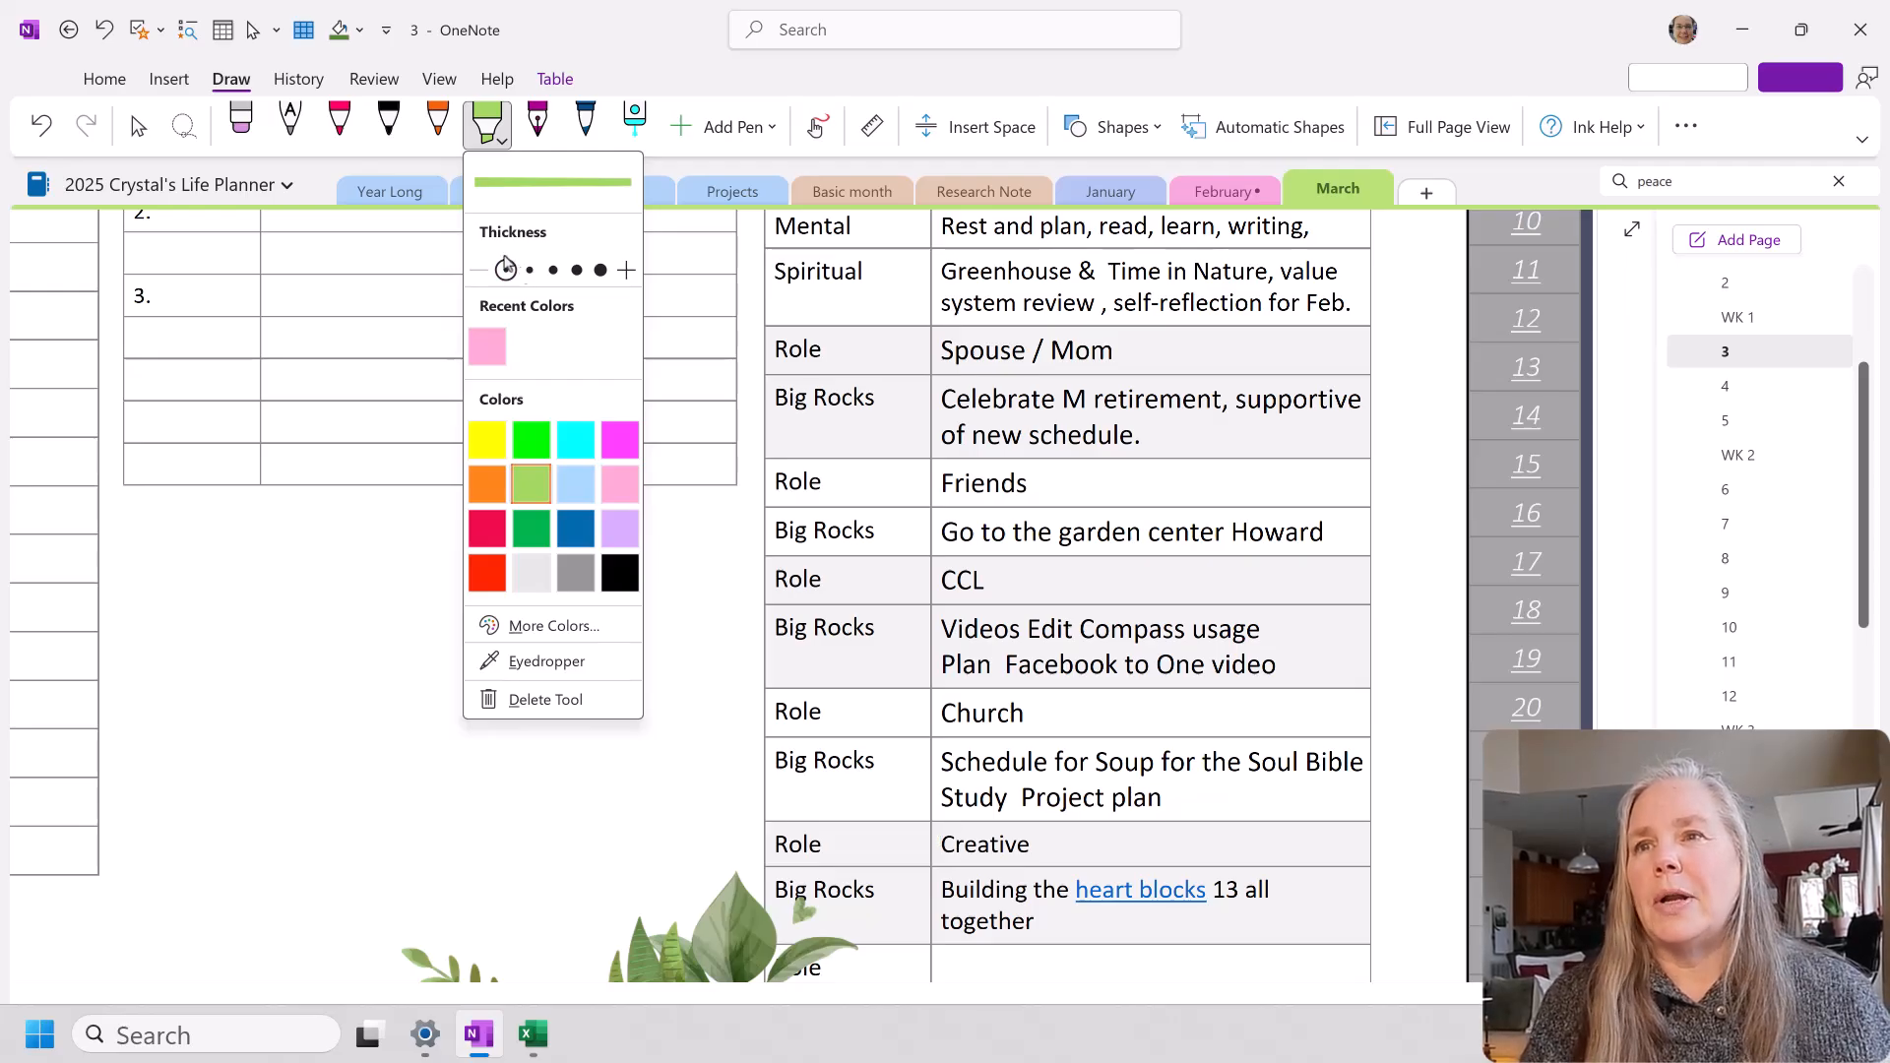
left_click(496, 138)
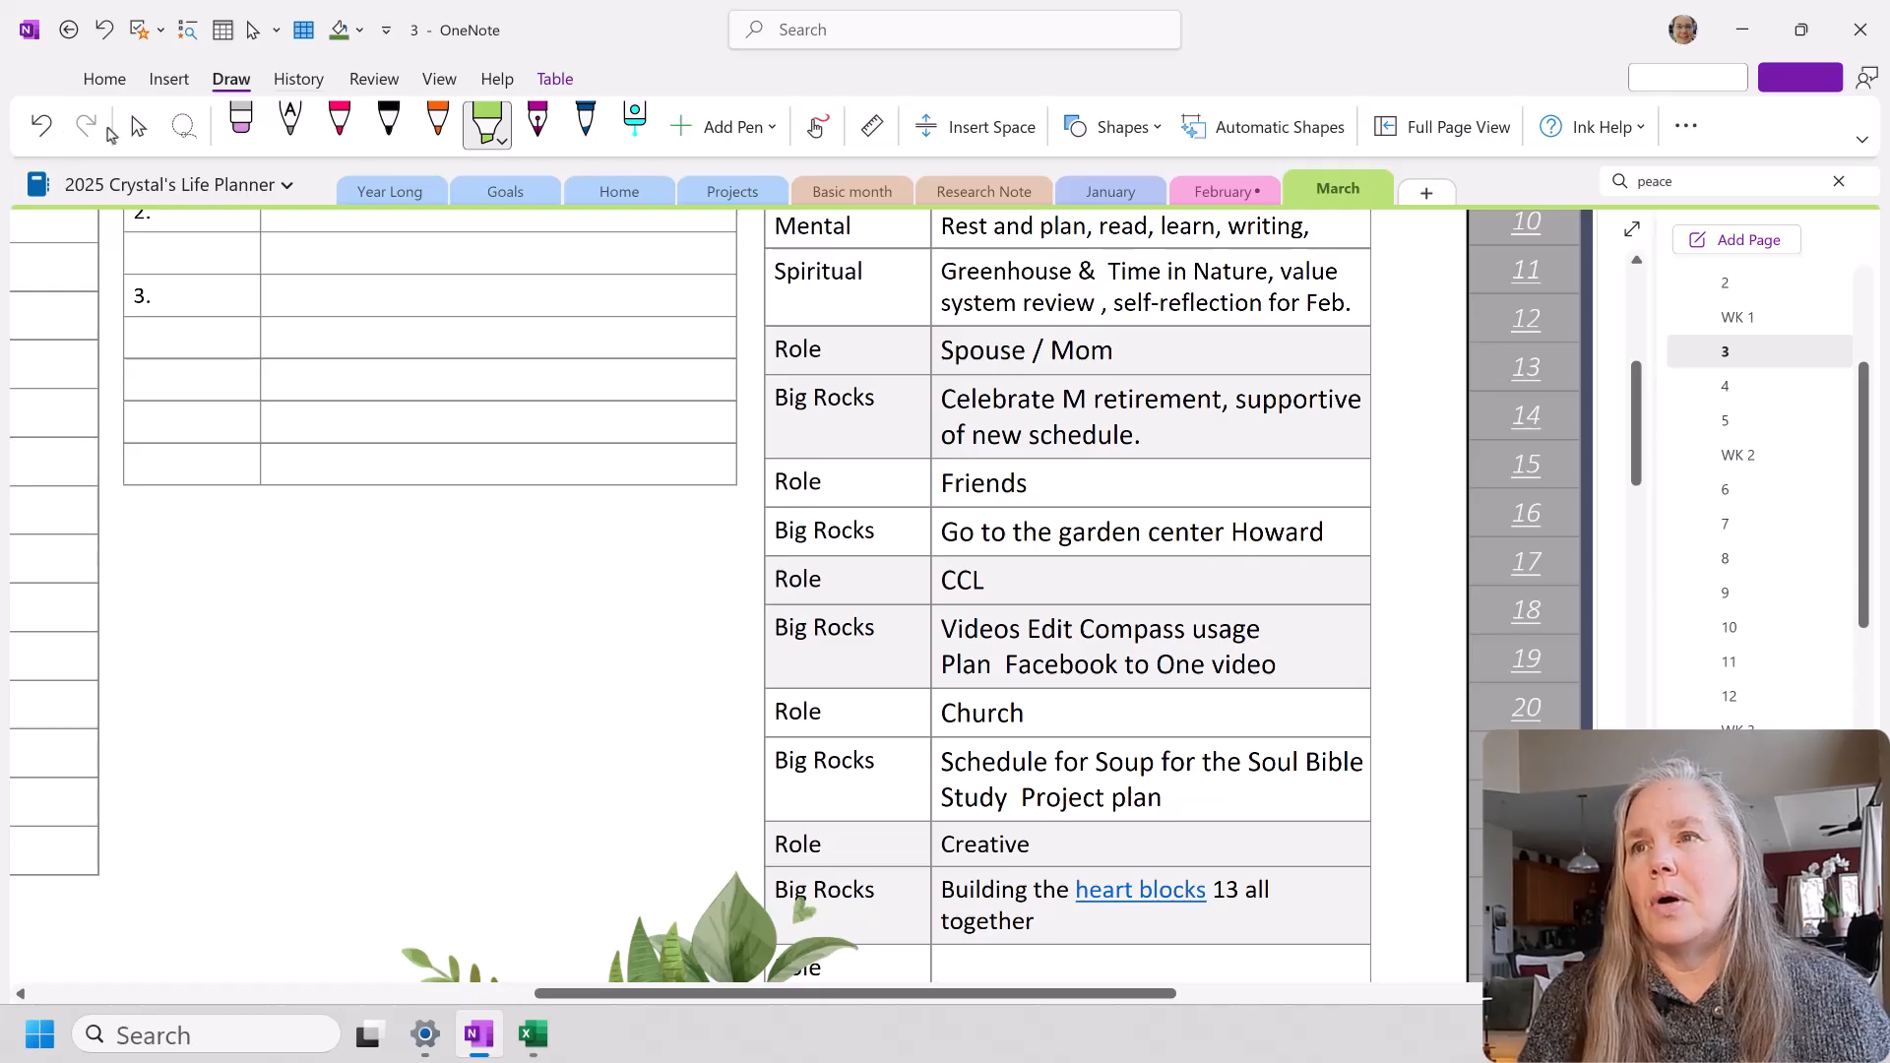
left_click(138, 126)
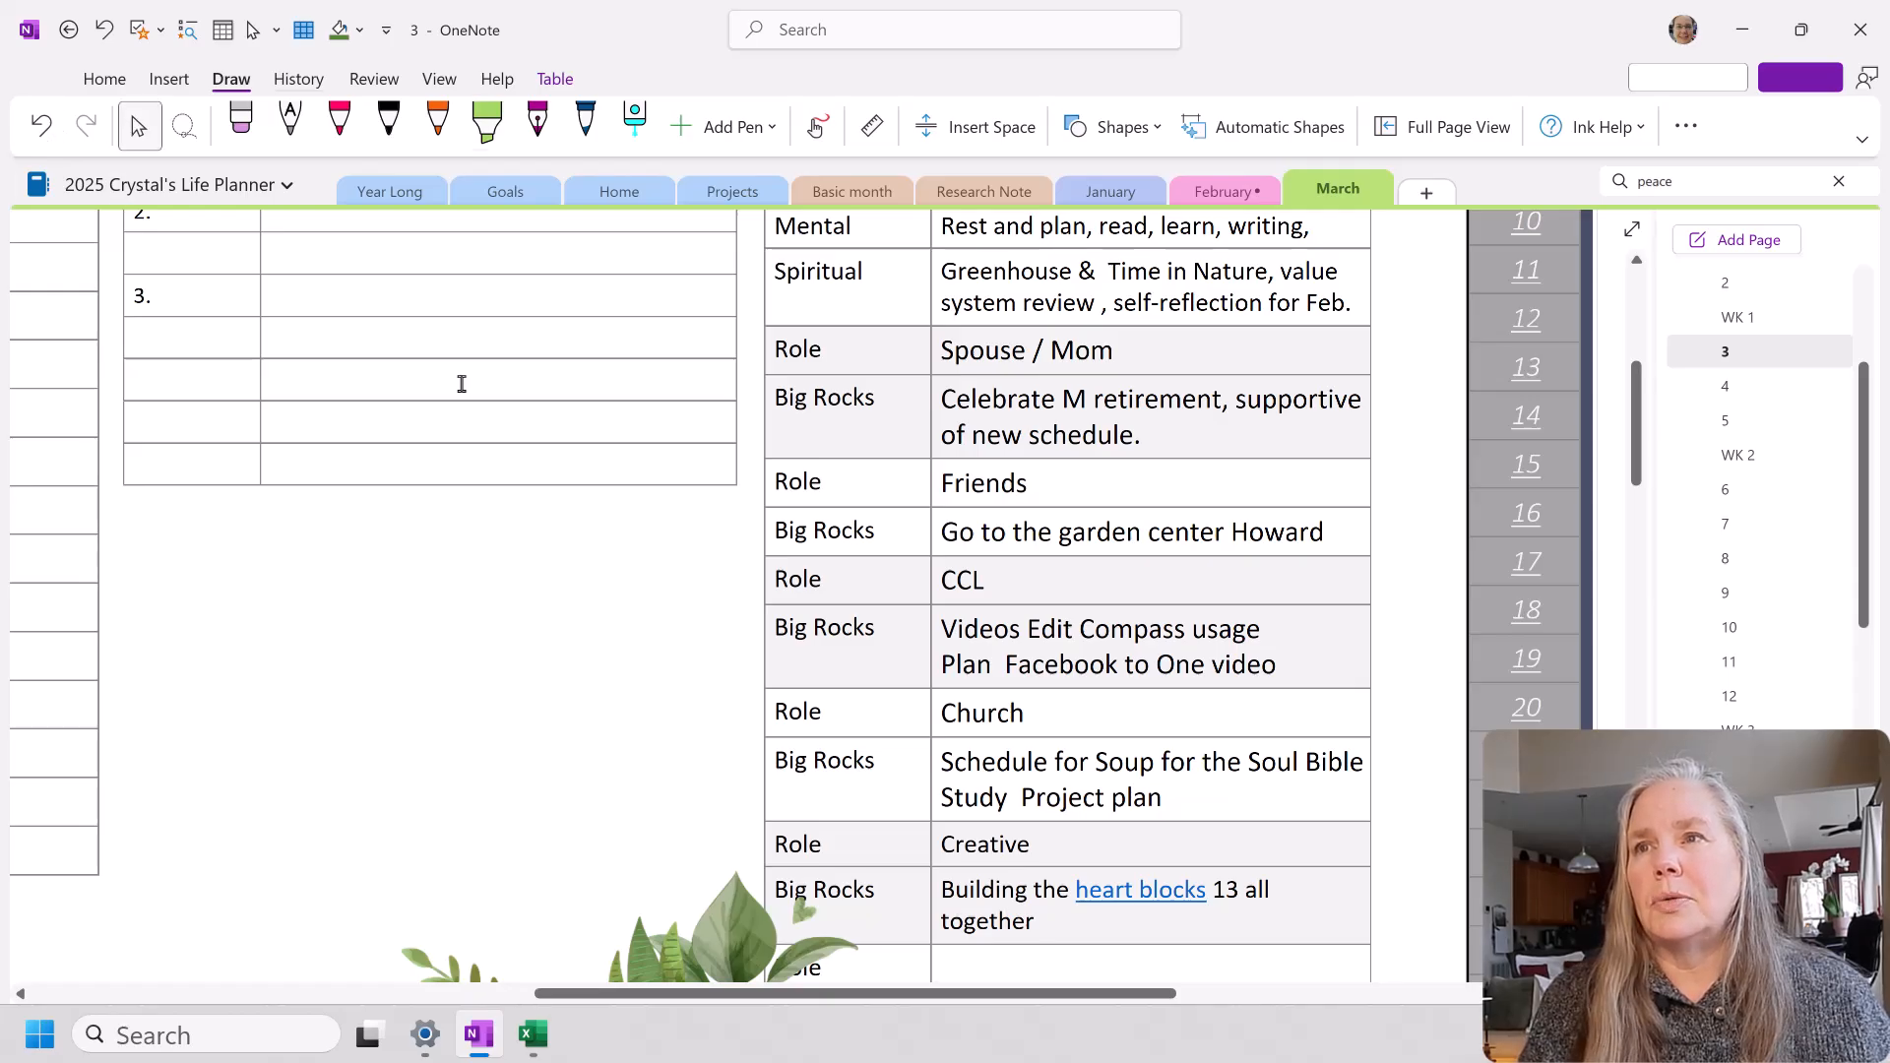
Step: Add "5 blocks finished" after "all together" in the compass's Creative big rock and highlight the added words in green
left_click(1047, 924)
type("15")
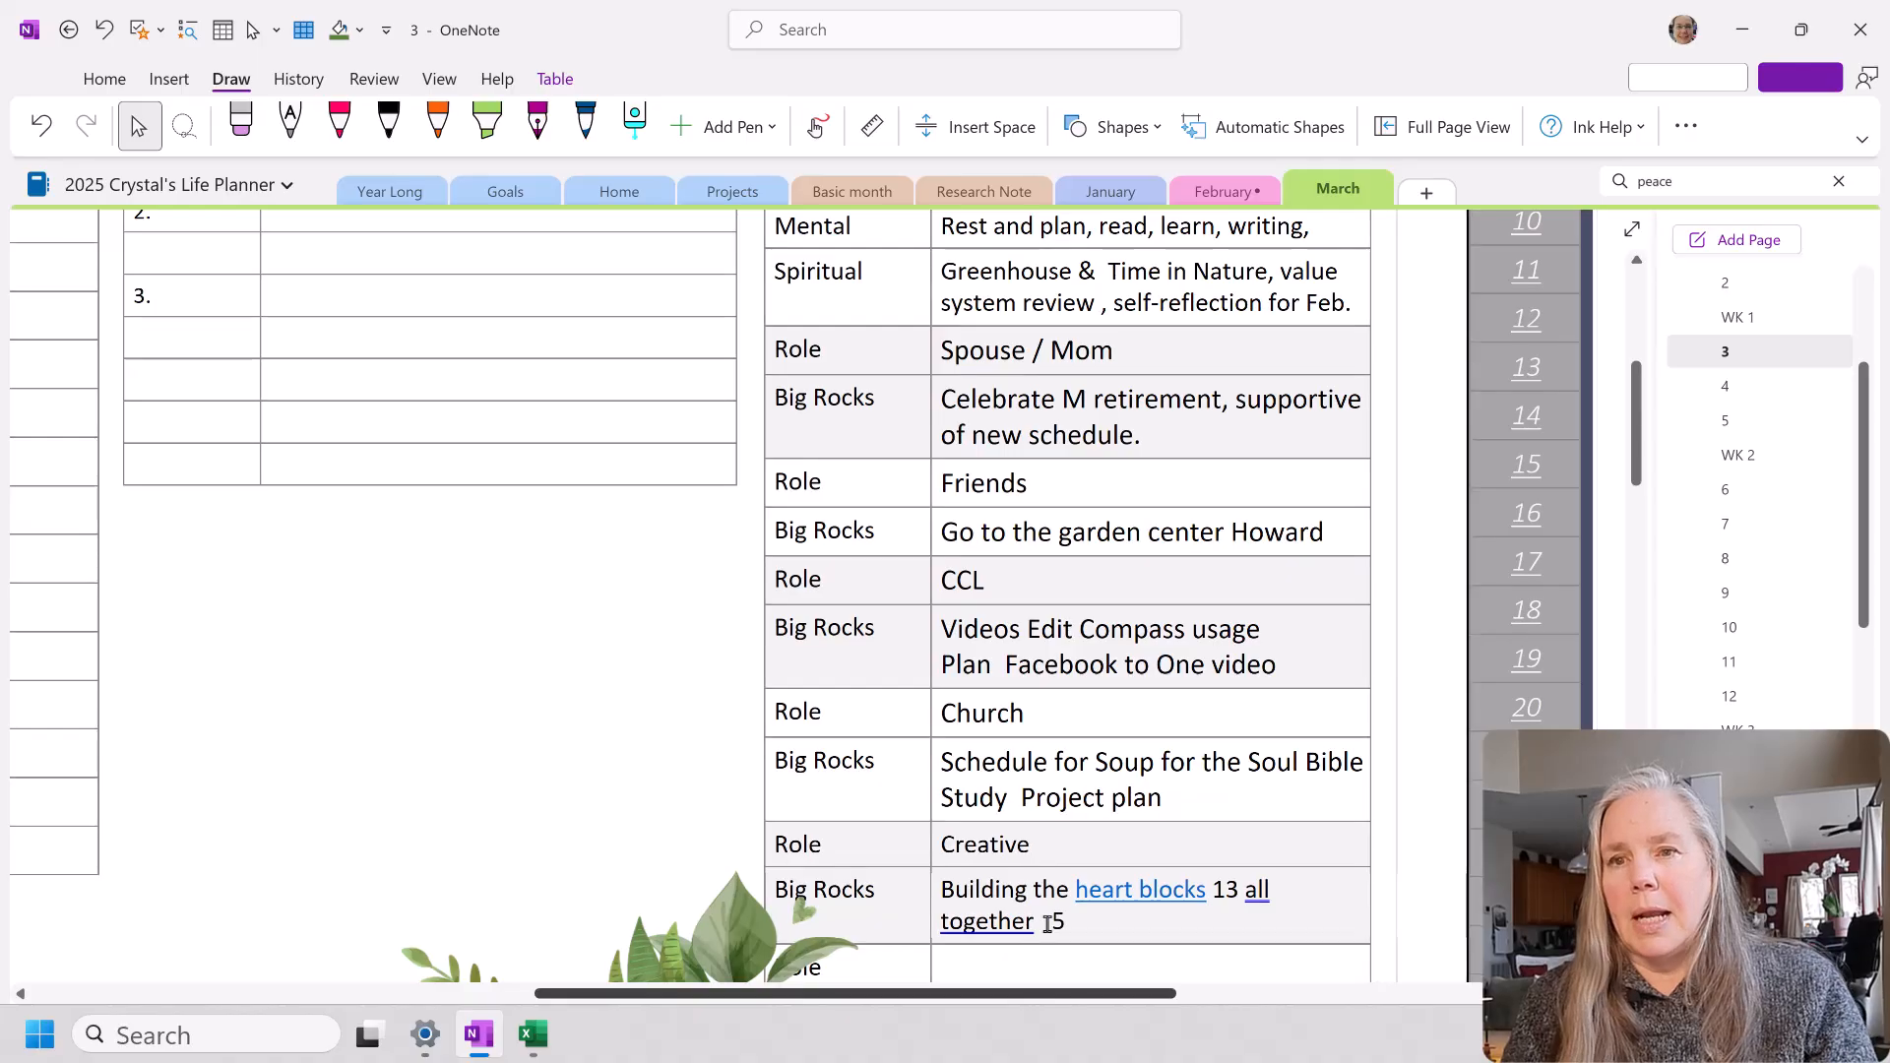
type(" blocks finished")
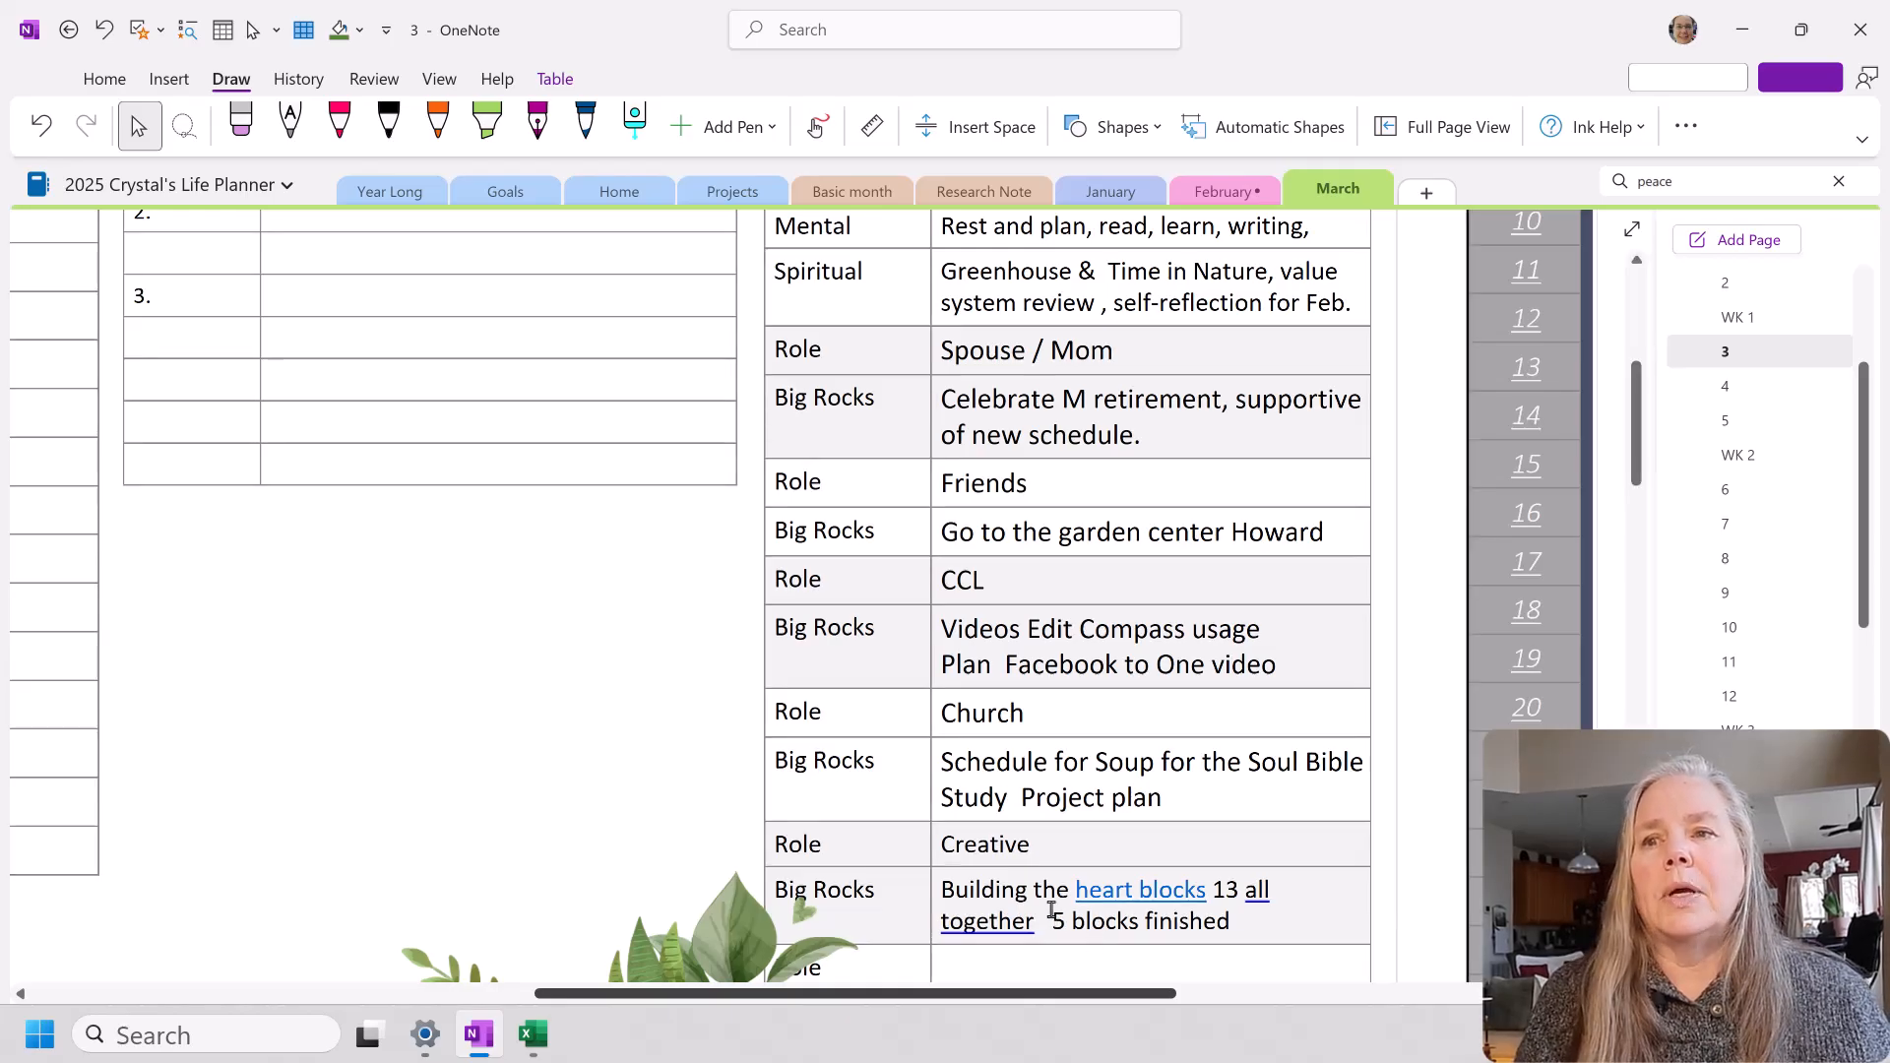
left_click_drag(1051, 910, 1235, 920)
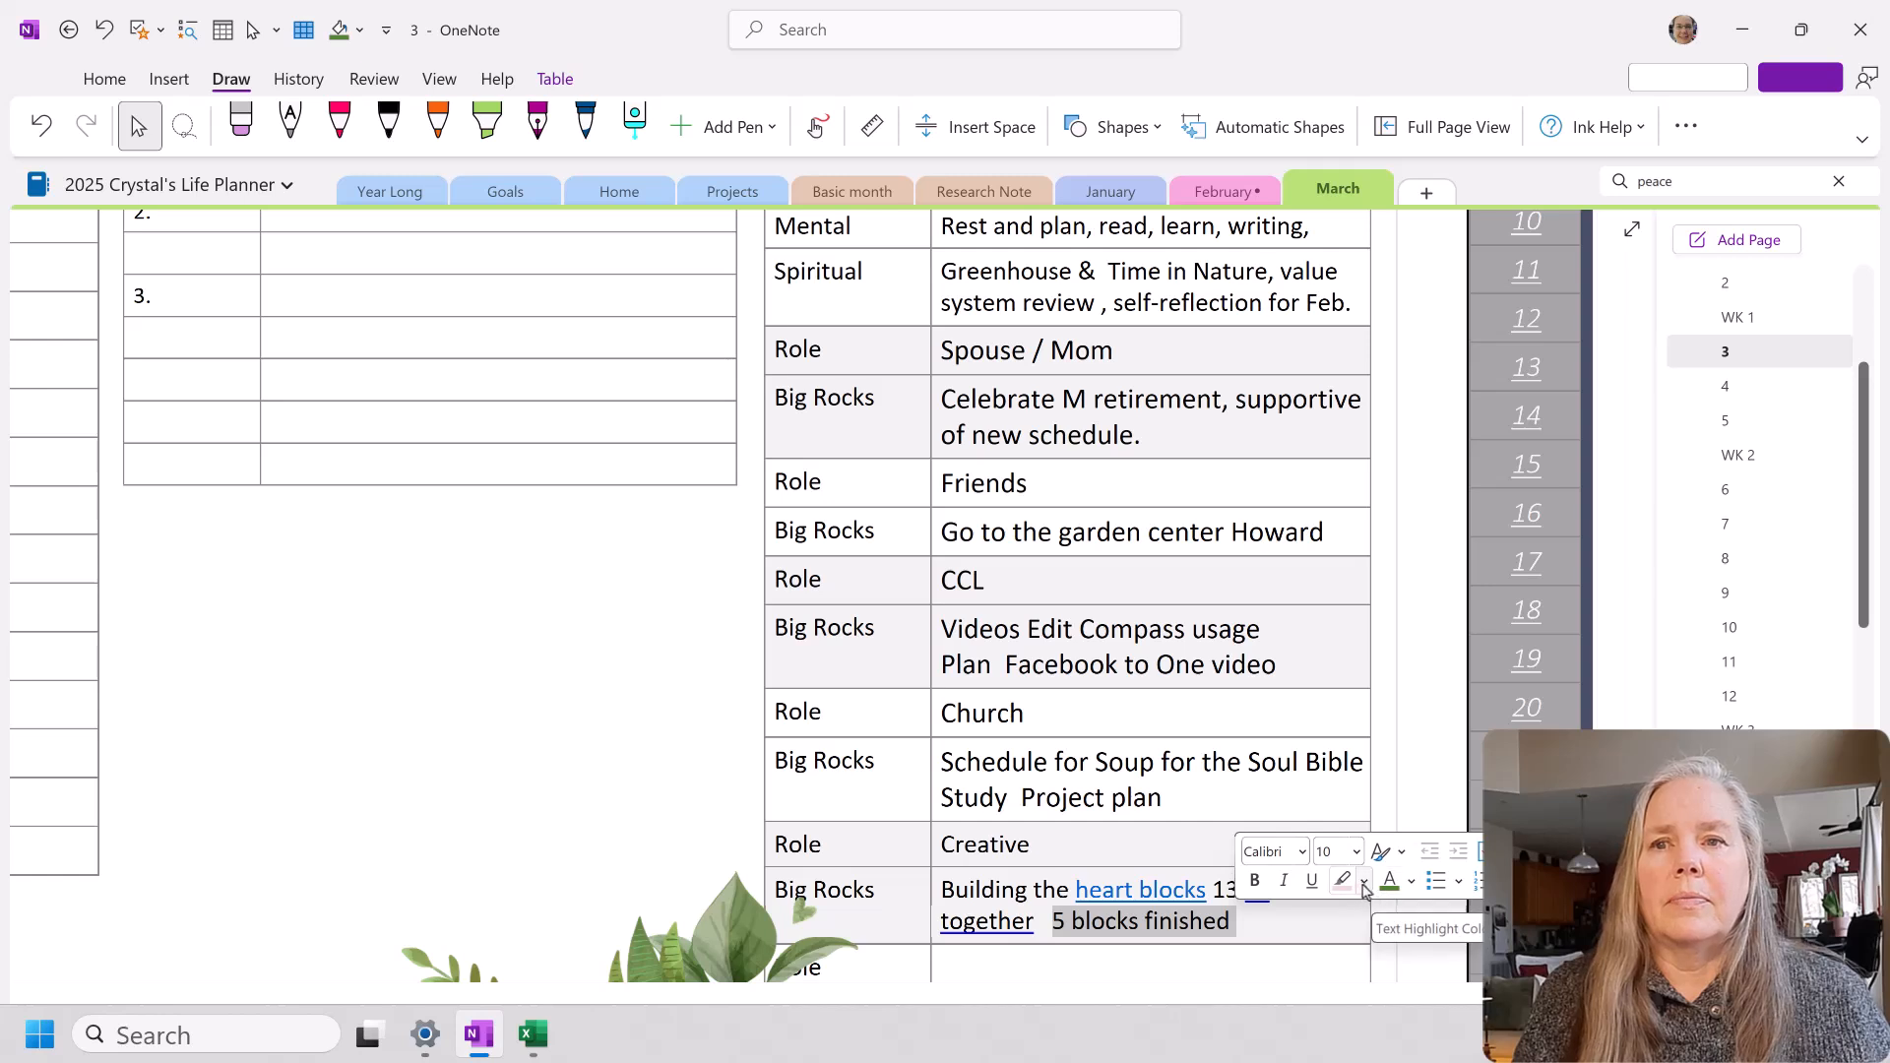
left_click(1364, 881)
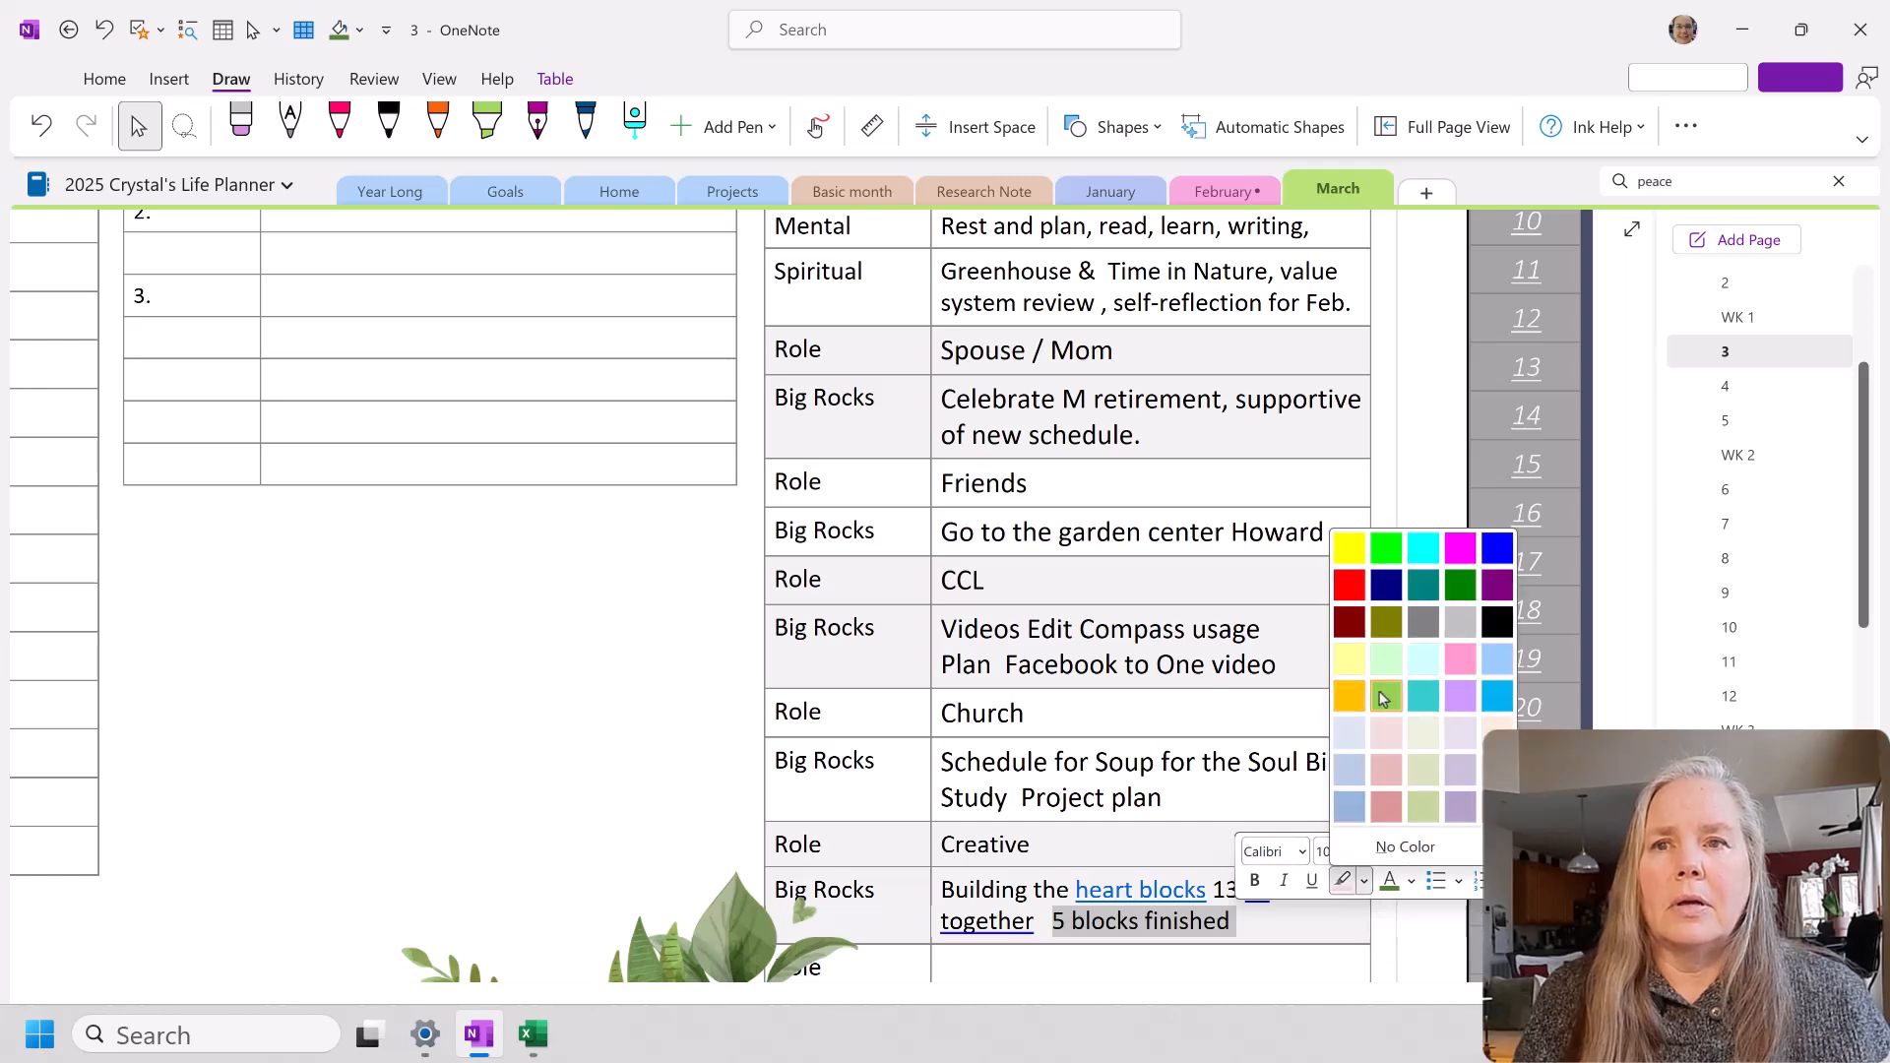
left_click(1386, 696)
scroll(1312, 958, "down", 1)
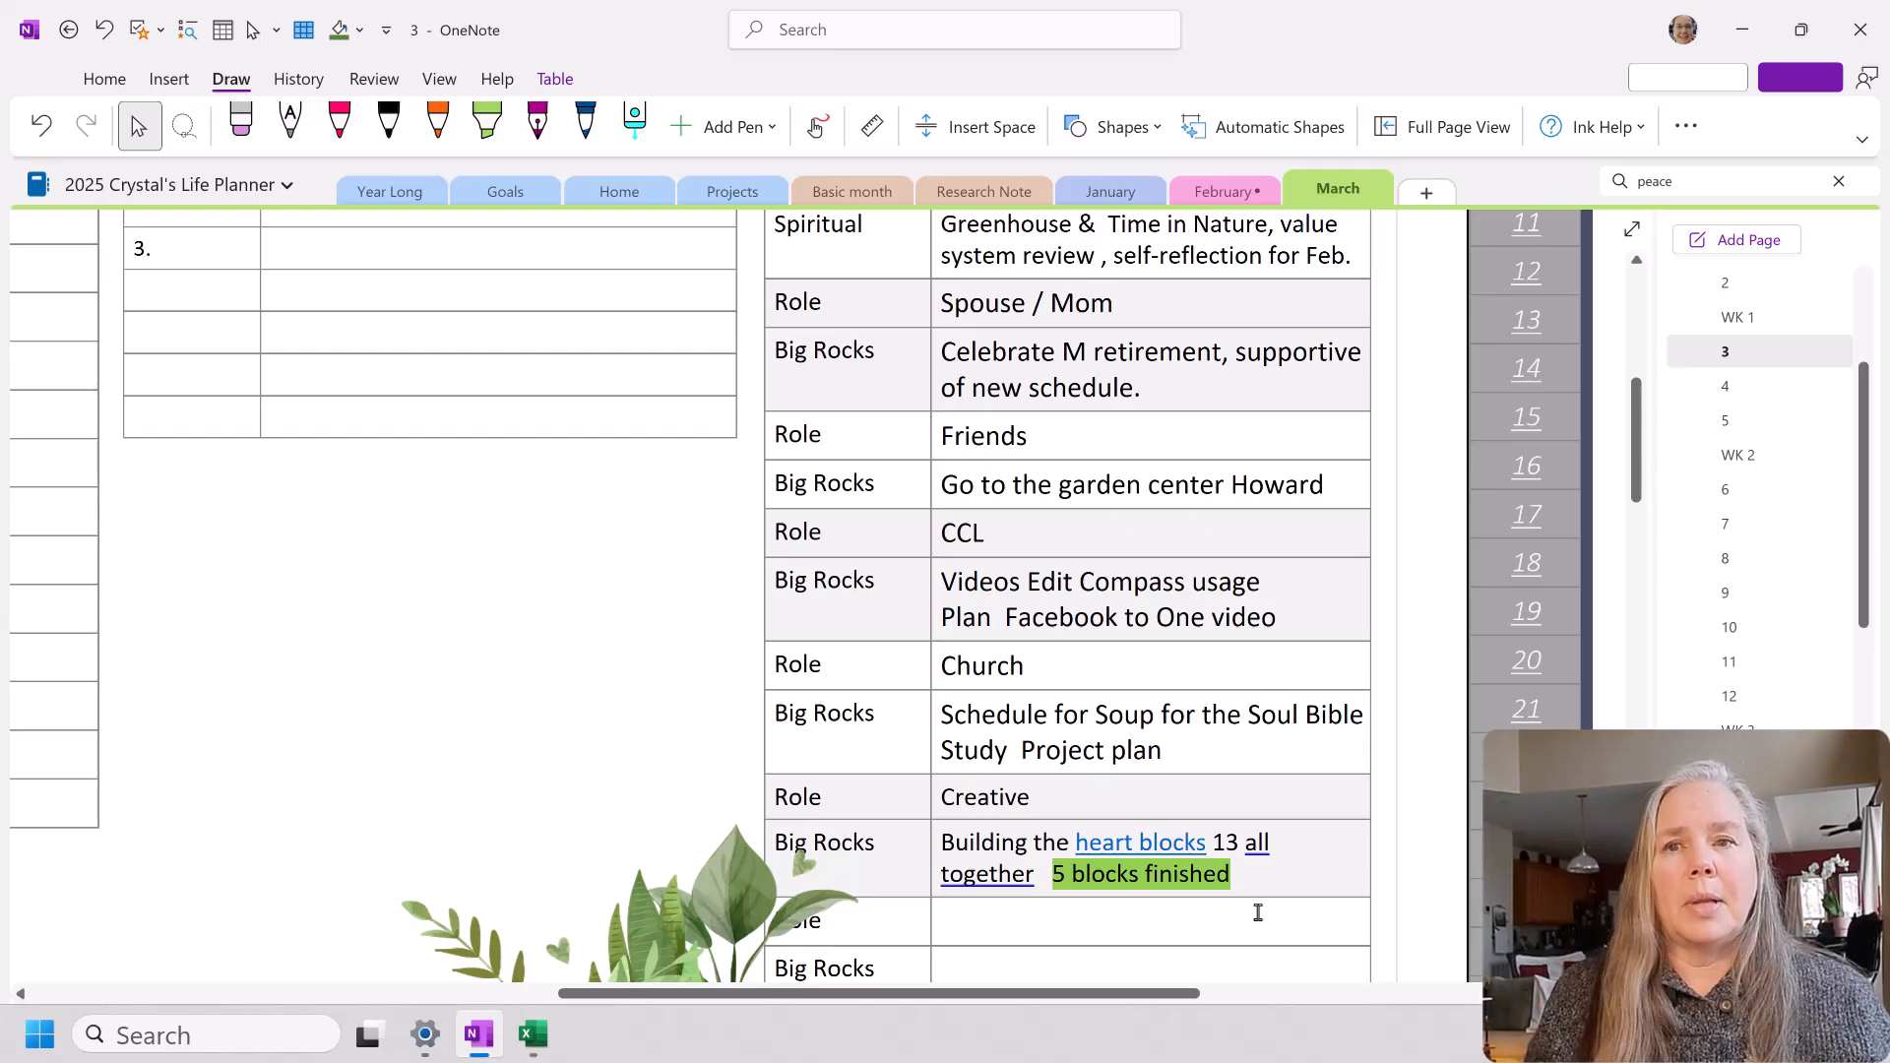
Step: Copy the whole Weekly Compass on page 3, including its heading and date
scroll(1258, 913, "up", 5)
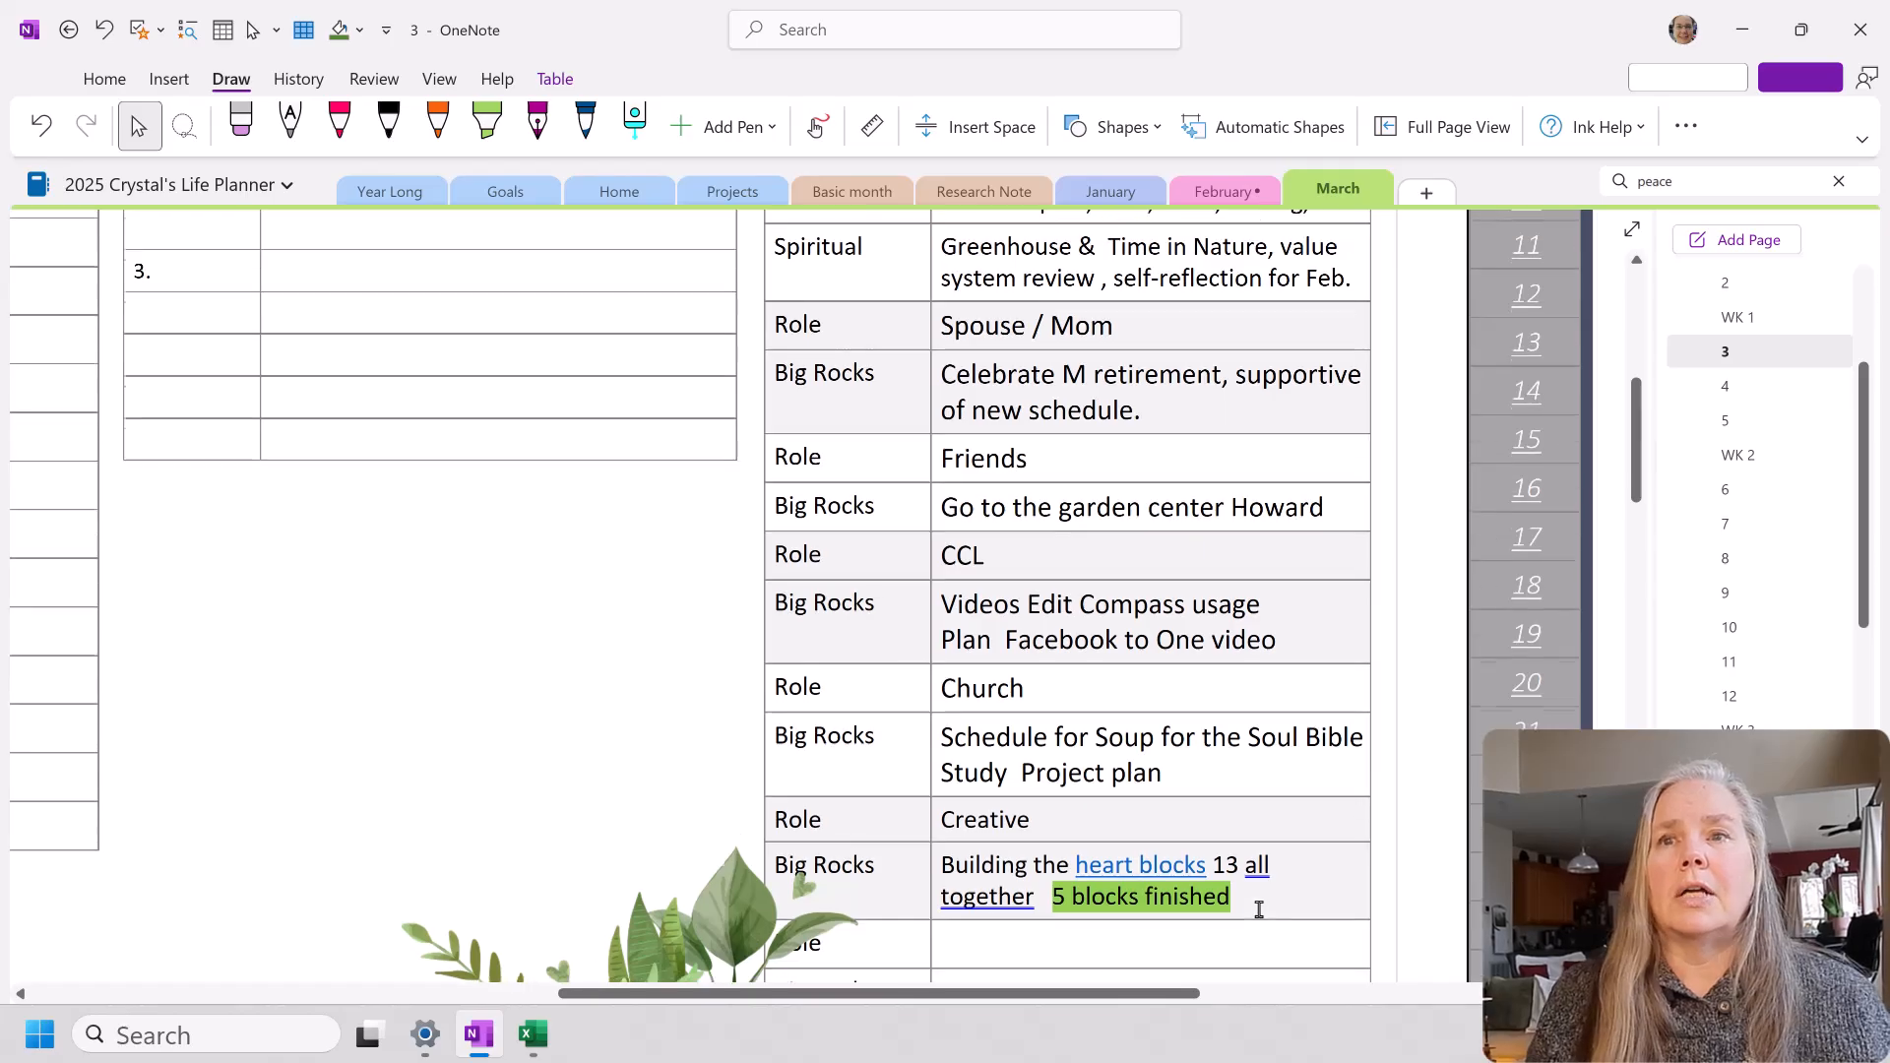
scroll(1258, 910, "up", 2)
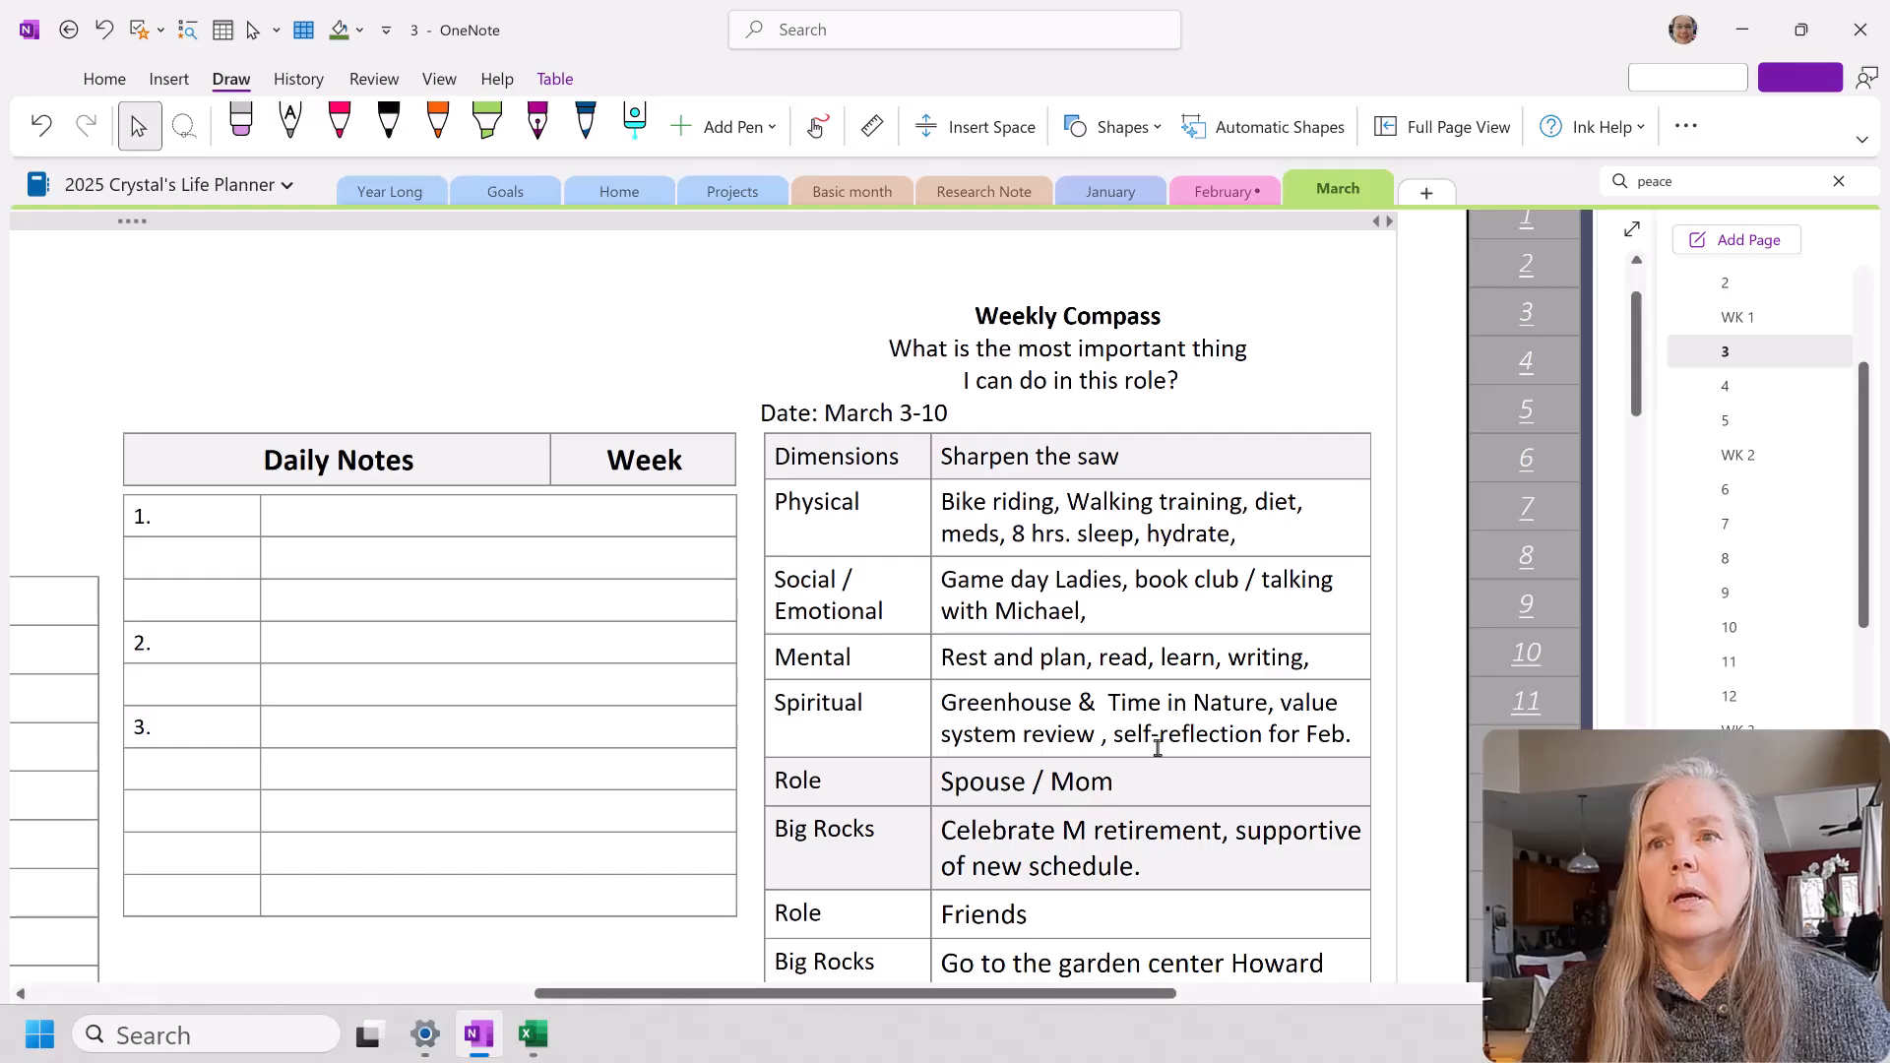
scroll(1259, 906, "down", 10)
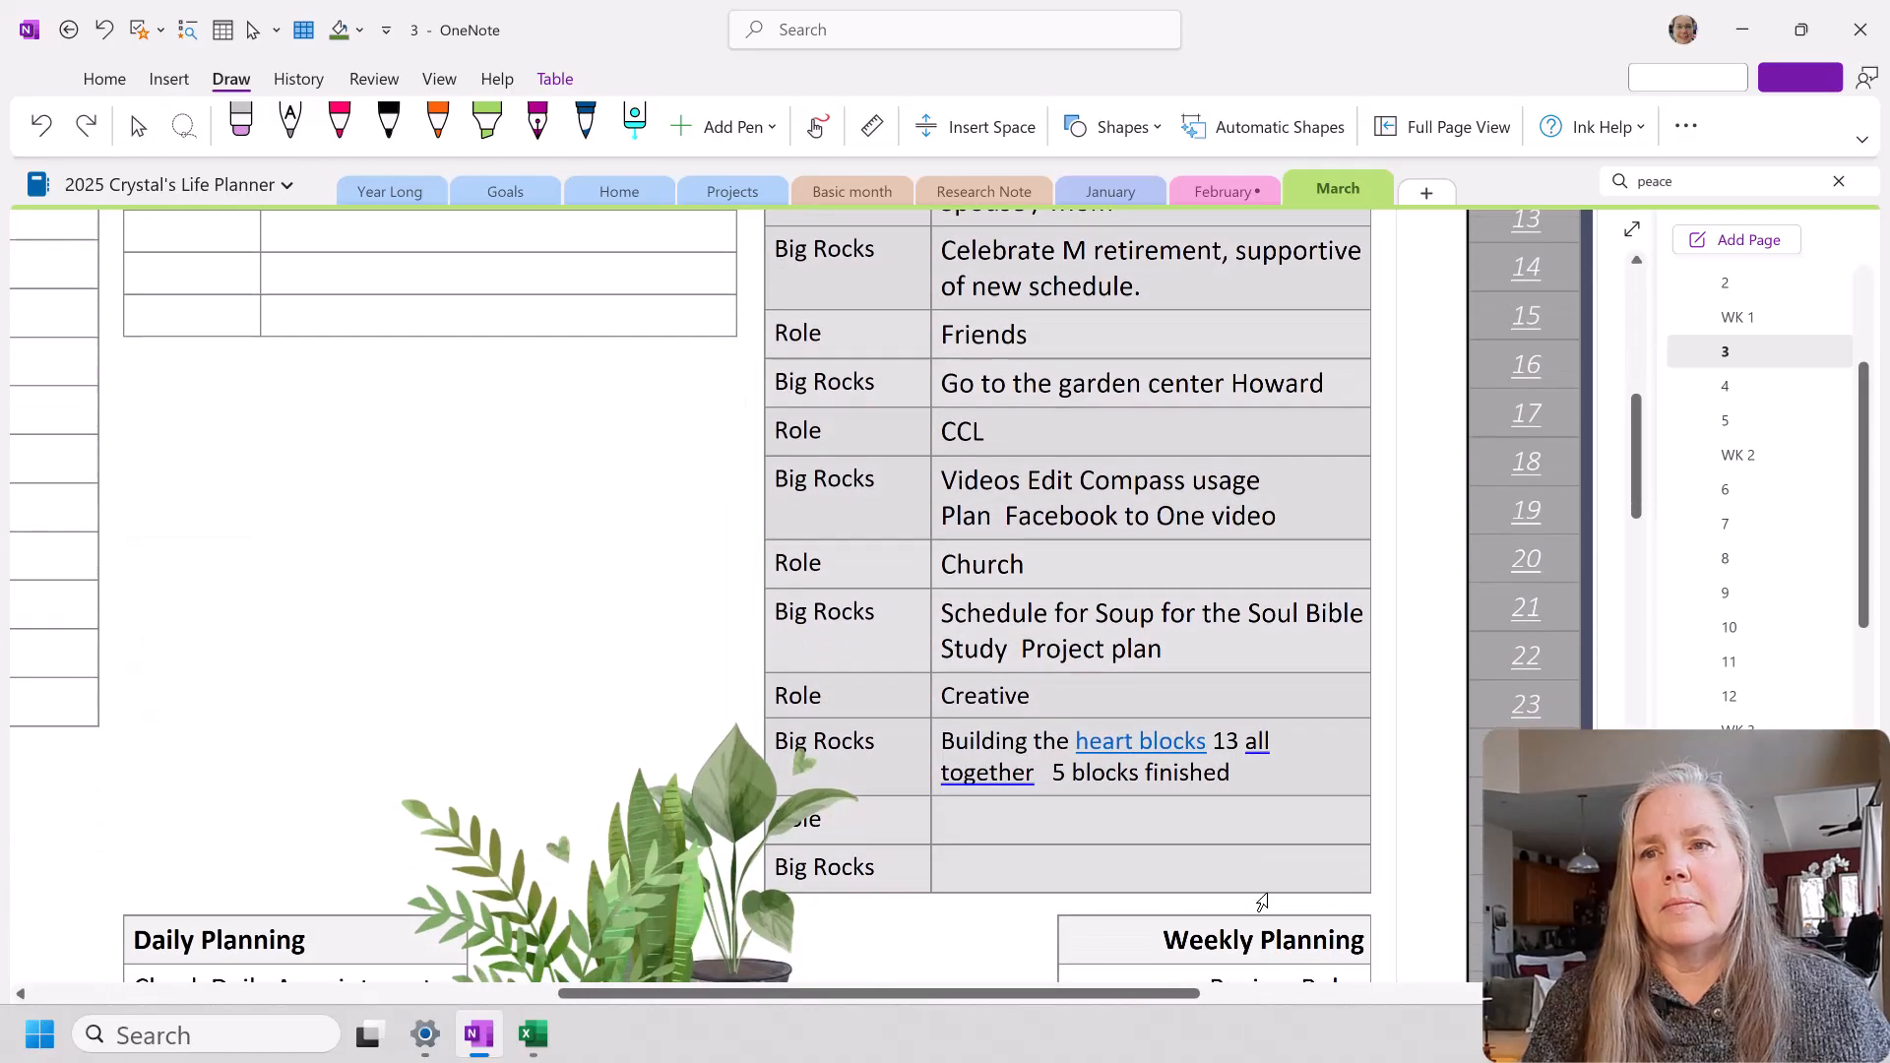
left_click(1228, 866)
right_click(1229, 866)
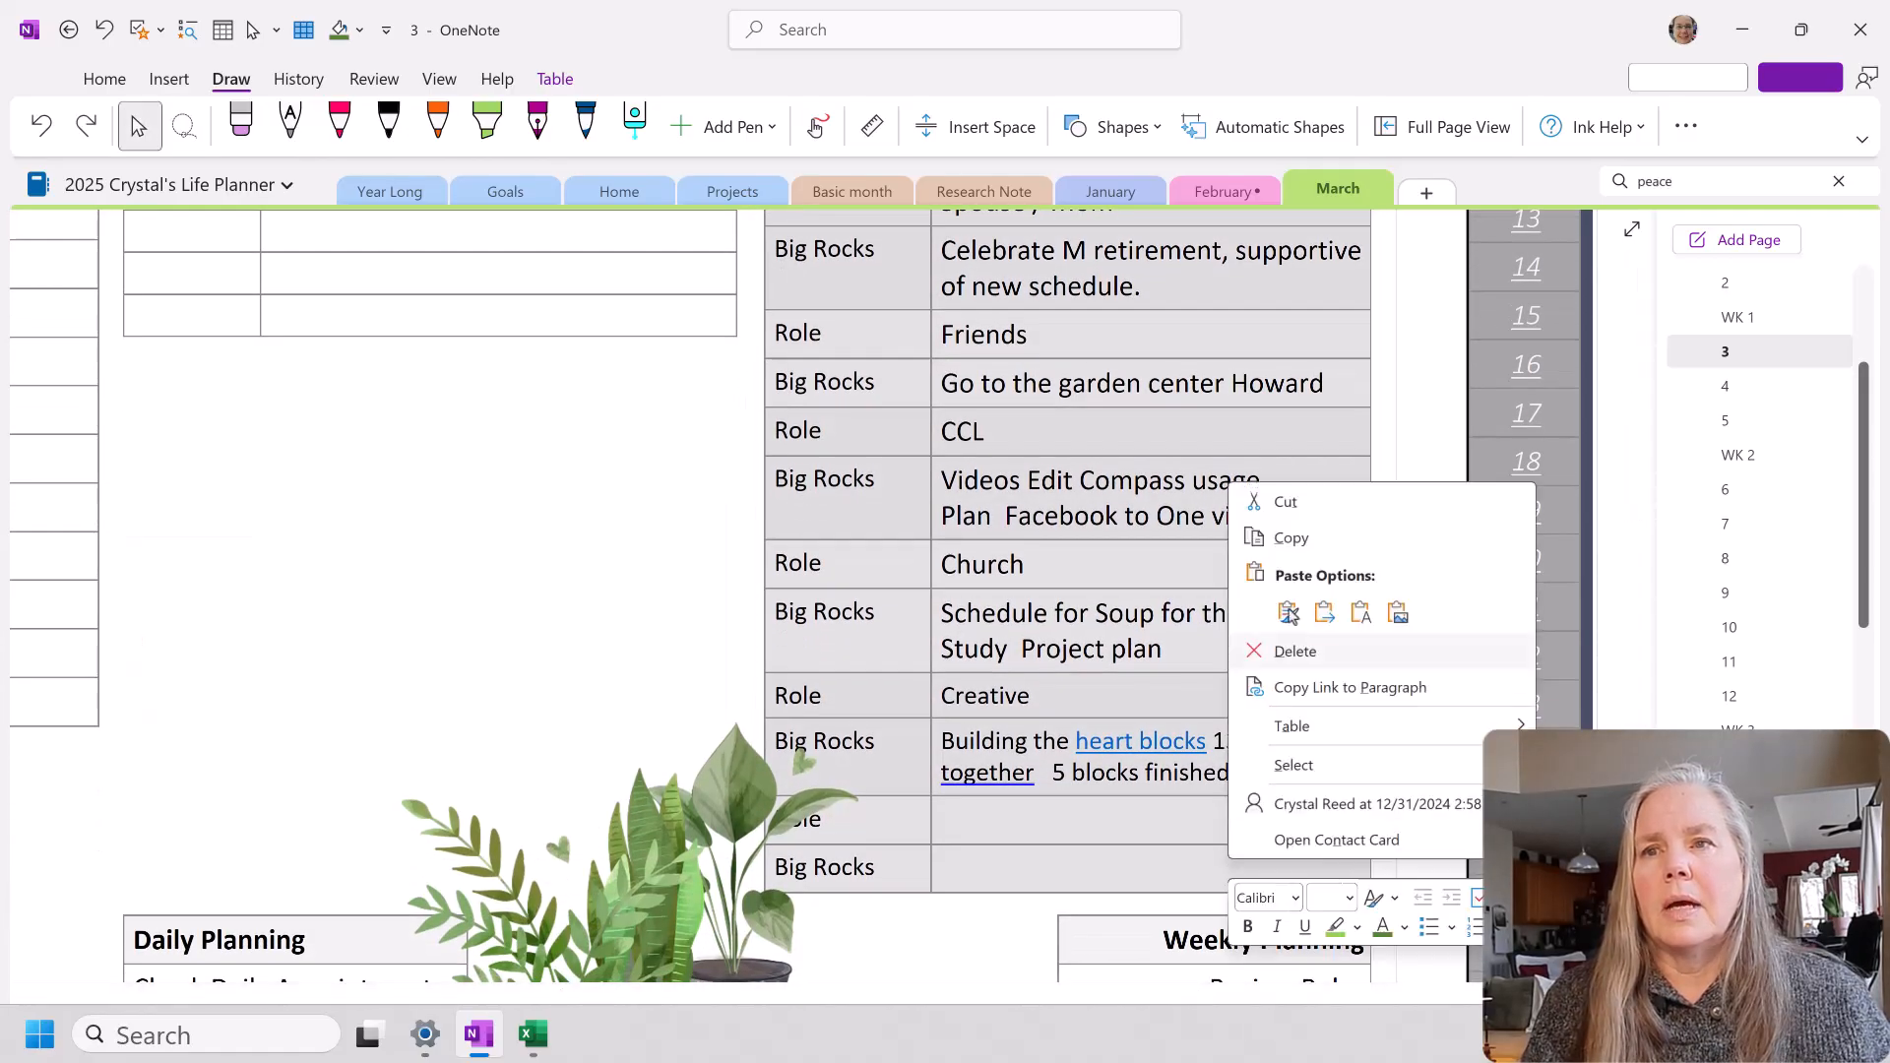
left_click(1289, 537)
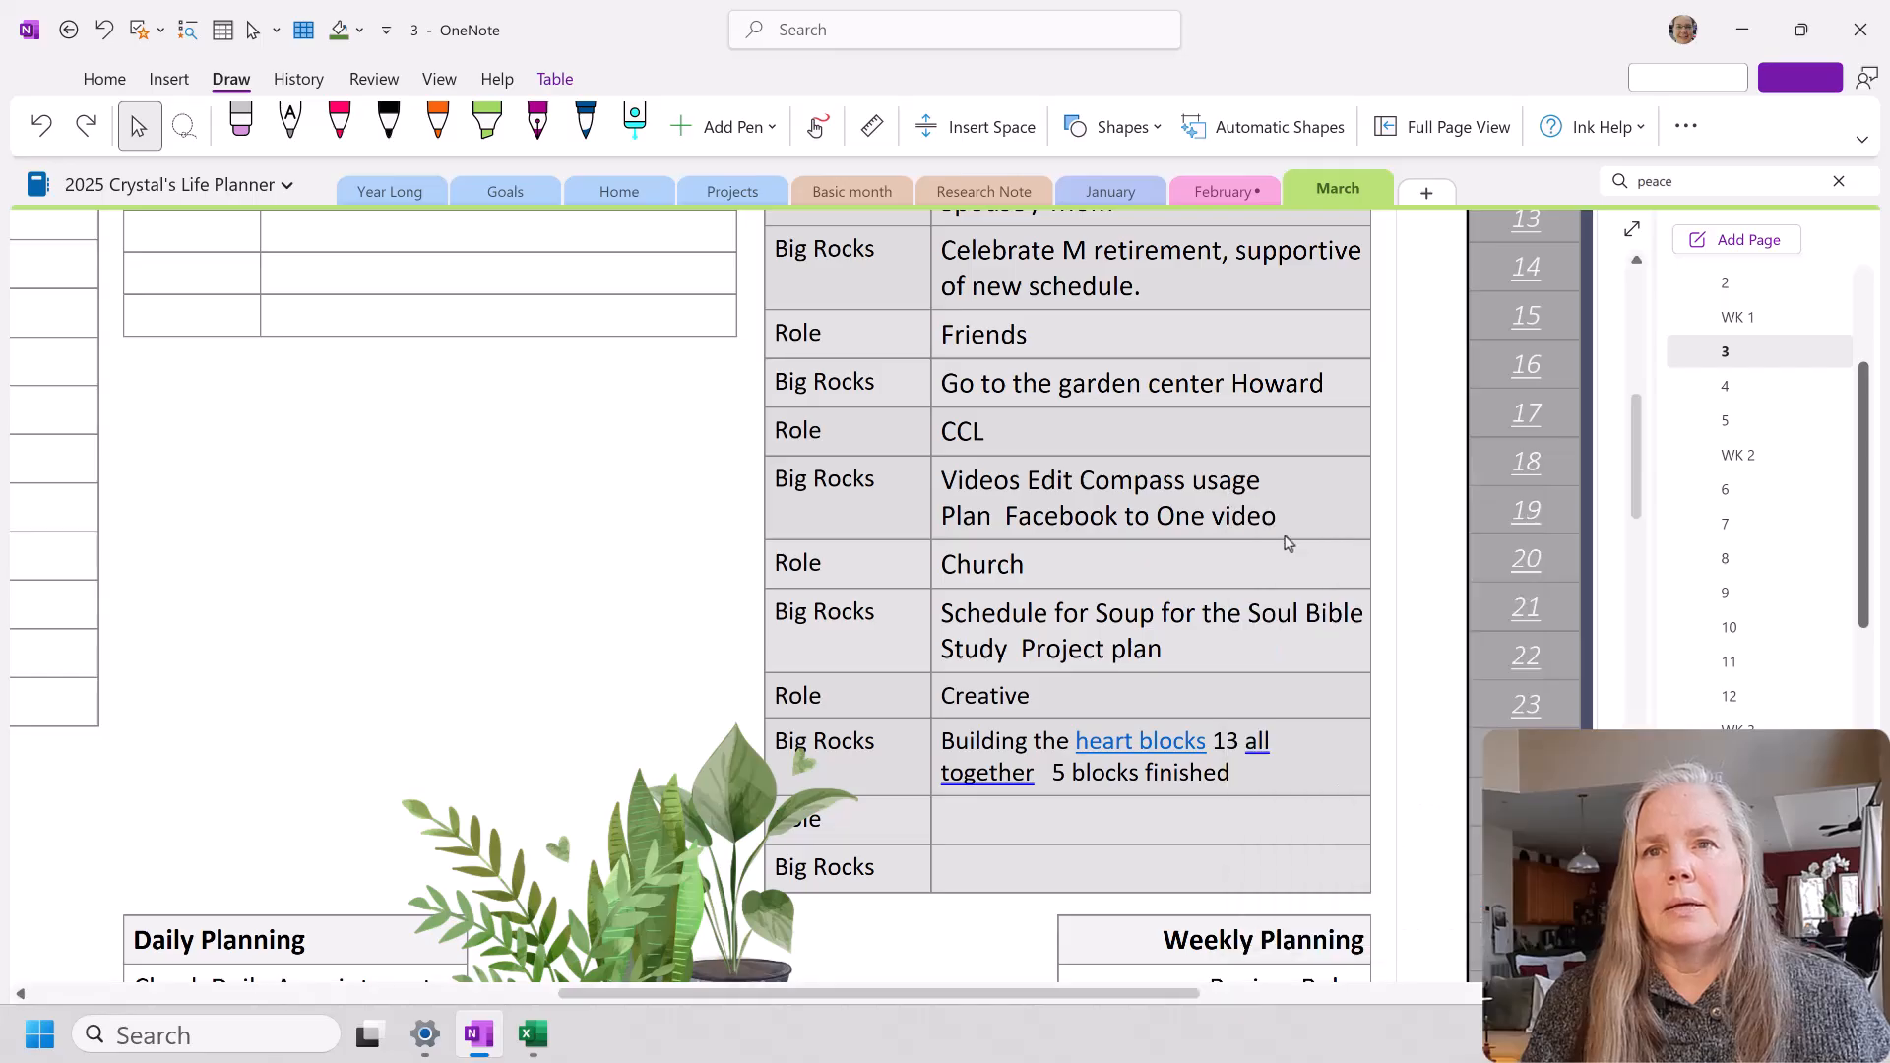
Step: Paste the copied compass over page 4's Weekly Compass and highlight "5 blocks finished" in green
left_click(1732, 385)
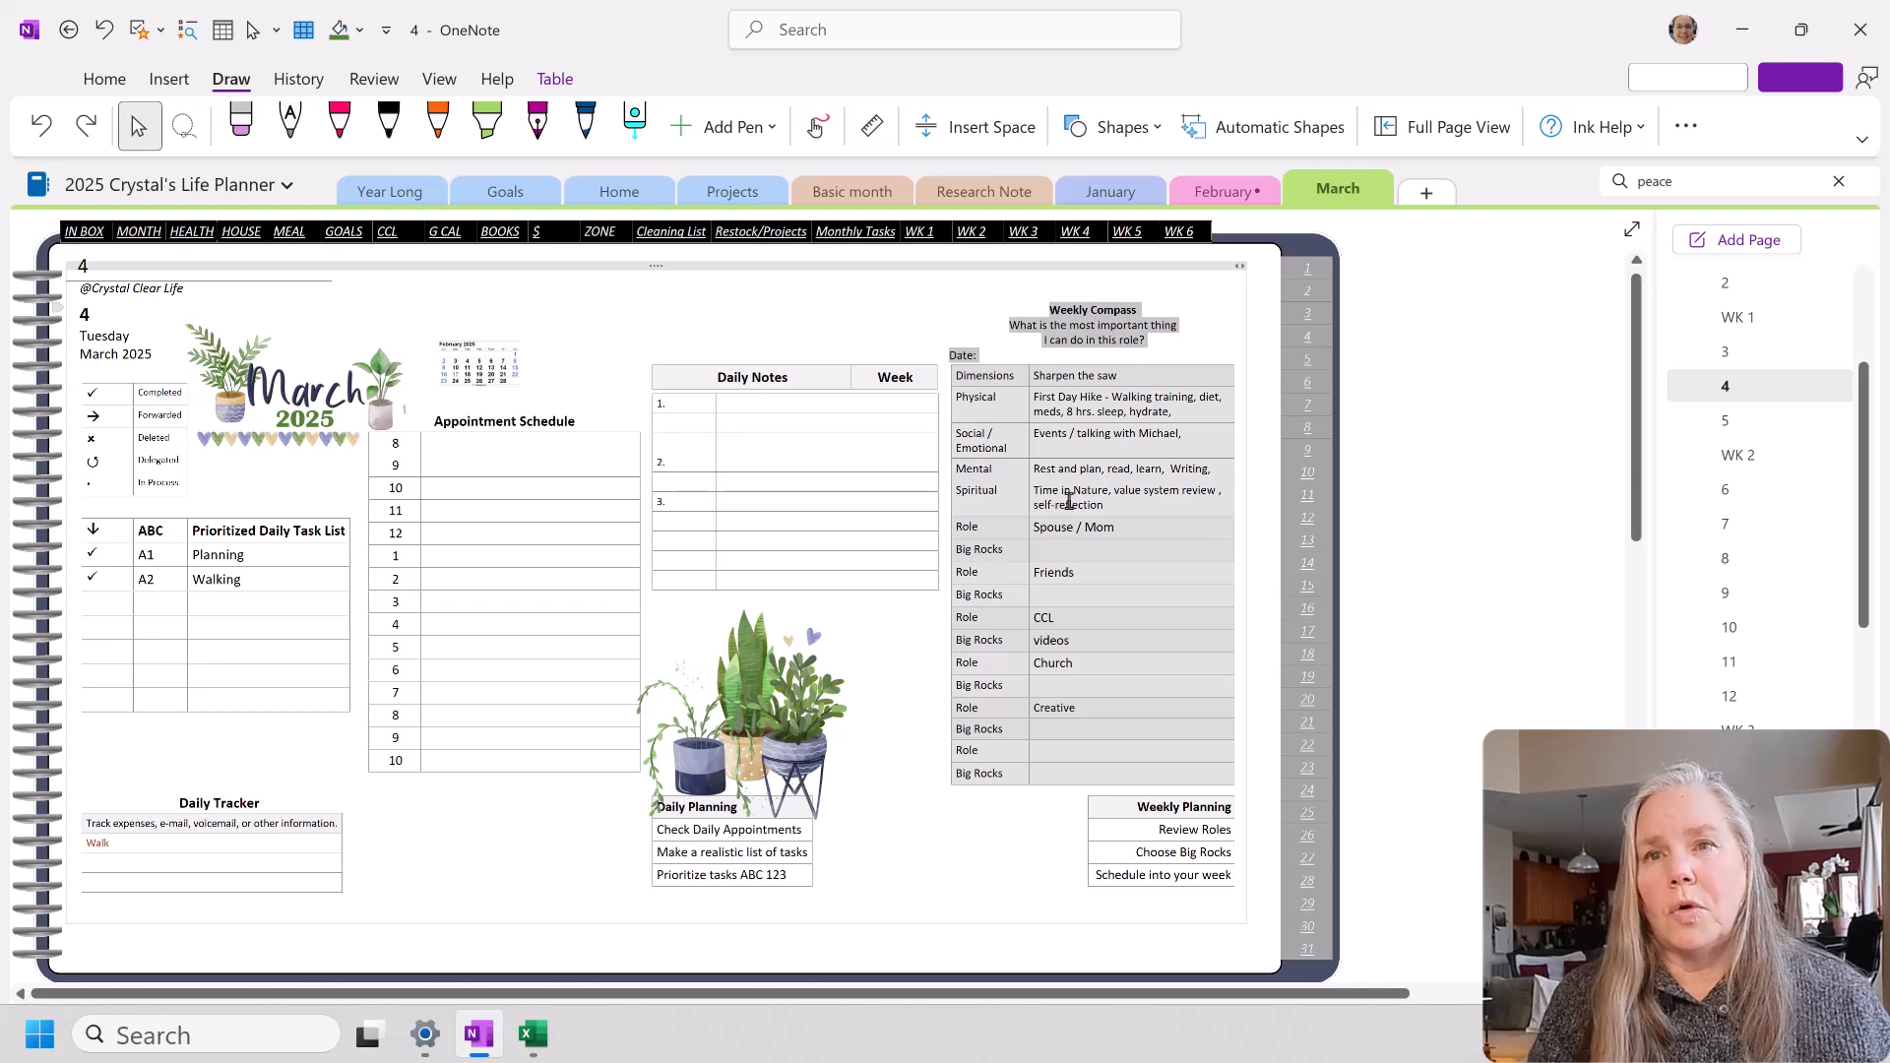
key("ctrl+v")
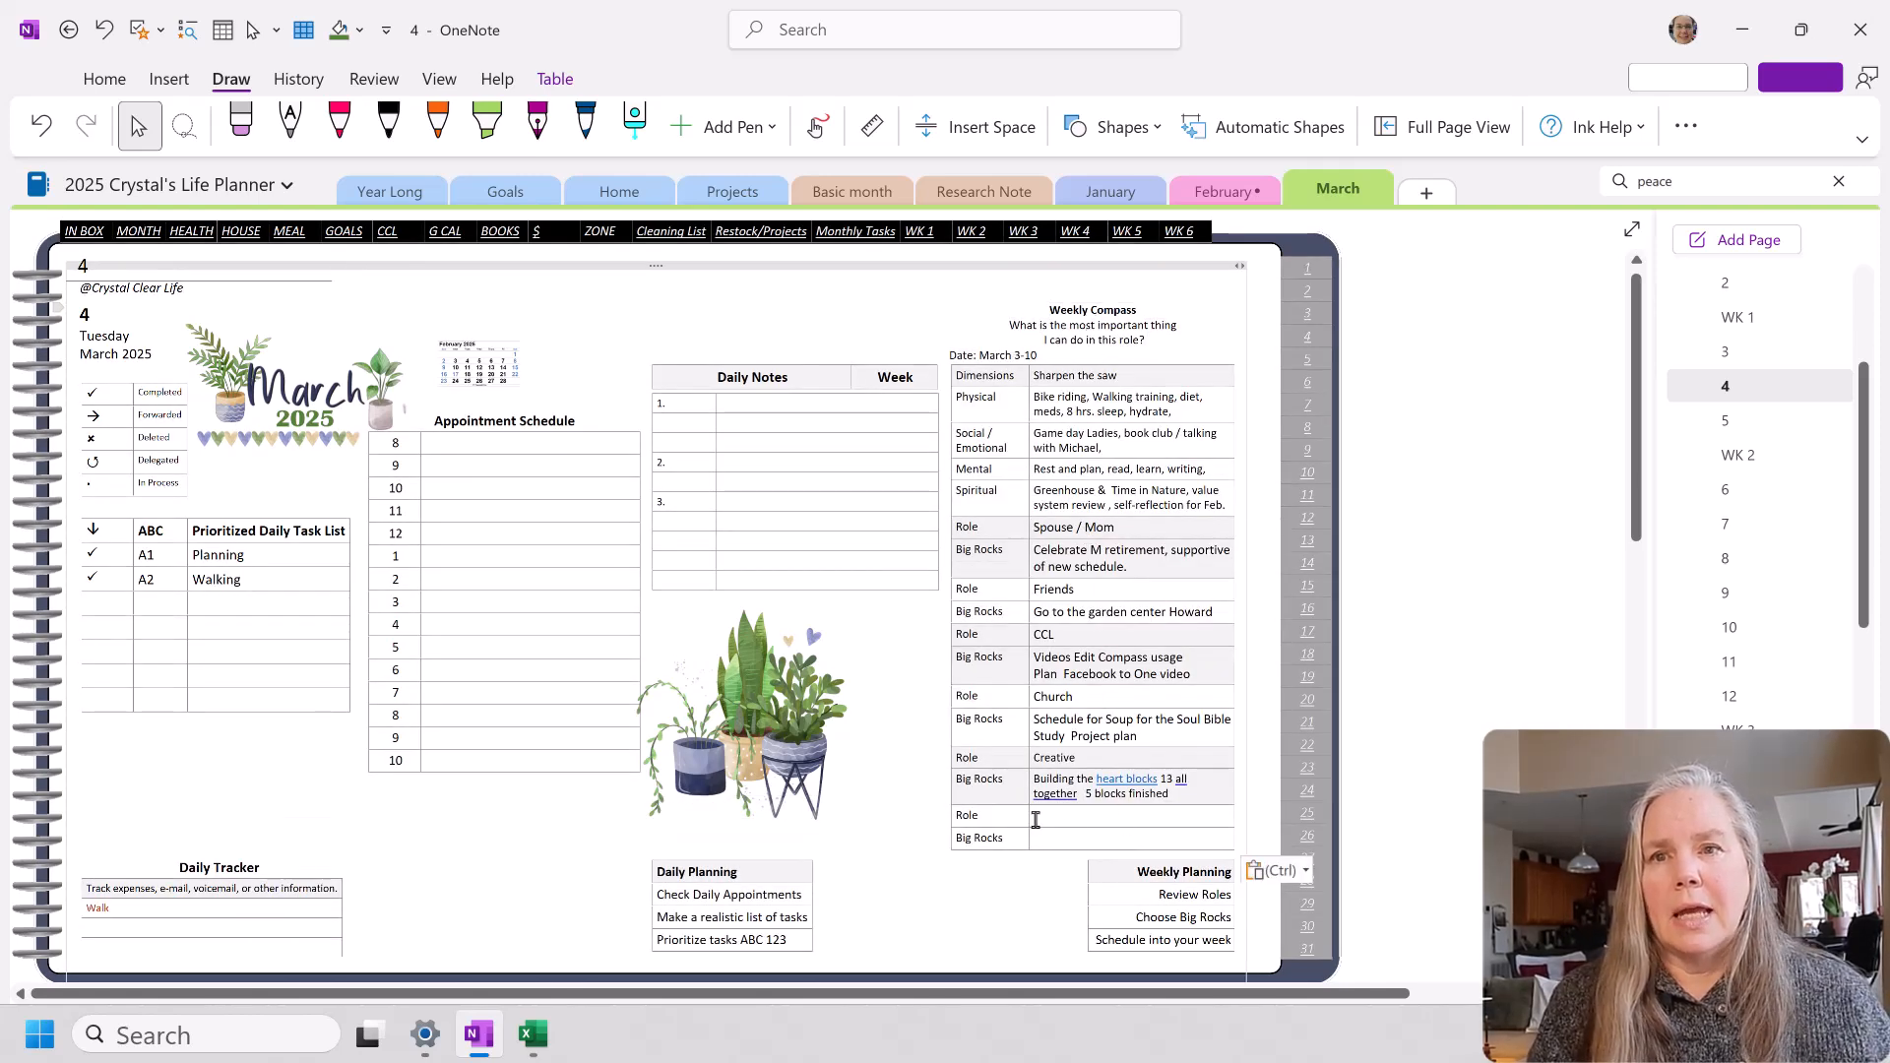
left_click_drag(1084, 797, 1171, 800)
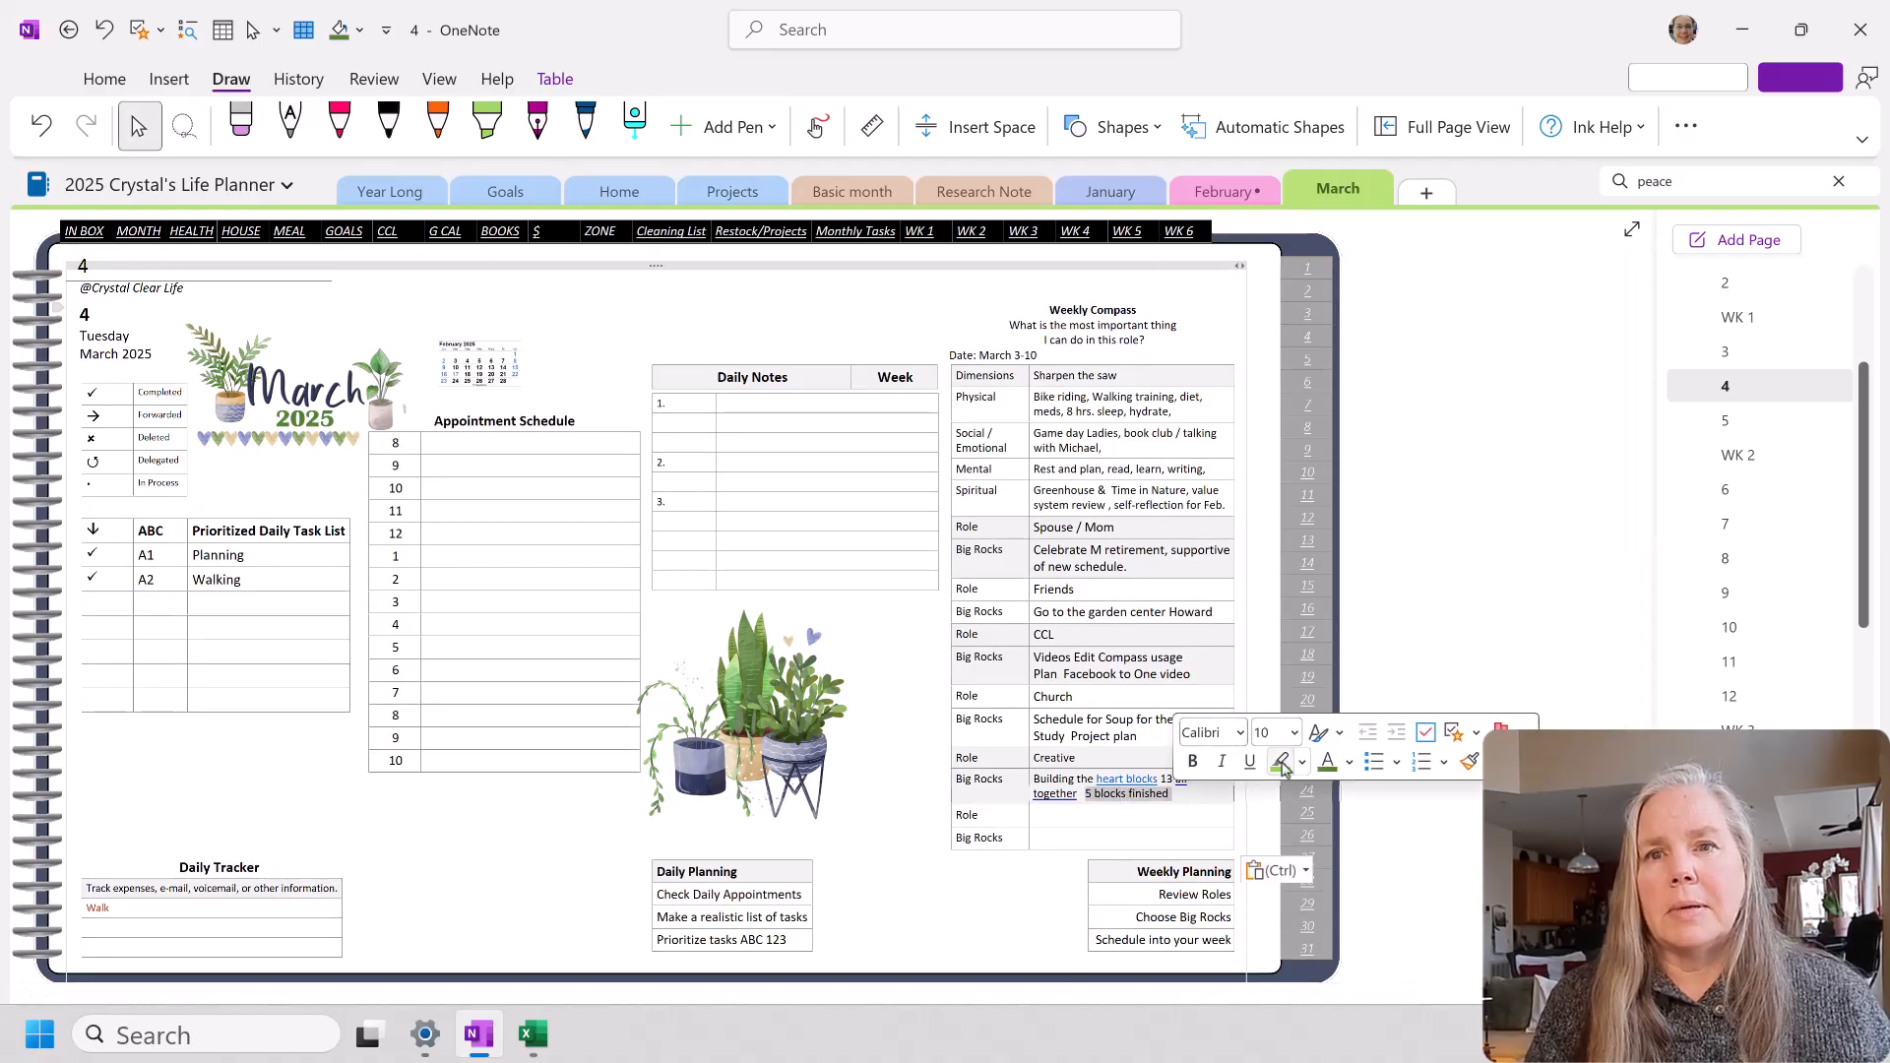
left_click(1280, 766)
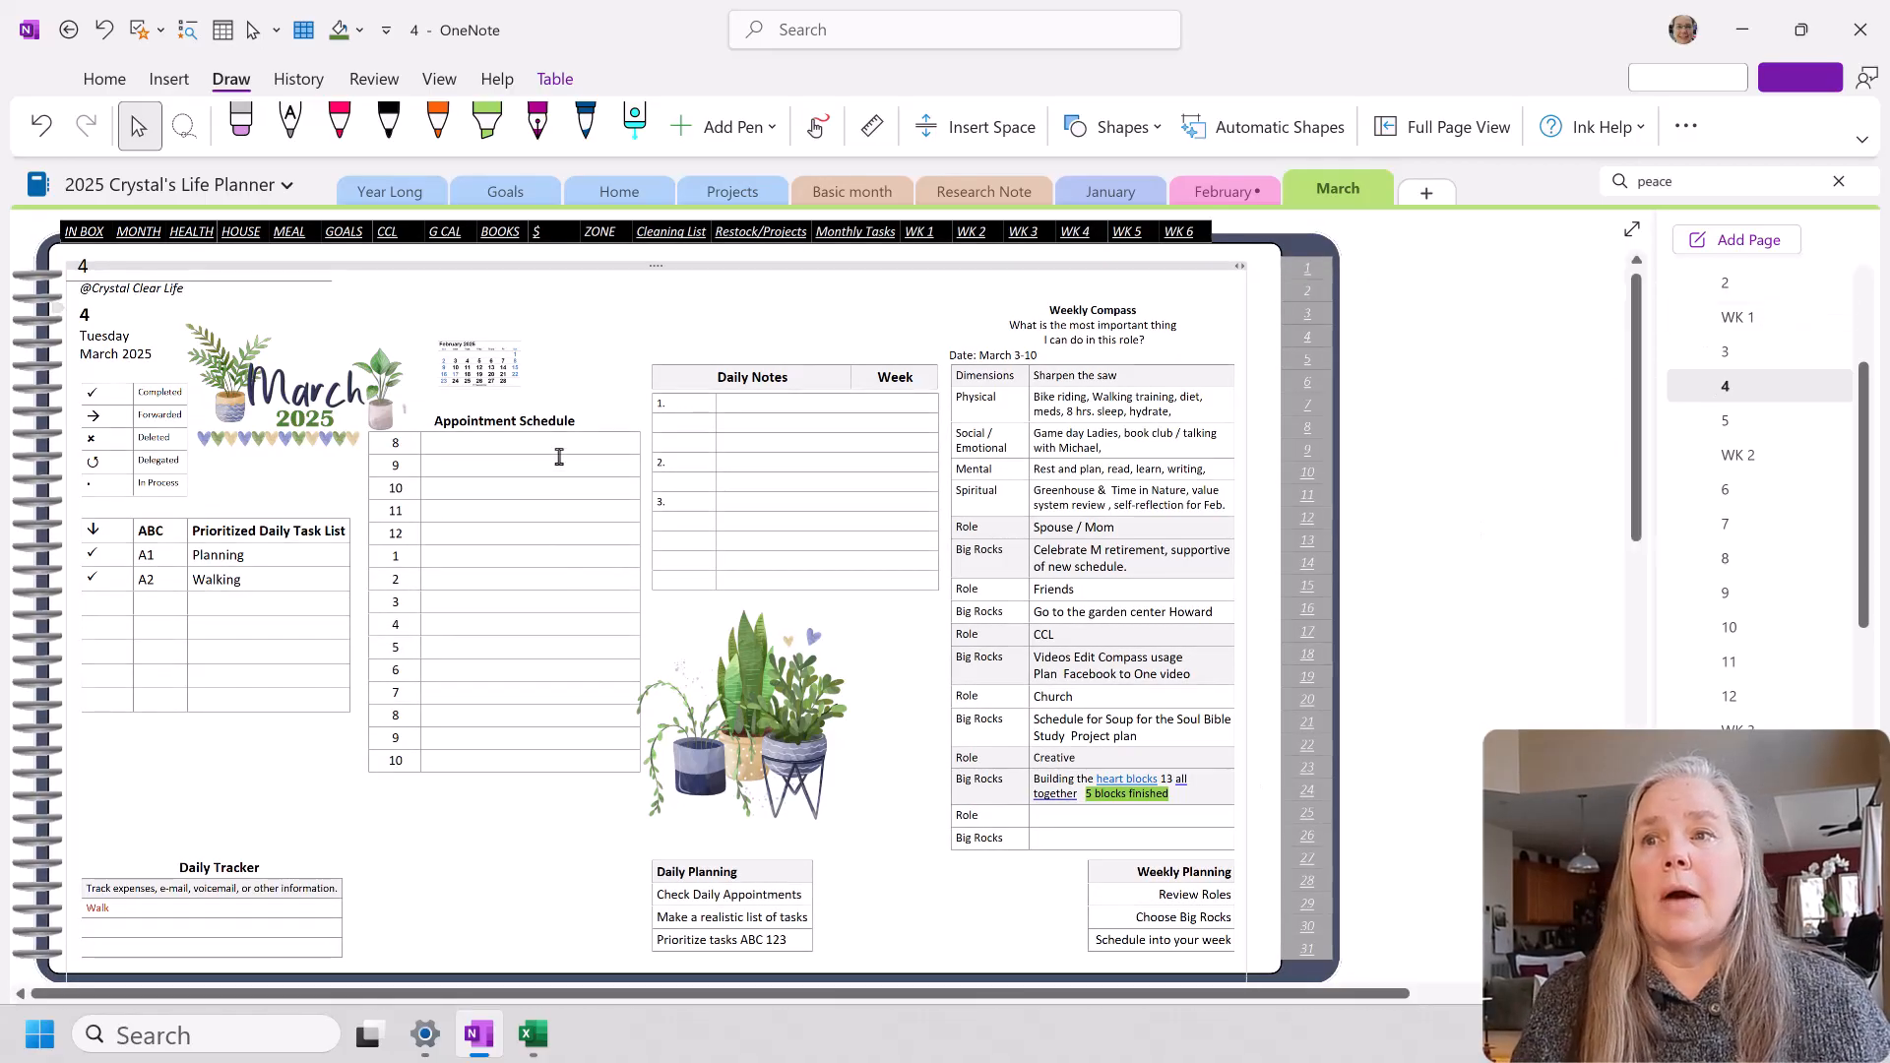
Step: Check Tuesday 4 on the WK 1 page and enter "Film and Edit Facebook to ON" in the fourth row of page 4's daily task list
left_click(1718, 328)
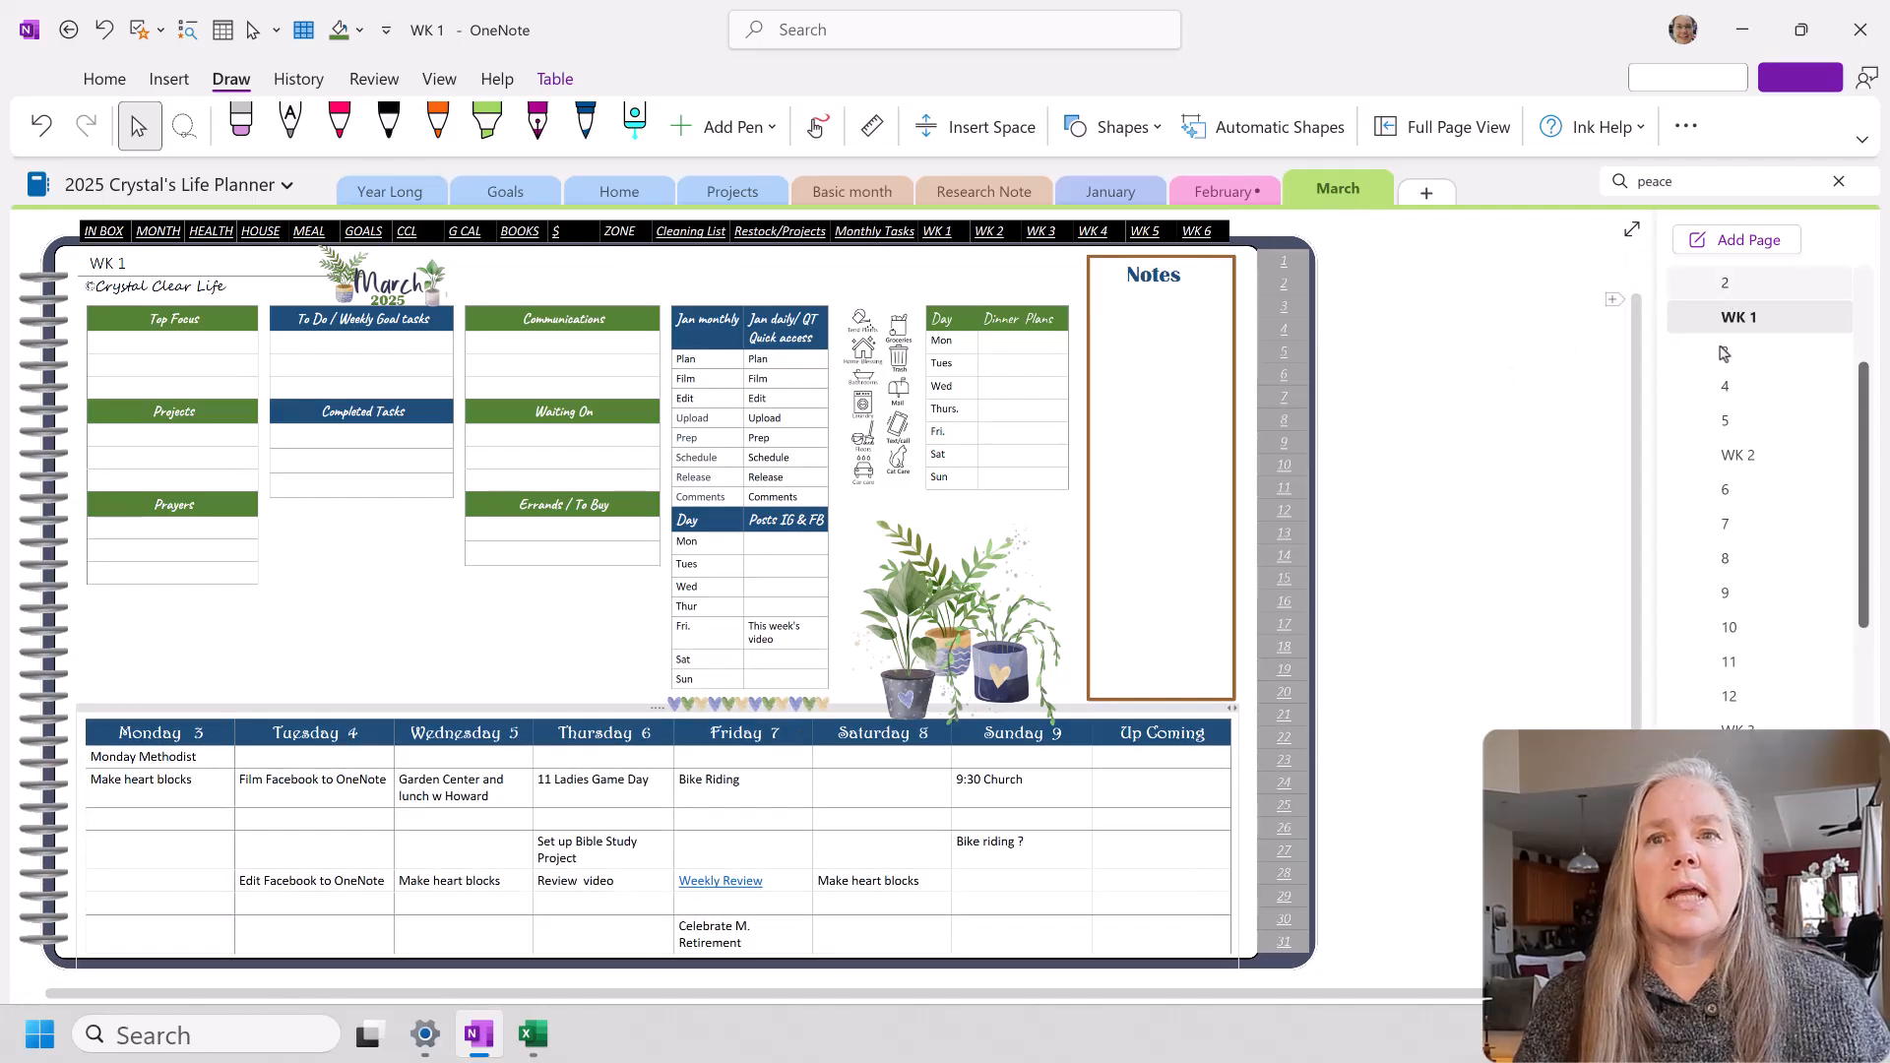
left_click(1724, 387)
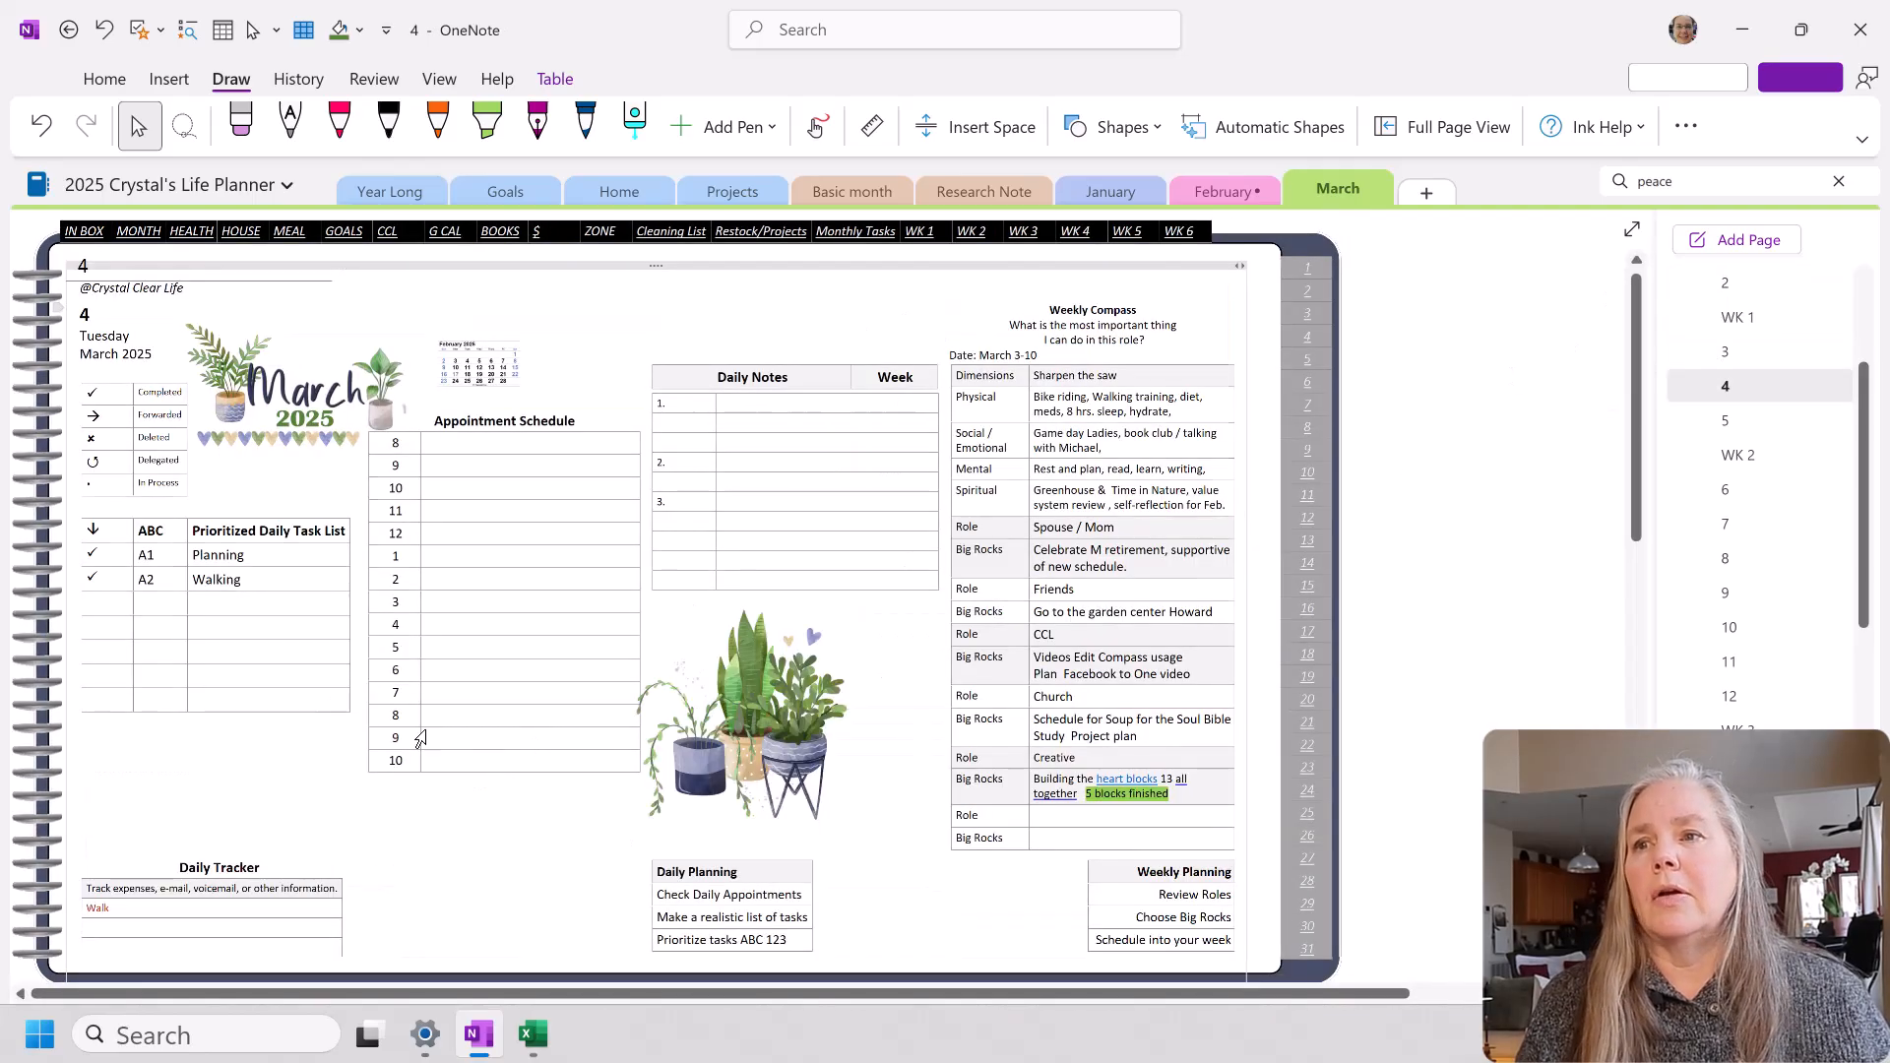
left_click(221, 628)
type("Film and E")
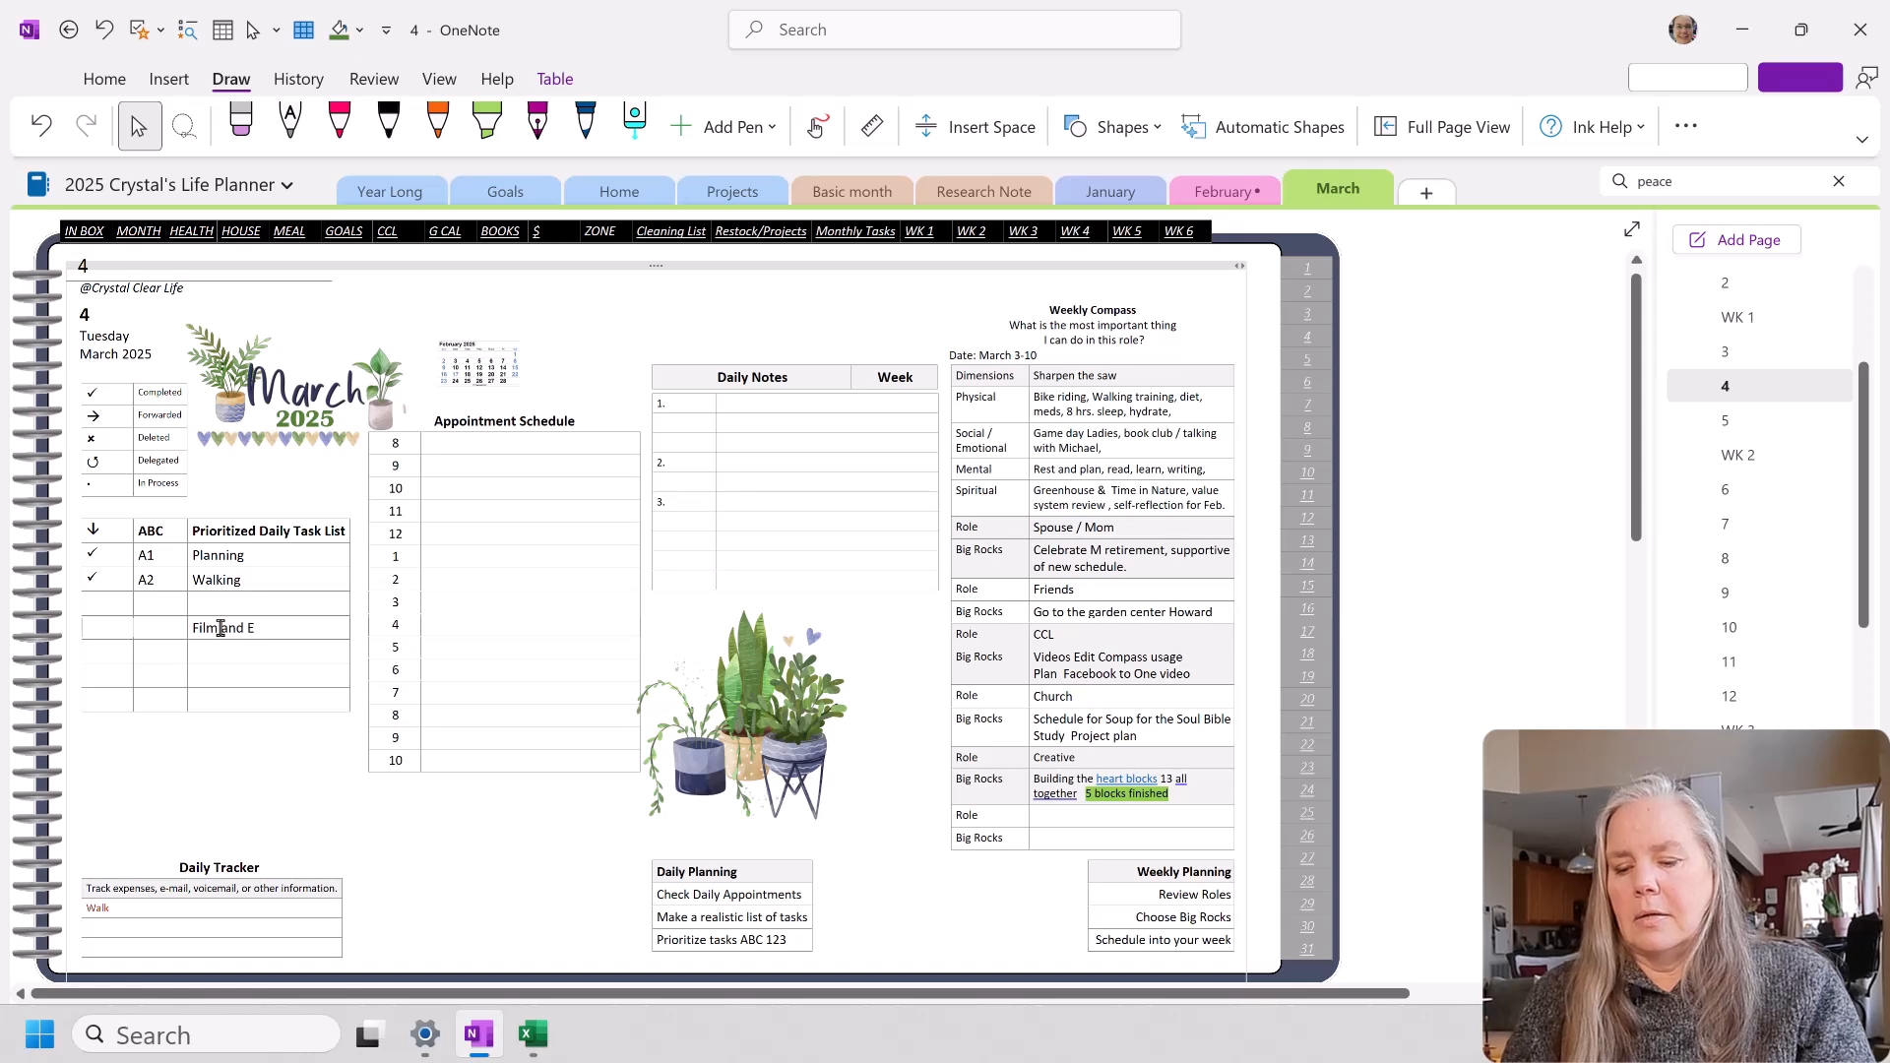
type("dit Face")
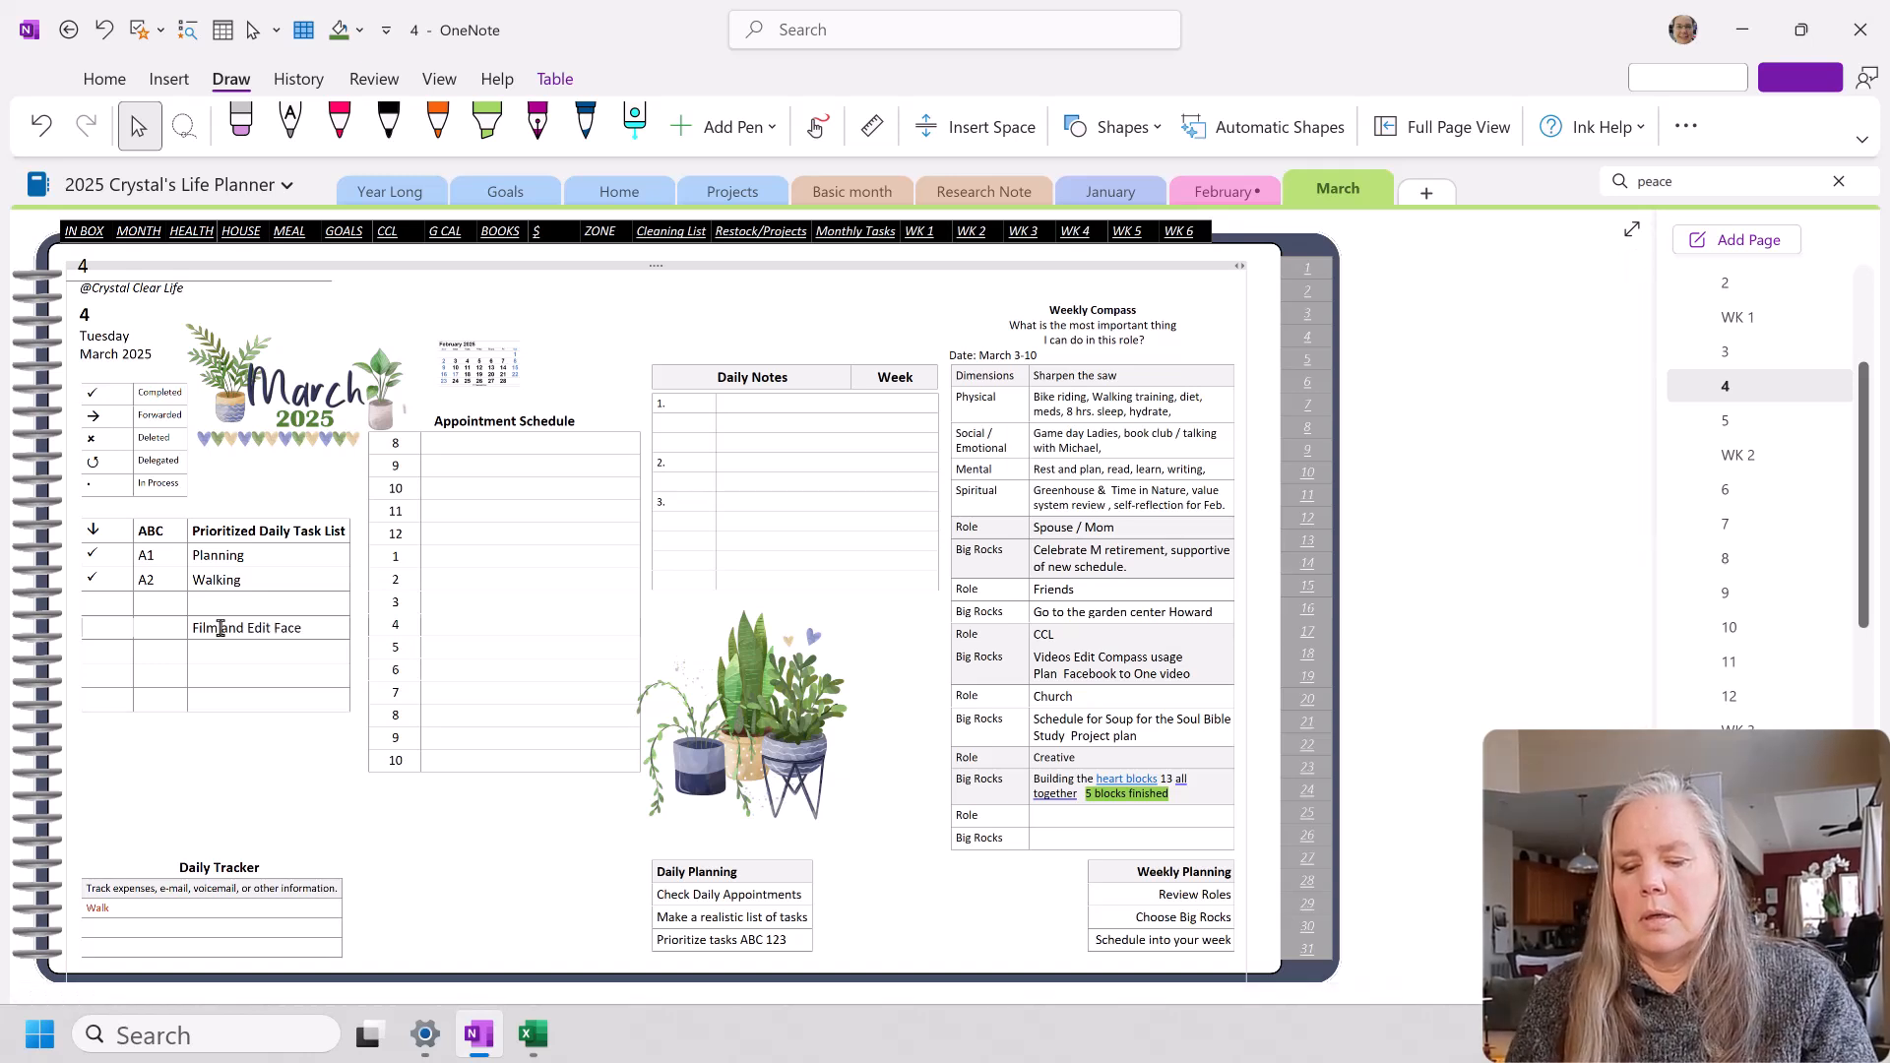
type("book to ON")
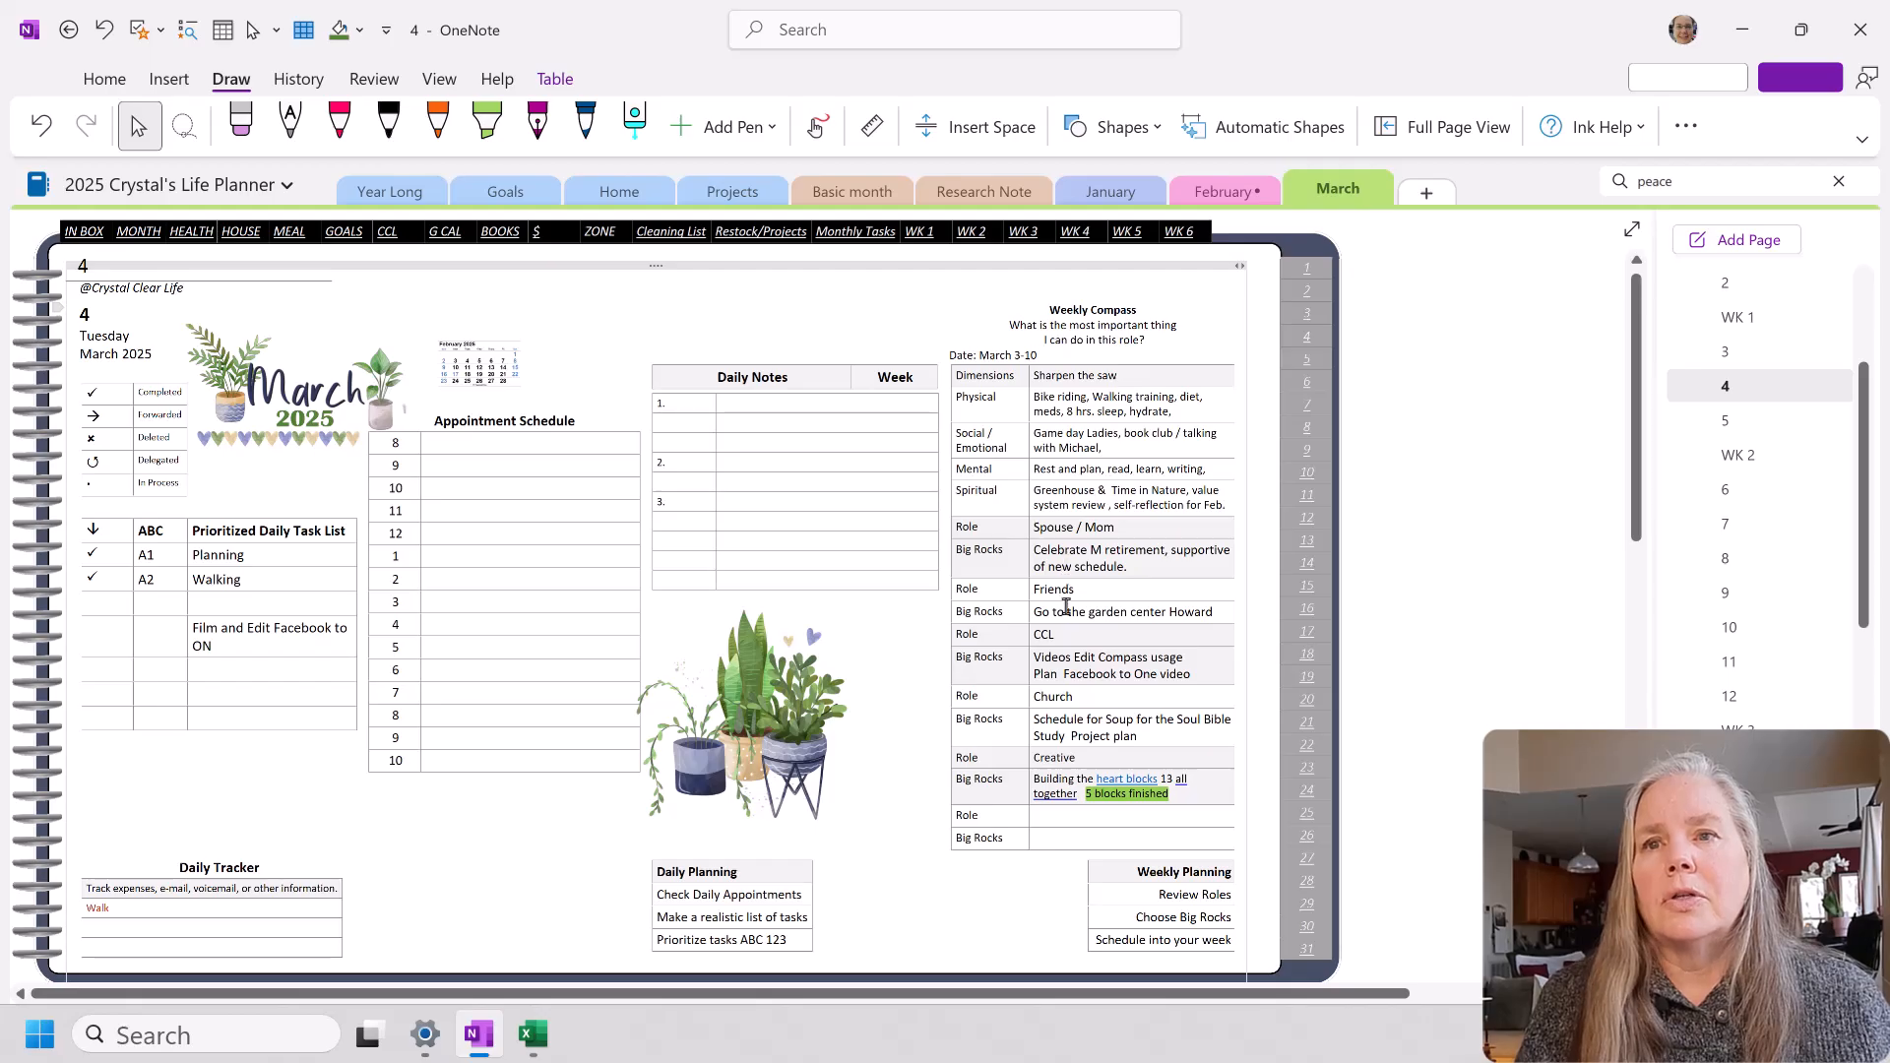
Step: Highlight "Plan Facebook to One video" in green in the CCL big rock of page 4's Weekly Compass
left_click_drag(1032, 673, 1197, 675)
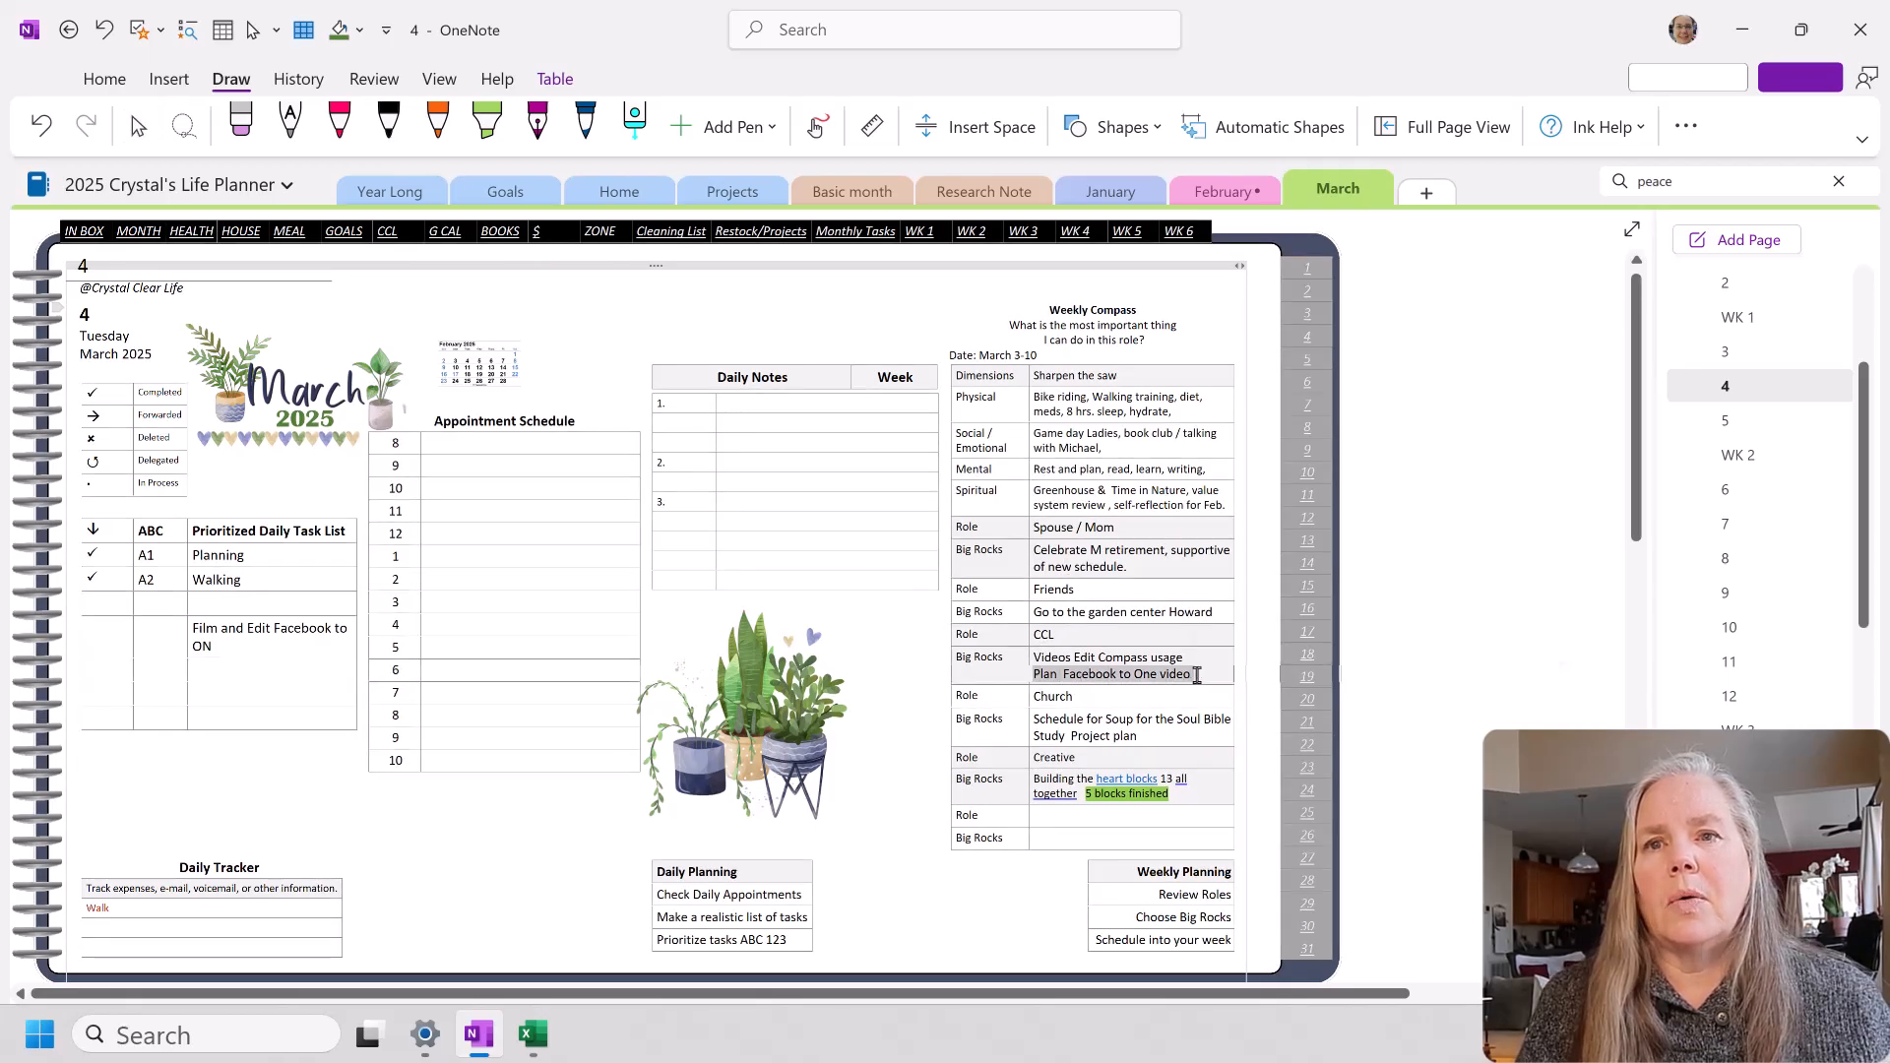
left_click(1304, 635)
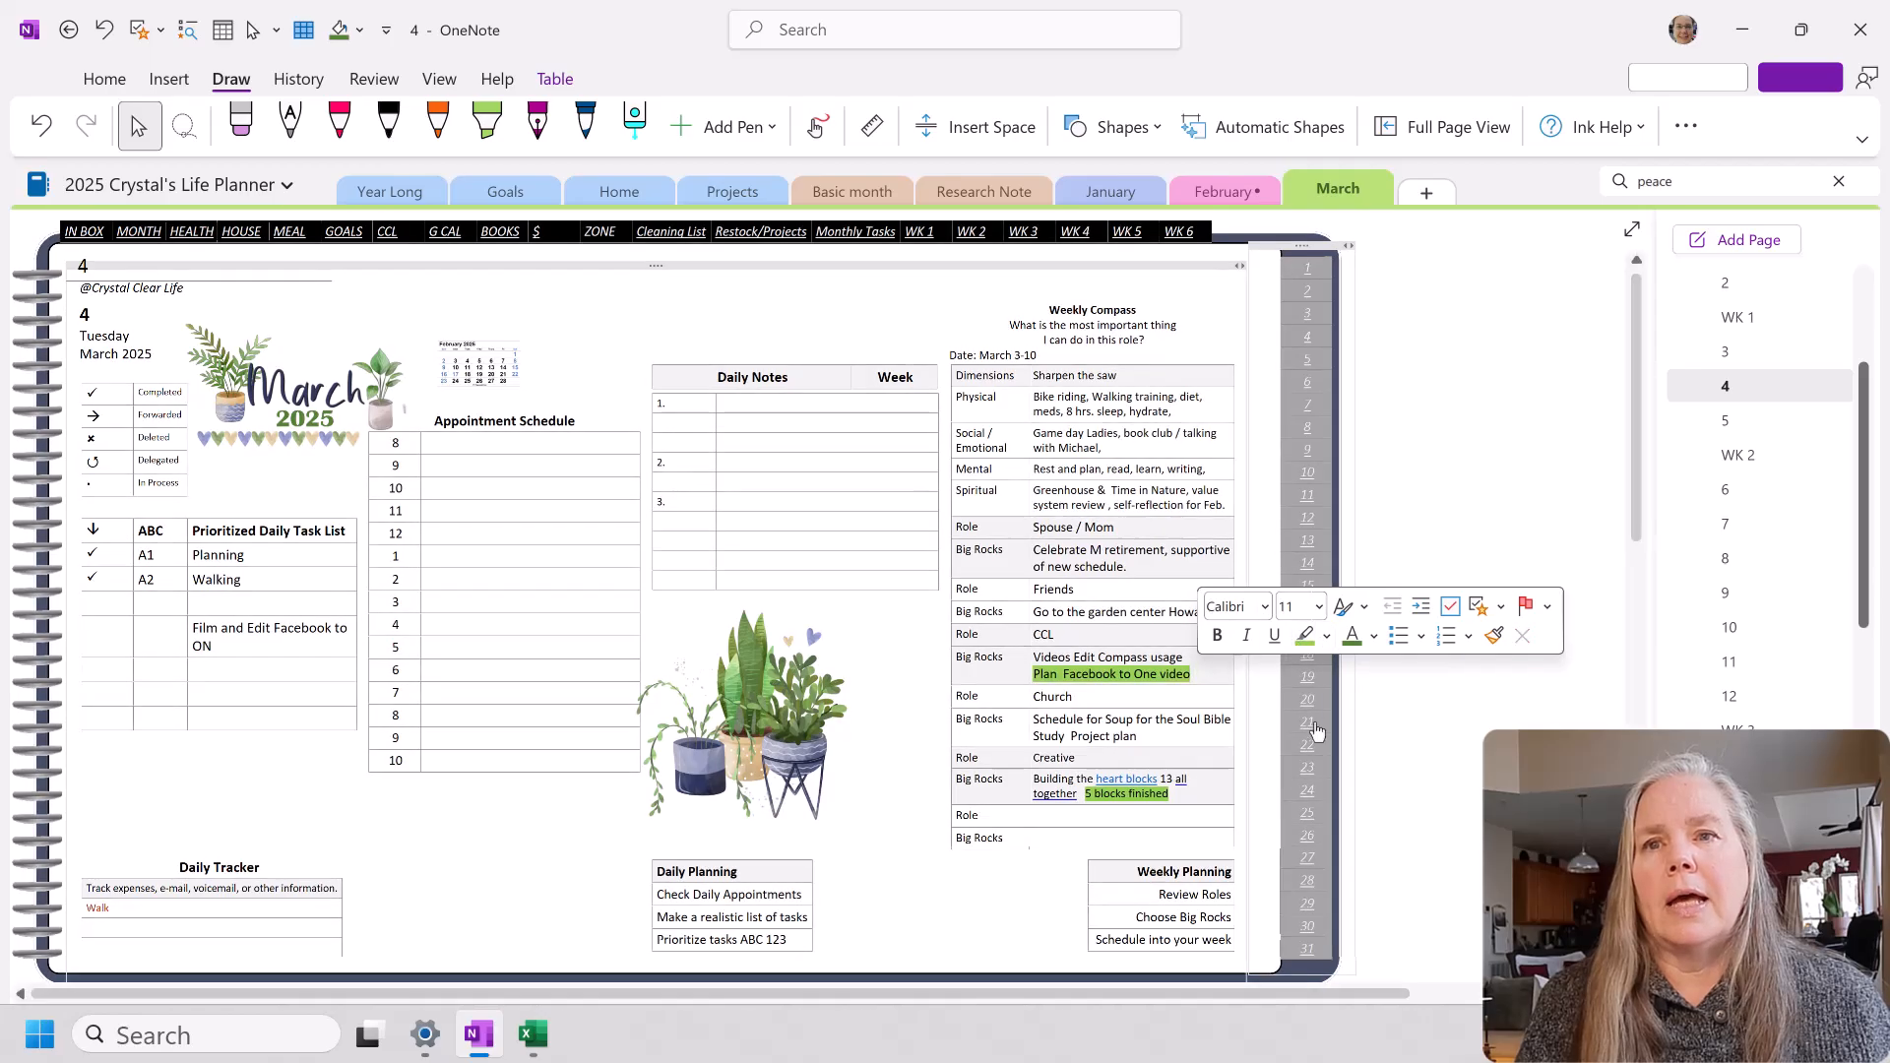
left_click(1071, 324)
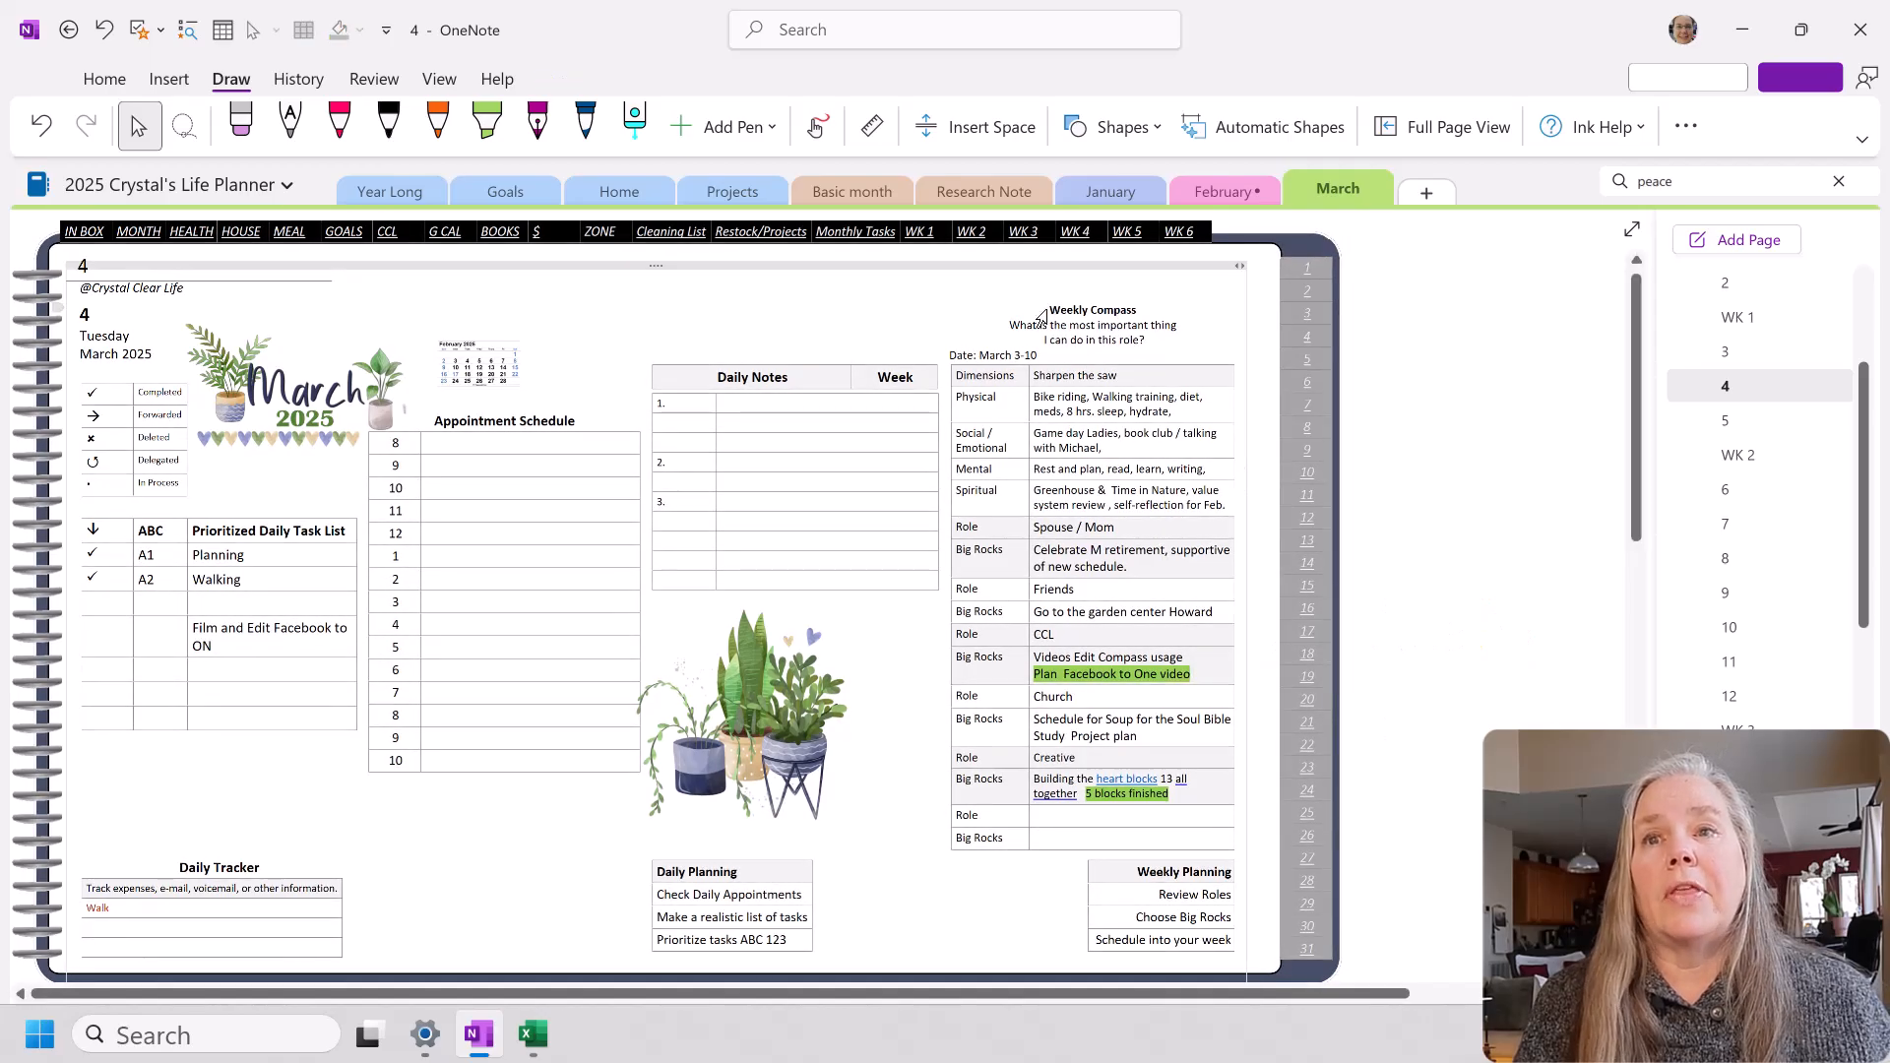
Step: Copy page 4's whole Weekly Compass, including its heading and date, and paste it over the Weekly Compass on page 5
left_click_drag(1044, 332, 1117, 851)
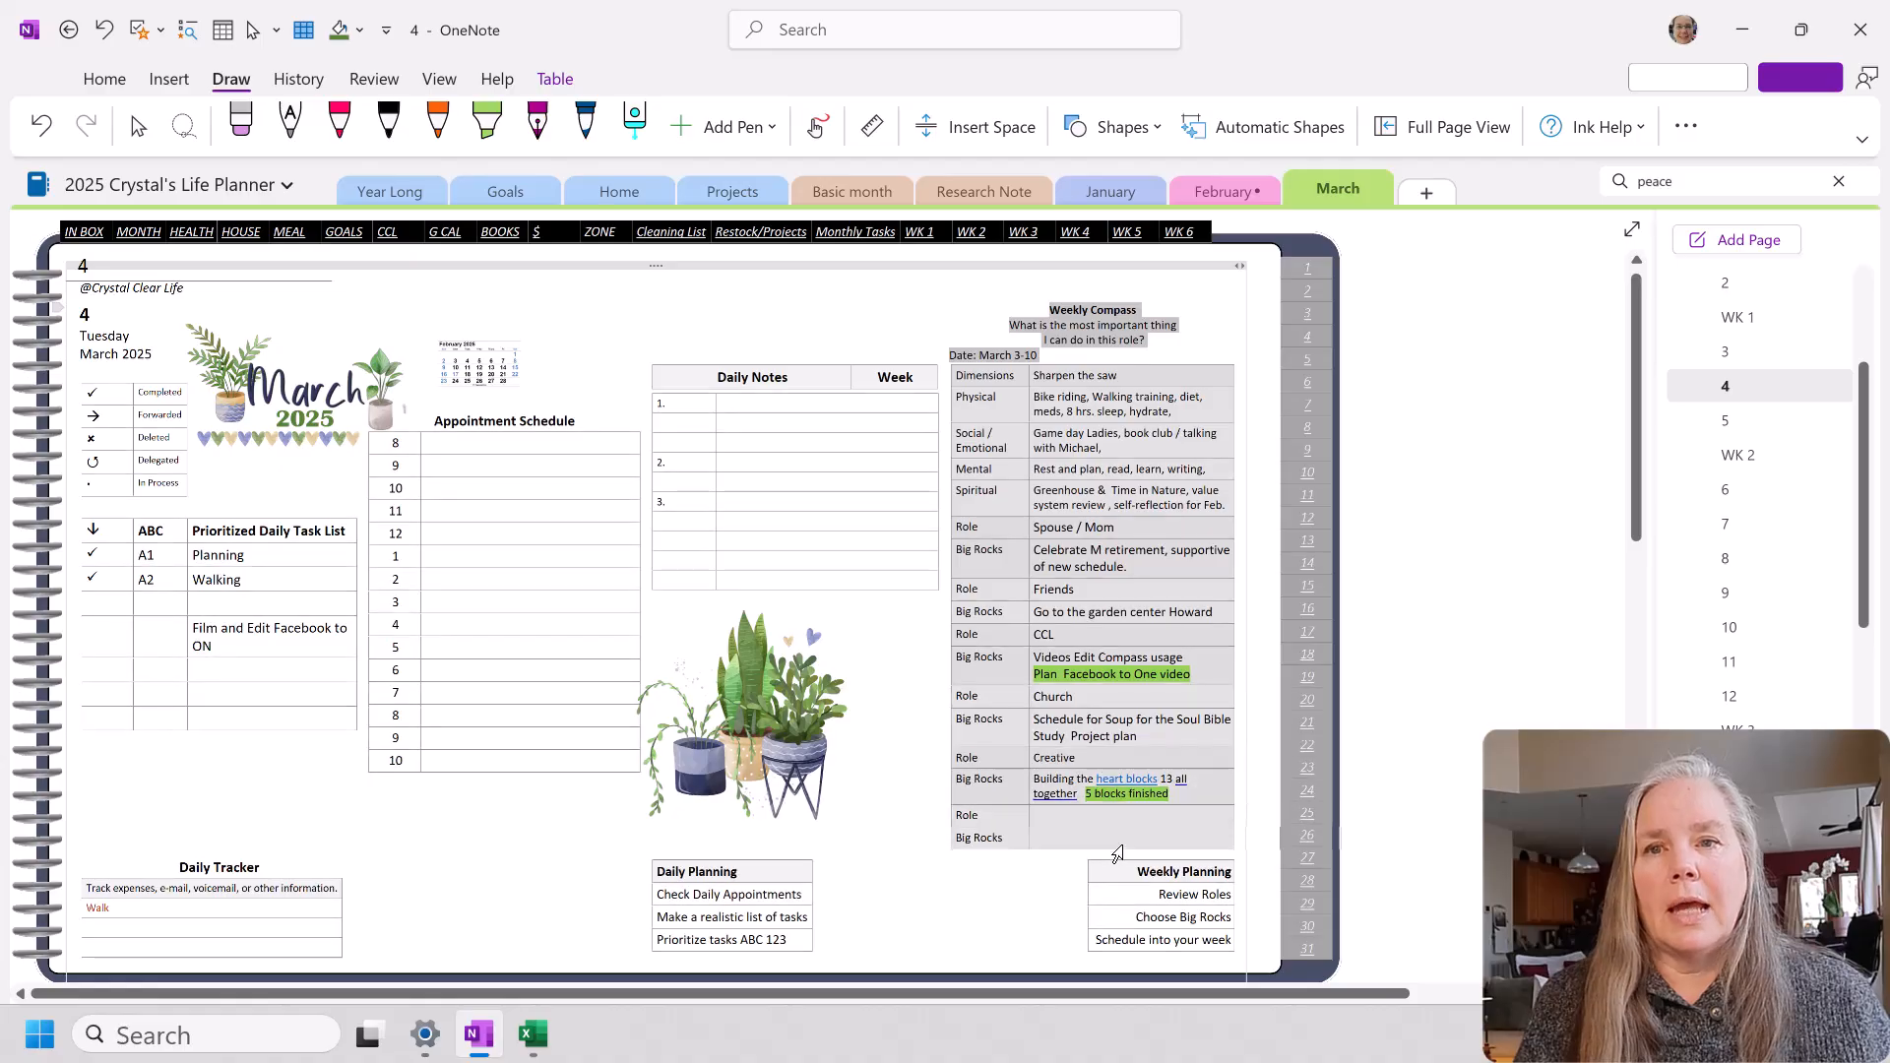
right_click(1120, 855)
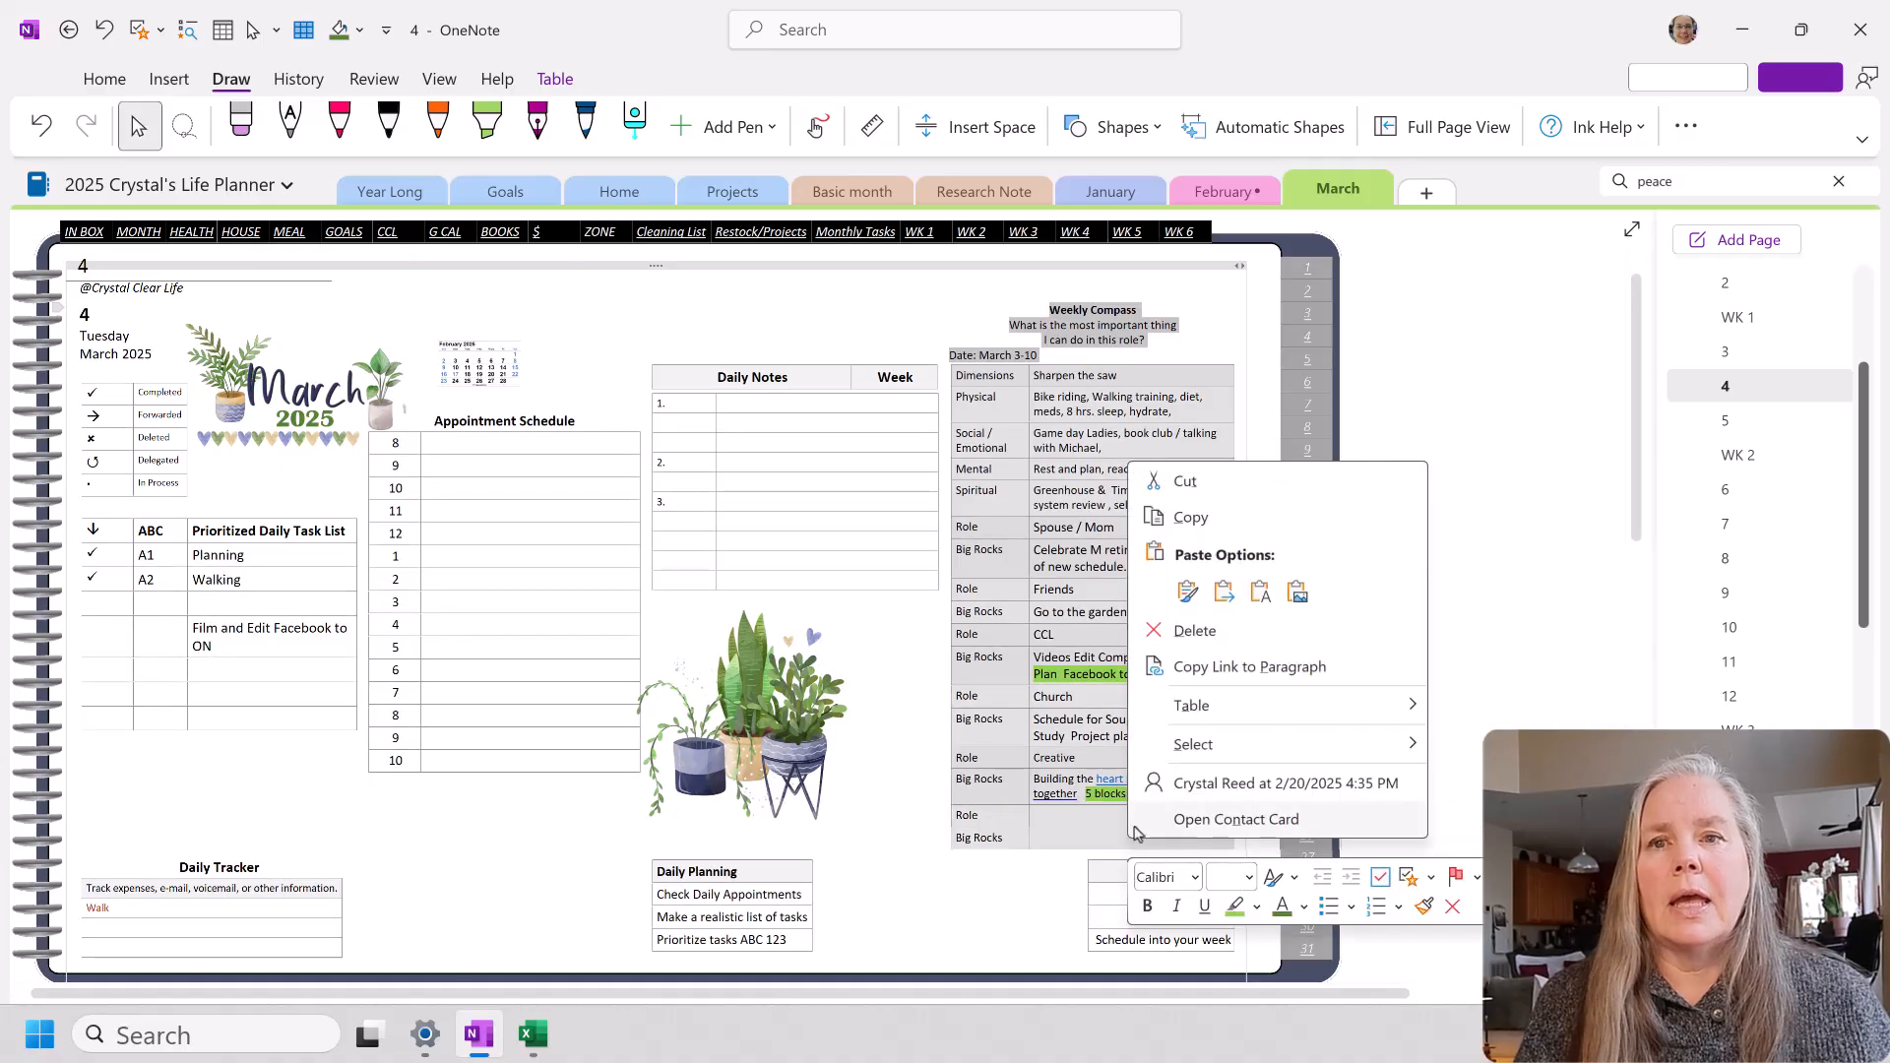
left_click(1193, 517)
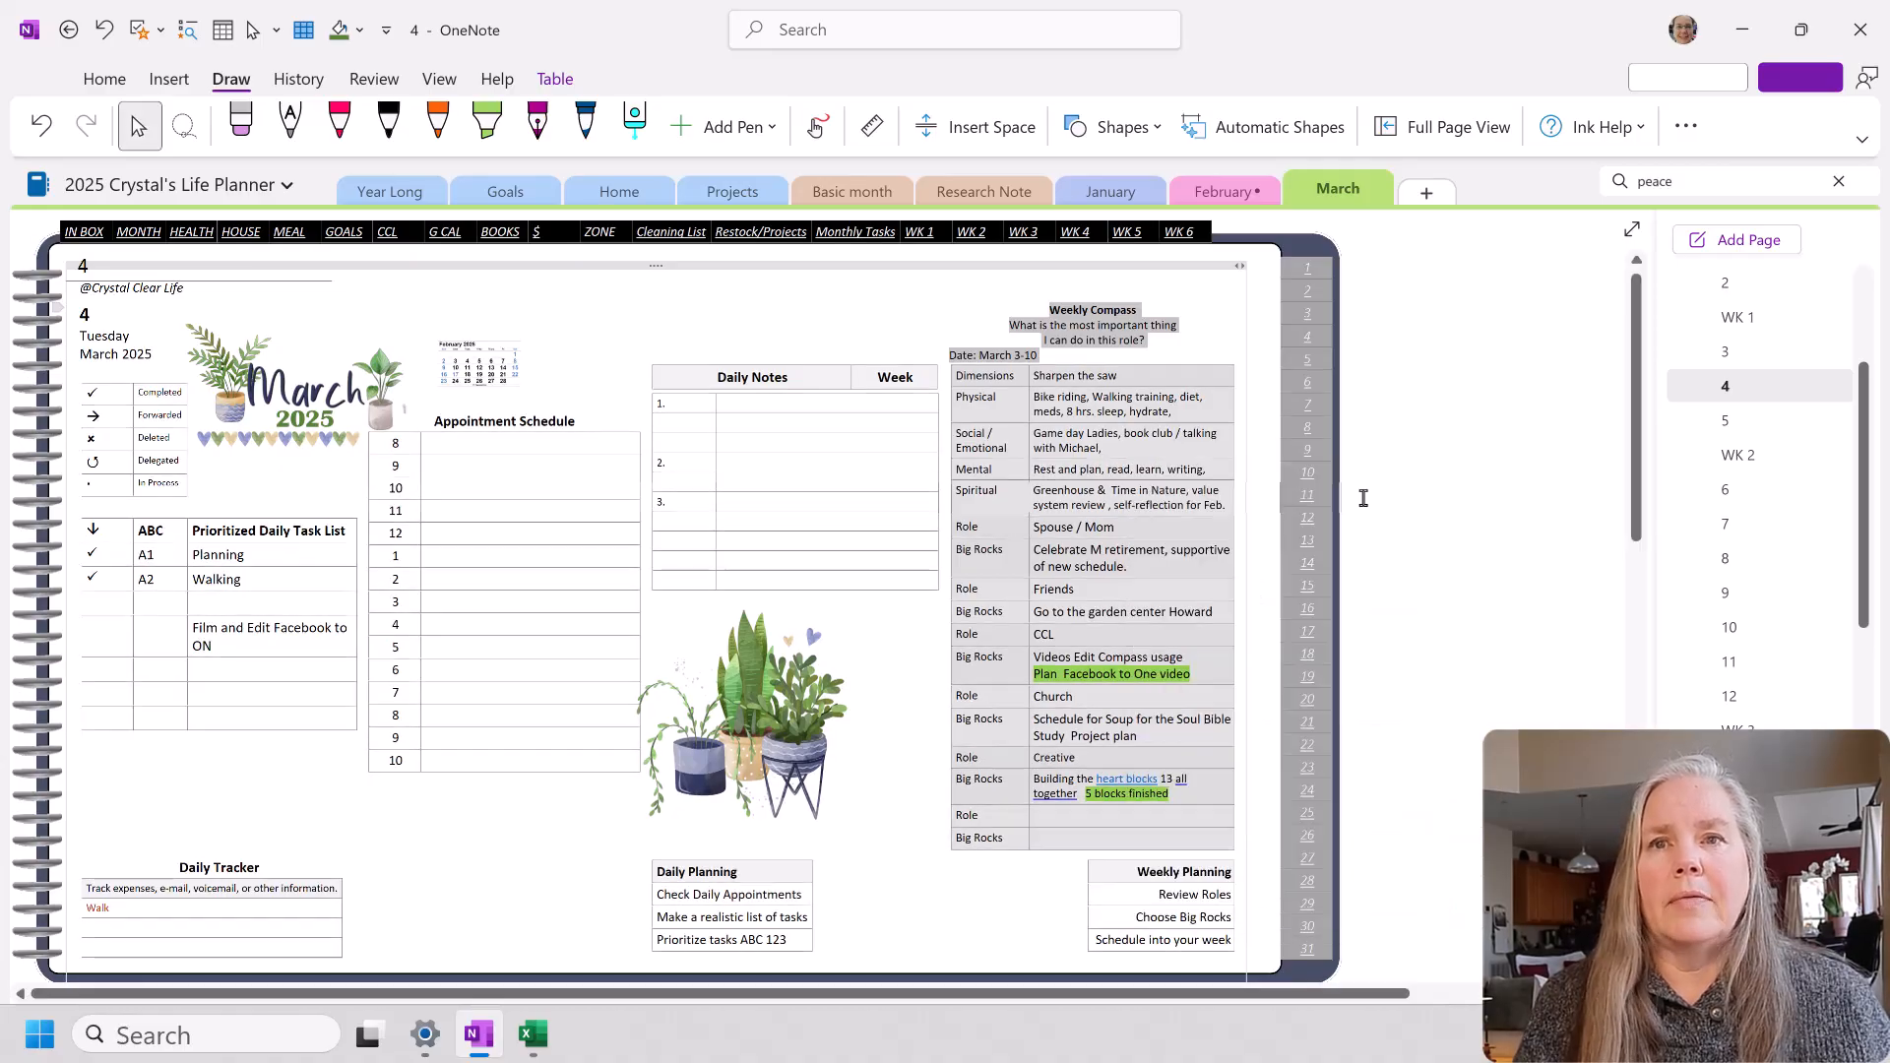
left_click(1718, 421)
left_click_drag(1037, 314, 1115, 759)
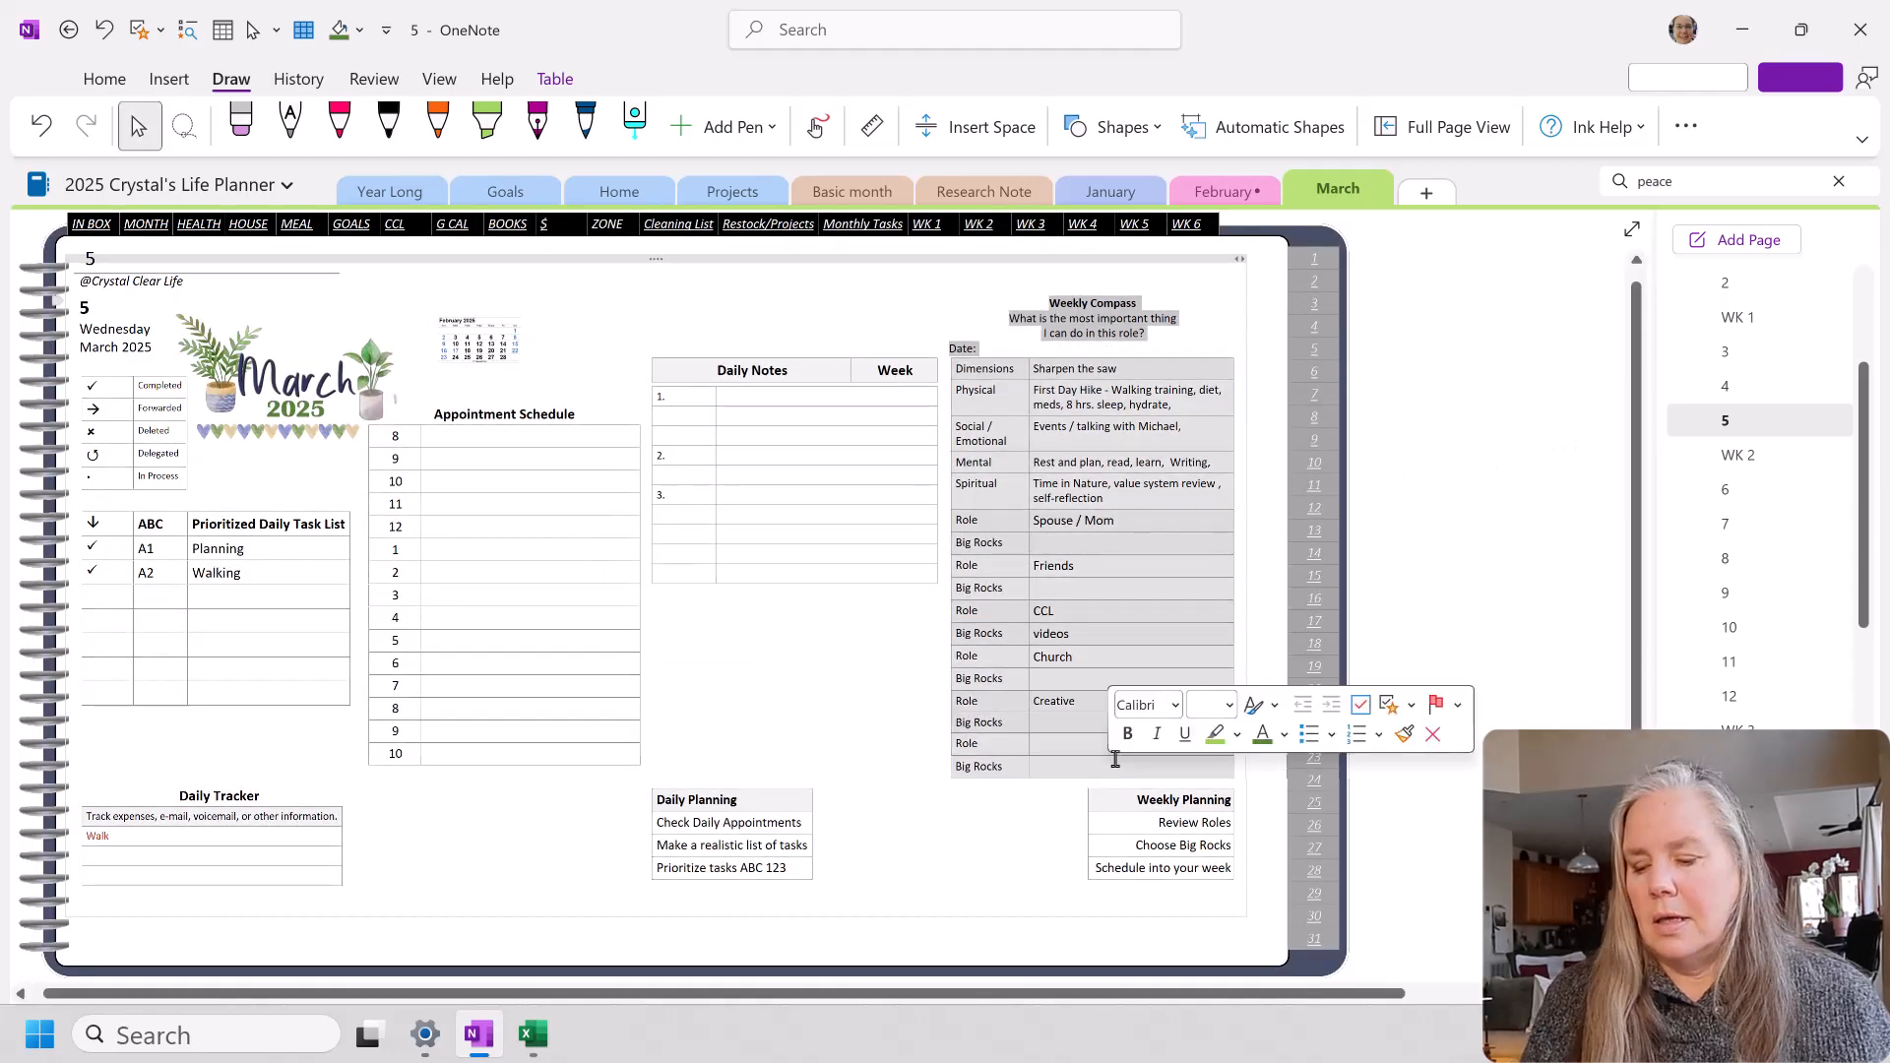
key("ctrl+v")
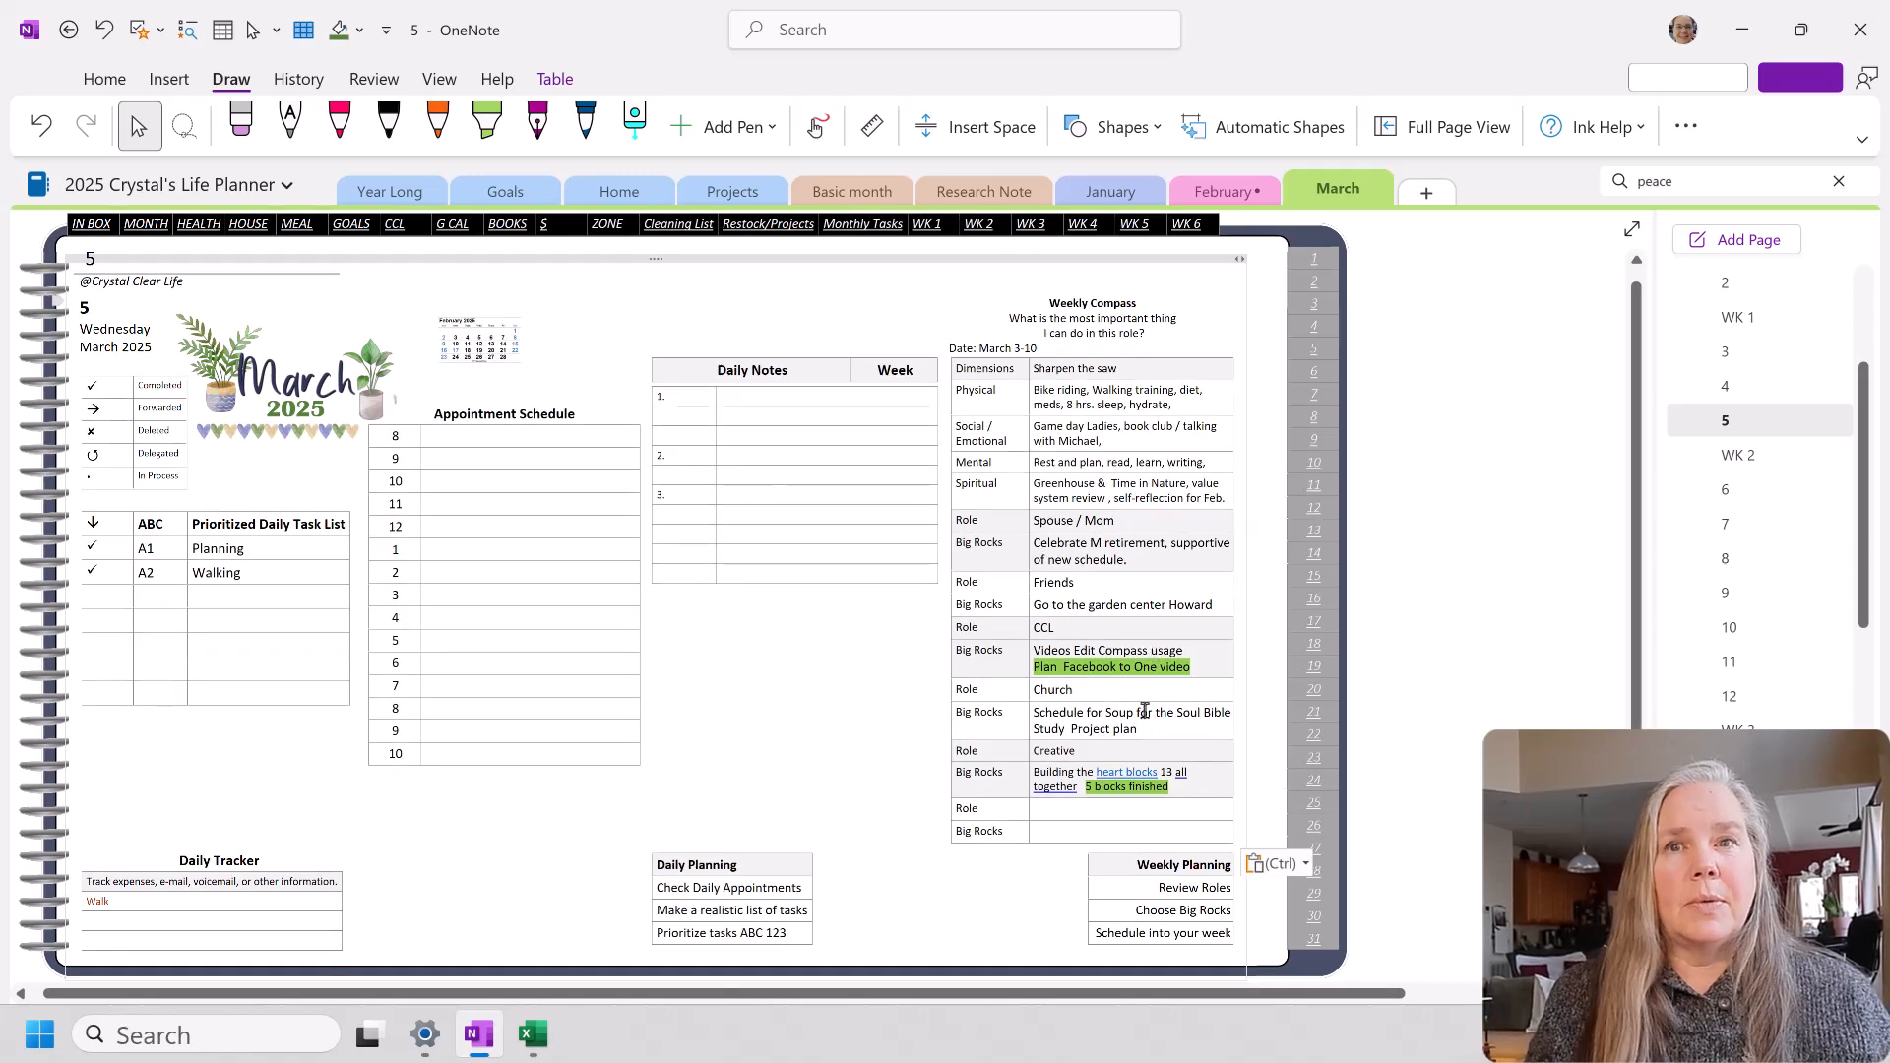
Step: Check the Wednesday 5 entries on the WK 1 page and return to page 5
left_click(1738, 317)
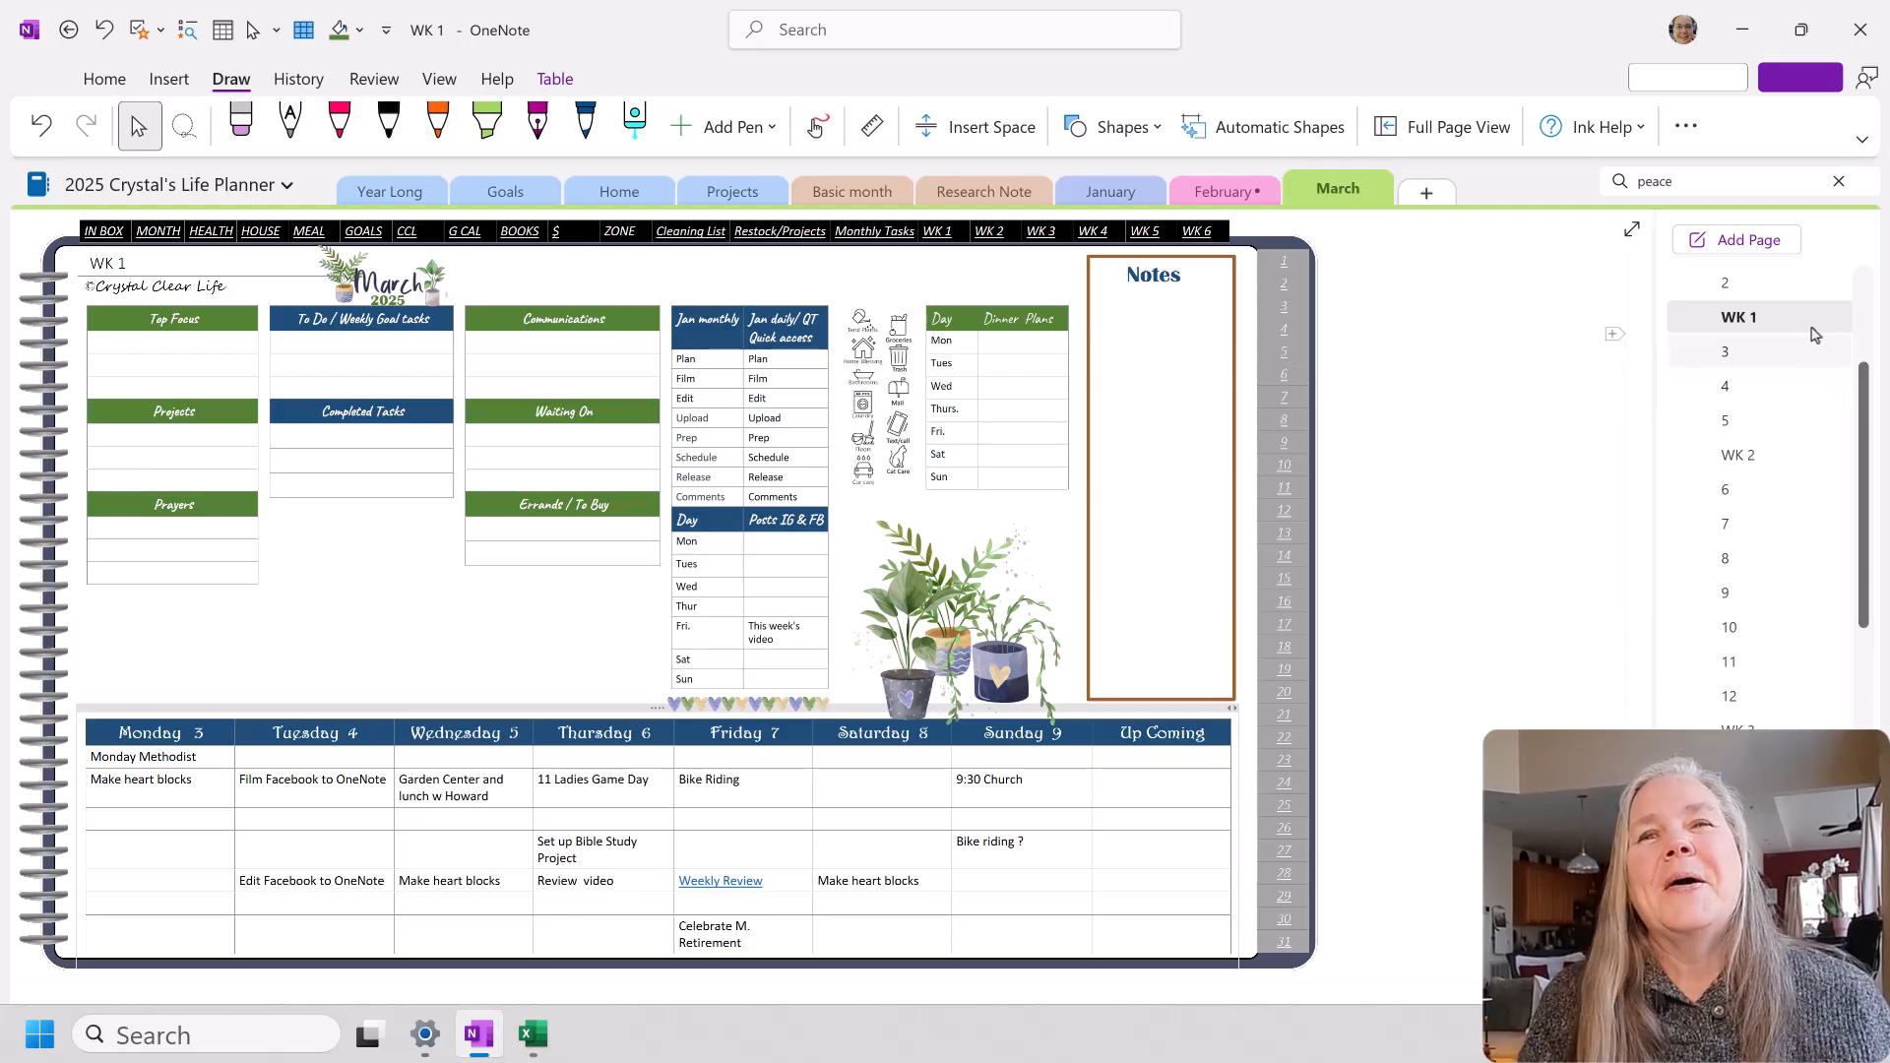
left_click(1713, 421)
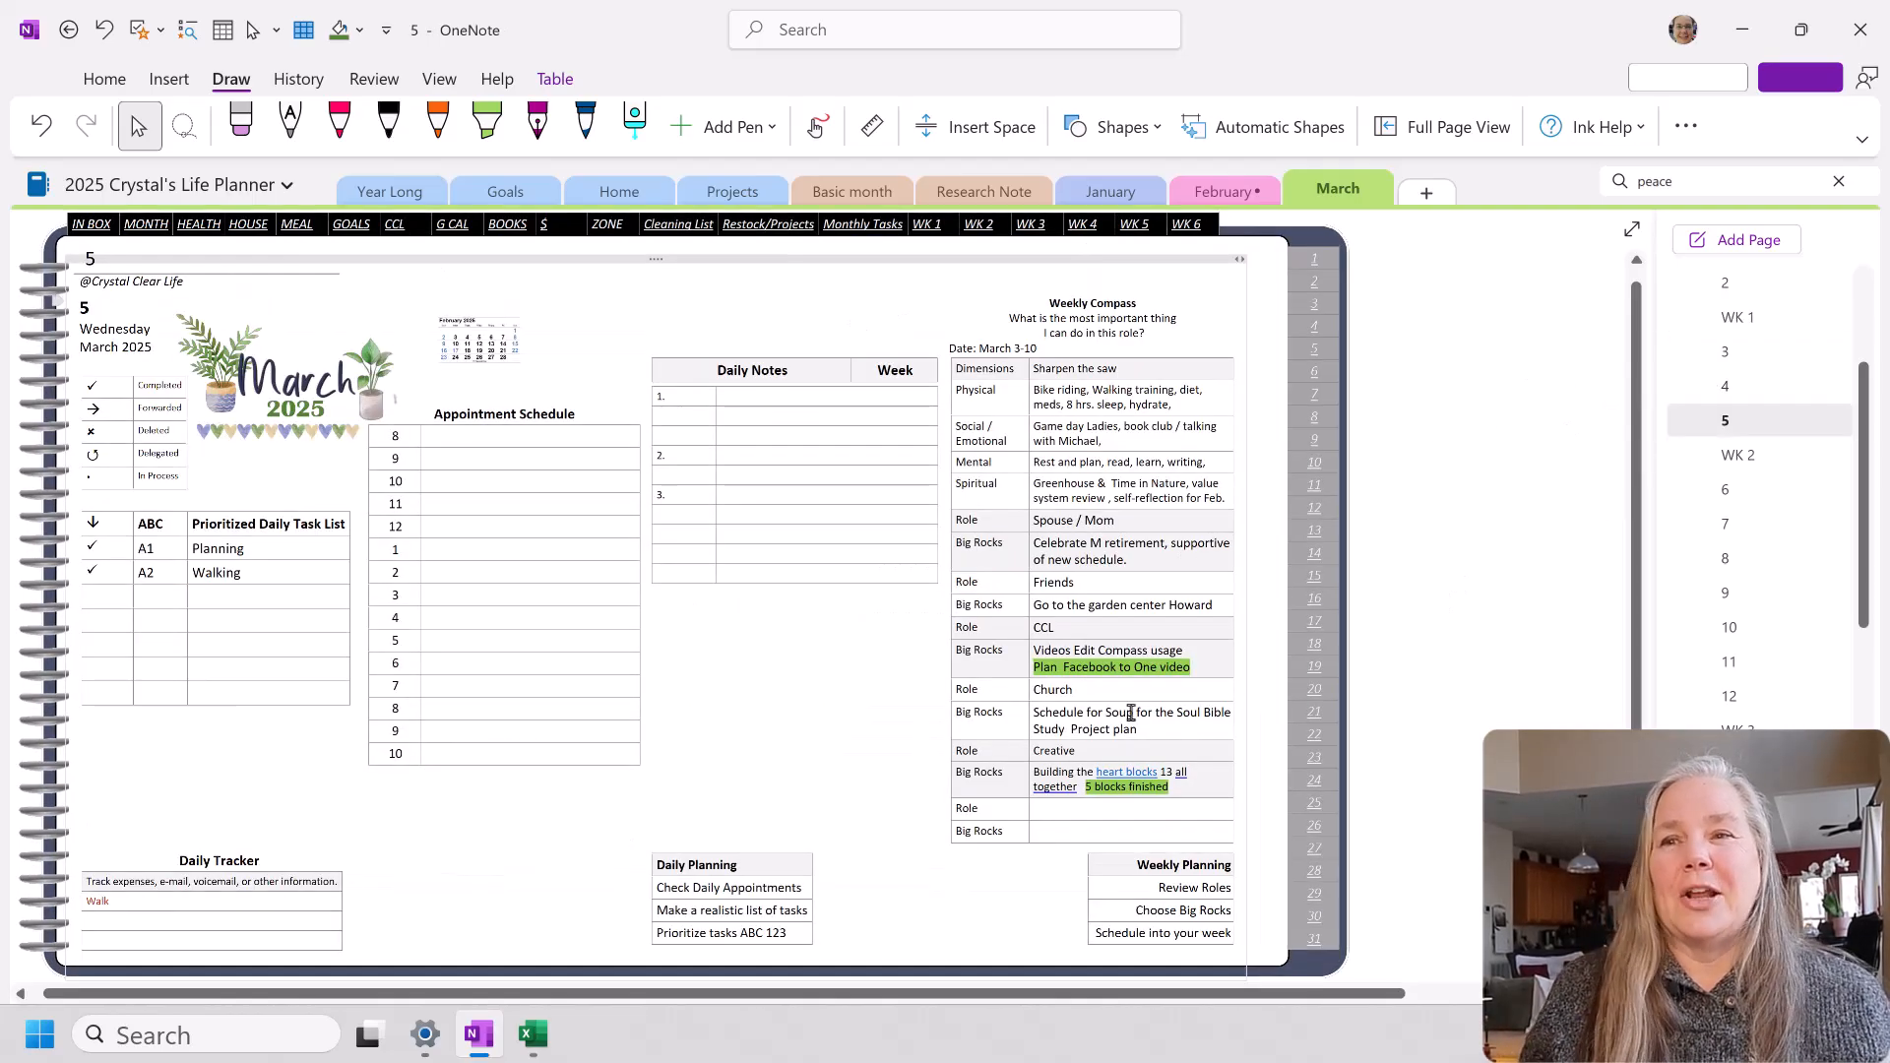